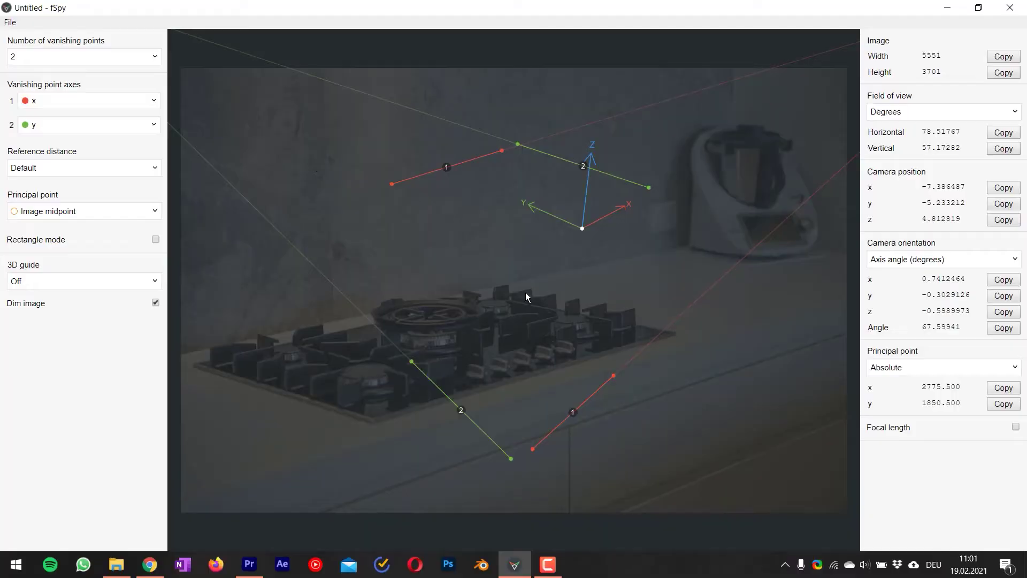
- Align the two X-axis vanishing lines with the countertop's front edge and with the rear edge where it meets the wall
drag(532, 448, 338, 505)
drag(613, 375, 804, 347)
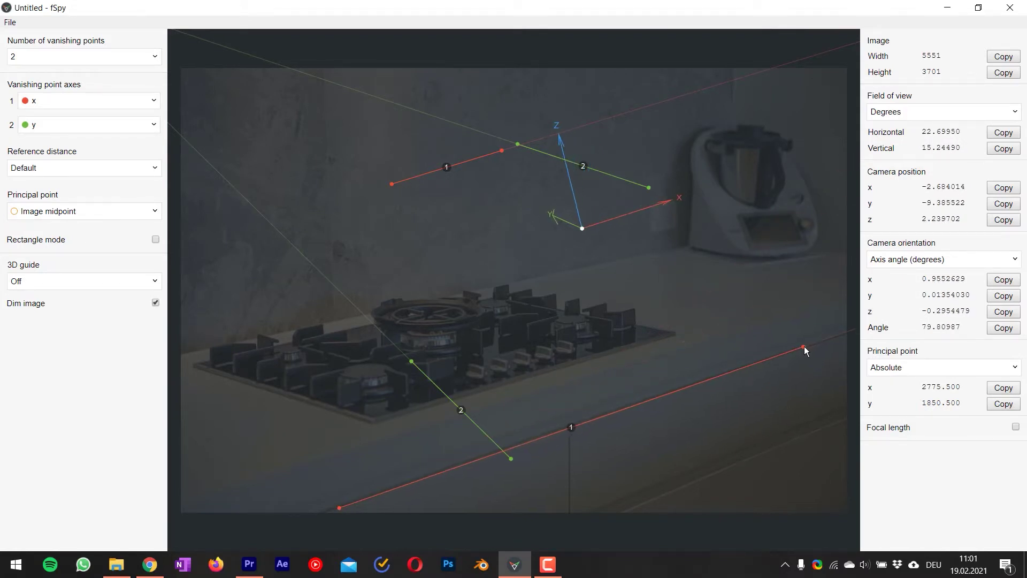
drag(339, 507, 302, 463)
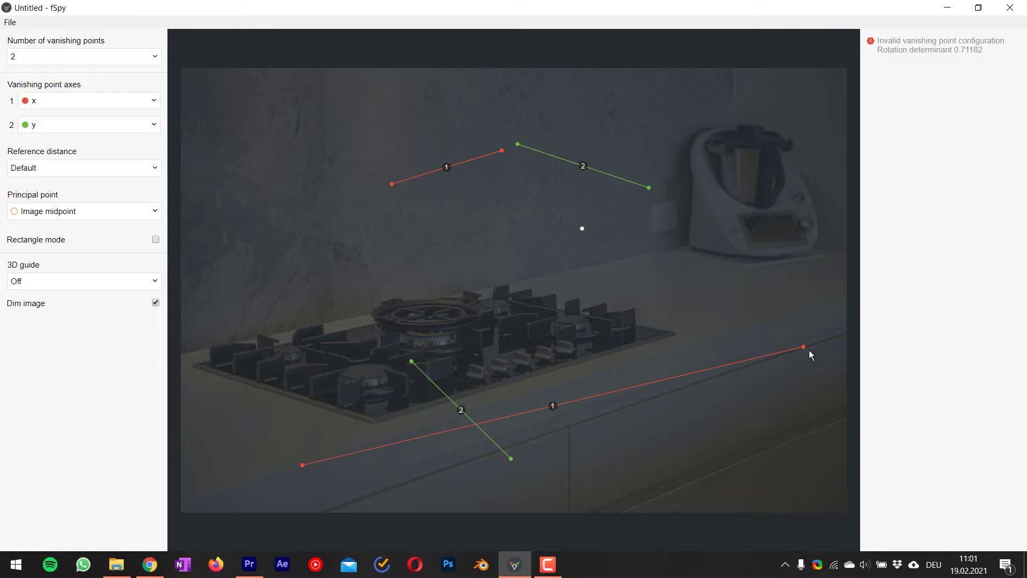
drag(797, 314, 798, 312)
drag(392, 184, 183, 353)
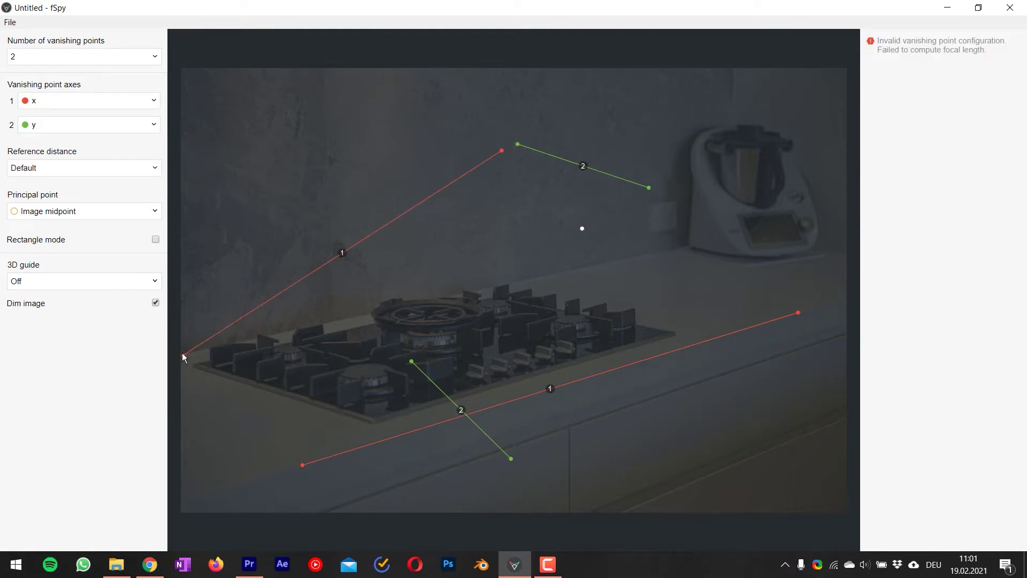
drag(501, 150, 684, 244)
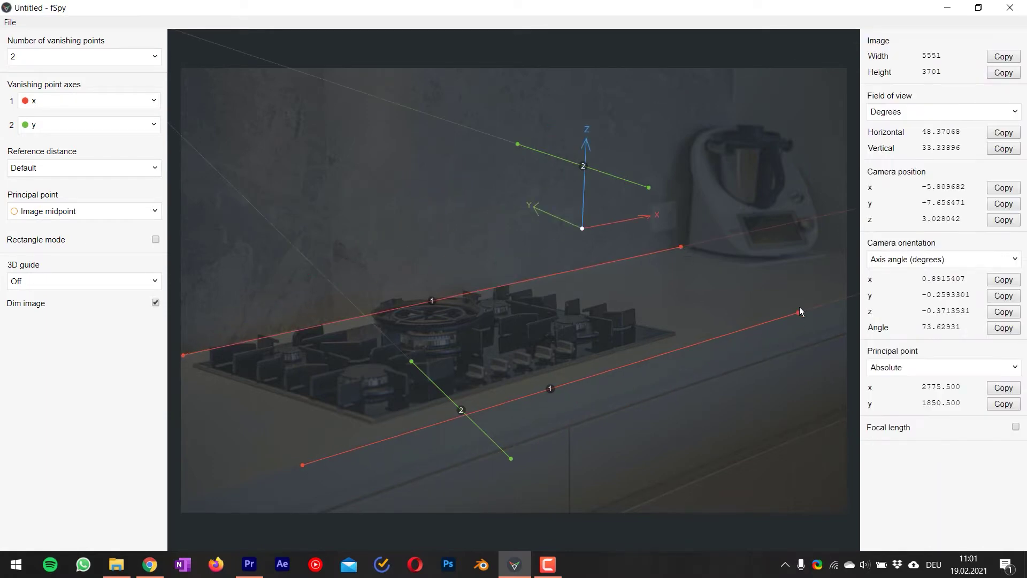
drag(799, 311, 845, 297)
- Align the two Y-axis vanishing lines with the cooktop's side edges and place the origin near the cooktop's centre
drag(412, 362, 195, 363)
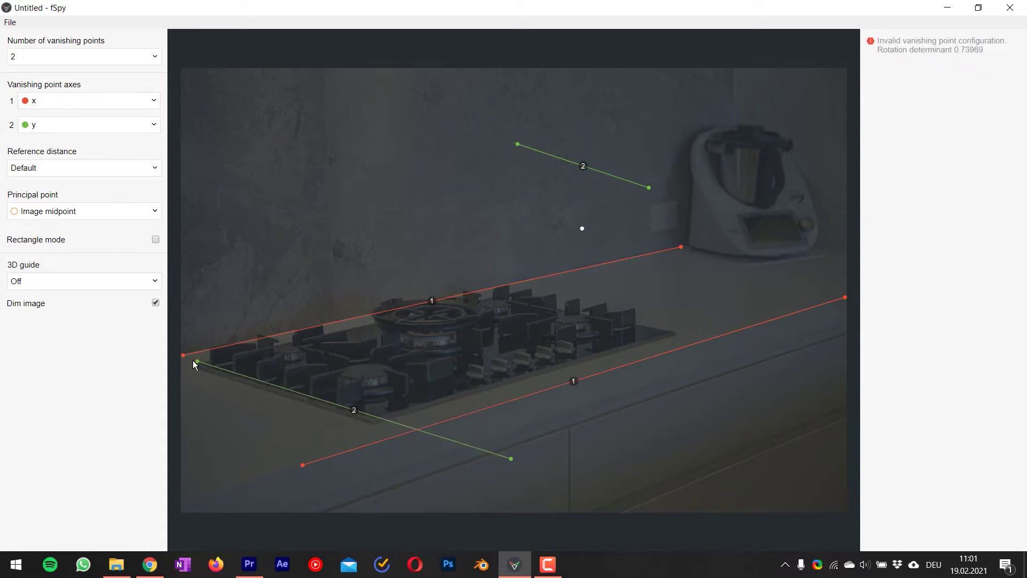
drag(511, 455, 373, 422)
drag(517, 144, 499, 294)
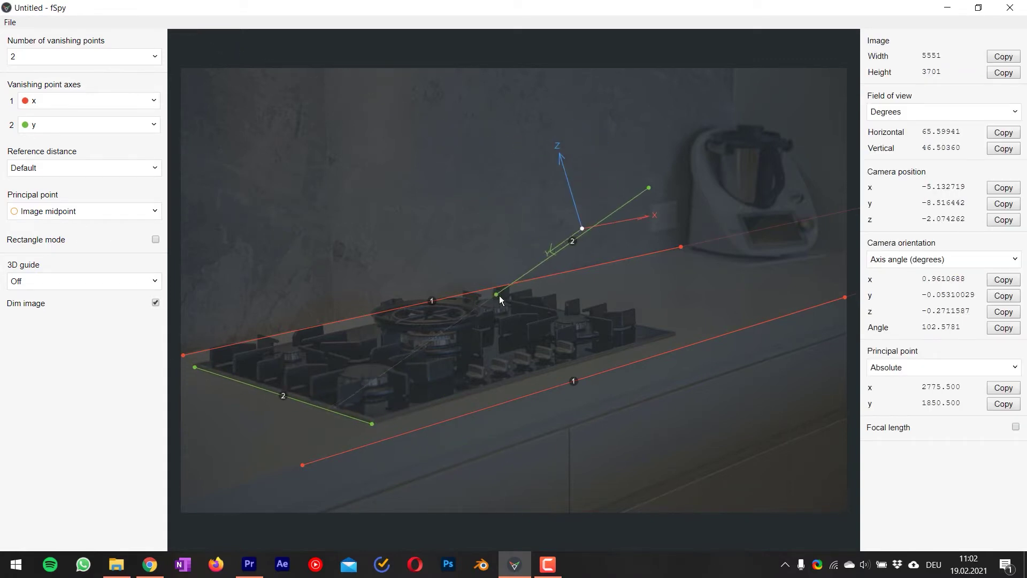
drag(677, 333, 677, 331)
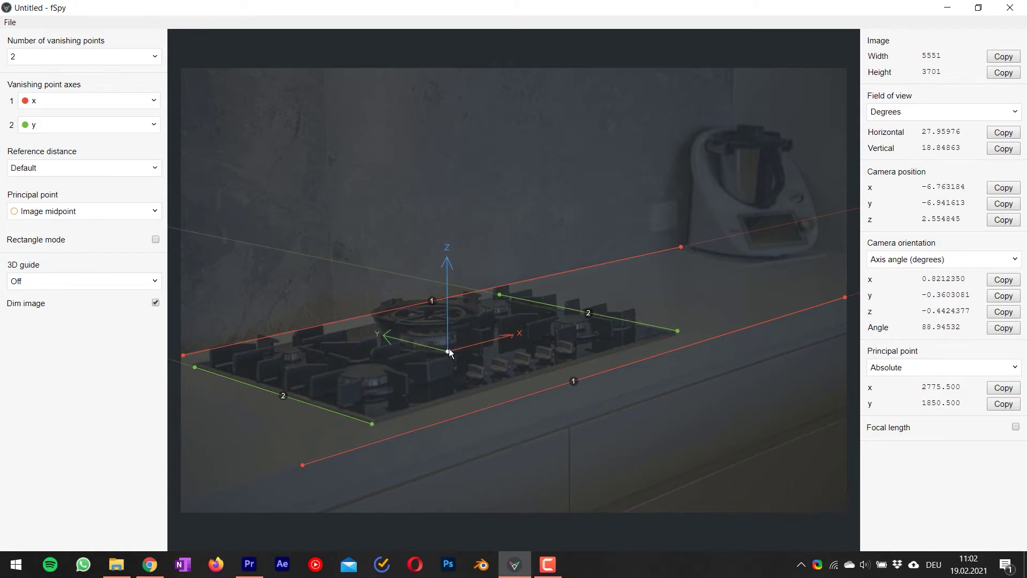
- Save the project as param in the param folder on the Desktop, replacing the existing file
click(10, 22)
click(31, 132)
key(Return)
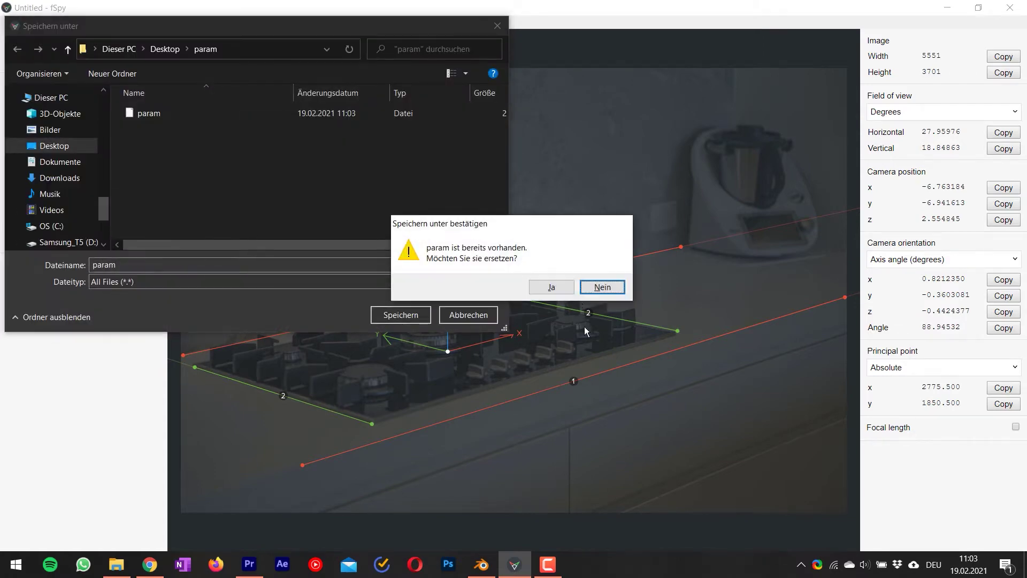
click(561, 287)
- Switch to Blender and import param.fspy from the Desktop's param folder together with its background image
click(481, 564)
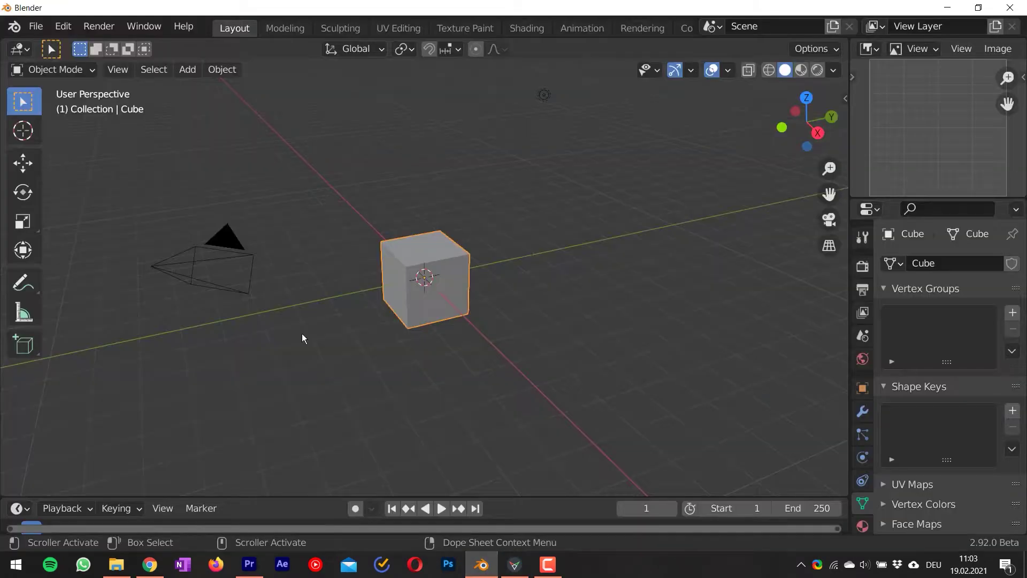
click(35, 26)
mouse_move(106, 249)
click(323, 413)
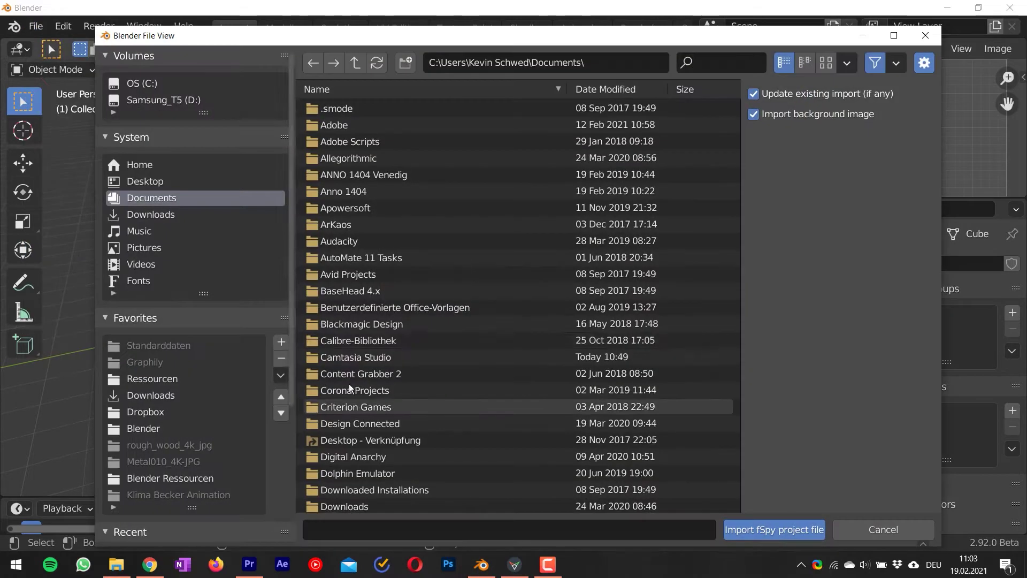
click(134, 181)
double_click(342, 390)
click(320, 108)
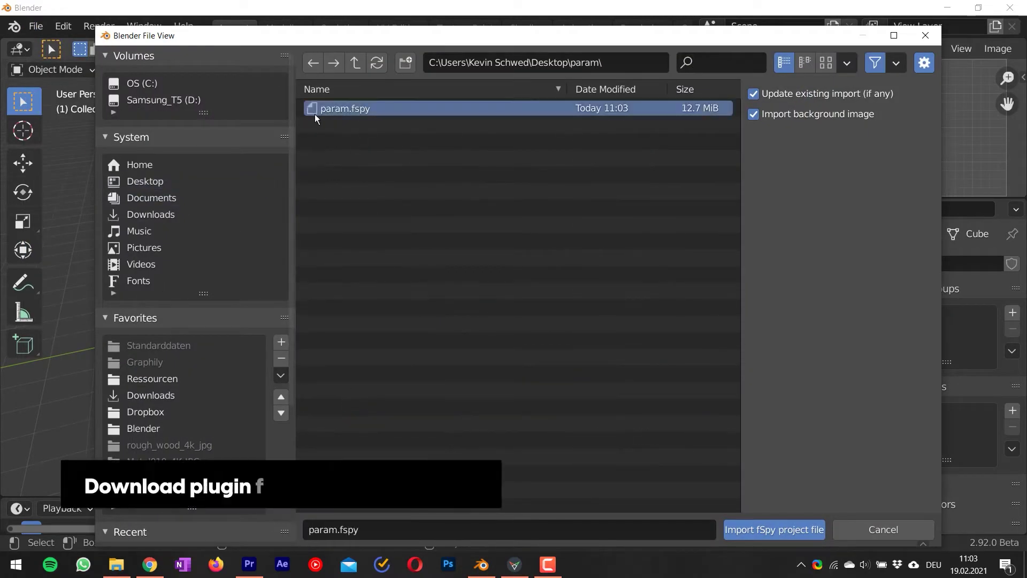
click(740, 530)
click(458, 313)
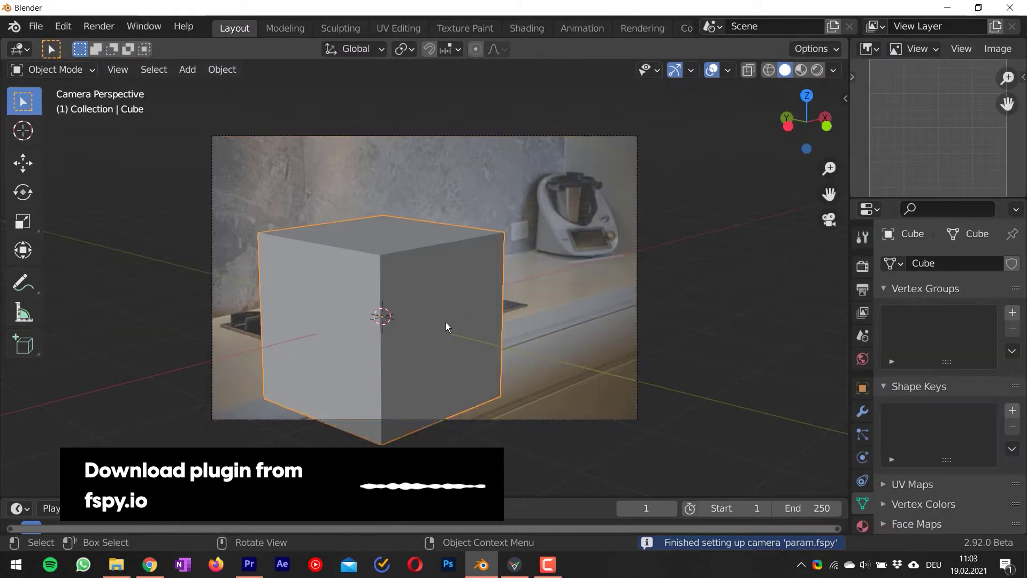
- Shrink the default cube to fit within the cooktop and stretch it along the X axis
scroll(445, 322, up, 3)
key(s)
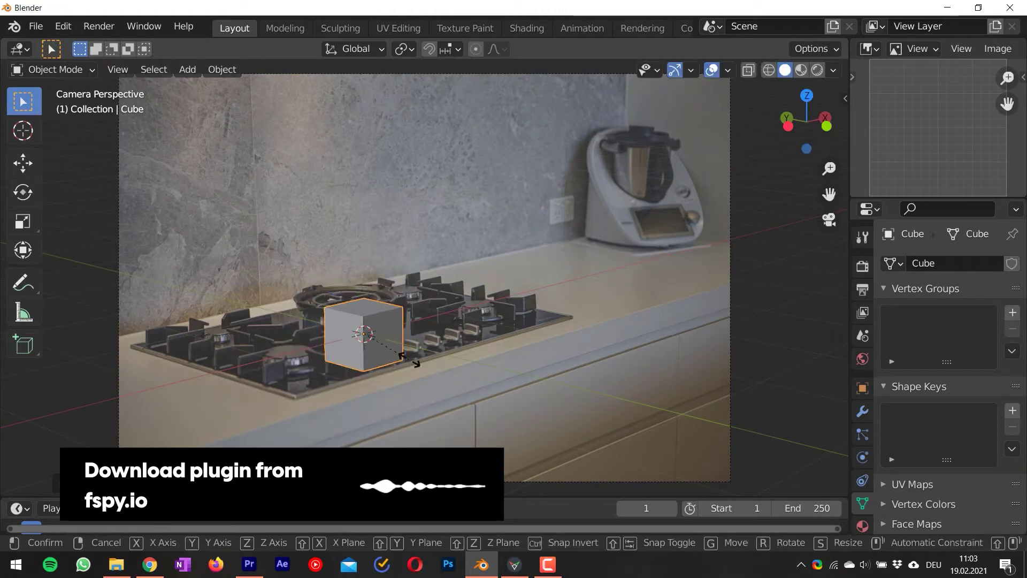
key(x)
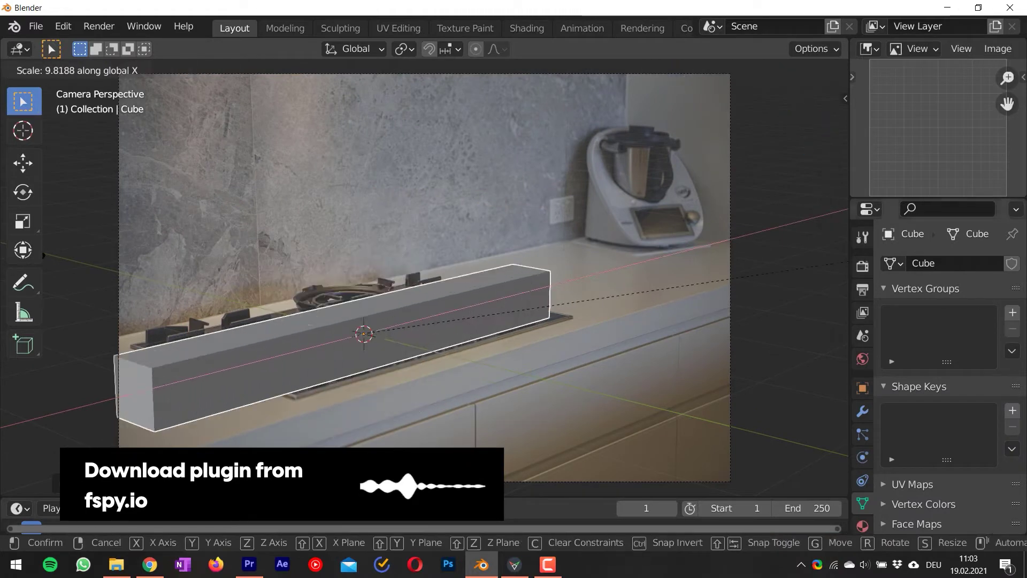
click(522, 373)
- Close fSpy and switch the Blender window to fullscreen
click(156, 31)
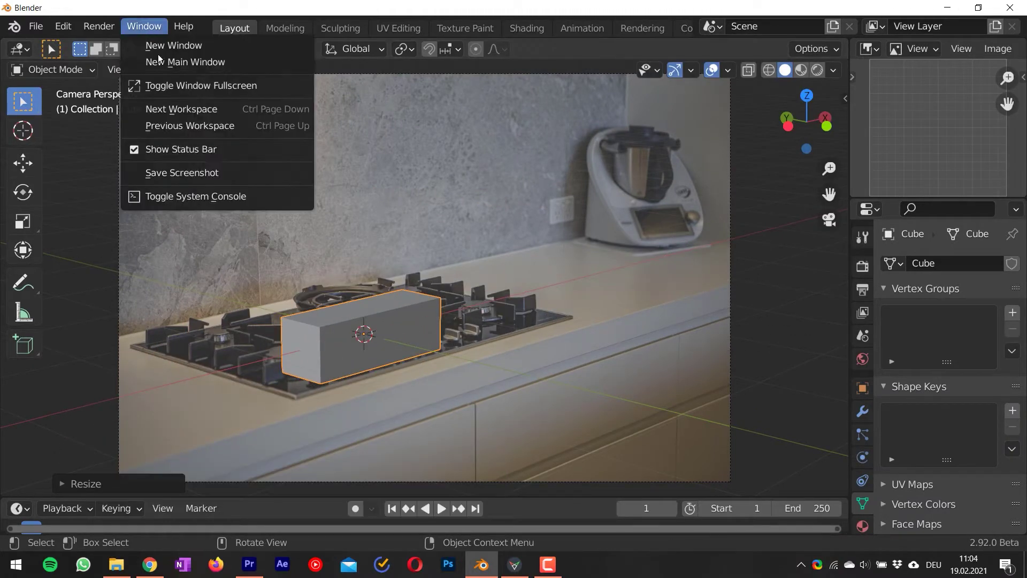
click(514, 565)
click(1009, 9)
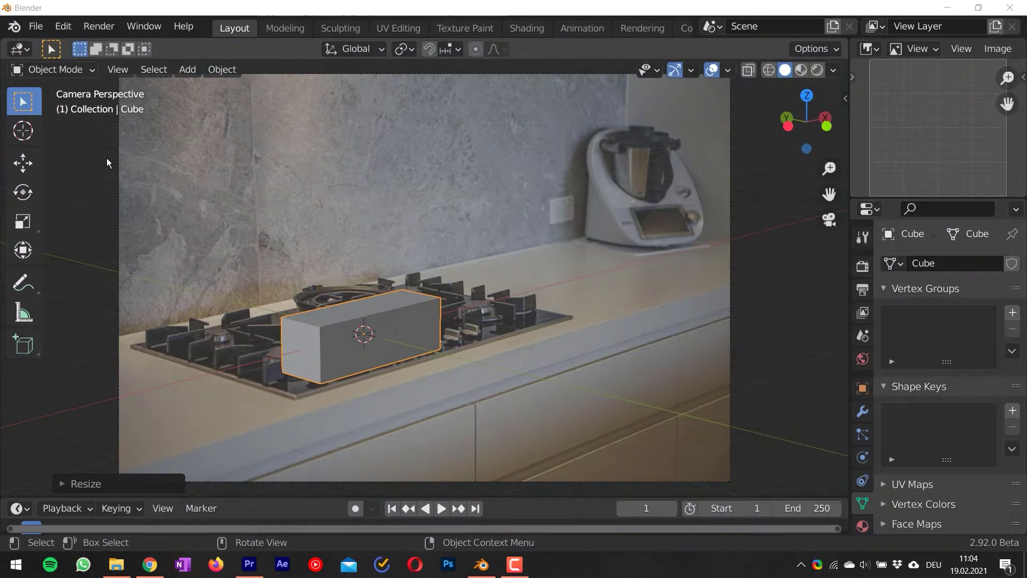
click(144, 26)
click(195, 86)
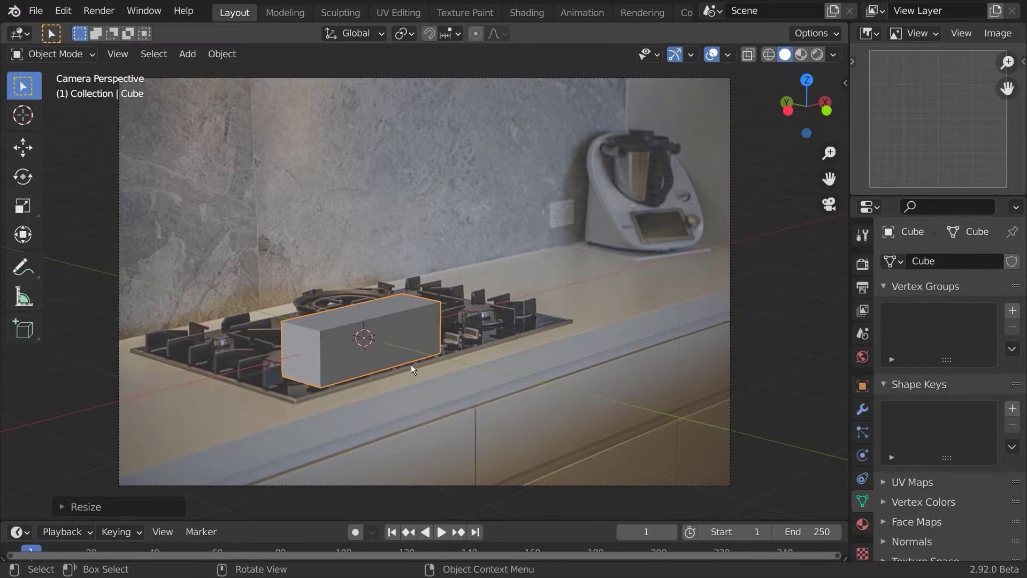
- Stretch the cube further along the X axis so it extends past the cooktop
key(s)
key(x)
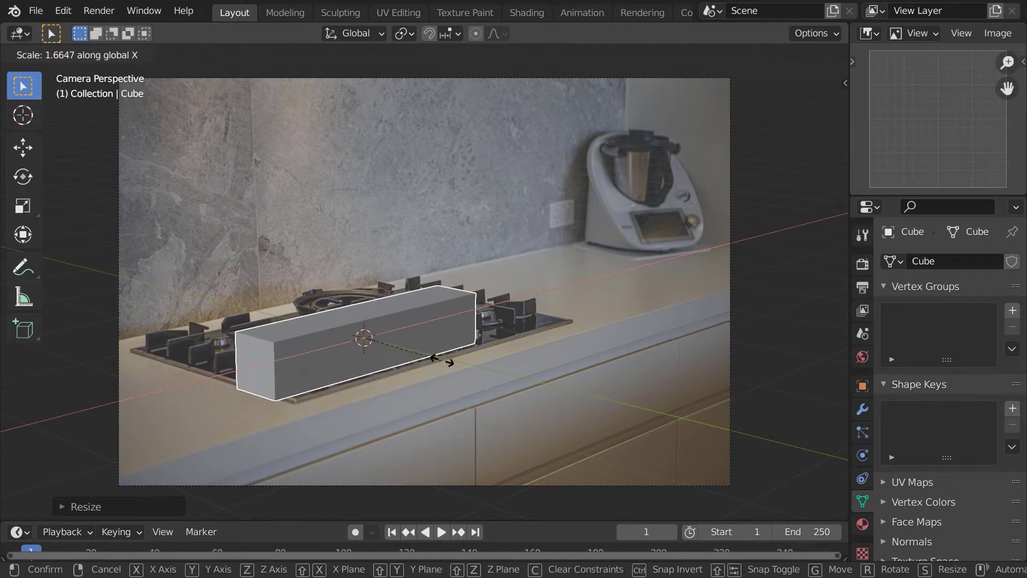
click(425, 303)
- Lower the cube along the Z axis until its top face lies on the ground line in the front view
key(g)
key(z)
click(446, 355)
key(KP_1)
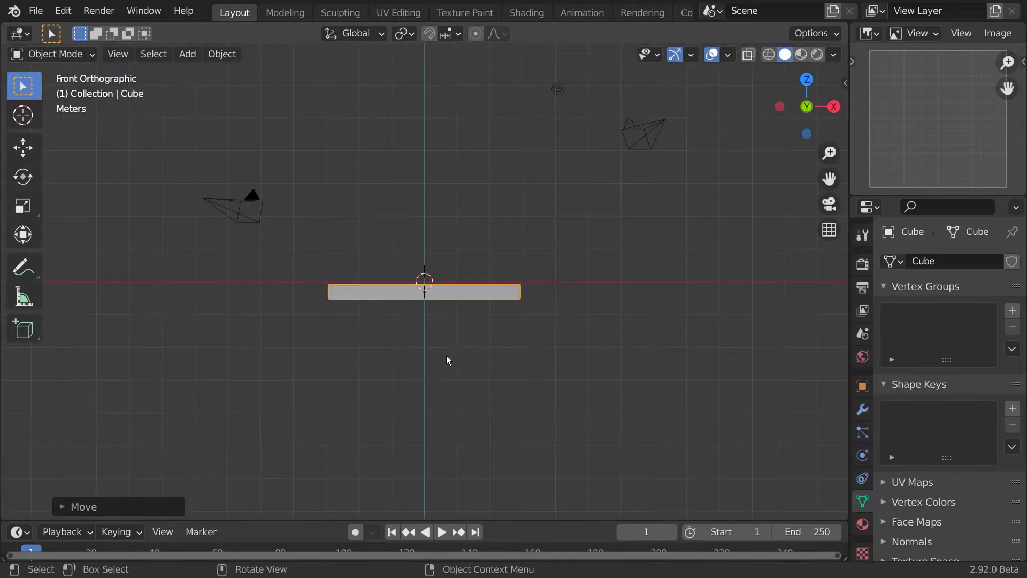
scroll(447, 354, up, 7)
key(g)
key(z)
click(499, 327)
- Switch to wireframe display in the camera view and move the cube forward to match the countertop's front edge
key(KP_0)
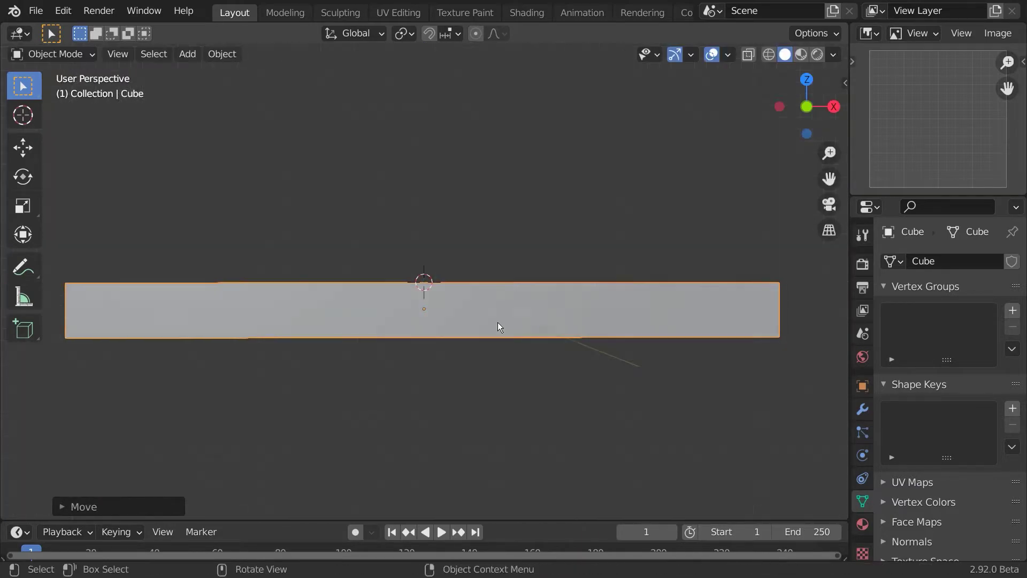
key(g)
key(x)
click(411, 335)
key(shift+z)
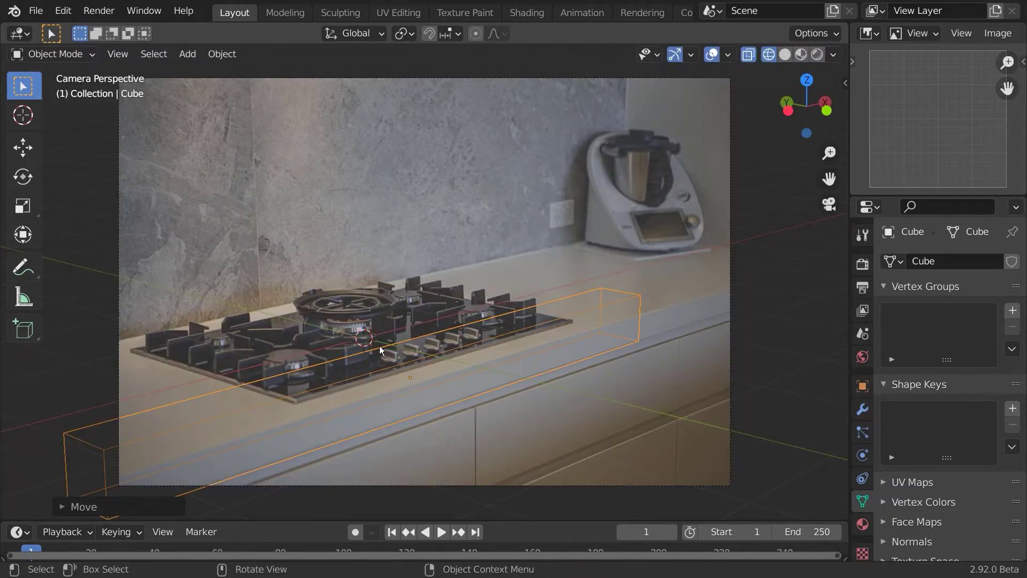
key(g)
key(y)
drag(408, 348, 431, 353)
click(485, 441)
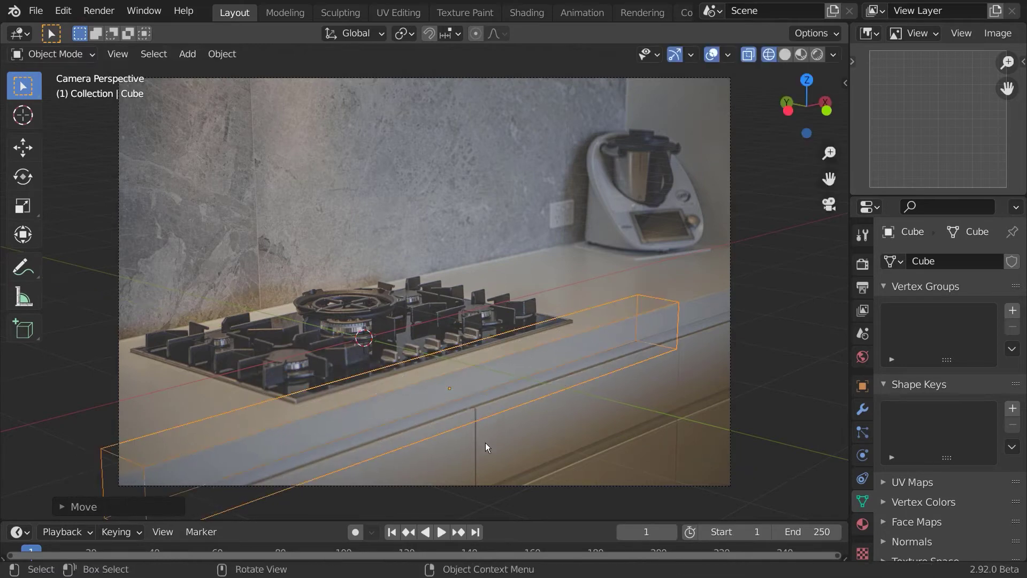
- Select the cube's bottom face in Edit Mode and move it down along Z by about 1.1 m
key(Tab)
key(Tab)
key(Tab)
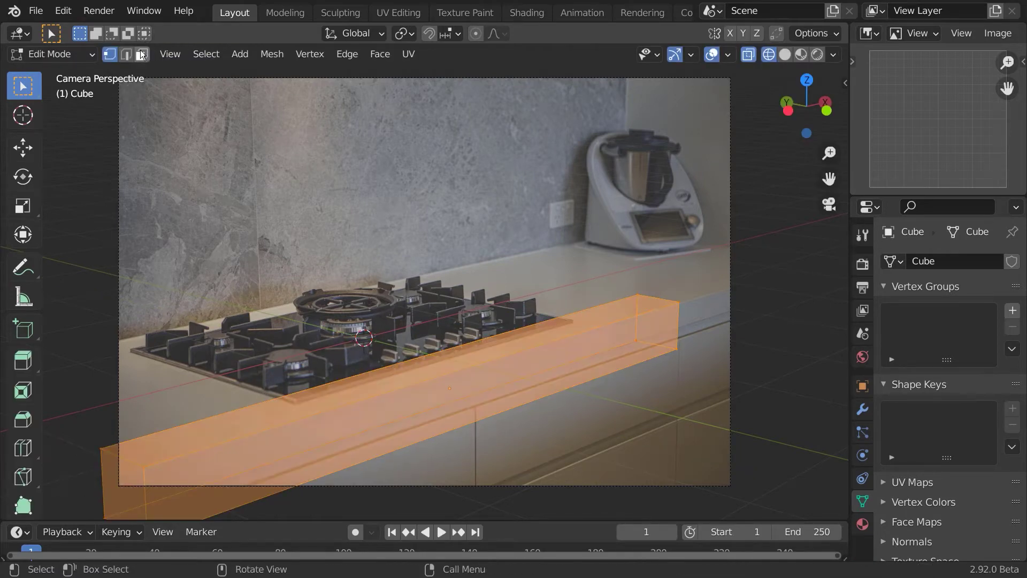
key(3)
middle_drag(481, 401, 475, 294)
click(436, 316)
middle_drag(393, 291, 455, 326)
key(g)
key(z)
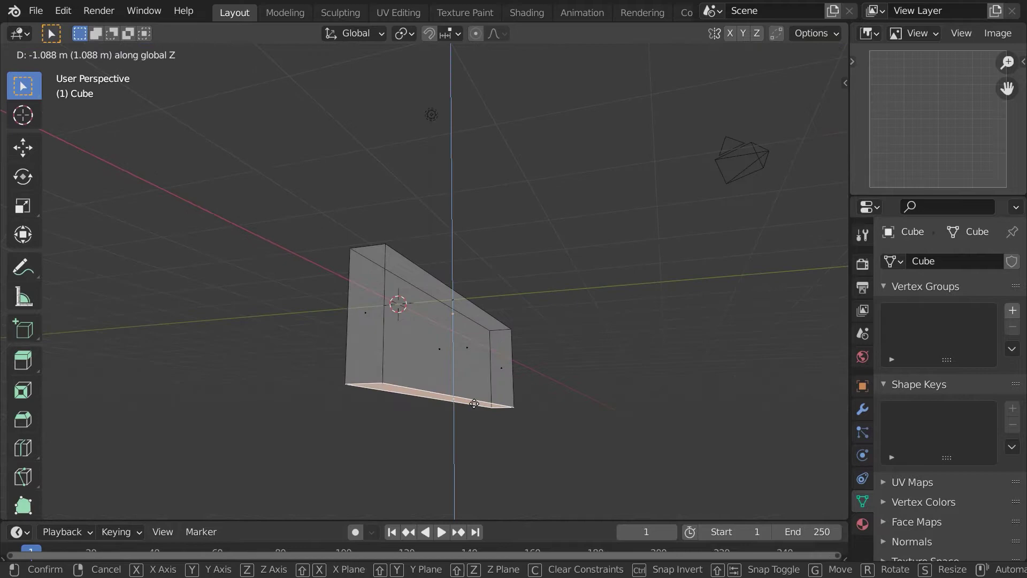
click(475, 407)
- Move the cube's rear face back along the Y axis to where the countertop meets the wall
middle_drag(475, 406, 506, 382)
click(506, 383)
middle_drag(505, 383, 451, 377)
click(450, 376)
key(g)
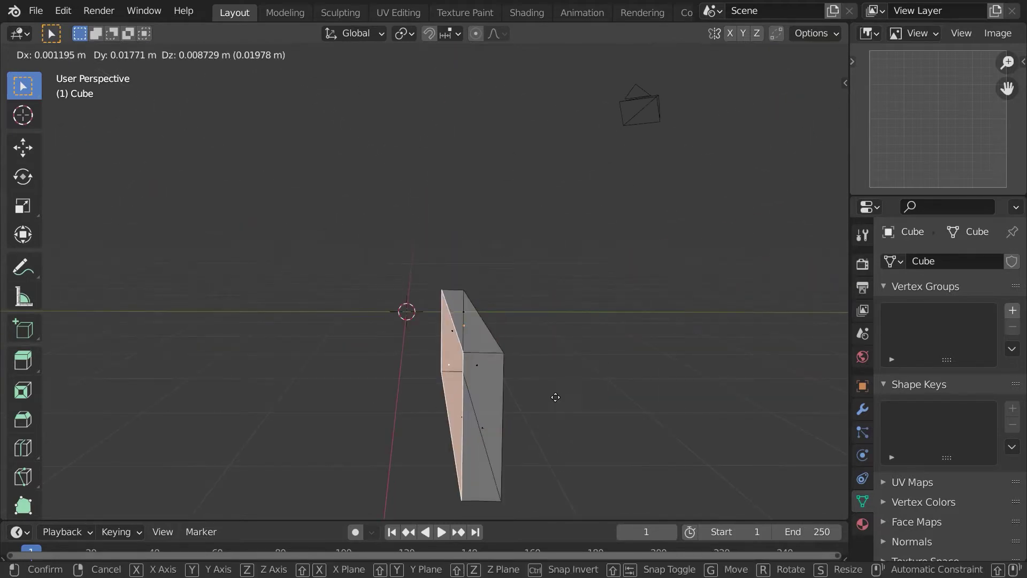
click(351, 383)
key(KP_0)
key(g)
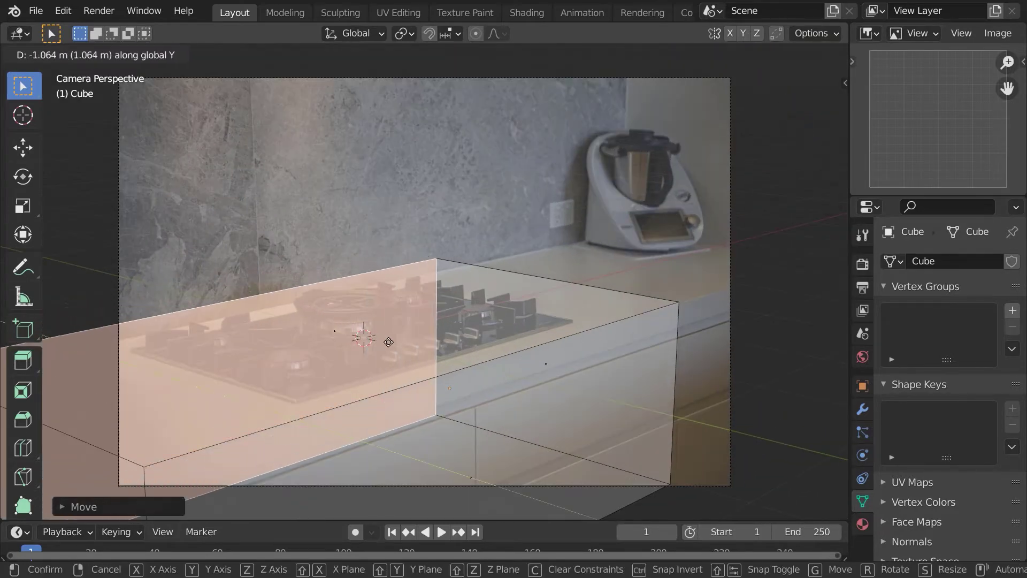
- Extend the cube's right end face along the X axis past the edge of the photo
click(577, 371)
key(g)
key(x)
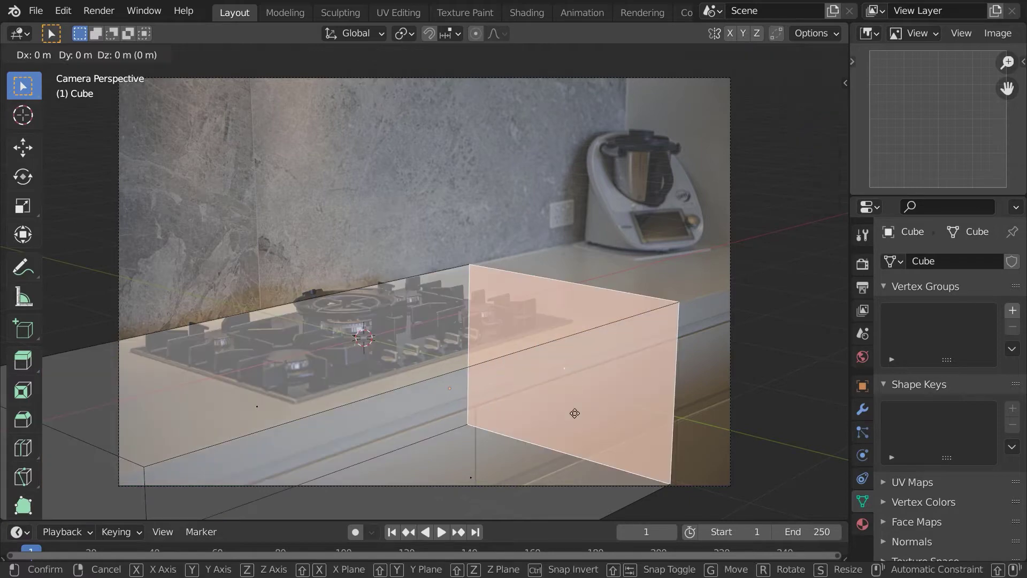
click(705, 371)
- Extend the cube's left end face outward along the X axis, farther beyond the photo's left edge
scroll(203, 464, down, 1)
shift+middle_drag(158, 456, 231, 390)
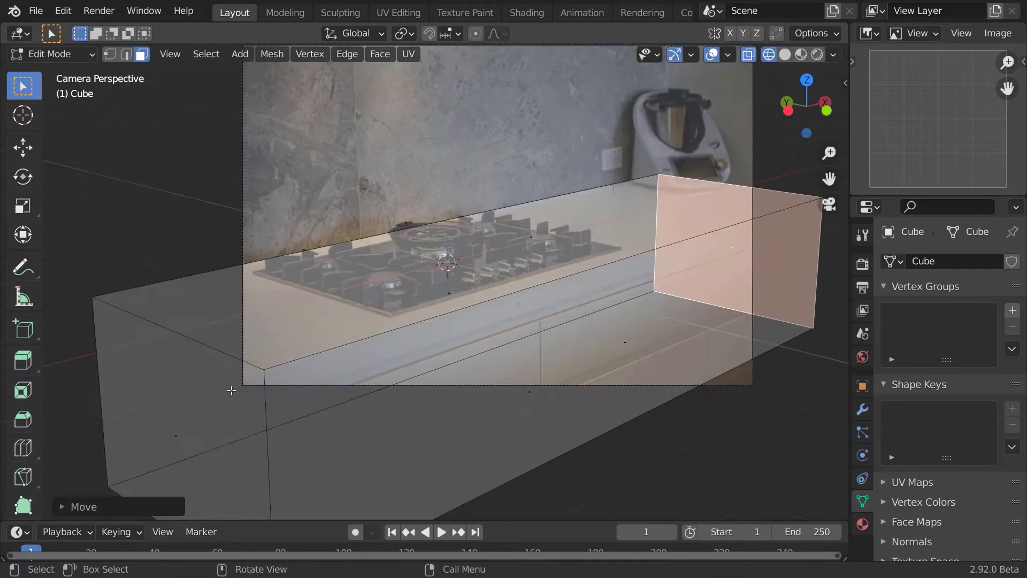
click(227, 390)
click(180, 434)
key(g)
key(x)
click(263, 410)
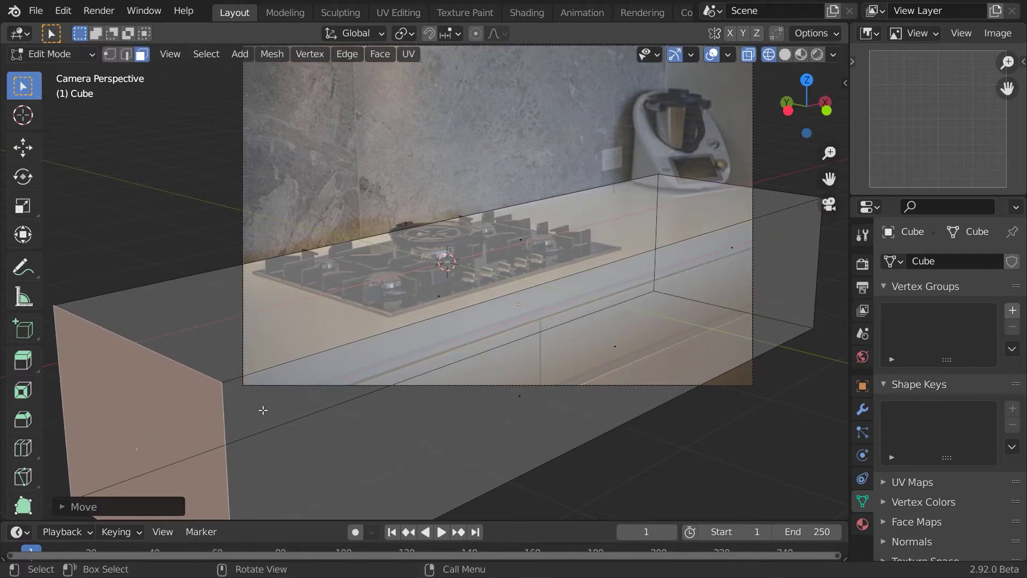
- Return to Object Mode, add a plane and rotate it 90 degrees about the X axis
key(Tab)
key(shift+a)
mouse_move(404, 227)
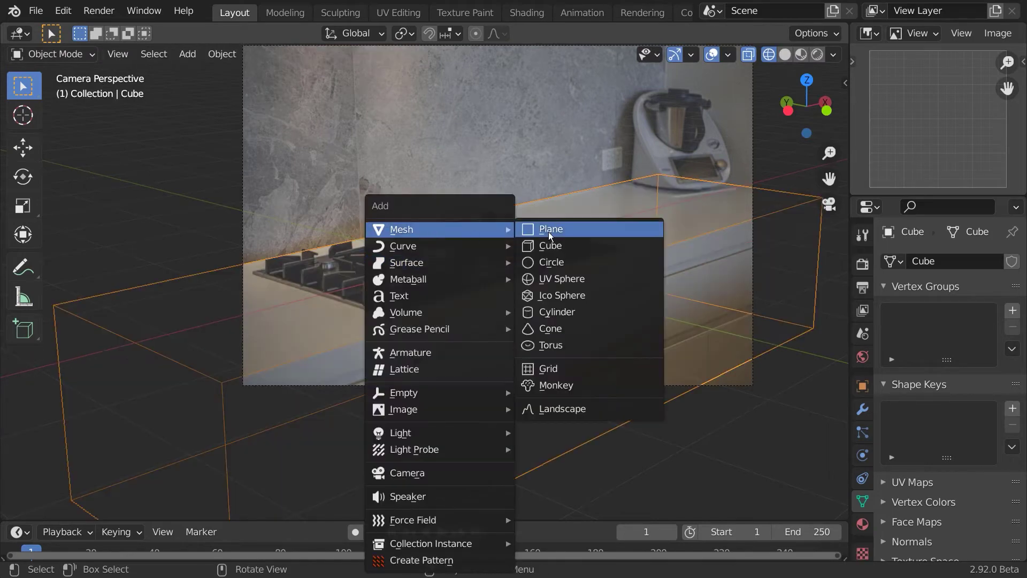
click(548, 232)
text(rx90)
key(Return)
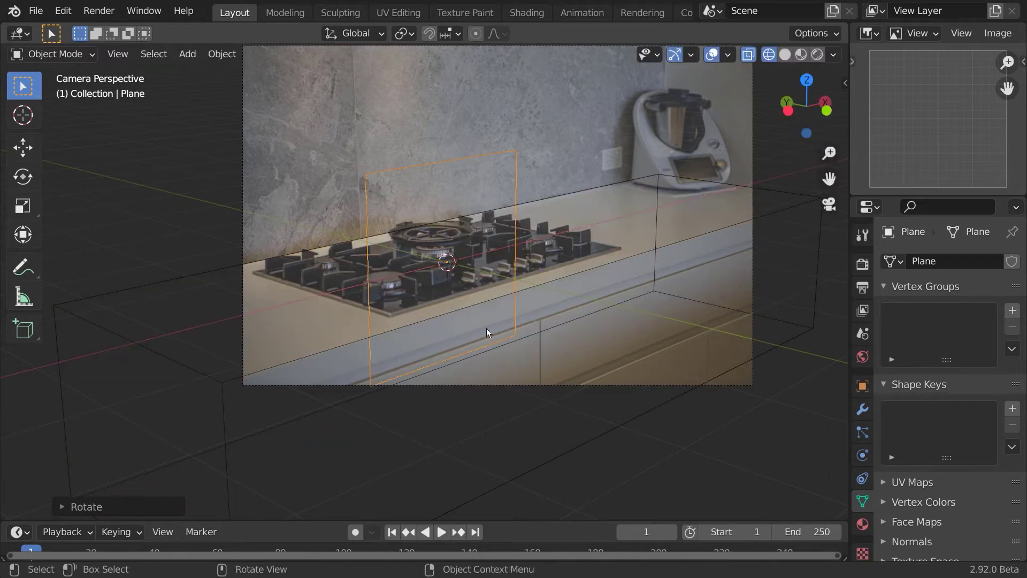
- Move the plane along the Y axis until it is flush with the countertop block's rear face
scroll(402, 351, down, 2)
middle_drag(403, 351, 422, 345)
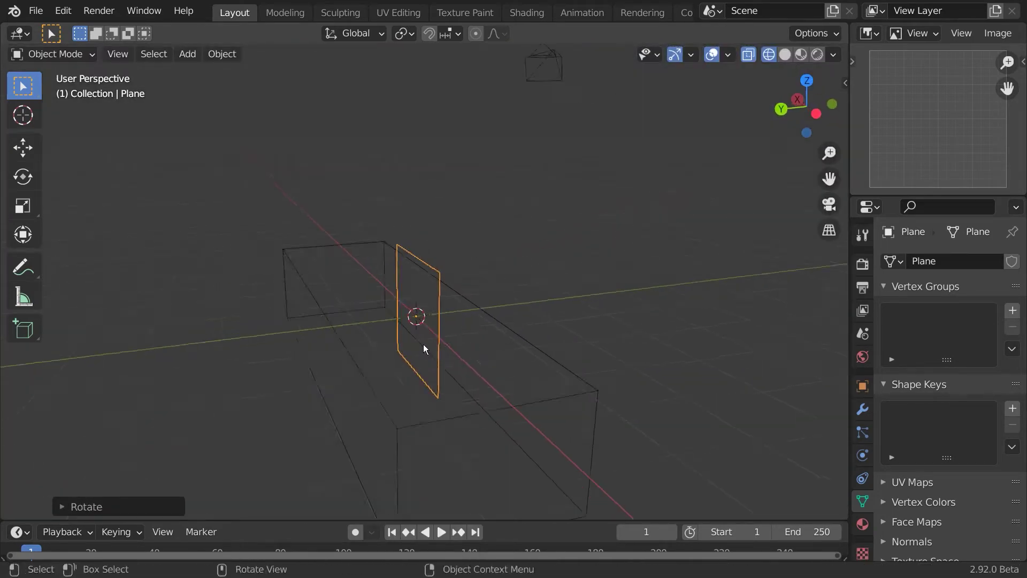
key(g)
key(y)
click(437, 335)
key(KP_1)
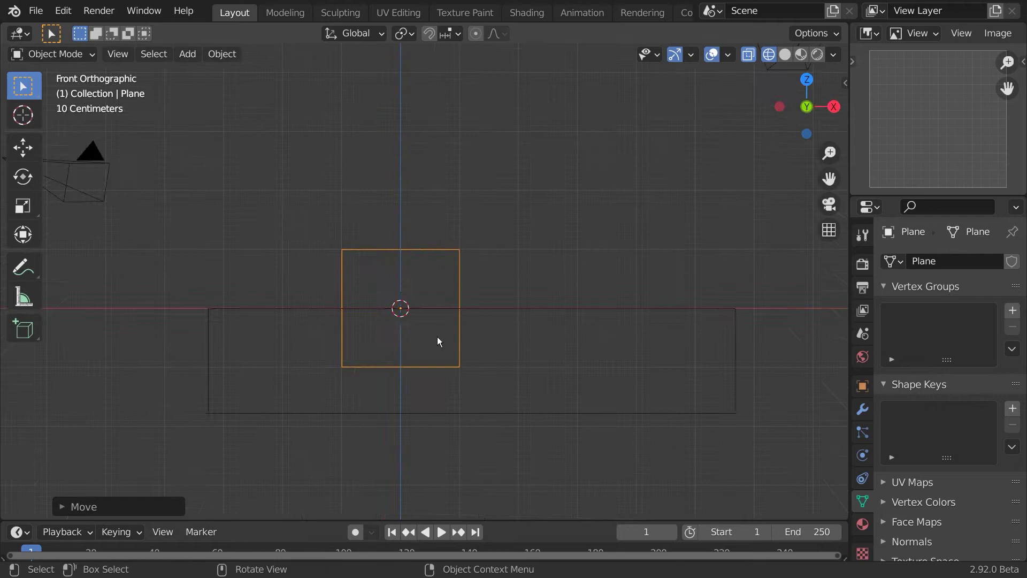
key(KP_3)
key(g)
key(y)
click(524, 323)
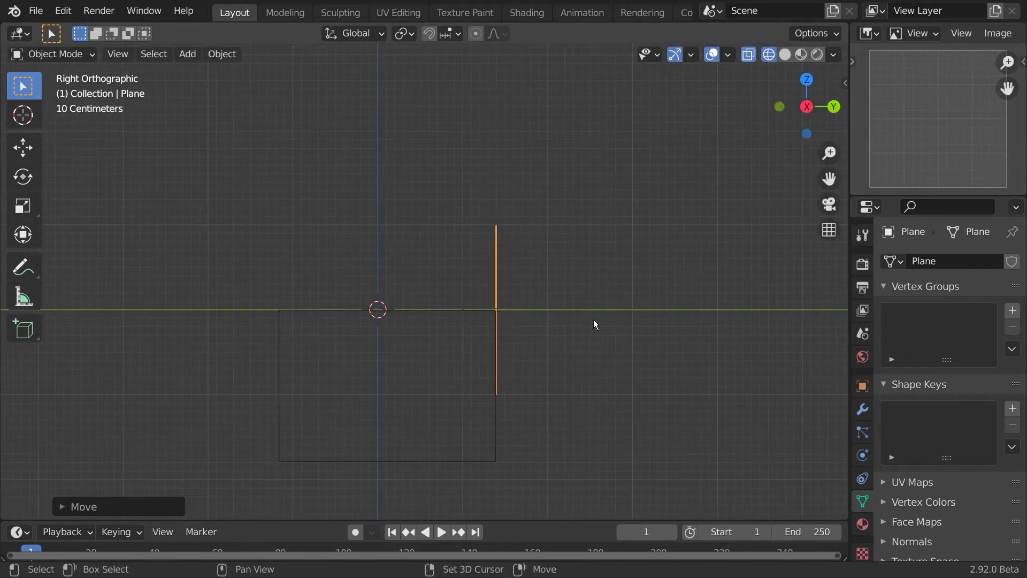
- Turn on the Screencast Keys display and hide the sidebar again
key(n)
click(839, 443)
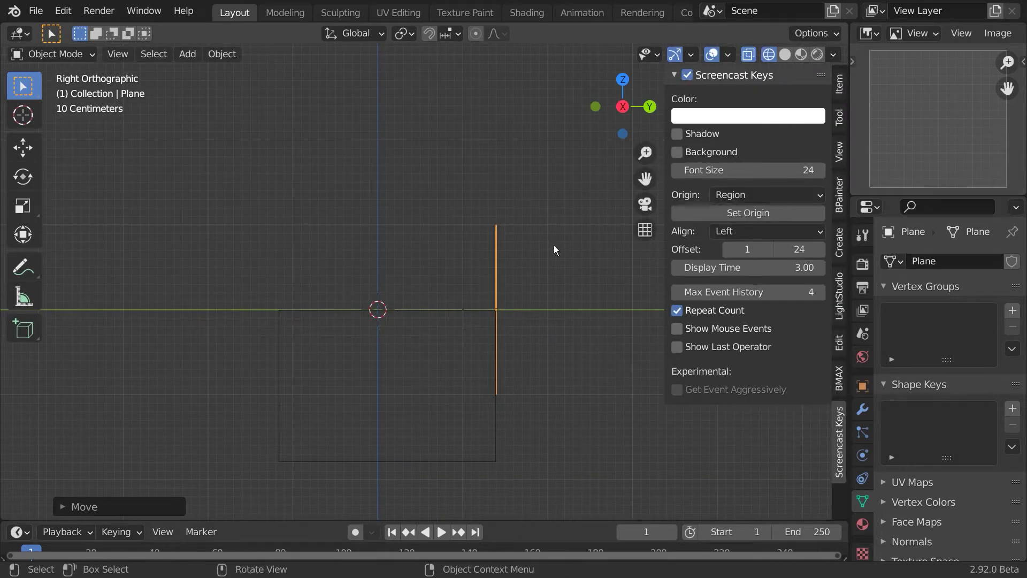
key(n)
- Scale the wall plane up until it extends well beyond the left and upper sides of the photo
key(KP_1)
key(s)
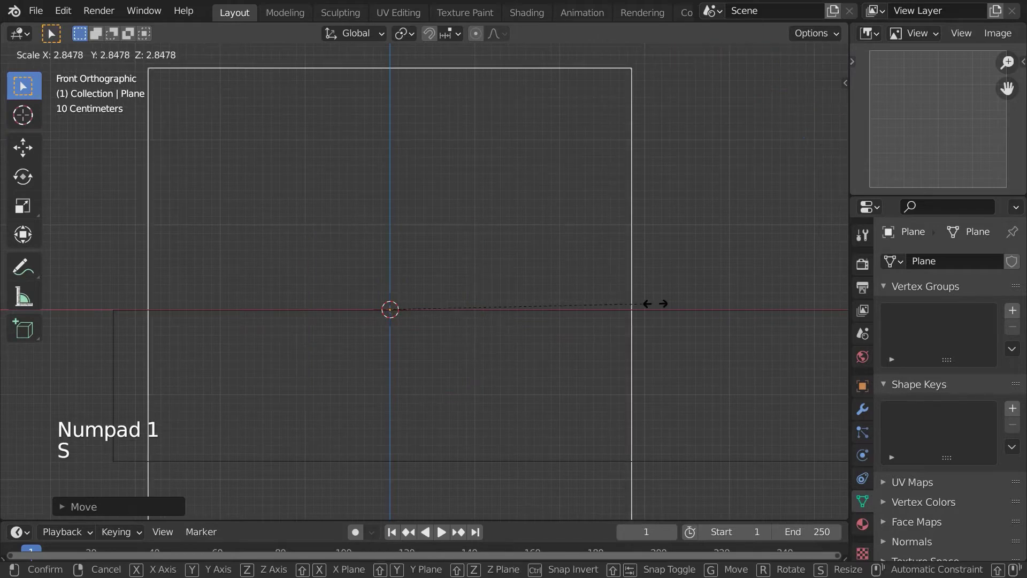
click(618, 316)
key(KP_0)
key(s)
click(469, 309)
- Move the wall plane's right vertical edge along the X axis to the room corner in the photo
key(Tab)
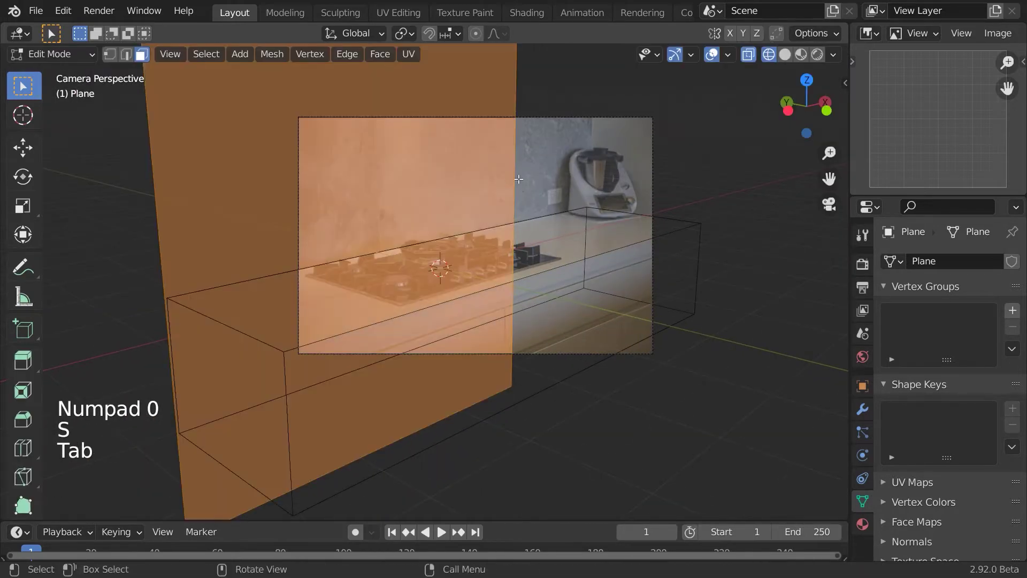
click(506, 167)
key(g)
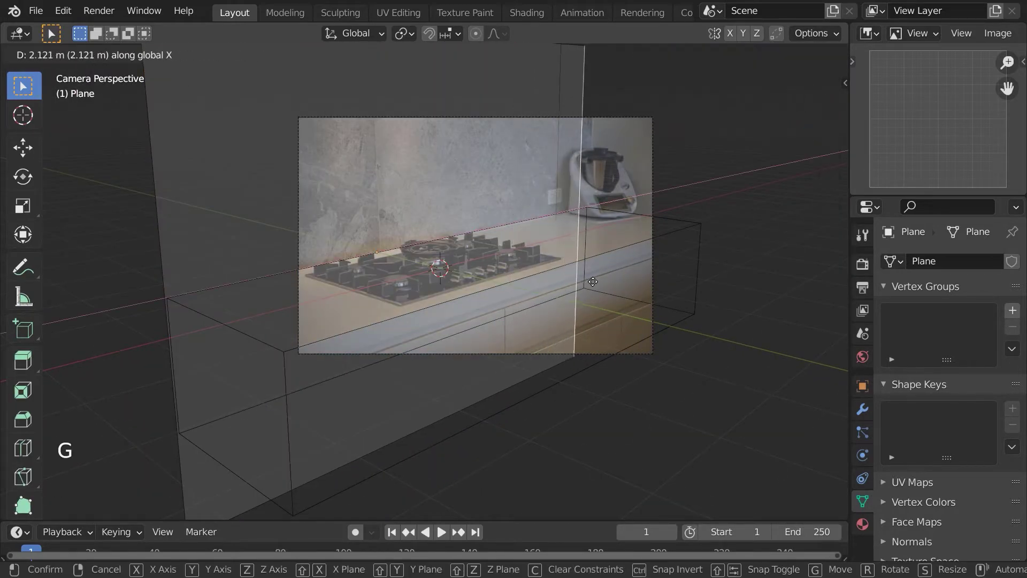
click(587, 231)
- Extrude the wall's corner edge along the Y axis toward the countertop's front to form the side wall, and return to Object Mode
key(e)
click(674, 273)
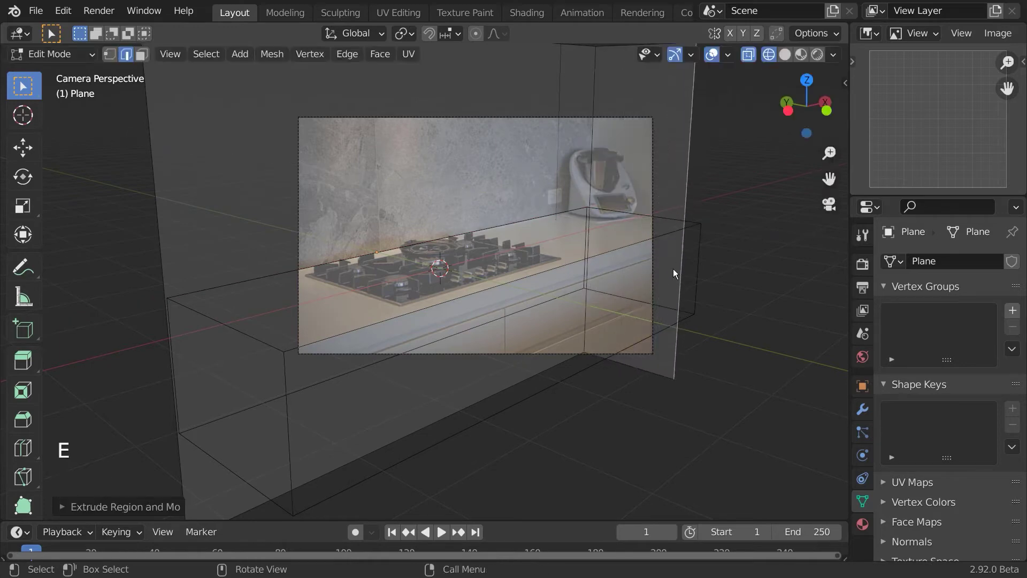
key(Tab)
- Add a cube at the 3D cursor and scale it down to a tiny block on the cooktop
scroll(416, 281, down, 3)
scroll(433, 255, up, 6)
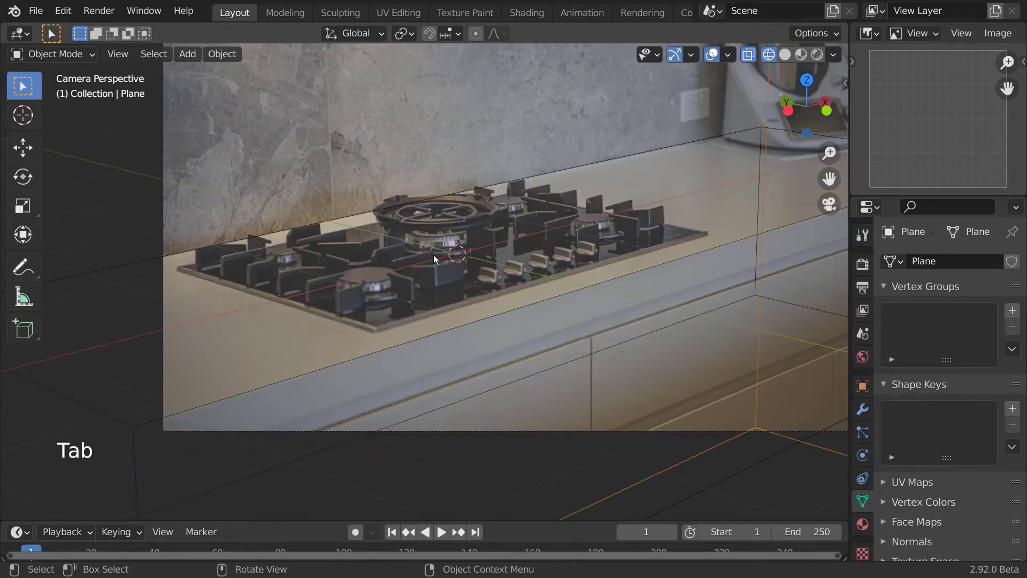
key(shift+a)
mouse_move(358, 229)
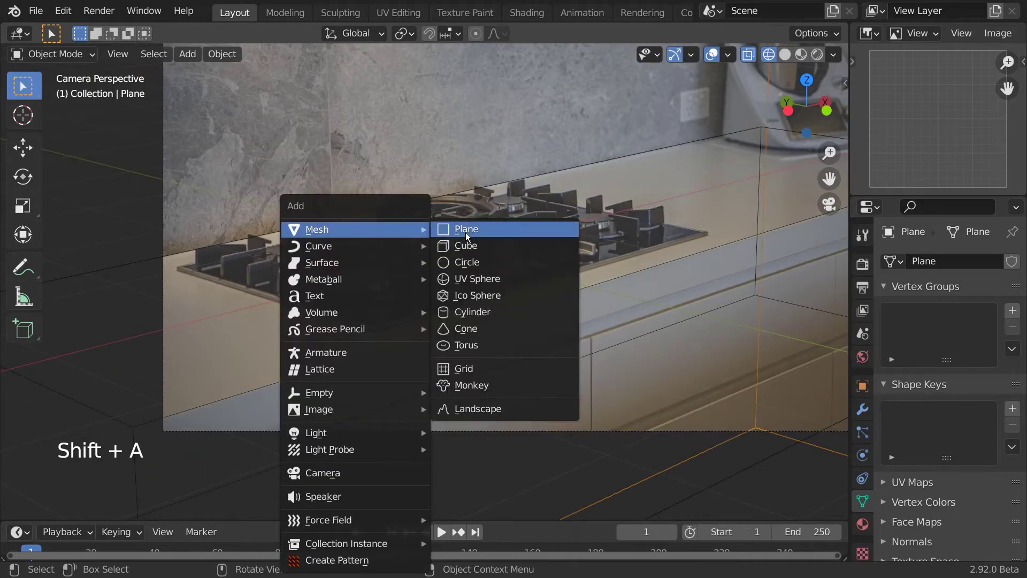
click(465, 245)
key(s)
click(473, 261)
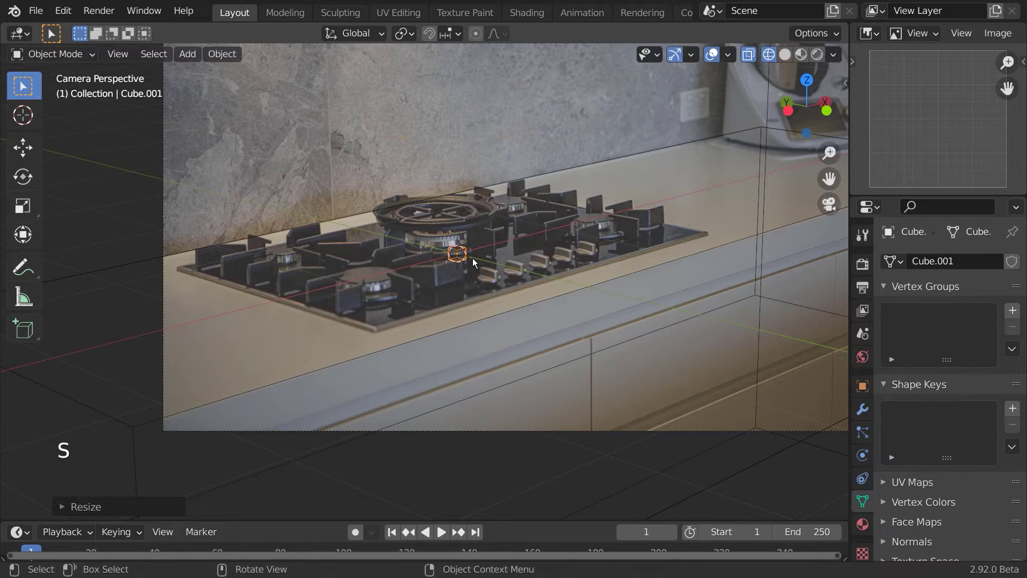
- In the front view, flatten the small cube along Z and rest it on the countertop surface
key(KP_1)
key(g)
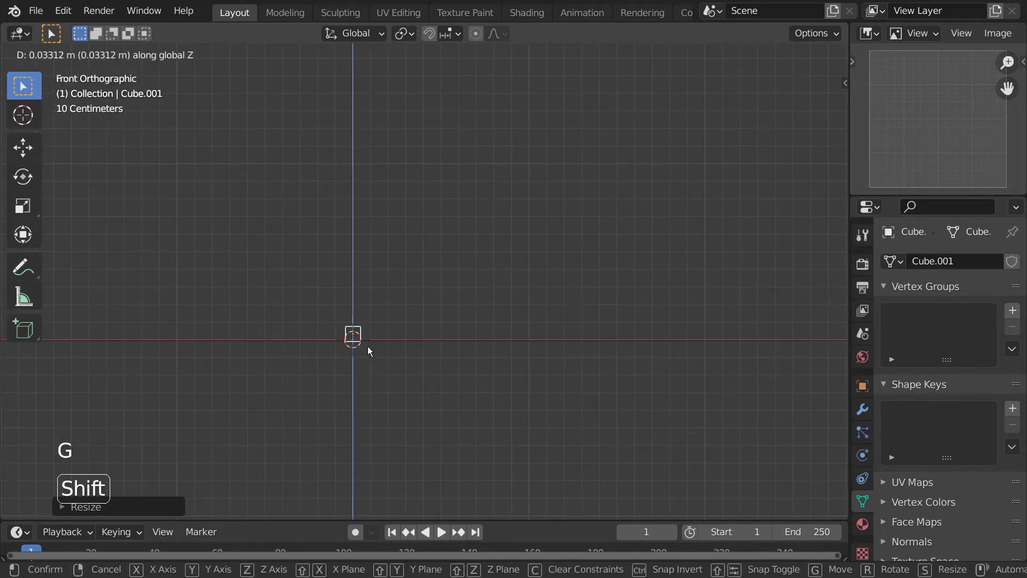
shift+click(368, 347)
key(s)
key(z)
click(371, 373)
key(g)
key(z)
shift+click(373, 393)
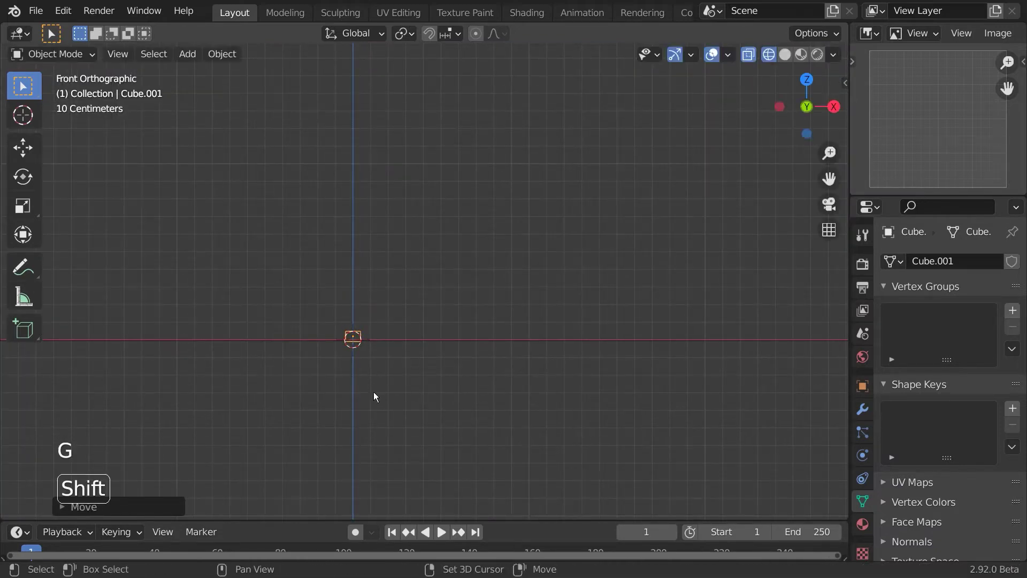
- In the camera view, stretch the flat block along X and Y and move it over the cooktop's outline
key(KP_0)
key(s)
key(x)
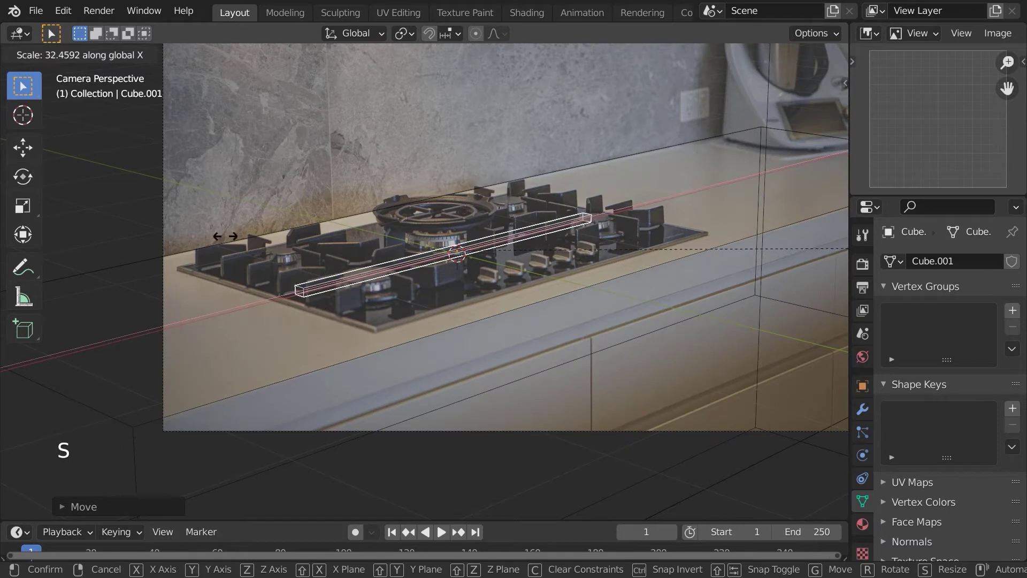
click(435, 241)
key(g)
key(s)
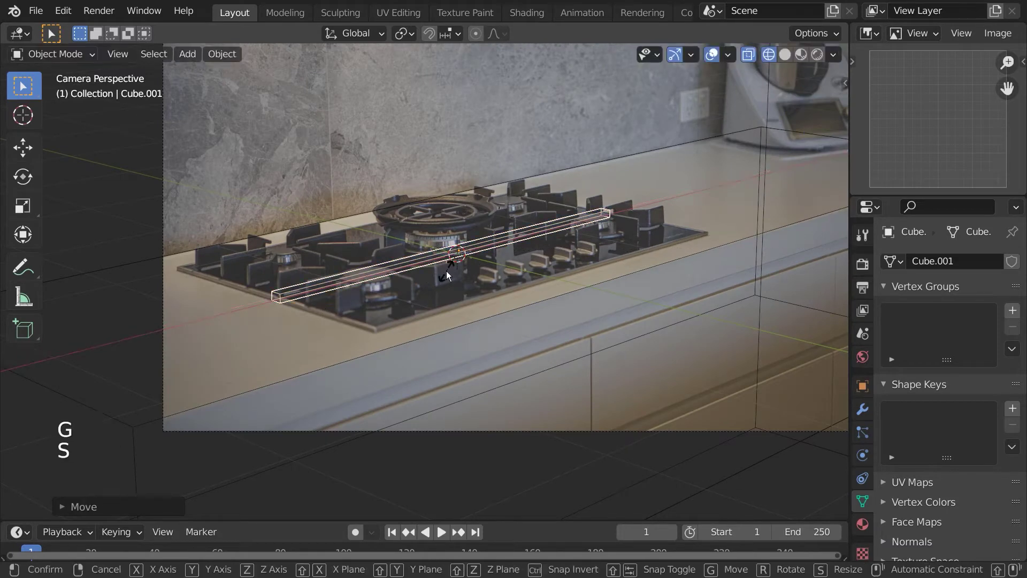
key(g)
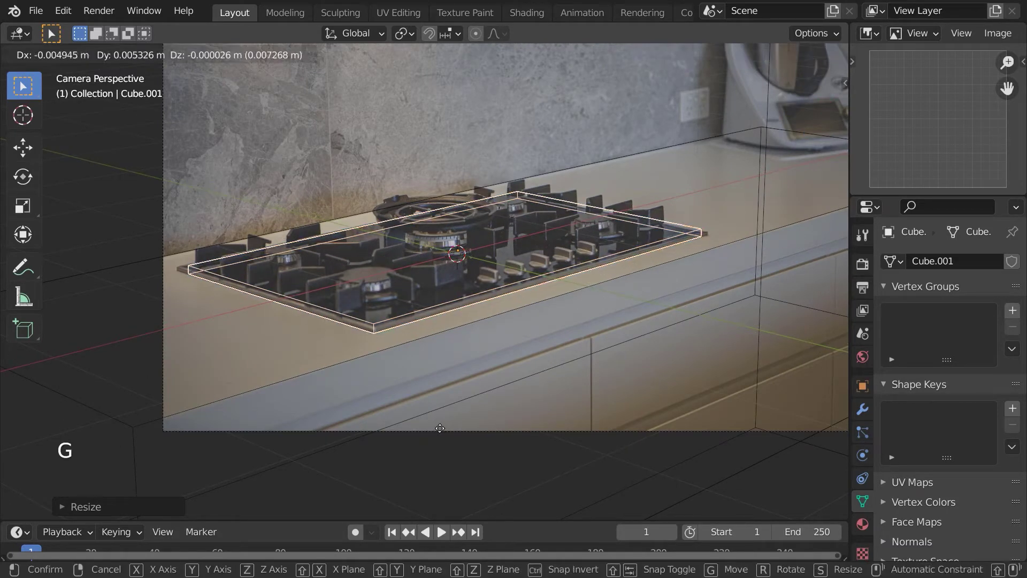
click(459, 422)
- Fine-tune the slab's scale and position until its edges match the cooktop plate in the photo
key(s)
click(505, 416)
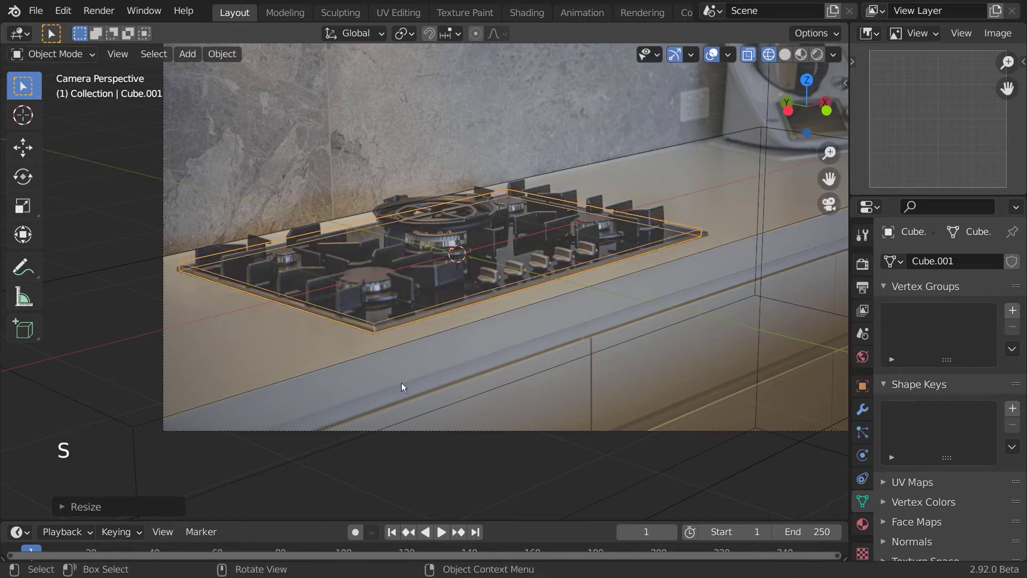
key(s)
click(591, 390)
key(s)
key(s)
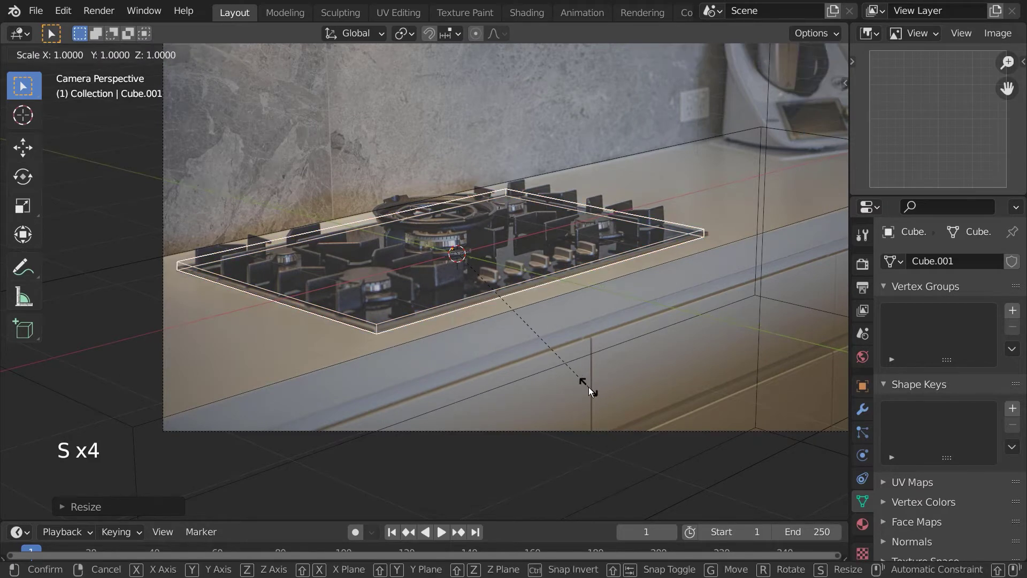
click(525, 360)
key(g)
click(533, 369)
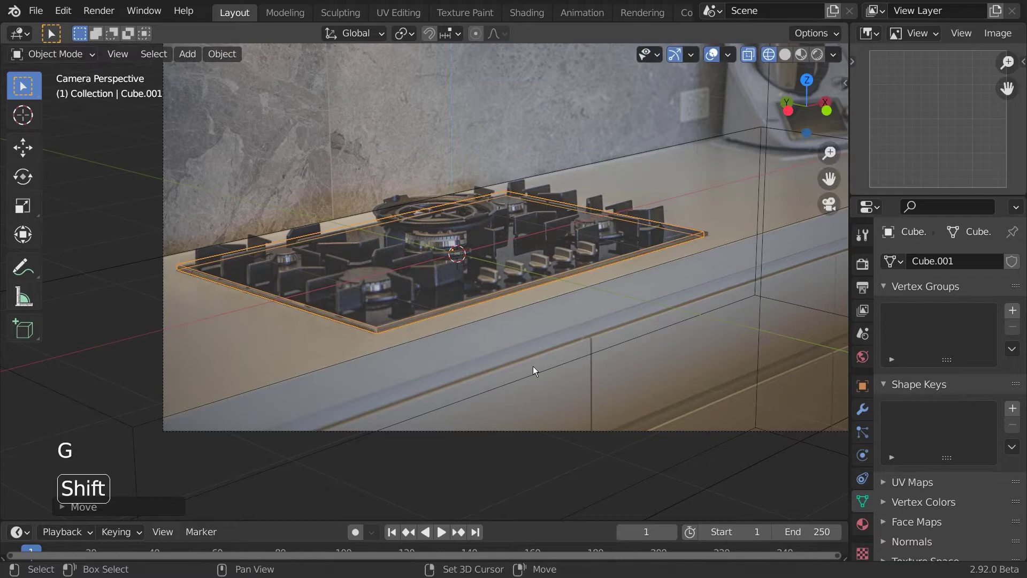
- Add a cylinder and scale it down to roughly the diameter of the central burner
key(shift+a)
mouse_move(465, 230)
click(546, 312)
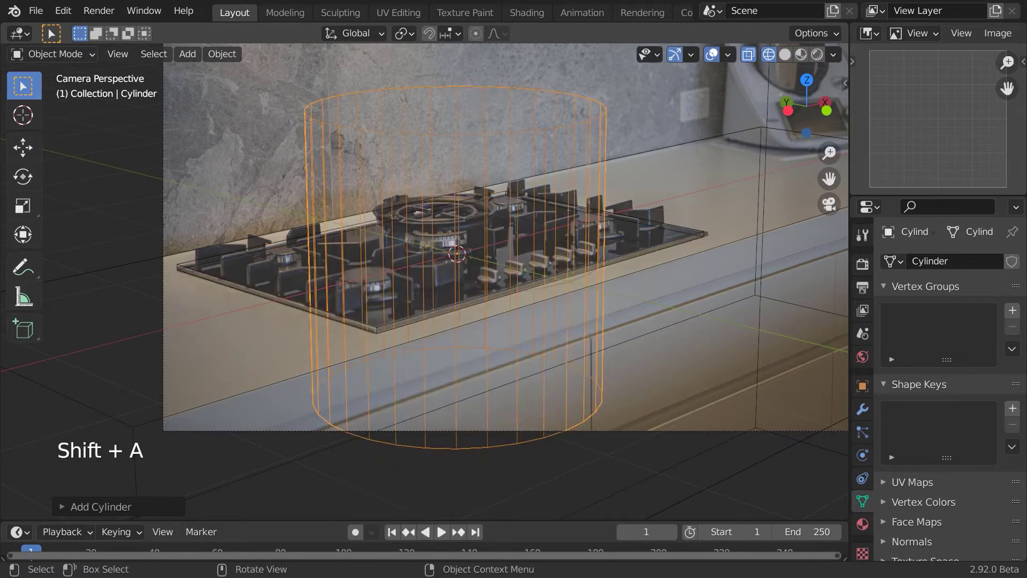
key(s)
click(515, 287)
scroll(515, 287, up, 5)
key(s)
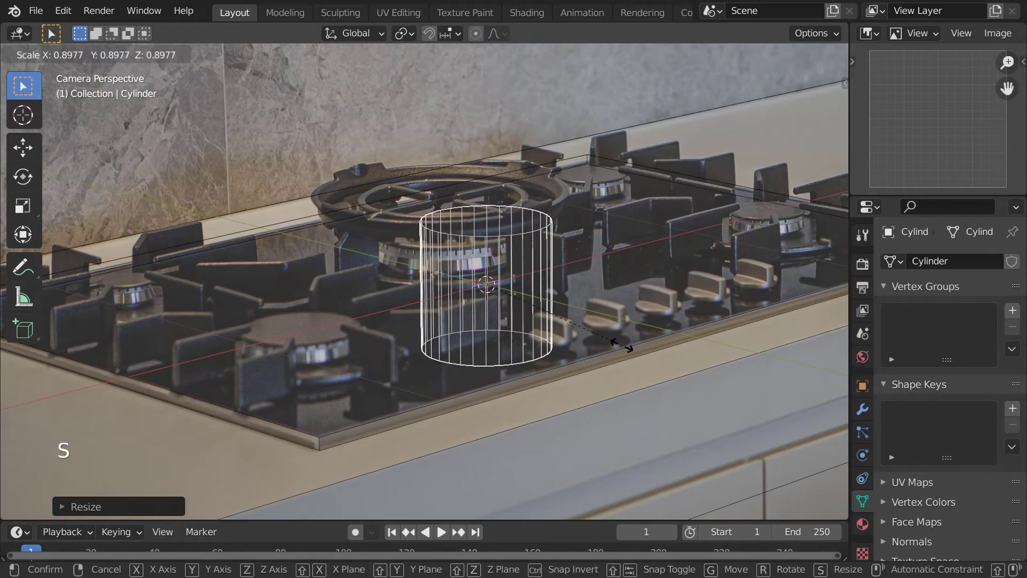
click(614, 356)
- Move the cylinder horizontally onto the central burner, flatten it along Z and align its height with the burner
key(g)
key(shift+z)
key(s)
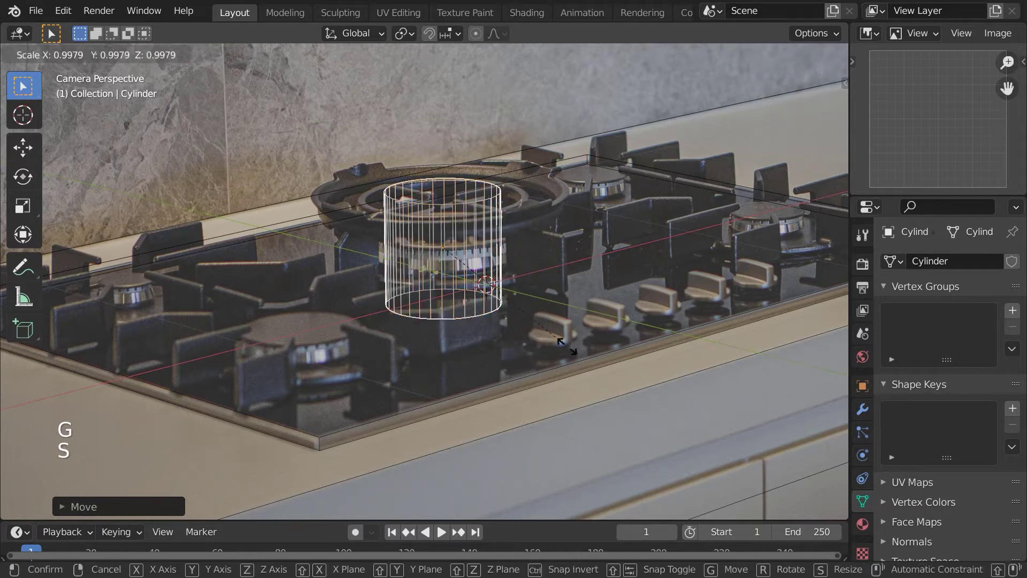
key(z)
click(479, 279)
key(g)
key(z)
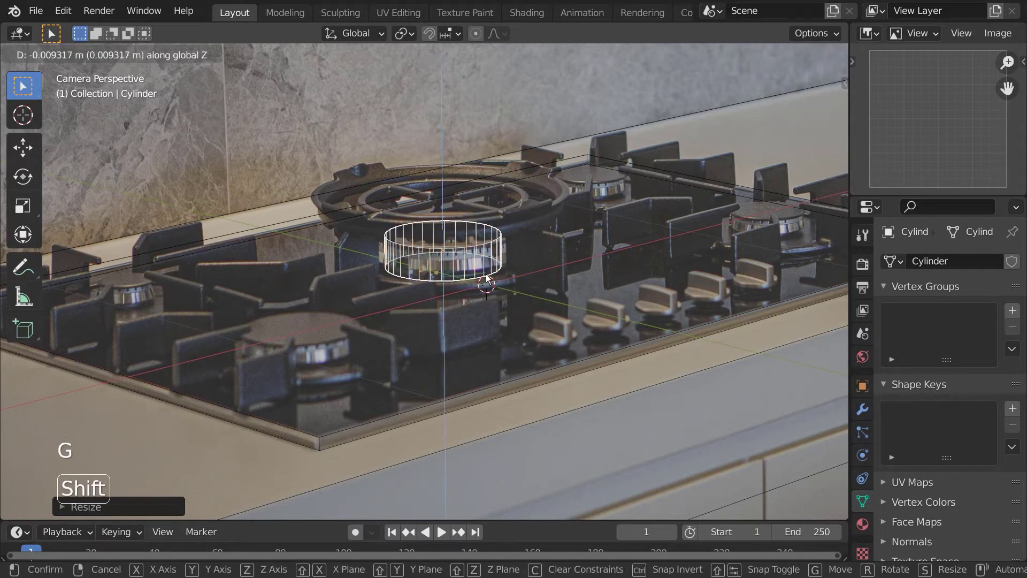
click(486, 278)
key(shift+s)
right_click(486, 279)
- Widen the cylinder about 2.1 times in X and Y, increase its height and raise it to enclose the round wok support
key(s)
key(shift+z)
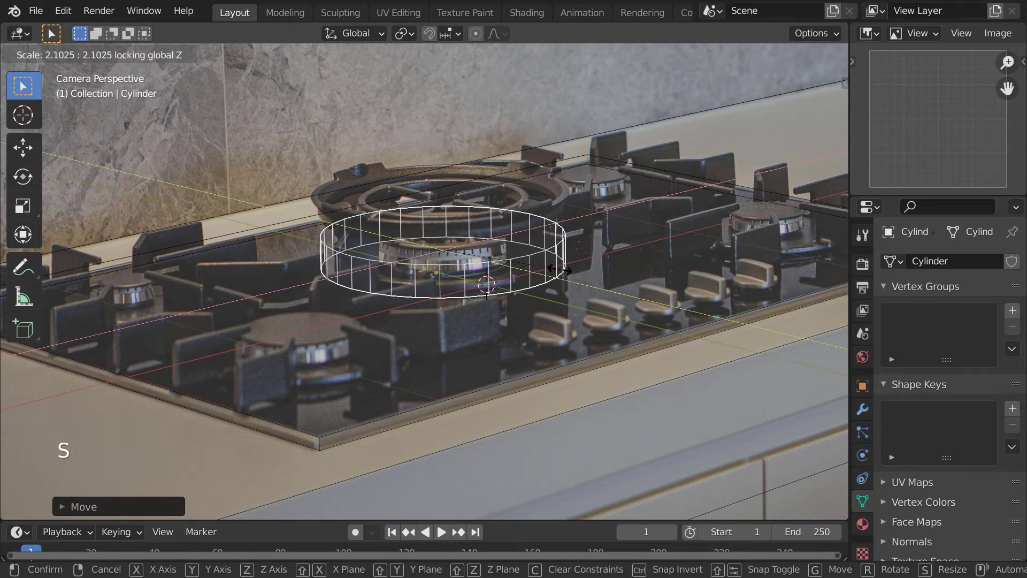
click(556, 289)
key(s)
key(z)
key(g)
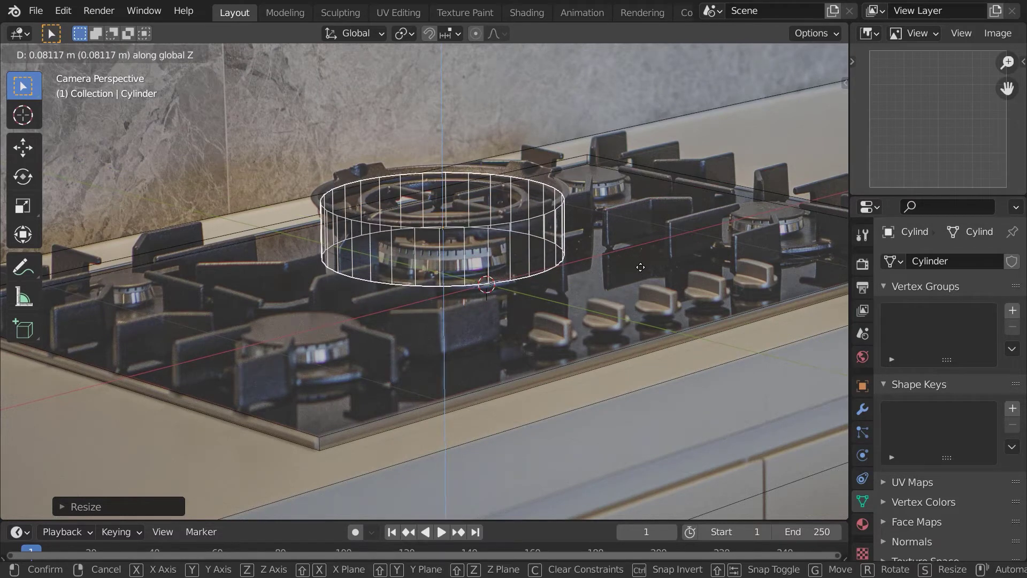
click(641, 267)
key(s)
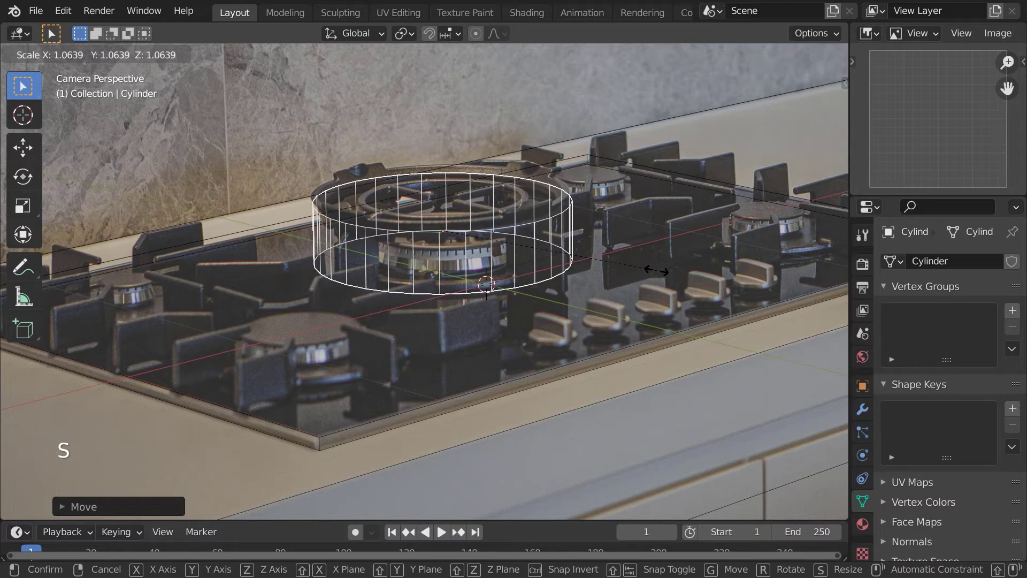
click(656, 270)
- Shift the cylinder horizontally and adjust its scale slightly to match the wok support's outer rim
key(Tab)
key(Tab)
scroll(599, 288, down, 2)
key(a)
key(a)
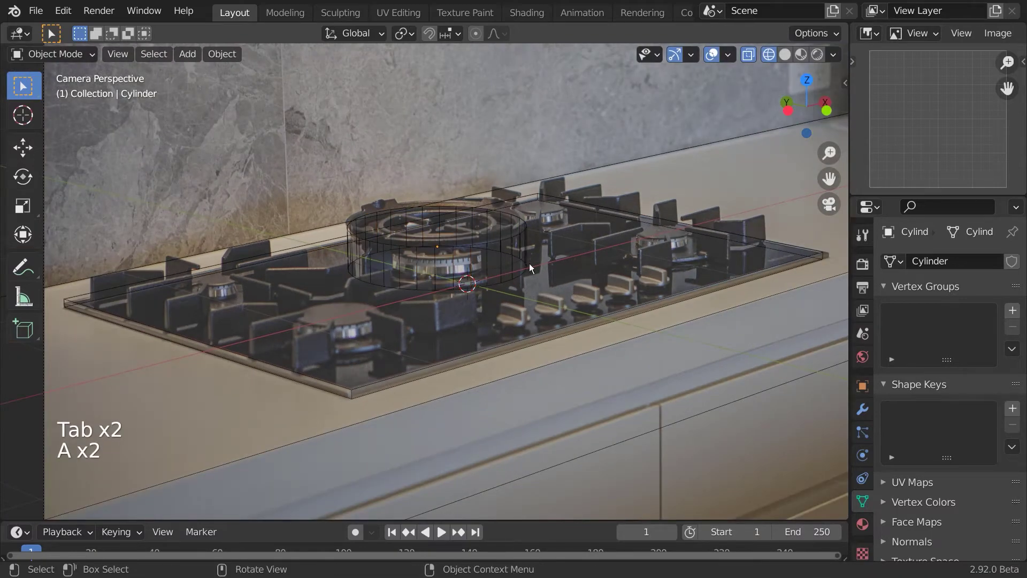
scroll(556, 318, up, 2)
key(g)
key(shift+z)
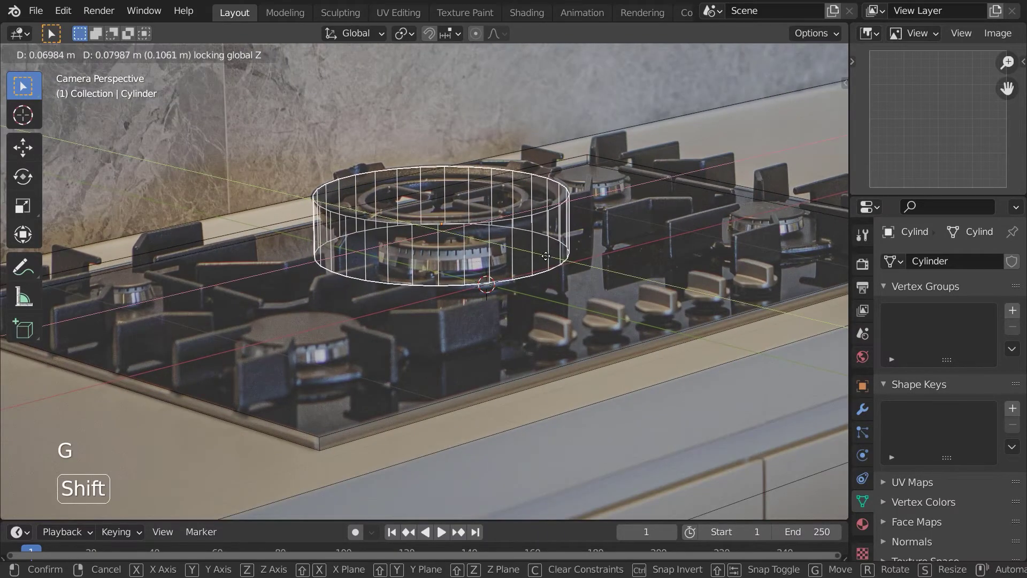
click(541, 250)
key(s)
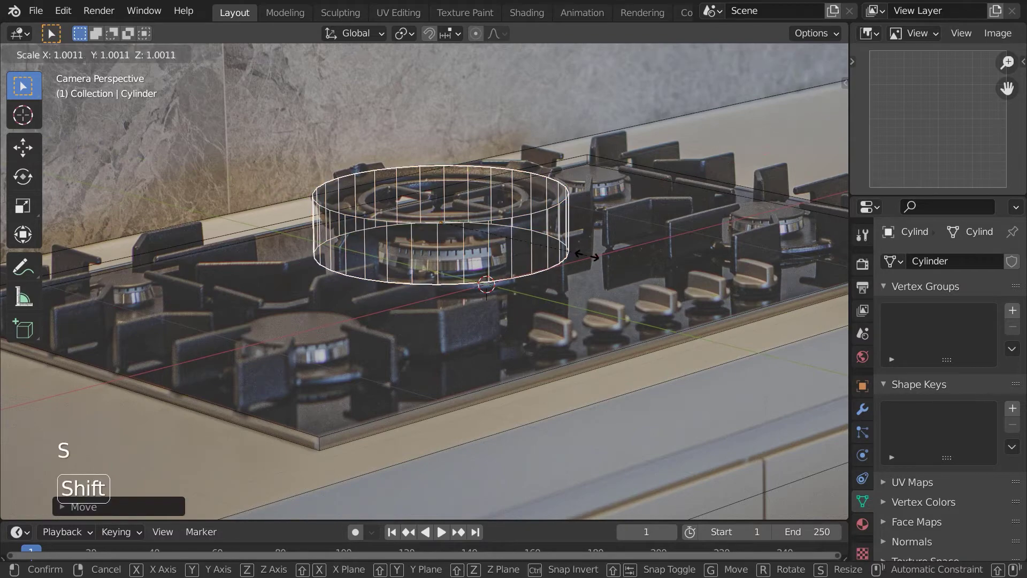
click(572, 260)
- Deselect everything, switch to solid shading and examine the blocked-out kitchen model from another angle
key(a)
key(a)
scroll(569, 271, down, 1)
scroll(569, 272, down, 3)
key(z)
click(569, 296)
mouse_move(527, 299)
middle_down()
mouse_move(500, 326)
mouse_move(516, 318)
middle_up()
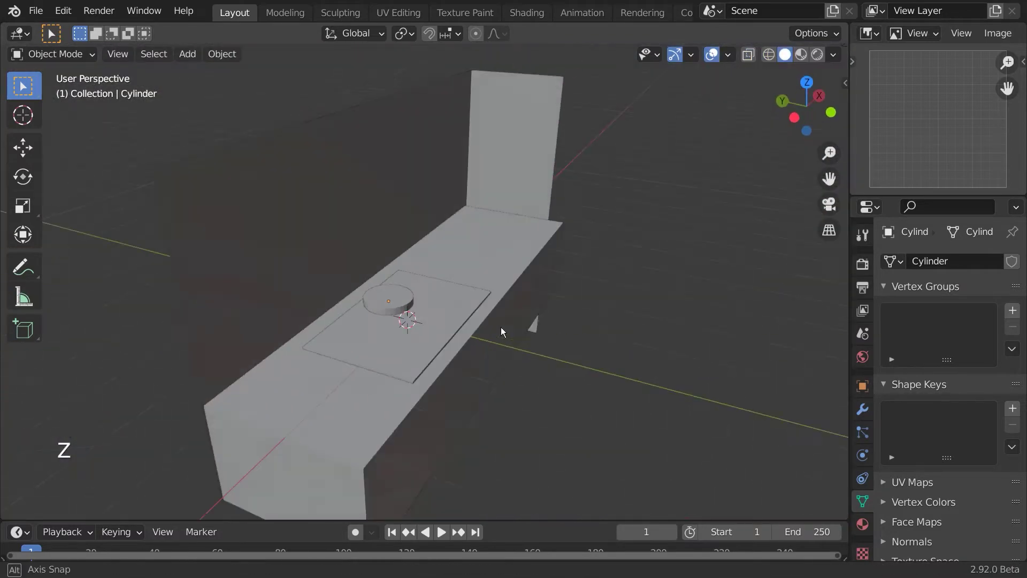
- Save the project as newfile2.blend
key(ctrl+s)
text(new)
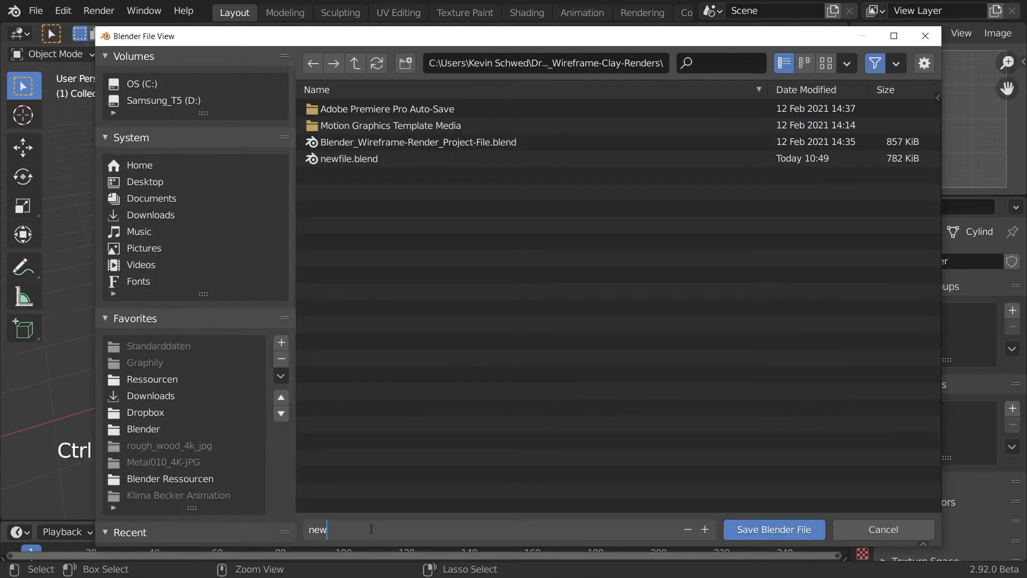
text(file2)
key(Return)
click(802, 532)
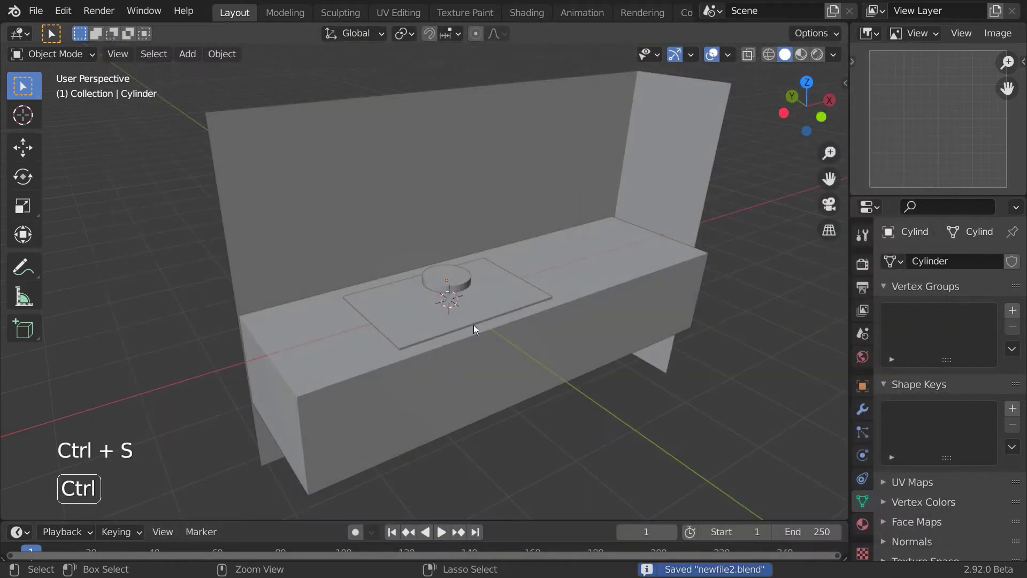
- Return to the camera view in wireframe shading and open the wok-ring cylinder in Edit Mode
key(KP_0)
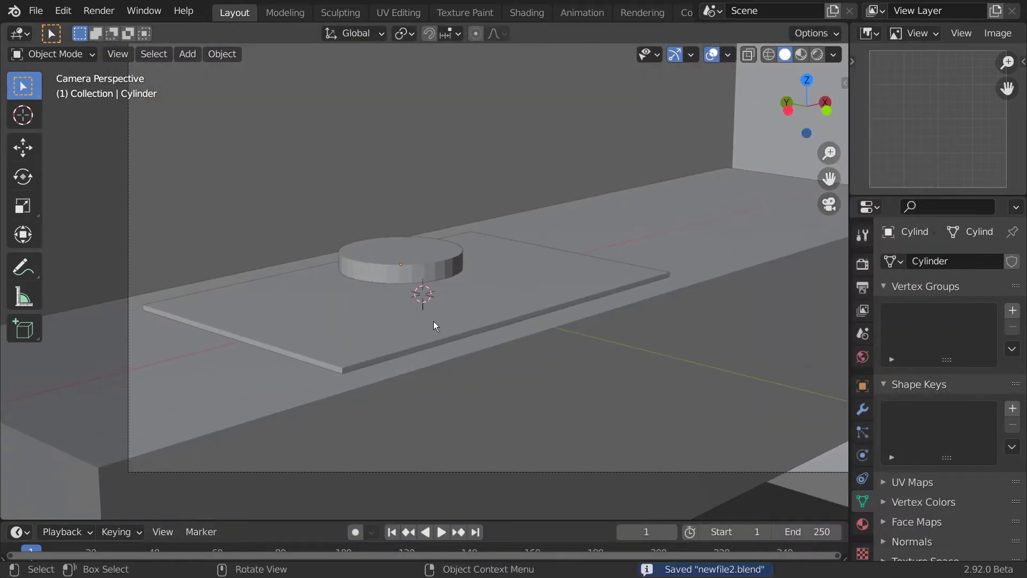
key(z)
scroll(355, 297, up, 4)
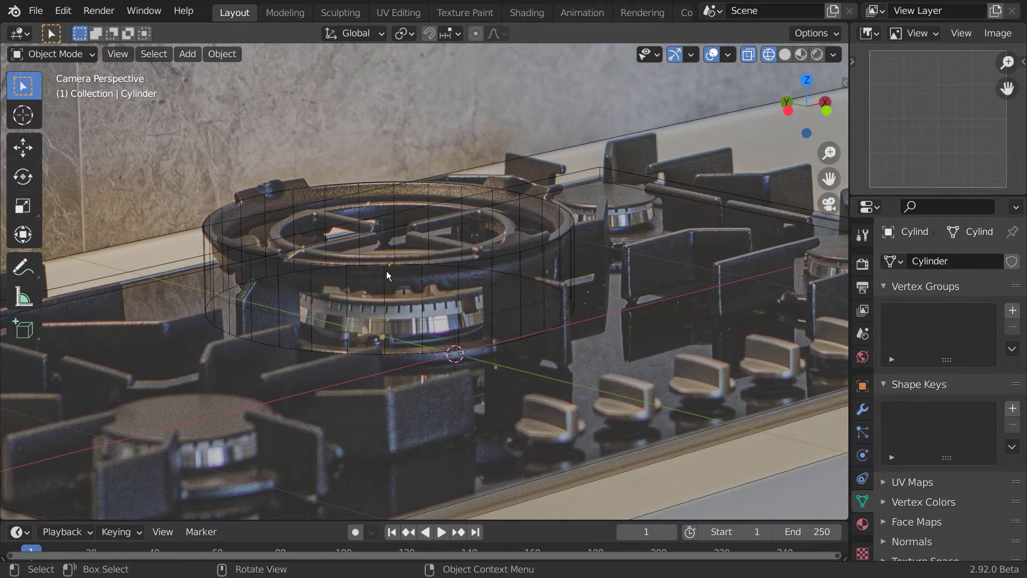
click(374, 229)
click(374, 249)
key(Tab)
- Inset the cylinder's top face by about 0.07 to form a narrow rim
click(383, 238)
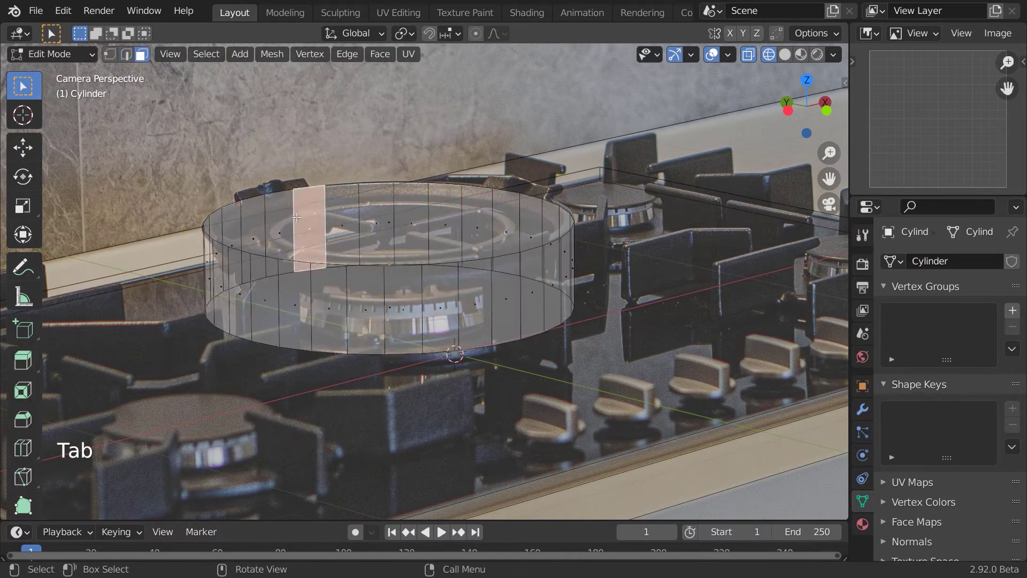
click(345, 240)
click(380, 224)
click(392, 224)
key(i)
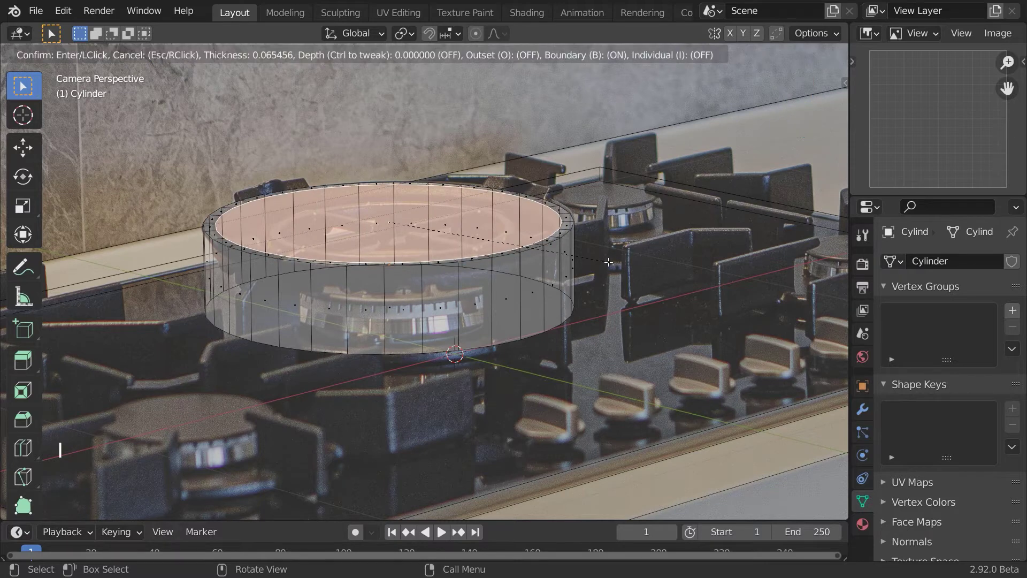
click(614, 269)
- Extrude the inset face downward into the cylinder and scale it slightly inward to taper the recess
key(e)
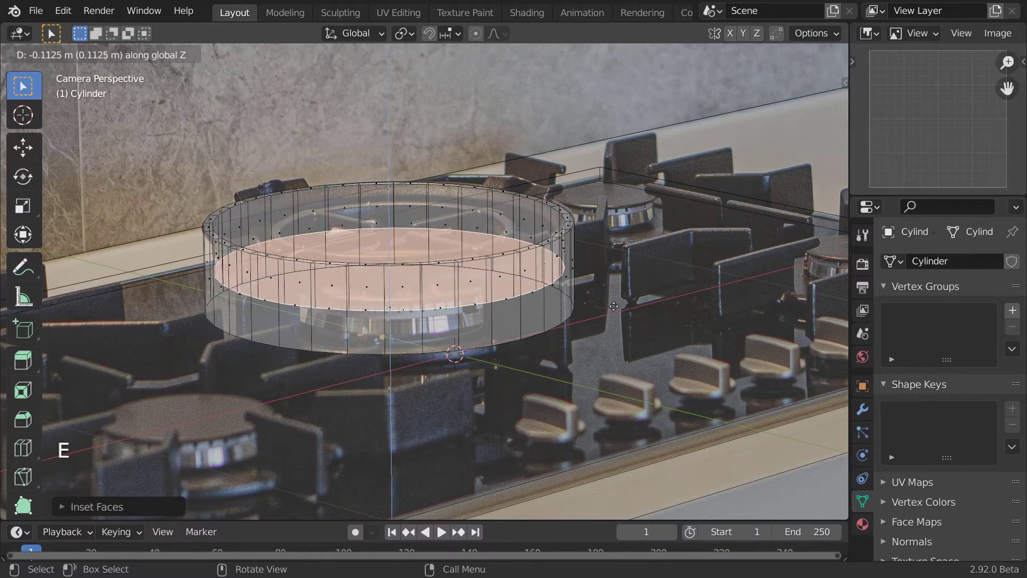
click(604, 285)
key(s)
click(590, 284)
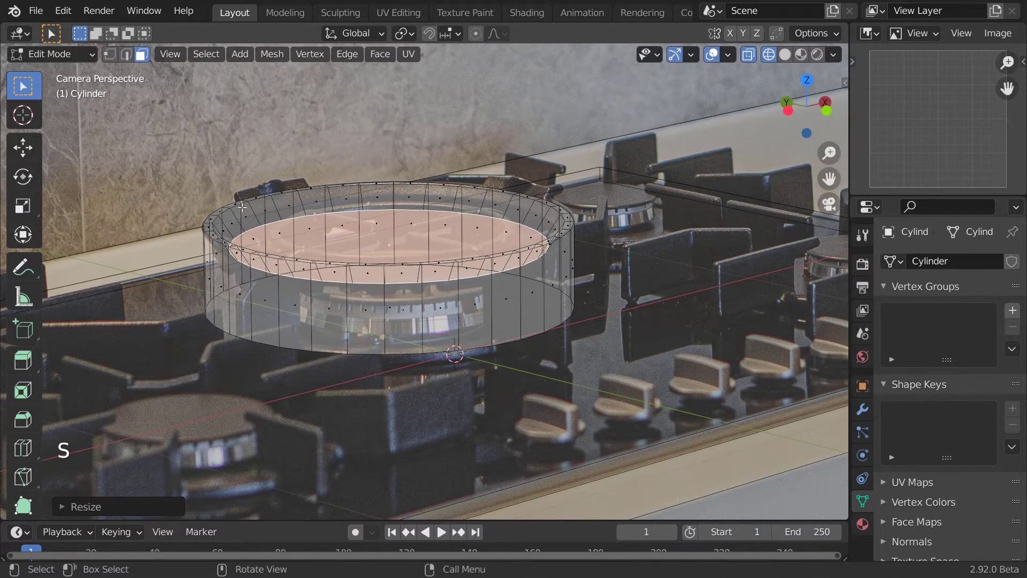
- Extrude two short sections of the rim at the back of the ring upward into tabs, about 0.03 m and 0.02 m high
click(272, 194)
key(e)
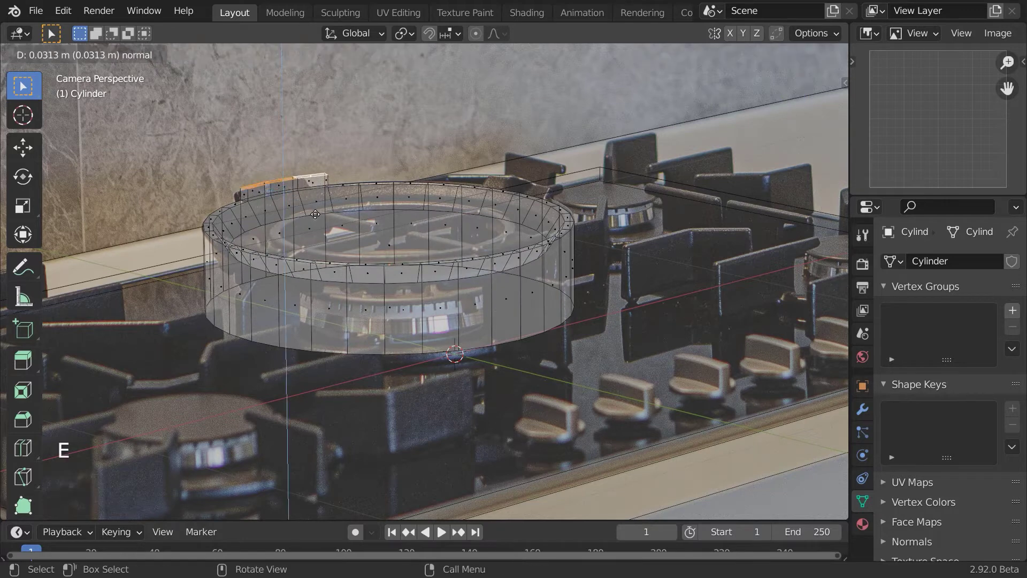
click(435, 211)
key(e)
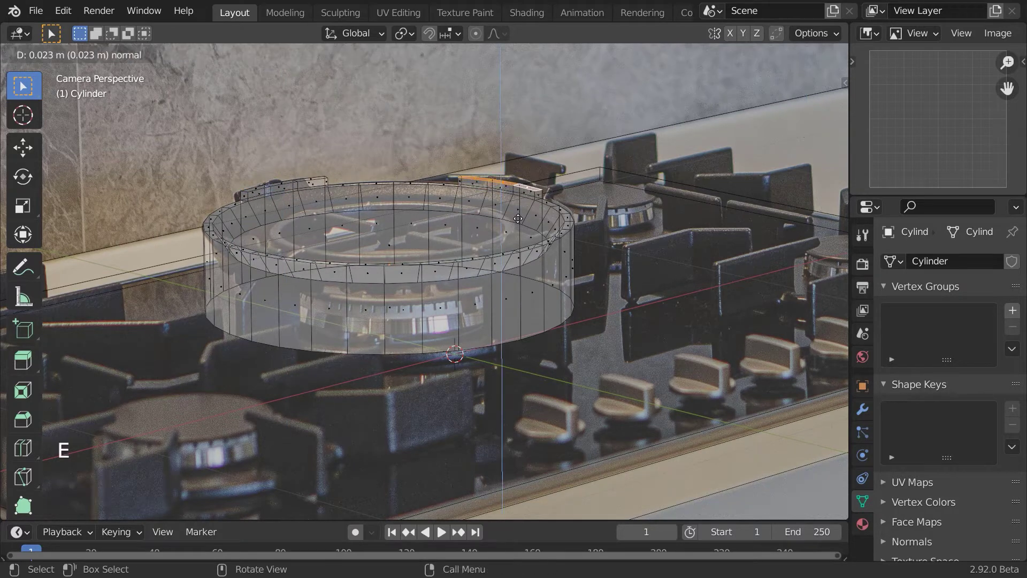
click(520, 214)
- Inset the recess floor by about 0.05, extrude the inner face upward and inset it again to form a raised inner ring
click(375, 247)
key(i)
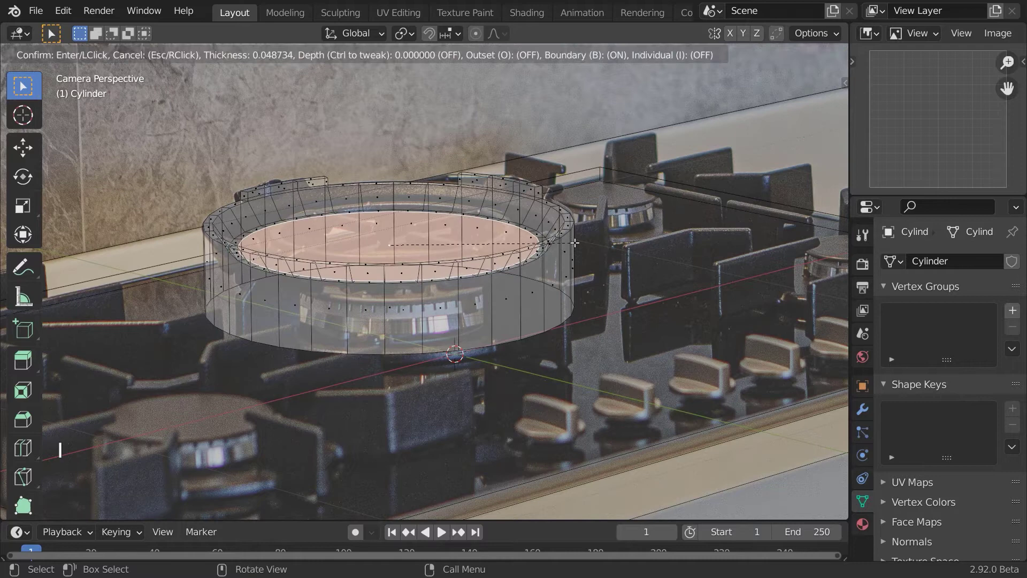
click(552, 237)
key(e)
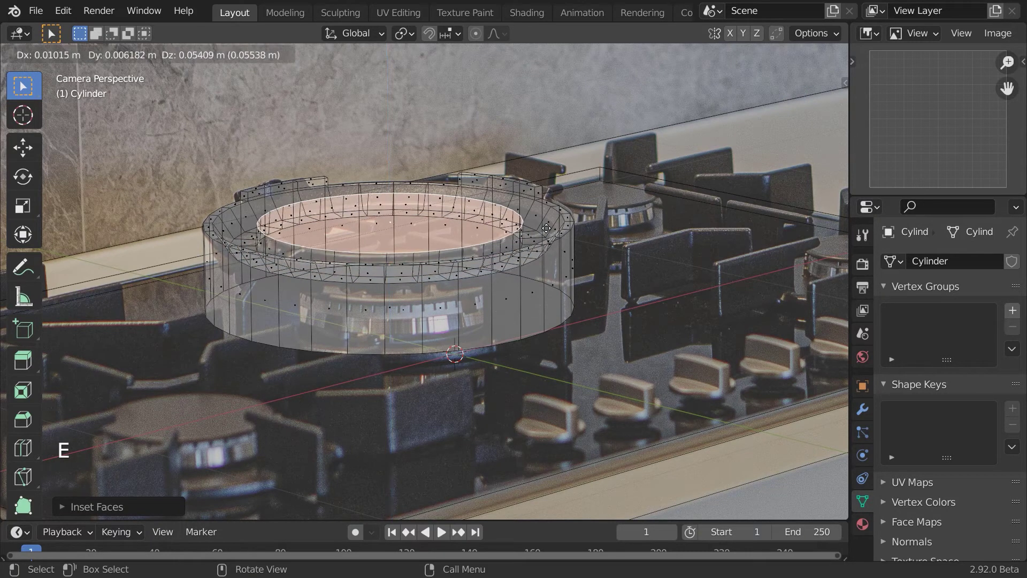
click(545, 234)
key(i)
click(543, 229)
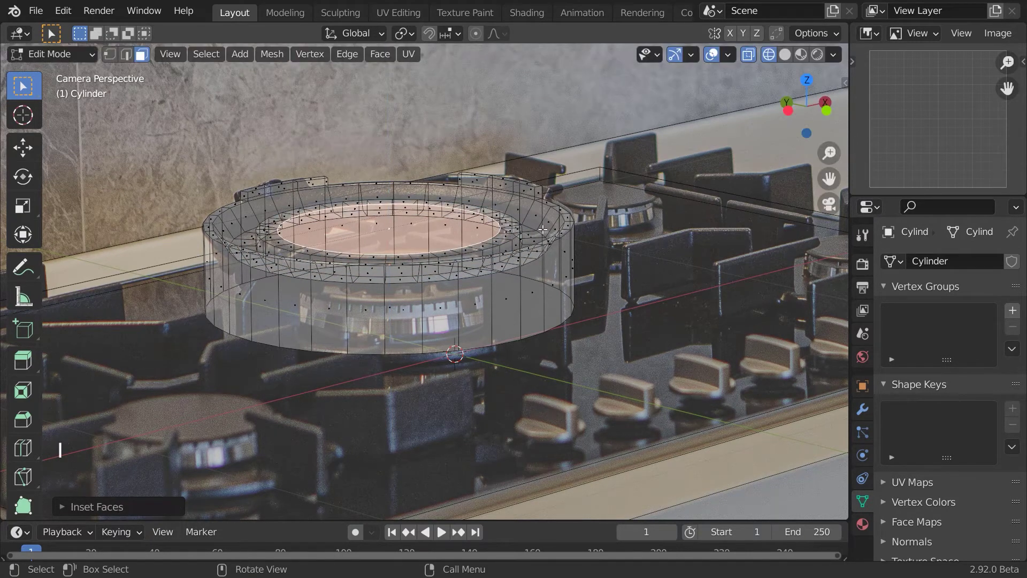
- Scale the raised inner ring's face loop to about 0.90 horizontally, keeping its height
alt+click(269, 251)
key(s)
key(shift+z)
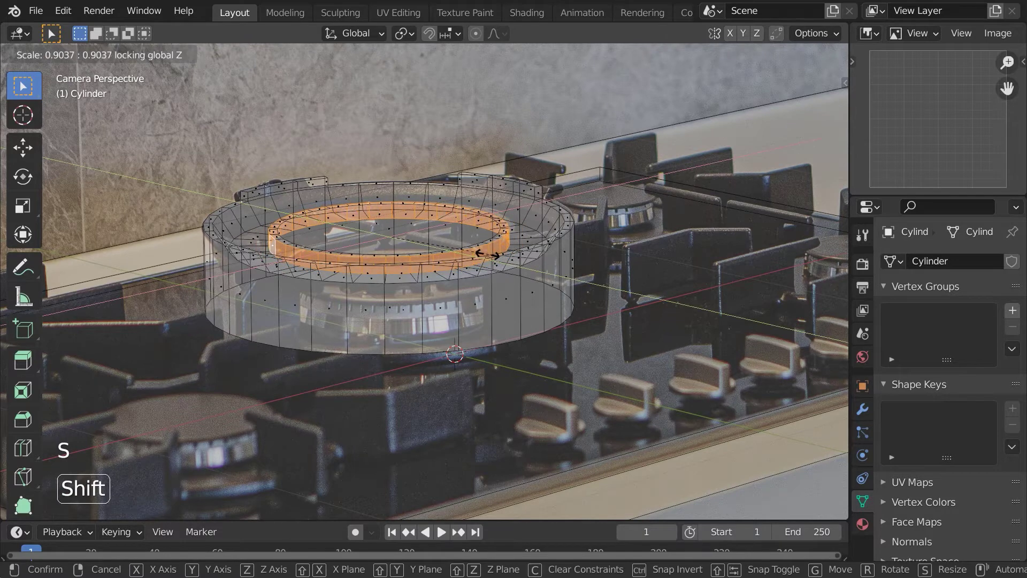
click(487, 254)
- Try to extrude the raised ring's inner edge loop downward along Z and delete the extruded geometry
key(2)
alt+click(284, 236)
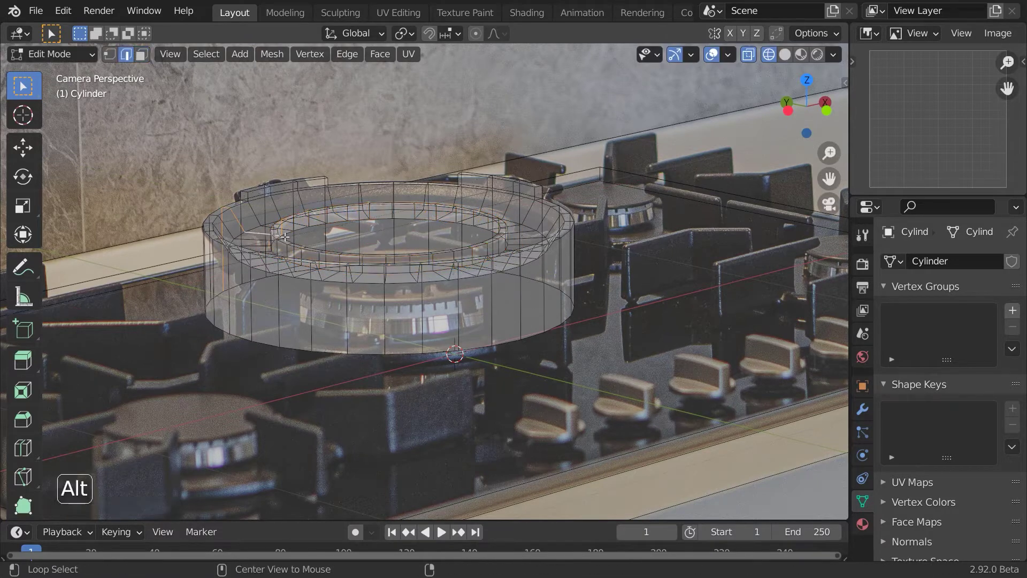
key(e)
key(z)
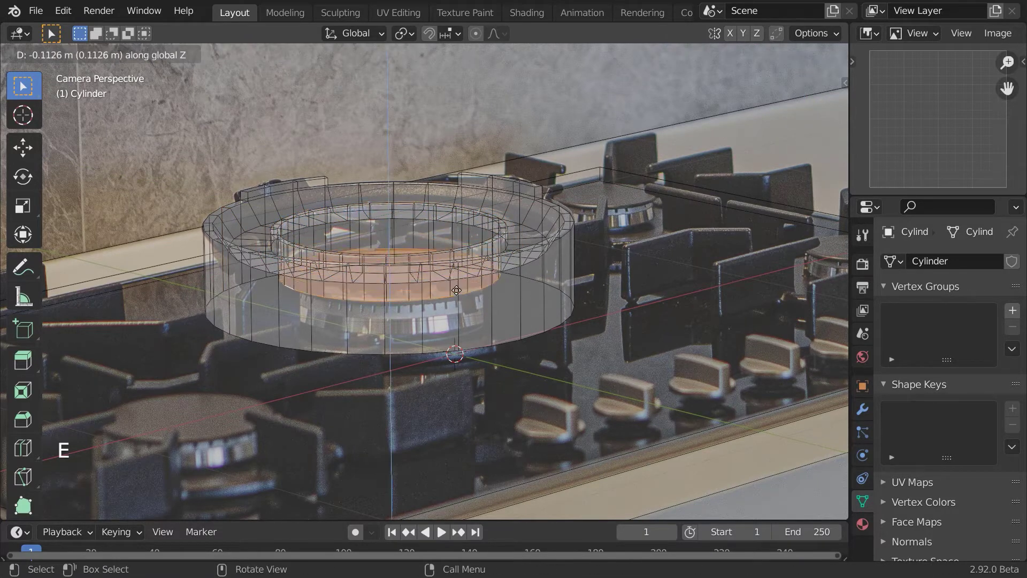
click(450, 262)
key(x)
click(434, 289)
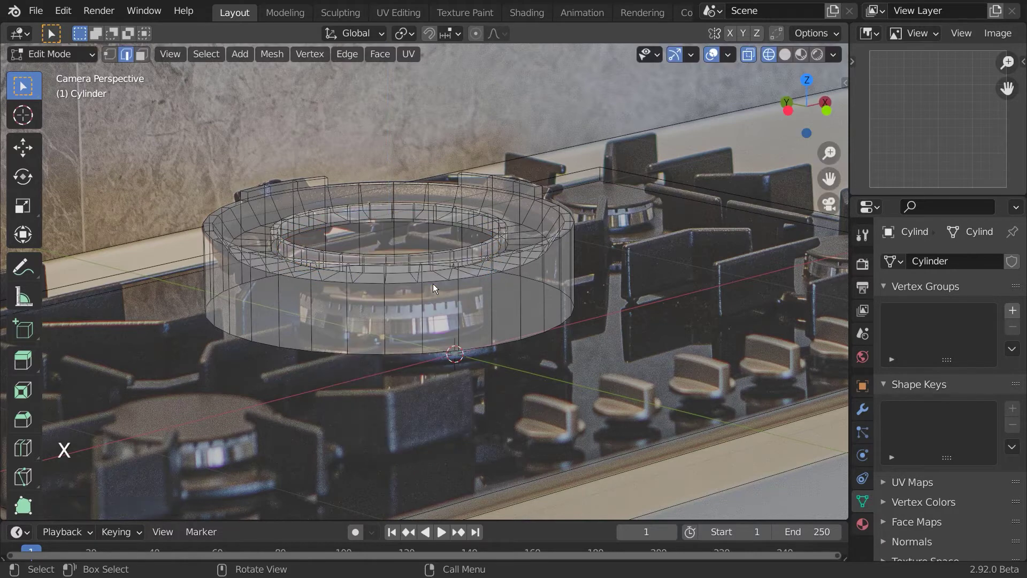
key(ctrl+z)
key(ctrl+z)
- Lower the face inside the raised ring slightly along Z and extrude it downward into a shallow recess
key(g)
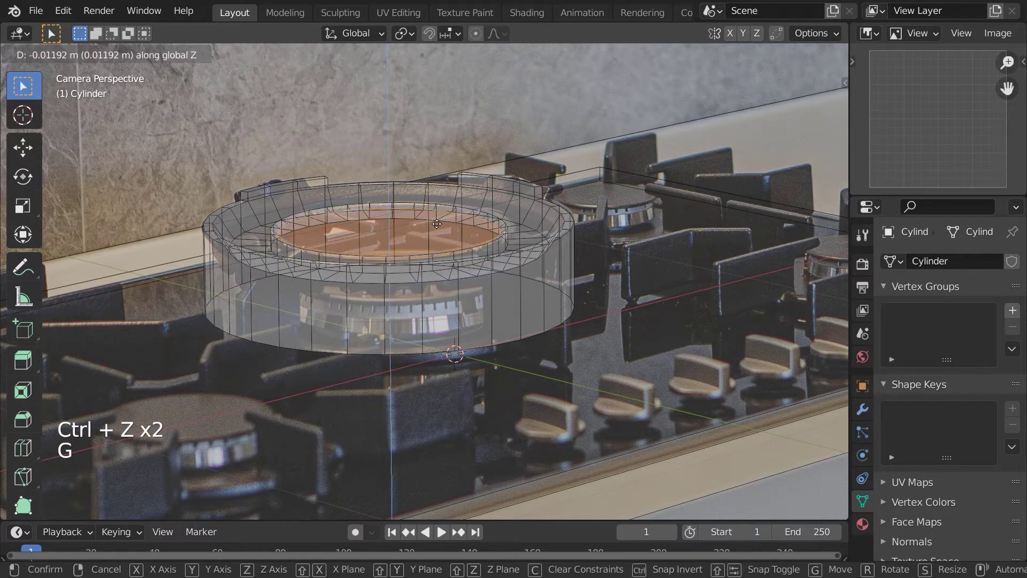
click(461, 220)
key(e)
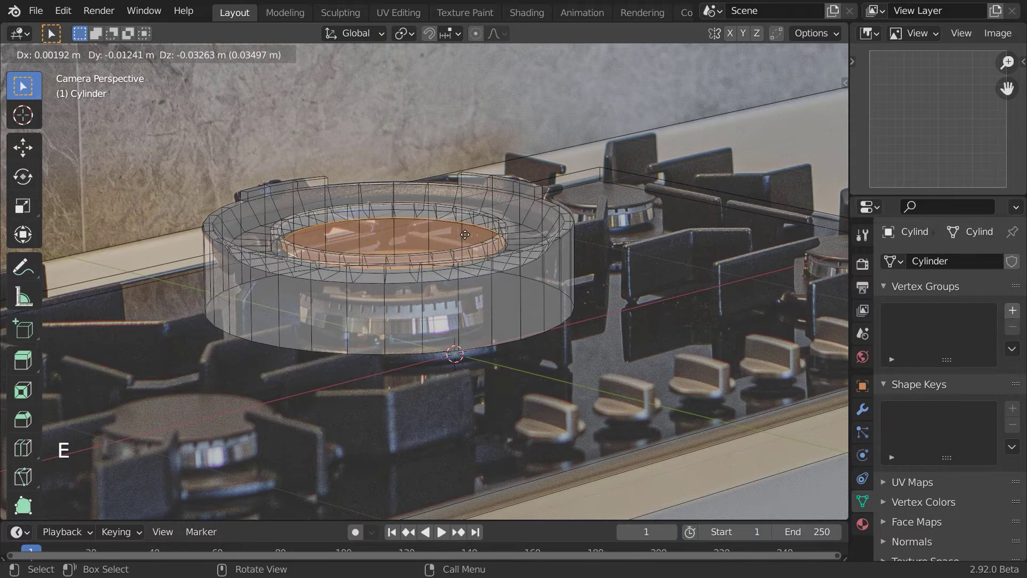
click(464, 227)
- Leave Edit Mode, inspect the wok support in solid shading and save the project
key(Tab)
key(z)
click(529, 281)
key(a)
key(a)
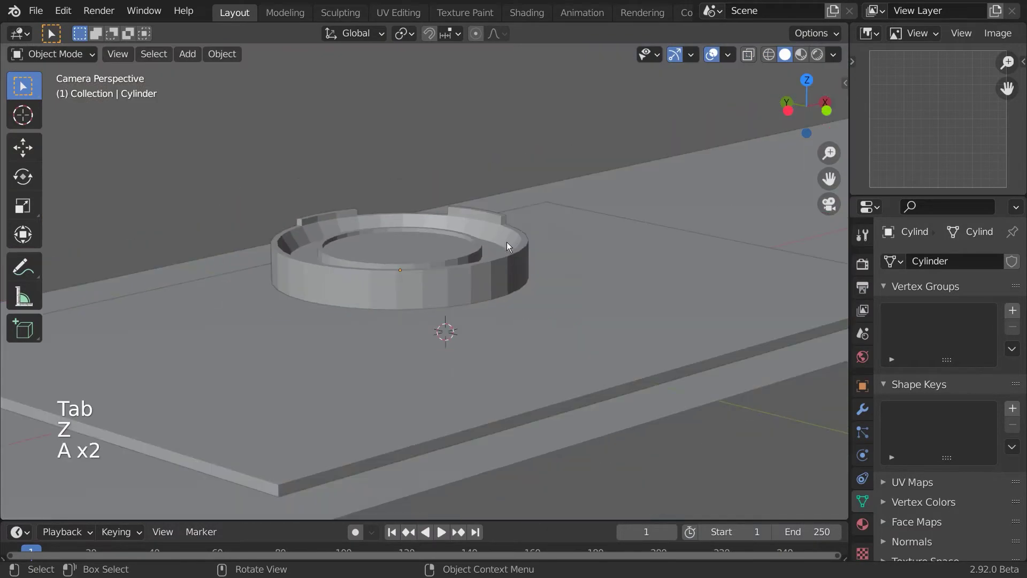
mouse_move(506, 242)
middle_down()
mouse_move(421, 362)
mouse_move(479, 242)
mouse_move(565, 297)
mouse_move(613, 284)
mouse_move(569, 300)
middle_up()
key(ctrl+s)
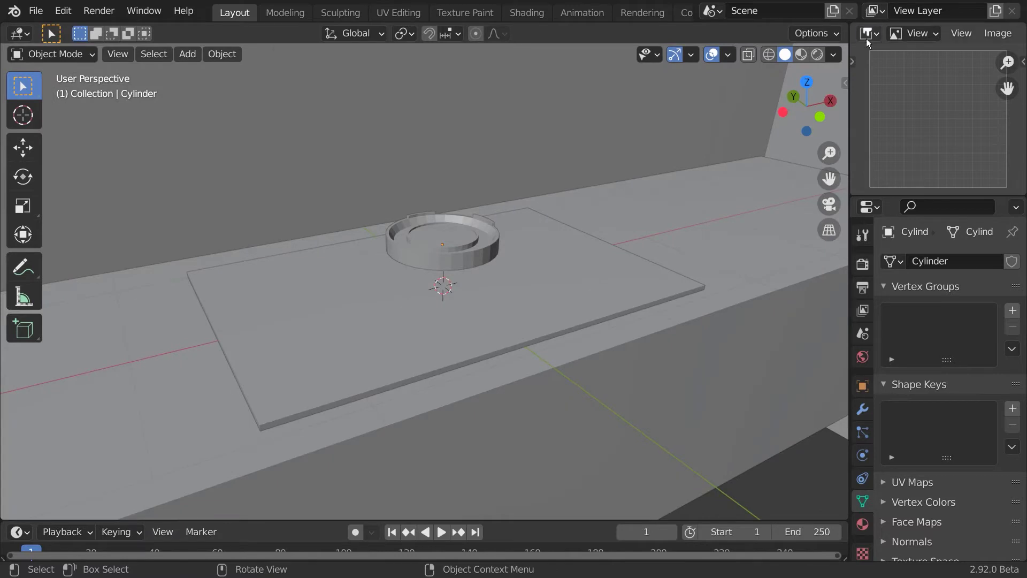
- Replace the empty image editor with the Outliner to rename the existing collection BG and add a new collection named Cam
click(865, 38)
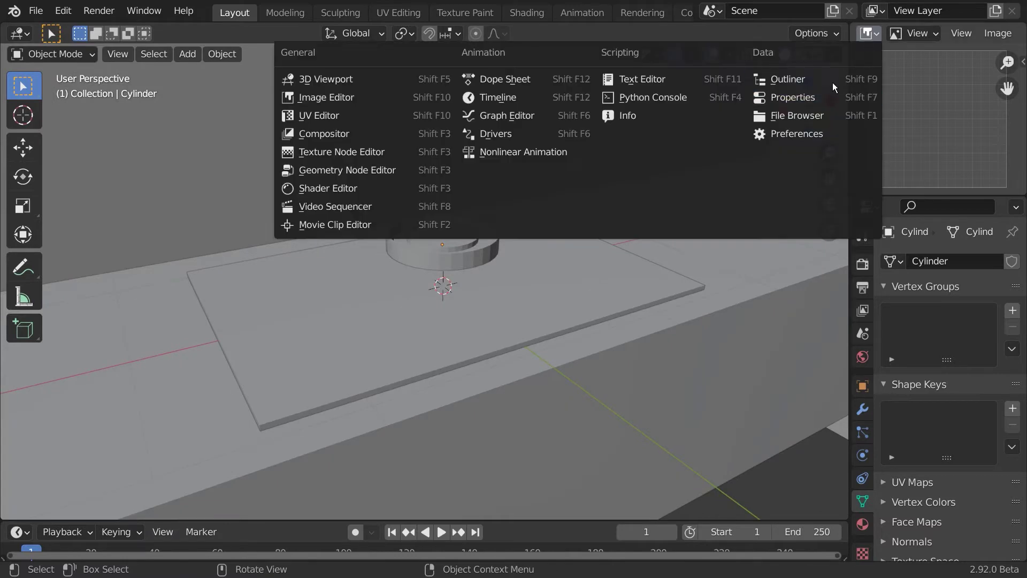
click(831, 83)
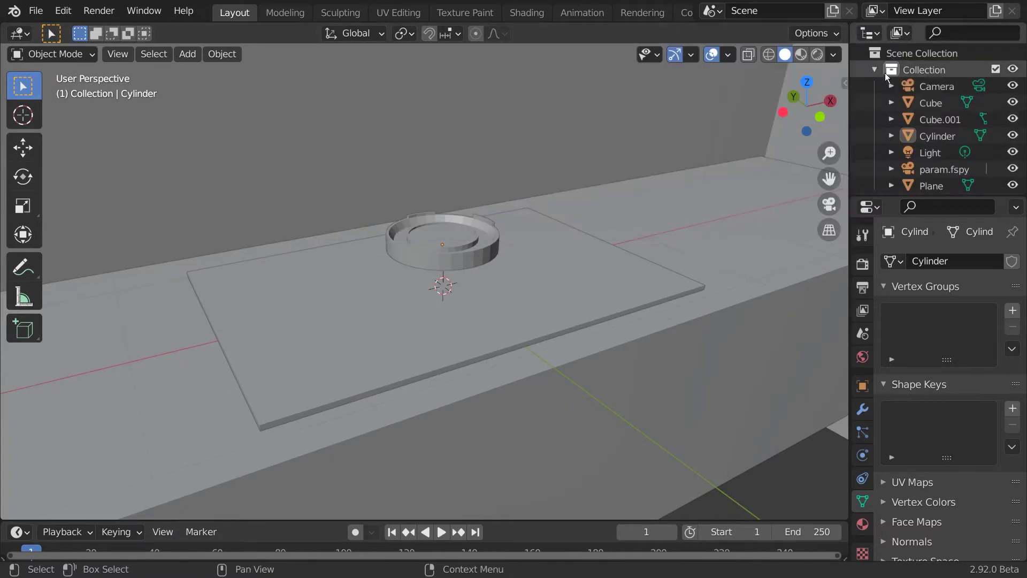
right_click(923, 86)
click(919, 92)
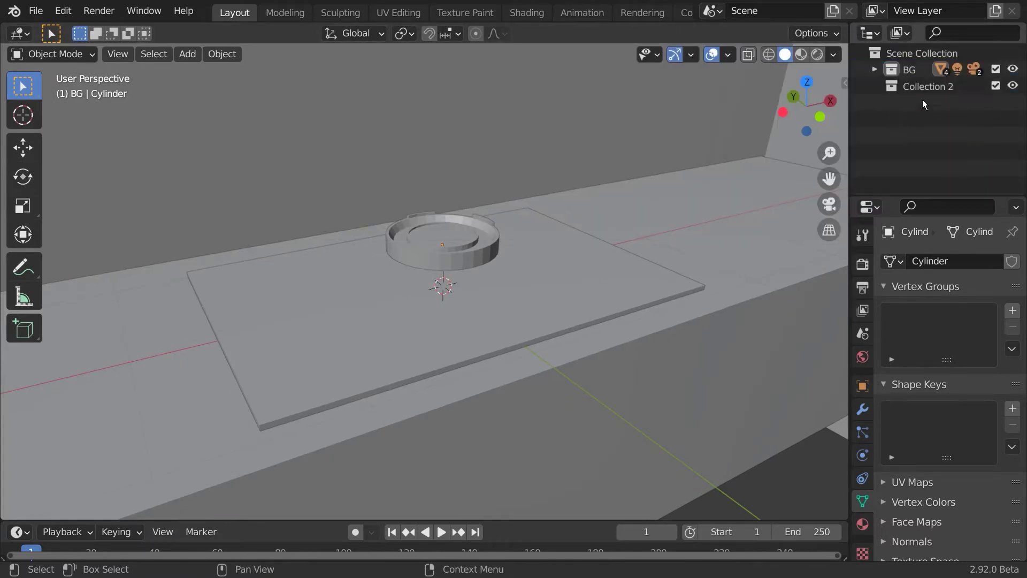
double_click(926, 87)
text(Cam)
key(Return)
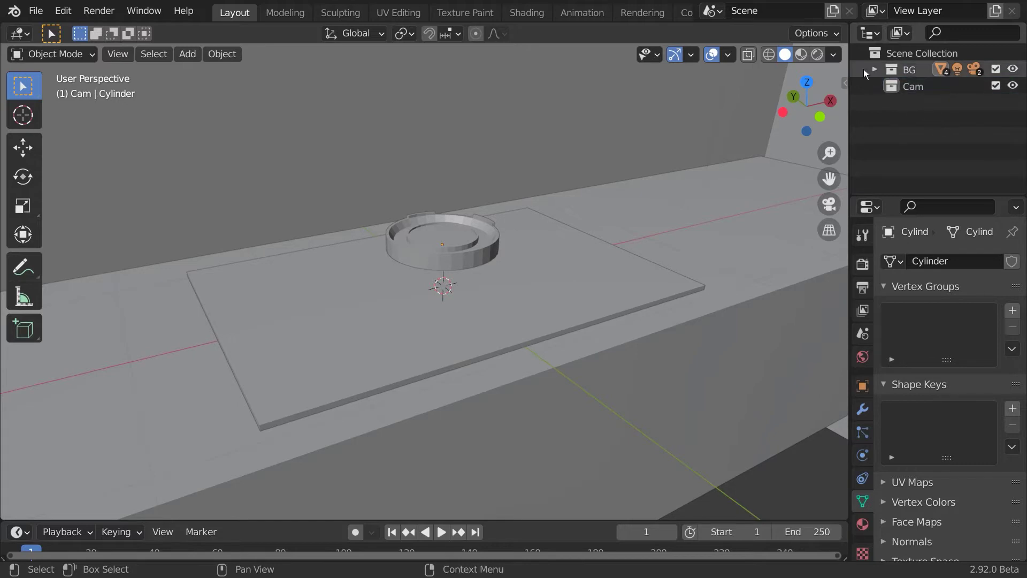
- Delete the default Camera object from the BG collection
click(874, 69)
click(933, 87)
click(933, 152)
click(941, 88)
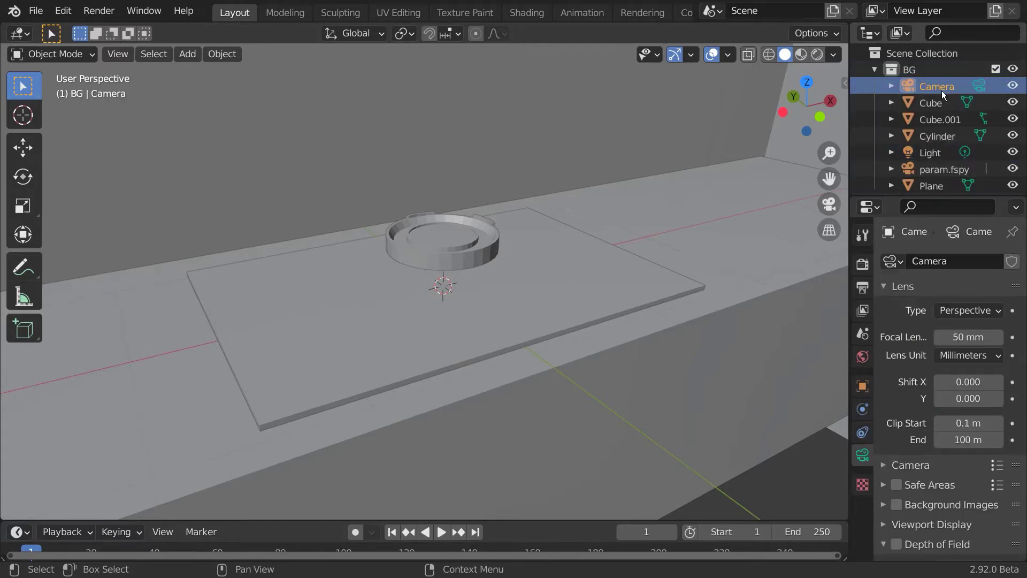
key(x)
- Move the Light and the param.fspy camera into the Cam collection
click(931, 135)
ctrl+click(937, 149)
key(m)
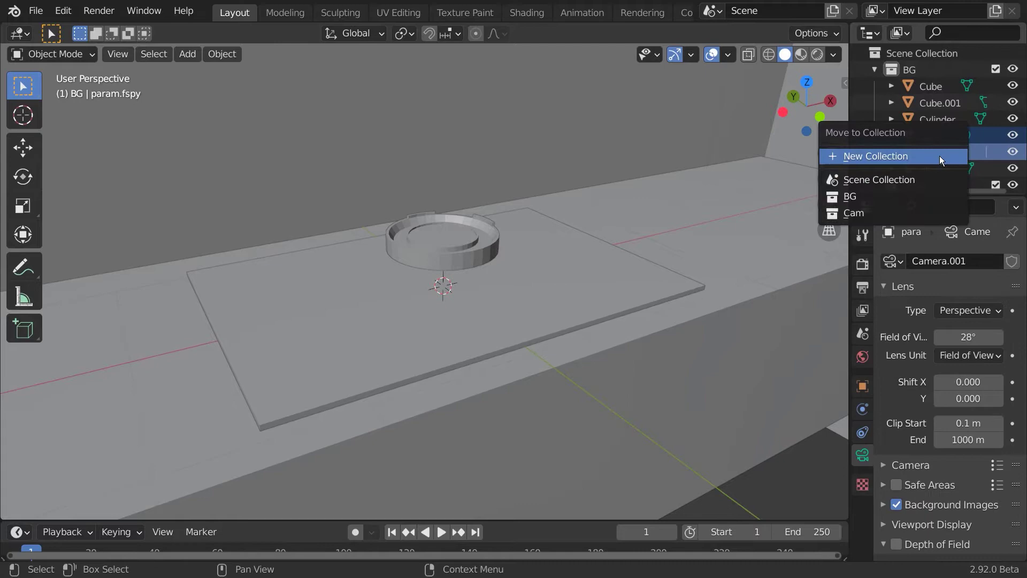
click(892, 212)
click(874, 70)
click(874, 87)
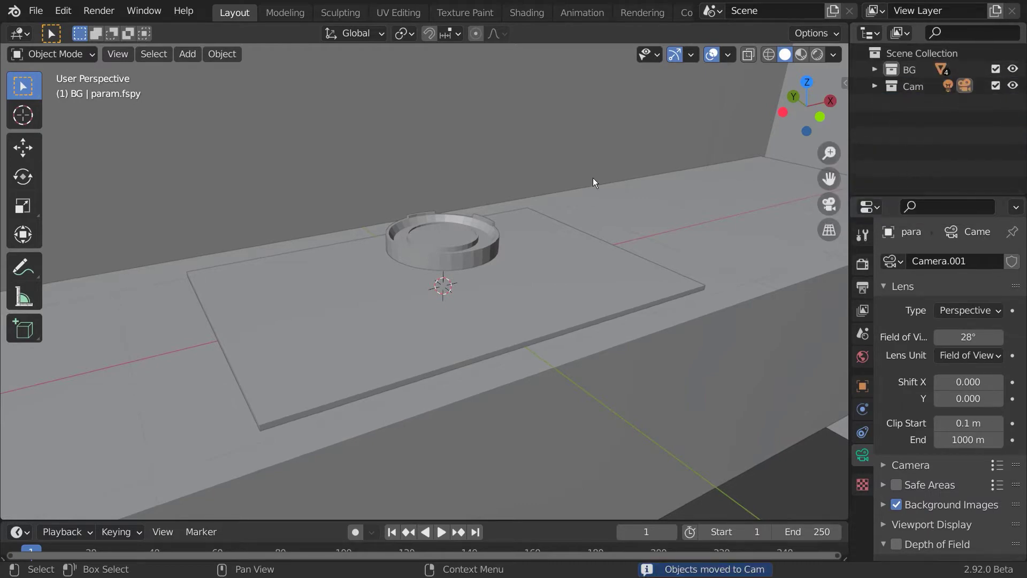
- Append the moka pot's Model collection from coffee3.blend in the Blender_Moka-Pot folder
click(36, 11)
click(72, 194)
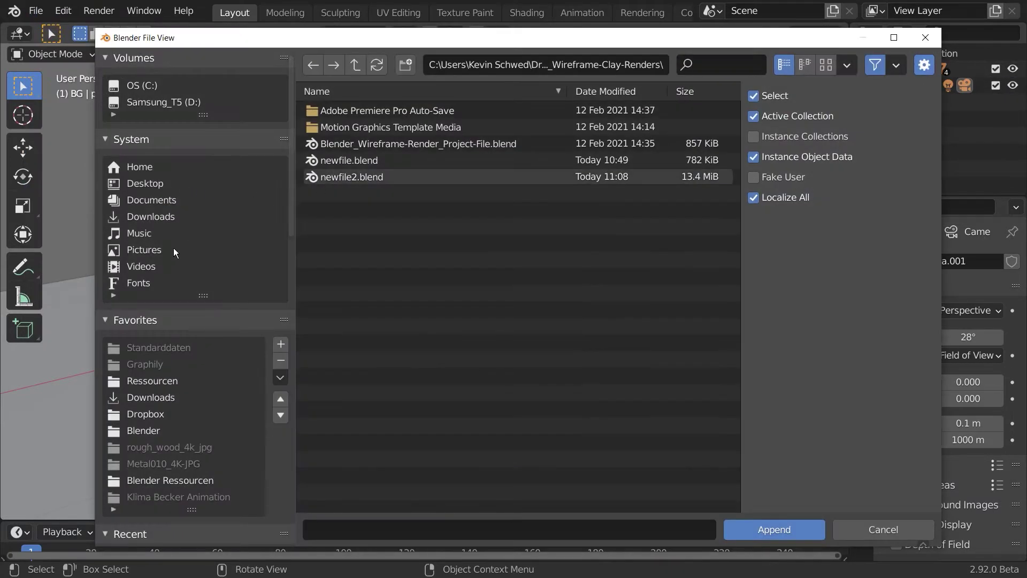
scroll(194, 410, down, 4)
click(163, 475)
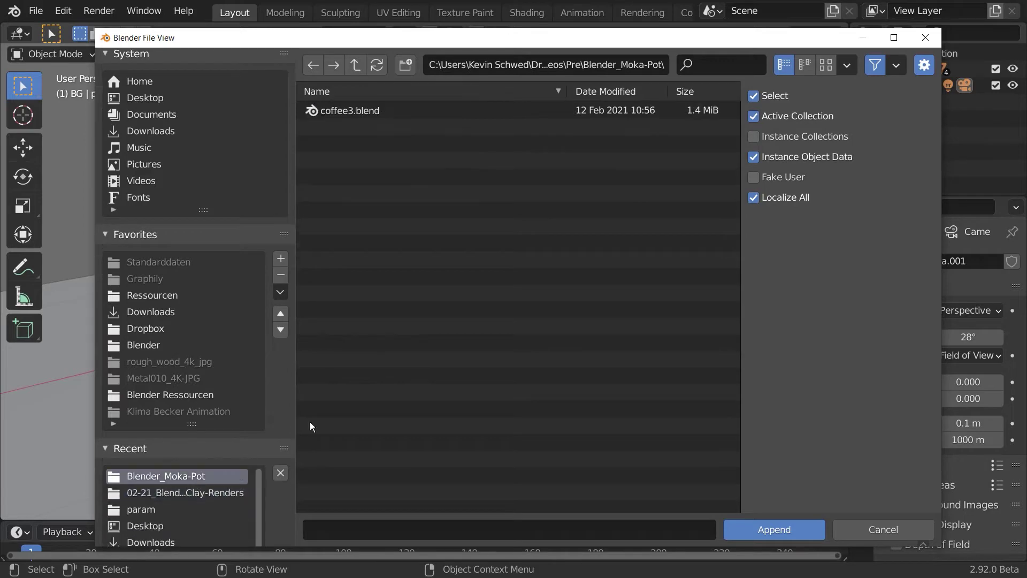
double_click(348, 110)
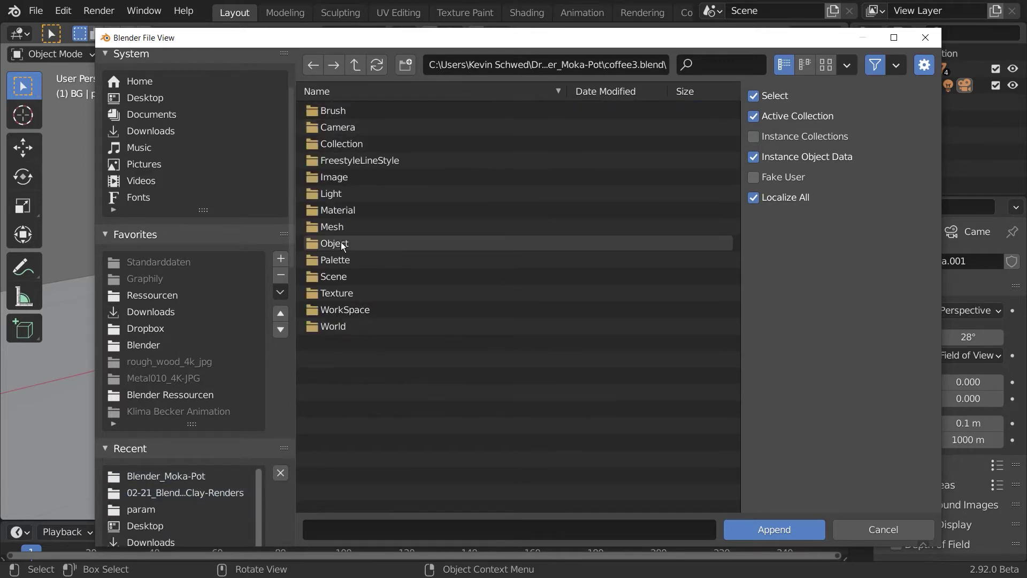
double_click(366, 145)
double_click(338, 110)
scroll(413, 203, down, 6)
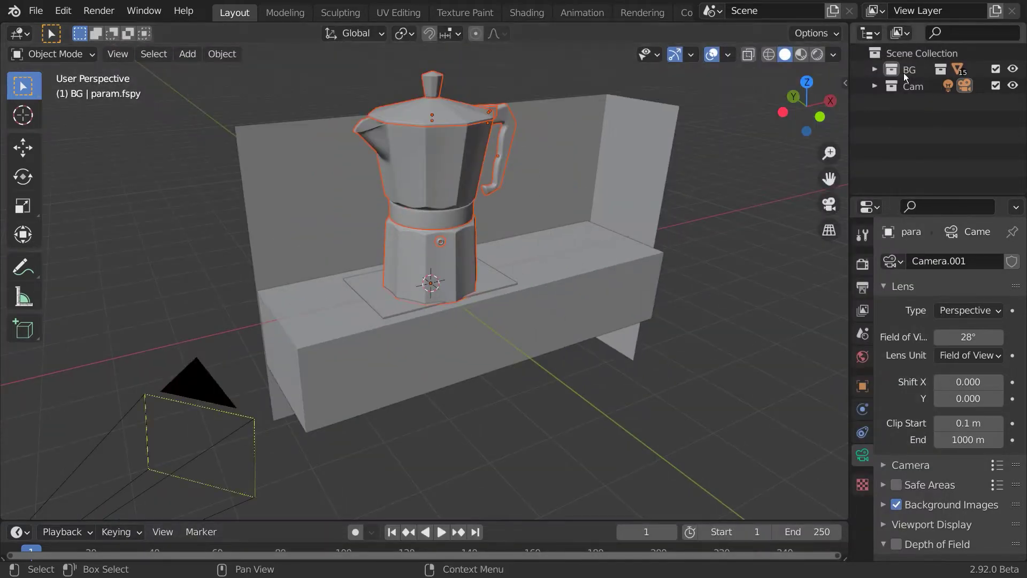
- Move the Model collection out of BG so that it sits directly under the Scene Collection
click(874, 70)
click(891, 86)
drag(921, 89, 921, 188)
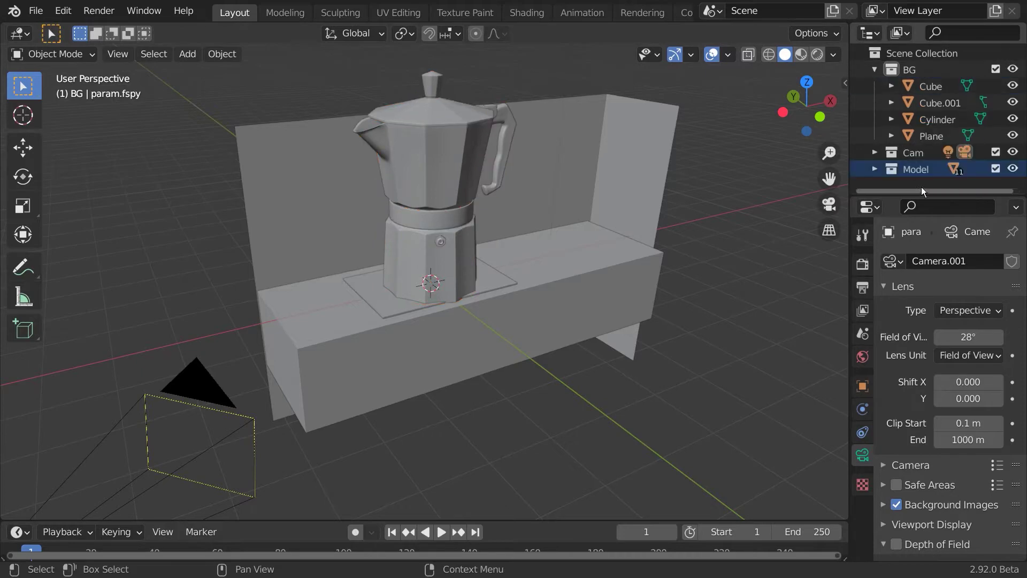
click(873, 69)
- Select all objects in the Model collection and scale the moka pot down in the camera view
right_click(909, 103)
click(770, 232)
key(KP_0)
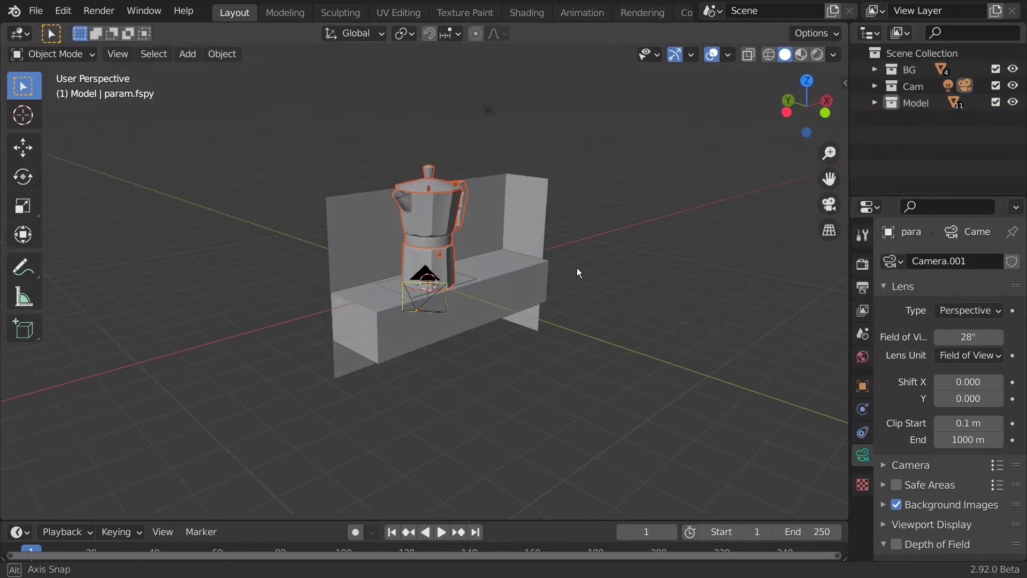
key(s)
key(Return)
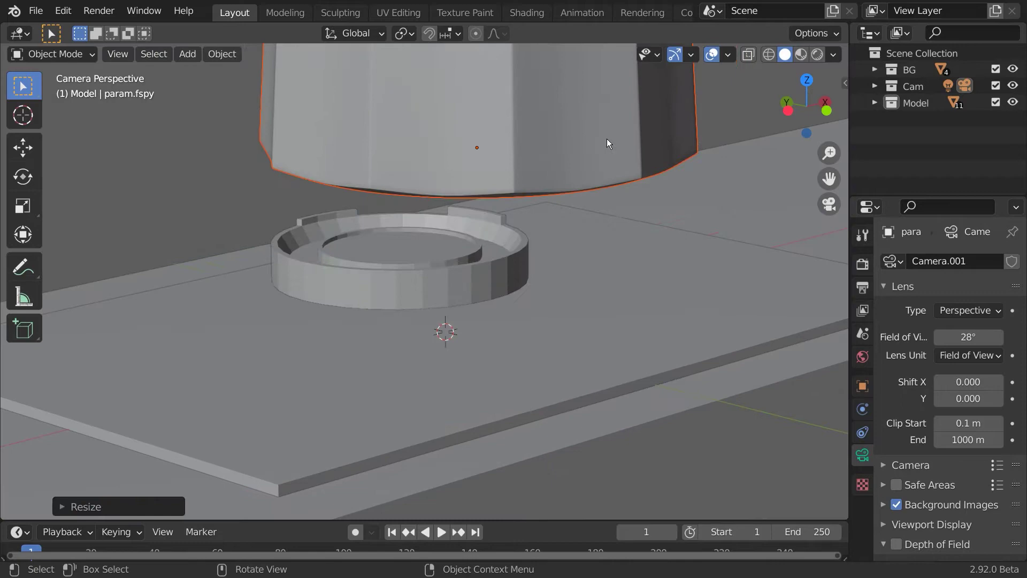
key(s)
click(503, 134)
- Lower the moka pot along Z toward the cooktop and scale it up about 1.25 times
scroll(502, 136, up, 3)
key(g)
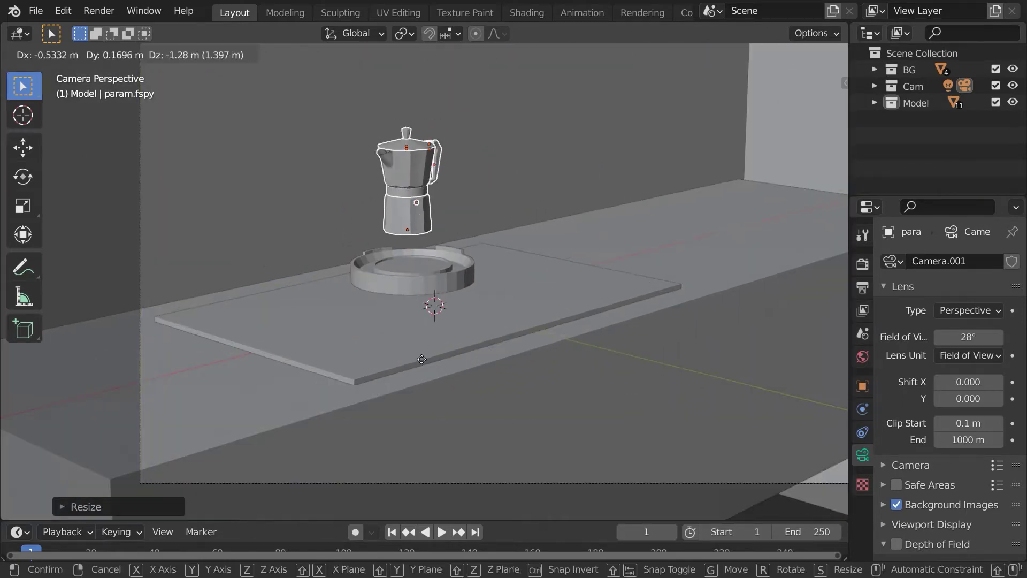
key(z)
click(464, 349)
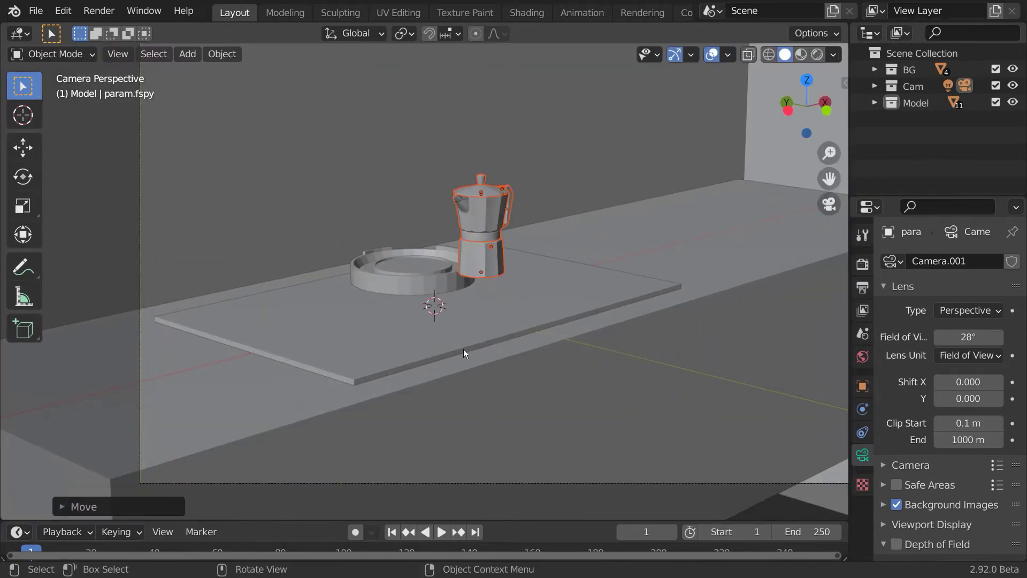
key(s)
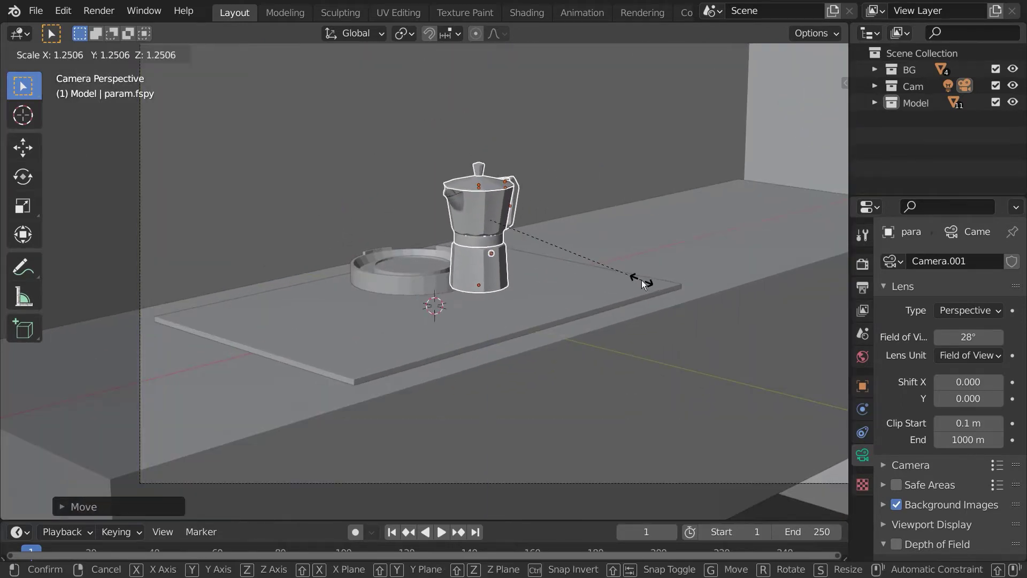
click(638, 279)
- Move the moka pot horizontally over the wok support and adjust its height along Z
key(g)
key(shift+z)
click(549, 297)
key(g)
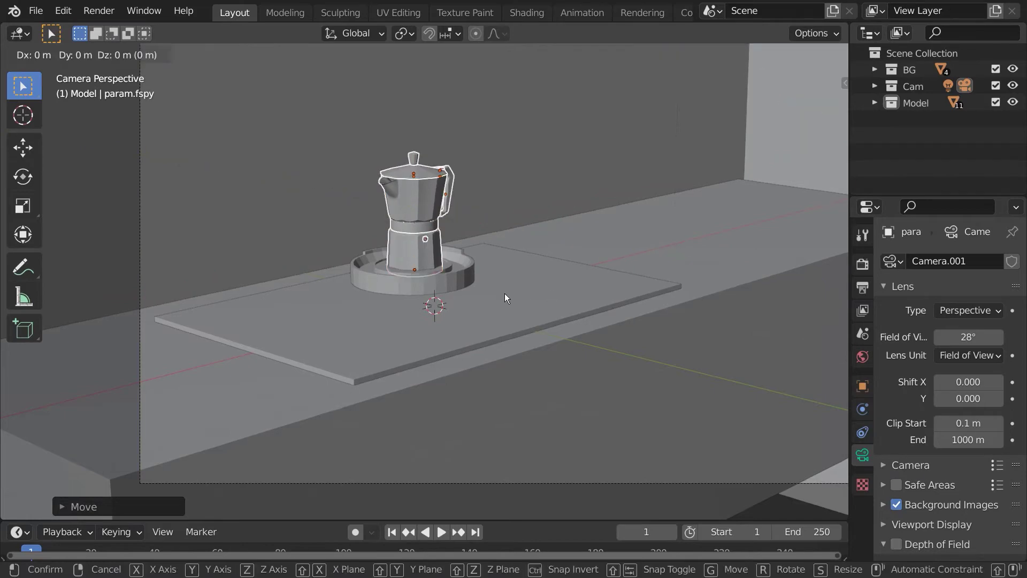
key(z)
click(516, 257)
- Rotate the moka pot about -51° around Z so that its spout and handle show in profile
scroll(475, 231, up, 4)
scroll(474, 229, down, 3)
key(r)
key(z)
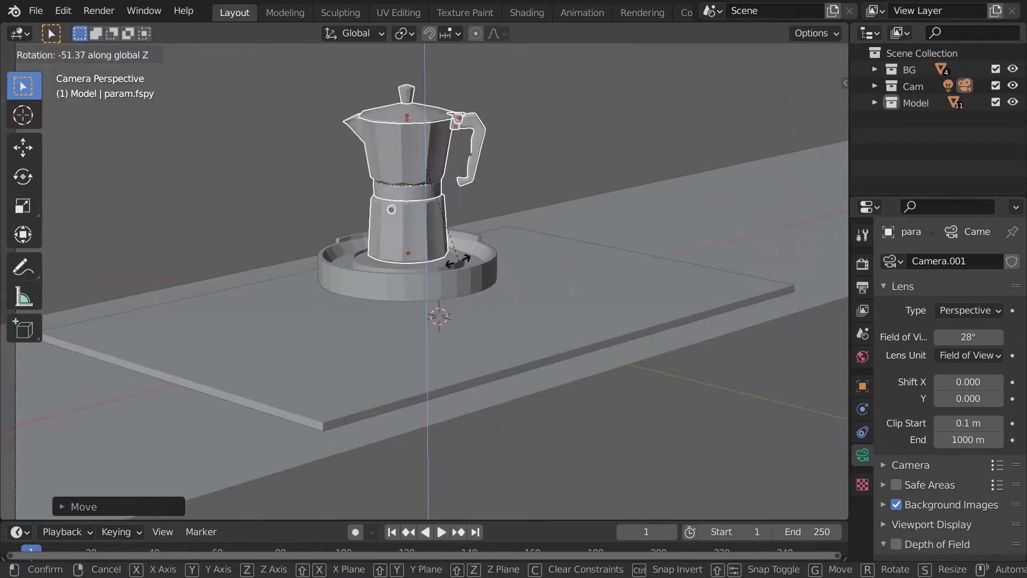
click(457, 256)
- Centre the moka pot inside the wok support ring in the top view
scroll(484, 200, up, 4)
shift+middle_drag(486, 245, 384, 313)
key(KP_7)
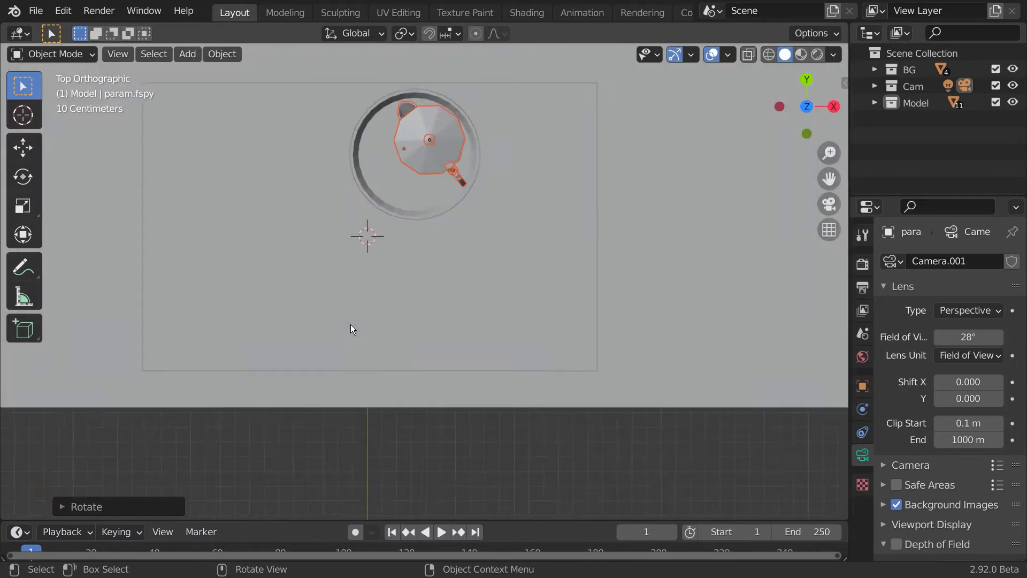
scroll(351, 324, up, 2)
shift+middle_drag(507, 81, 457, 172)
key(g)
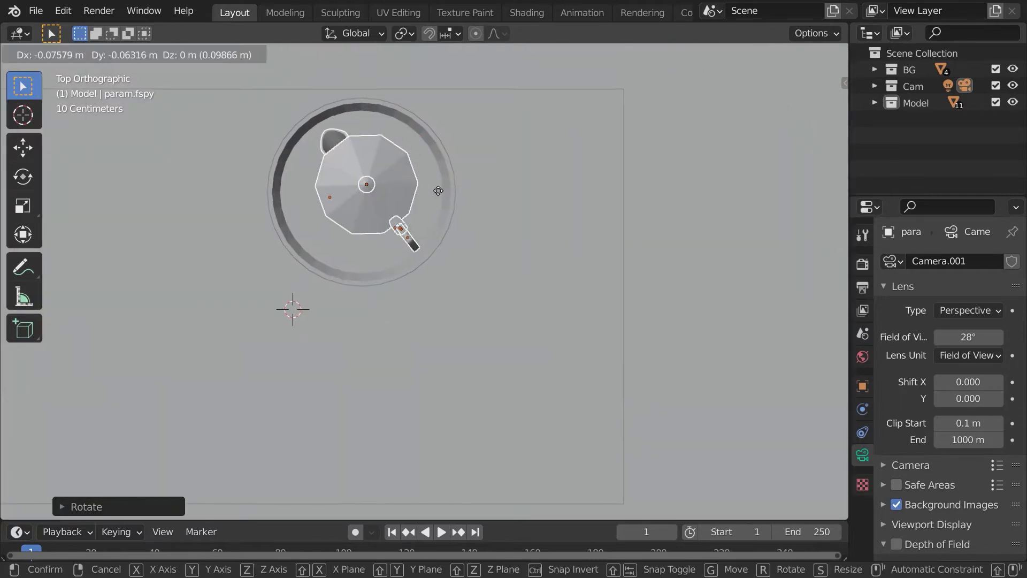
click(438, 199)
- Adjust the moka pot's height along Z in the camera view to rest on the wok support and compare it with the photo in wireframe
key(KP_0)
key(g)
key(z)
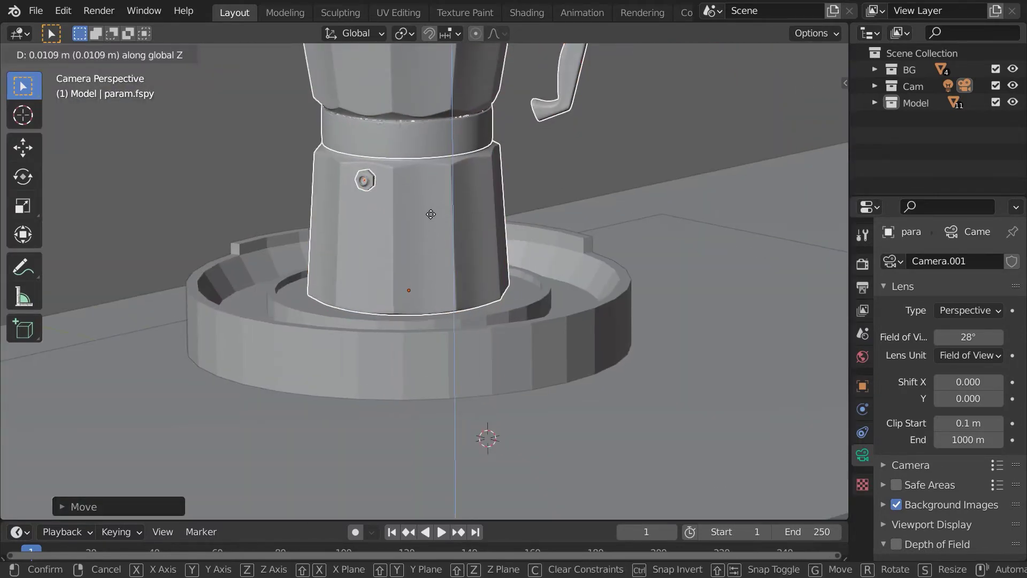
click(431, 262)
scroll(406, 268, down, 4)
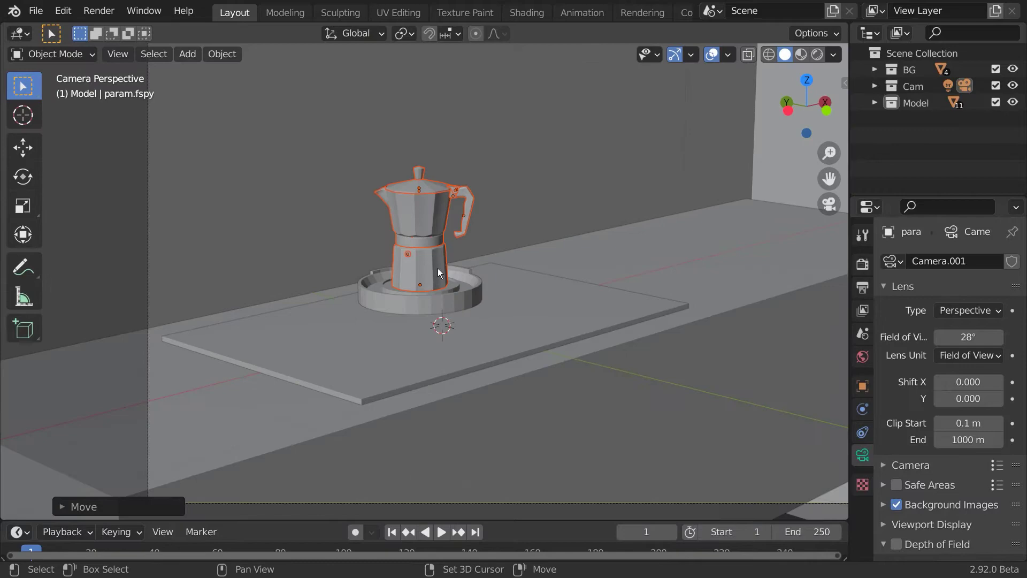
key(shift+z)
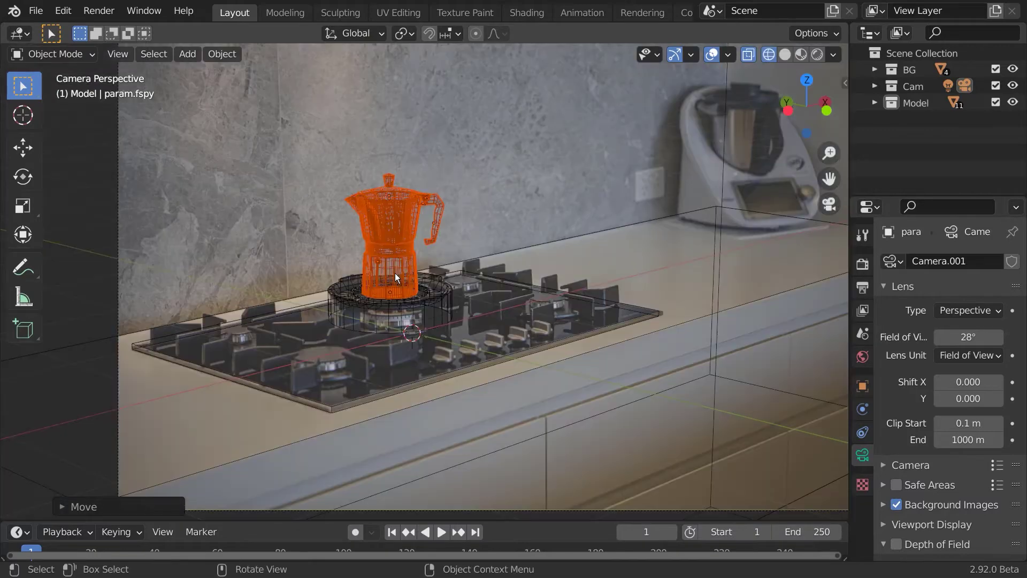
scroll(493, 284, down, 1)
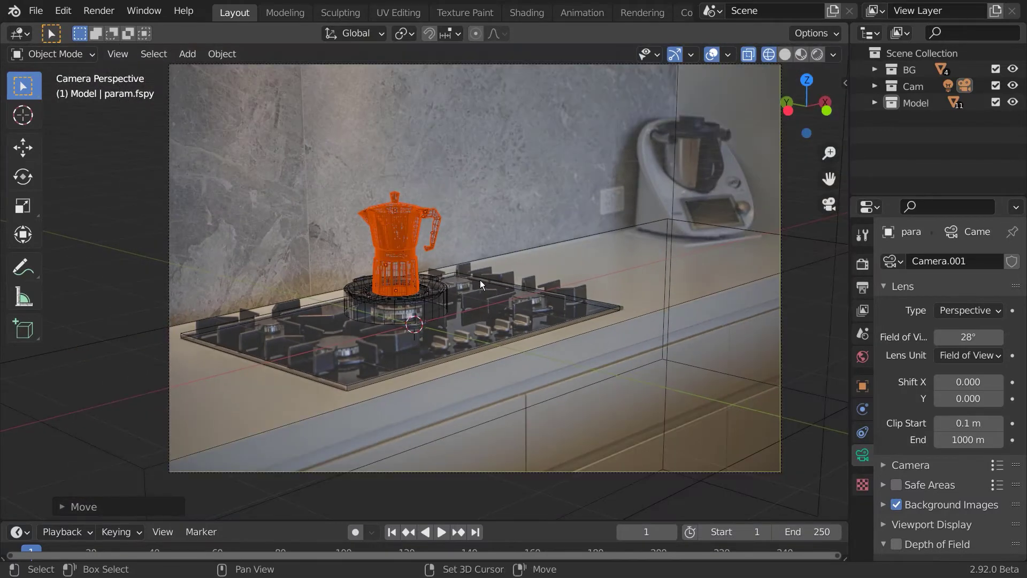
scroll(449, 287, up, 3)
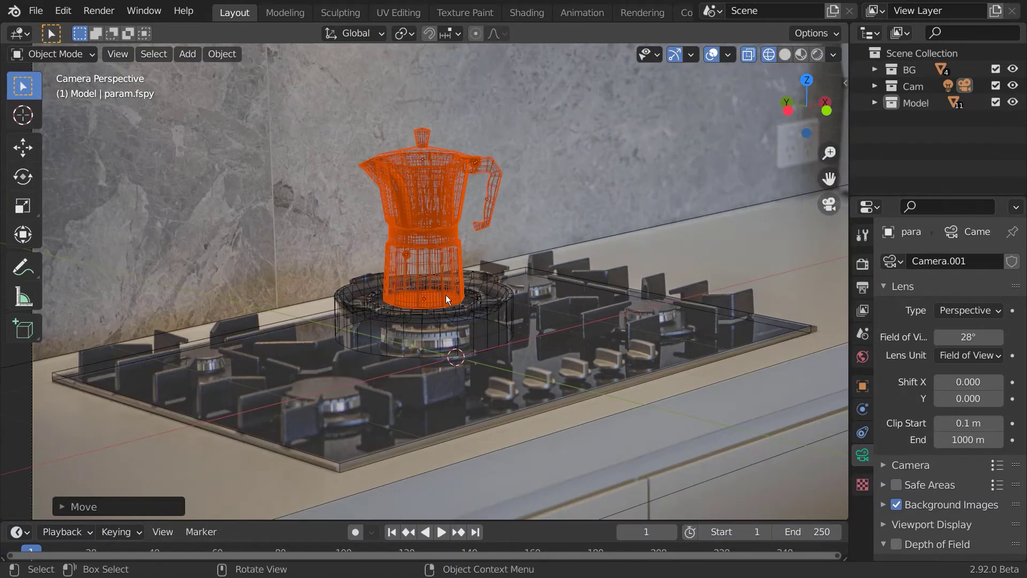
- Switch to Chrome and browse the moka pot image results for reference photos of pots on stoves
key(super)
click(150, 564)
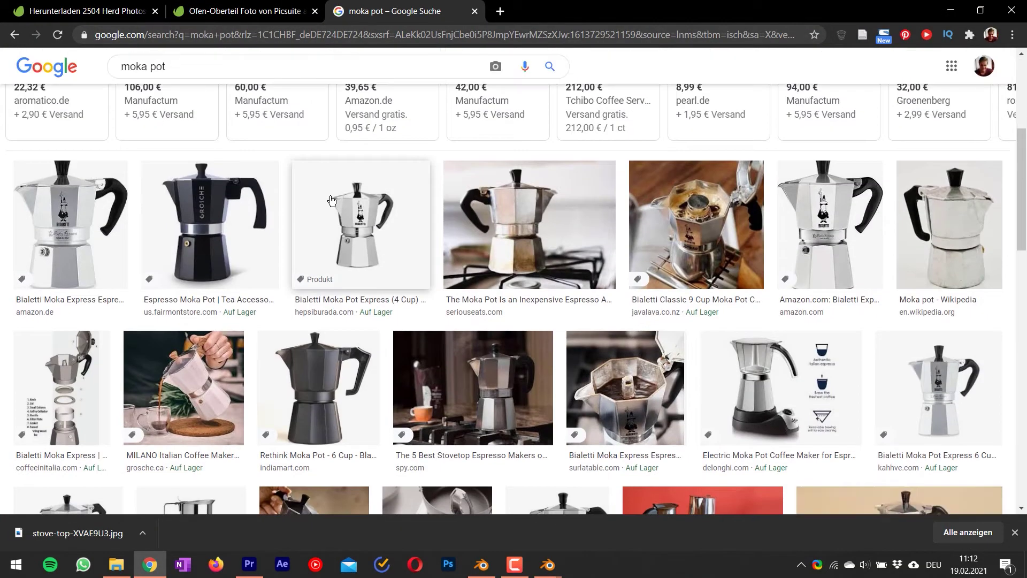
scroll(331, 196, down, 4)
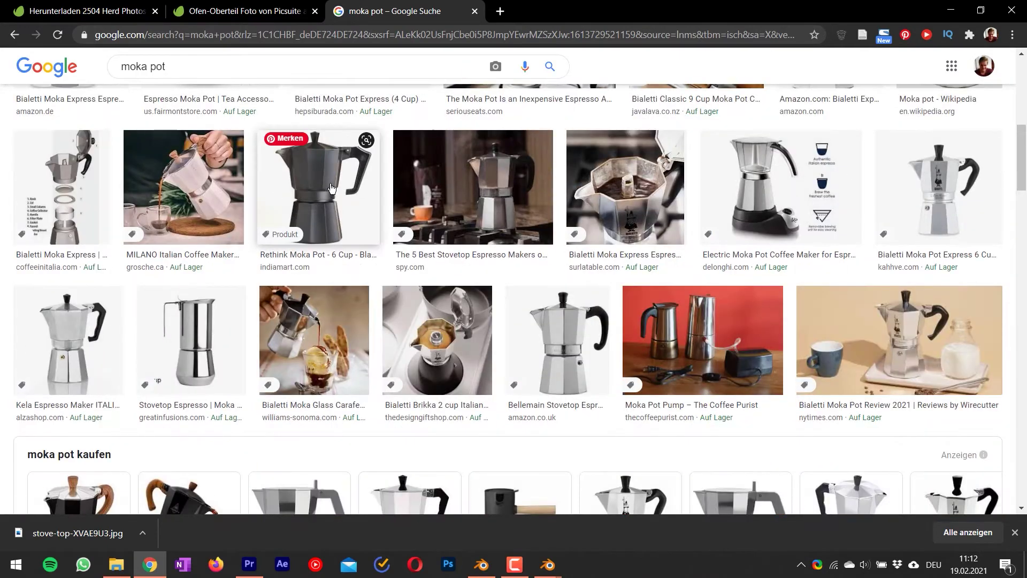
scroll(331, 187, down, 6)
scroll(332, 187, down, 5)
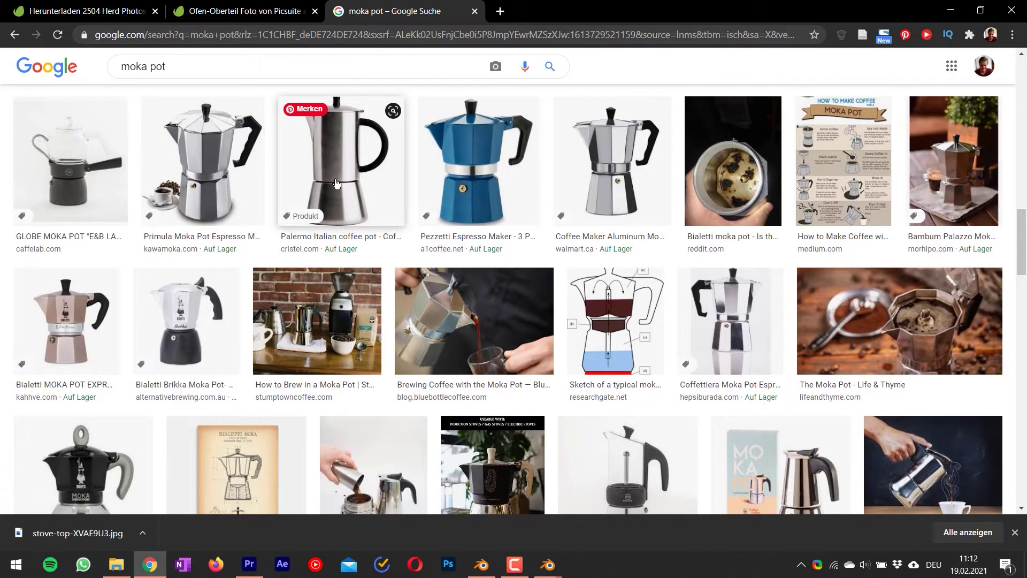
scroll(336, 183, down, 11)
scroll(336, 184, down, 5)
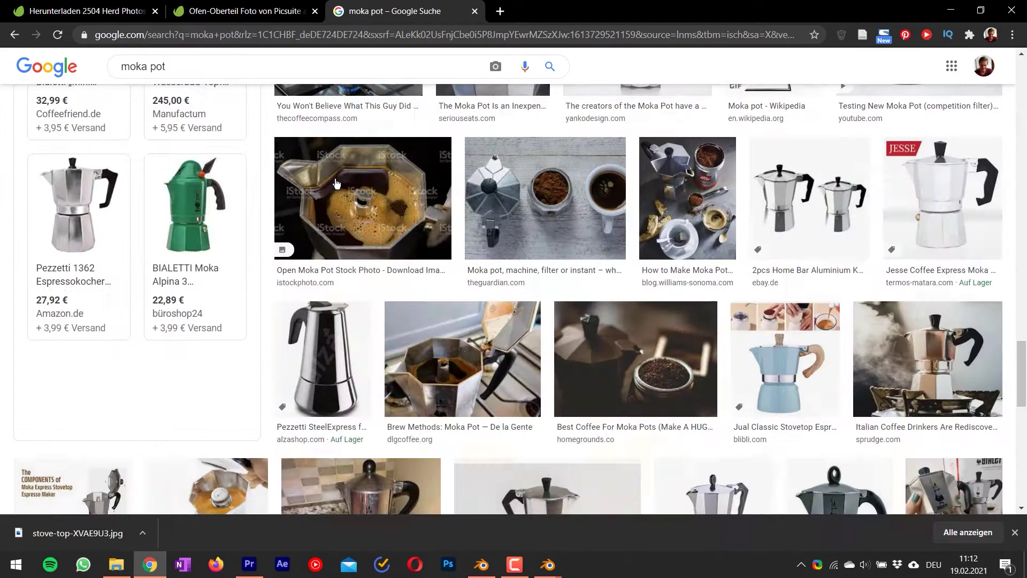
scroll(336, 184, up, 4)
- Close the second Blender instance that holds the moka pot source project and return to the kitchen scene in Blender
mouse_move(547, 564)
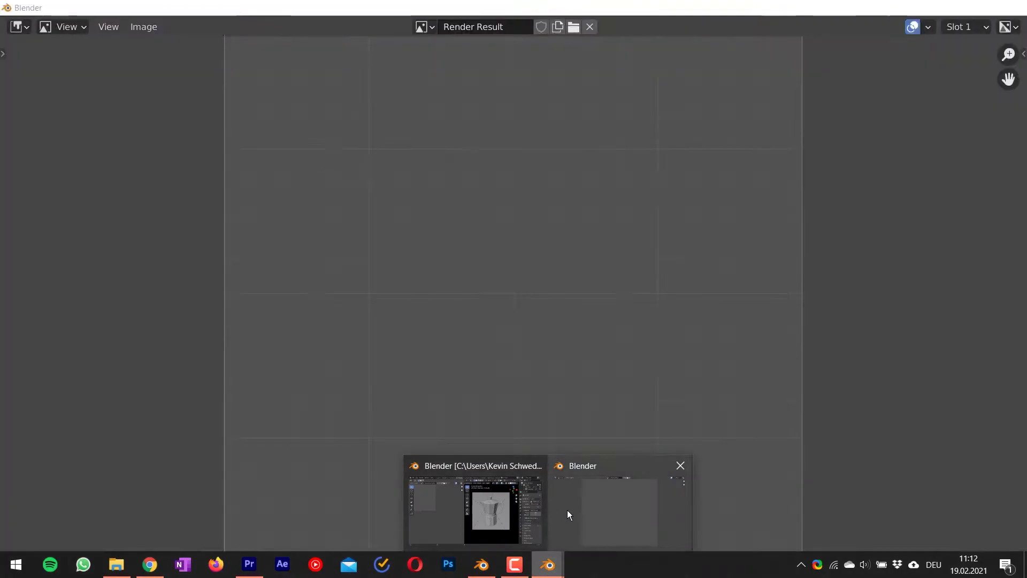
click(513, 496)
click(1013, 6)
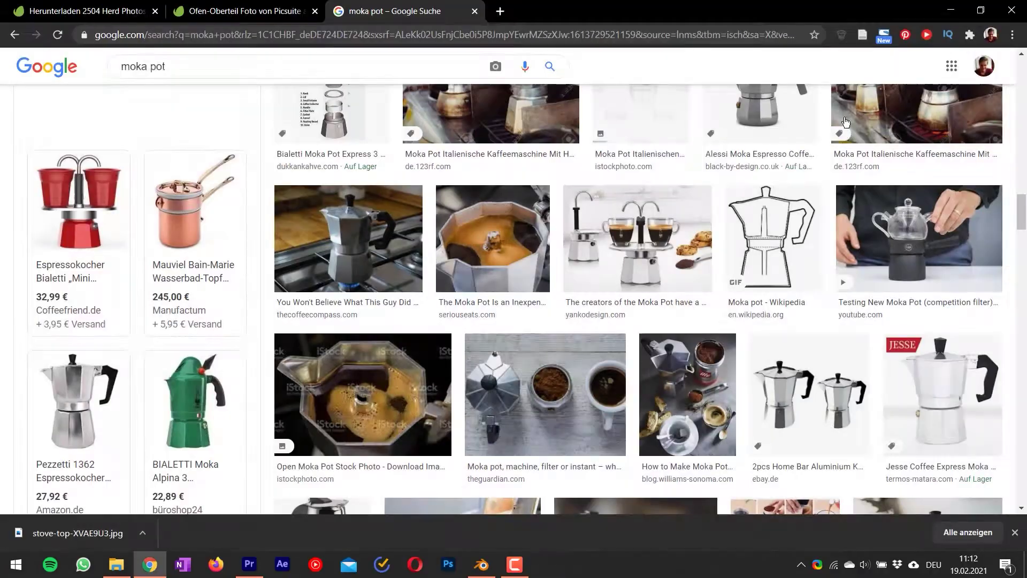
click(481, 565)
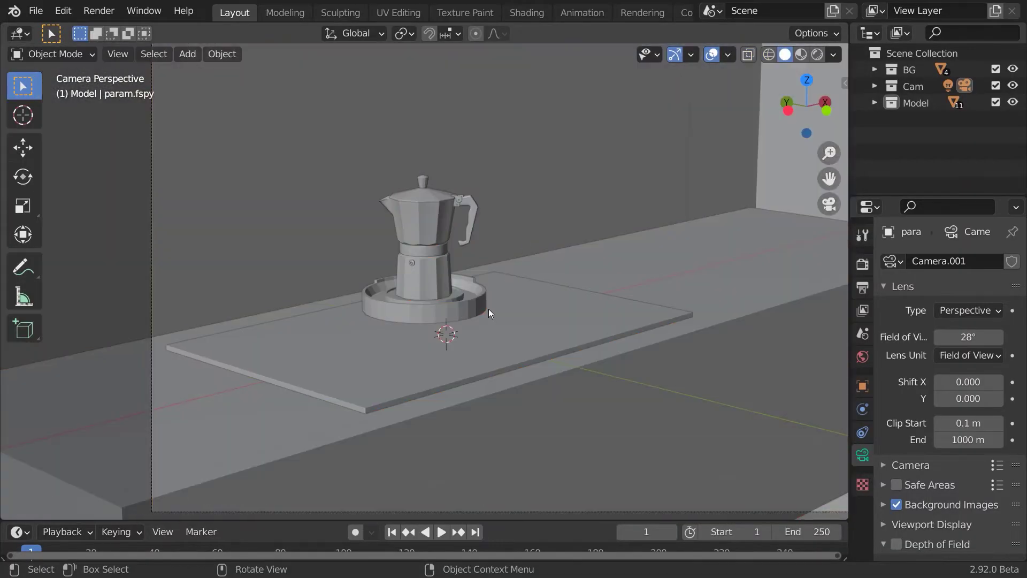
- Bring up the Cycles render settings and preview the moka pot scene in rendered shading, then return to solid shading
click(862, 235)
click(862, 264)
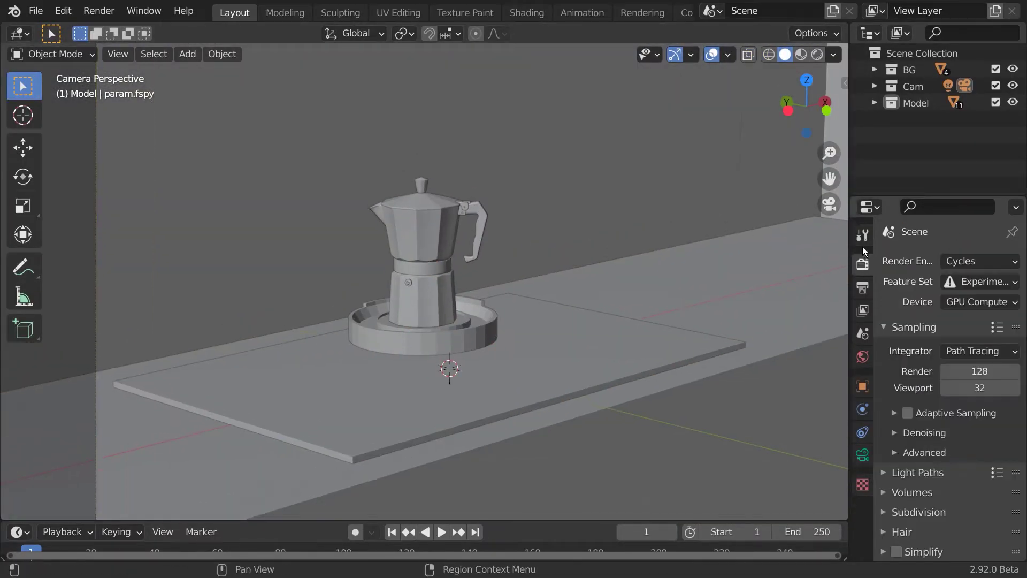
click(817, 54)
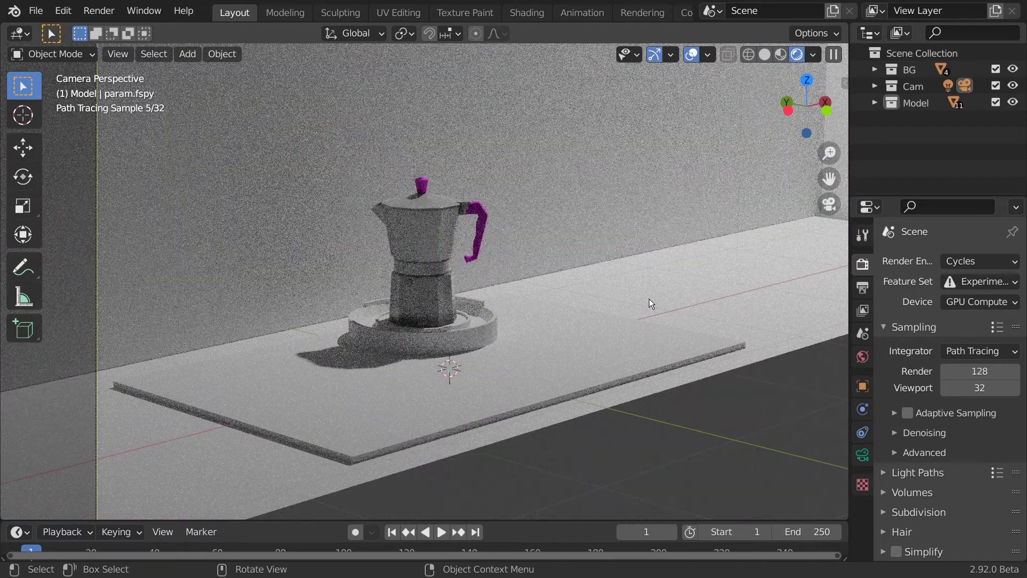
click(764, 56)
- Save the blend file and relink the moka pot's missing textures by searching a folder inside Downloads
click(43, 12)
key(ctrl+s)
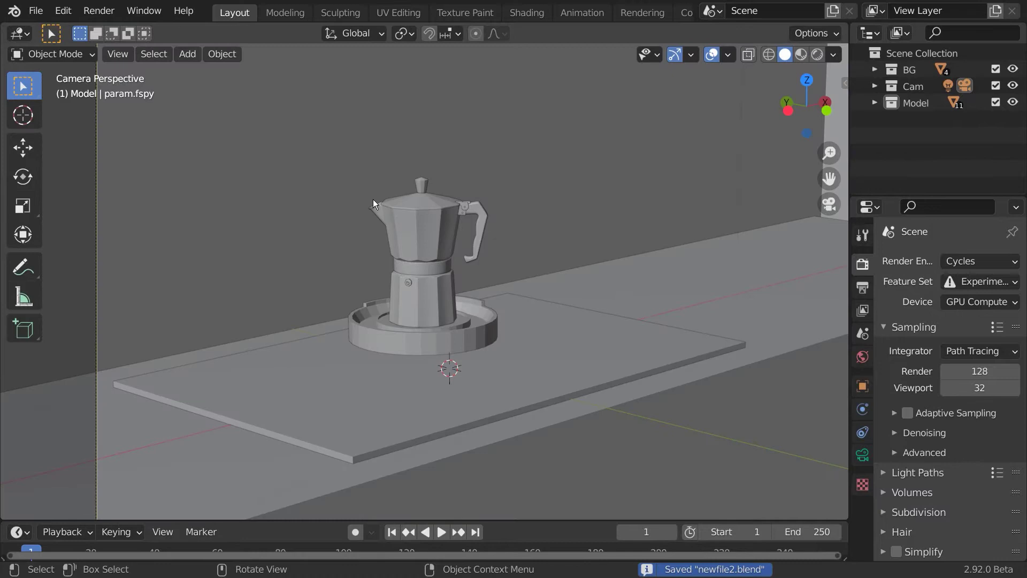
click(35, 10)
mouse_move(92, 210)
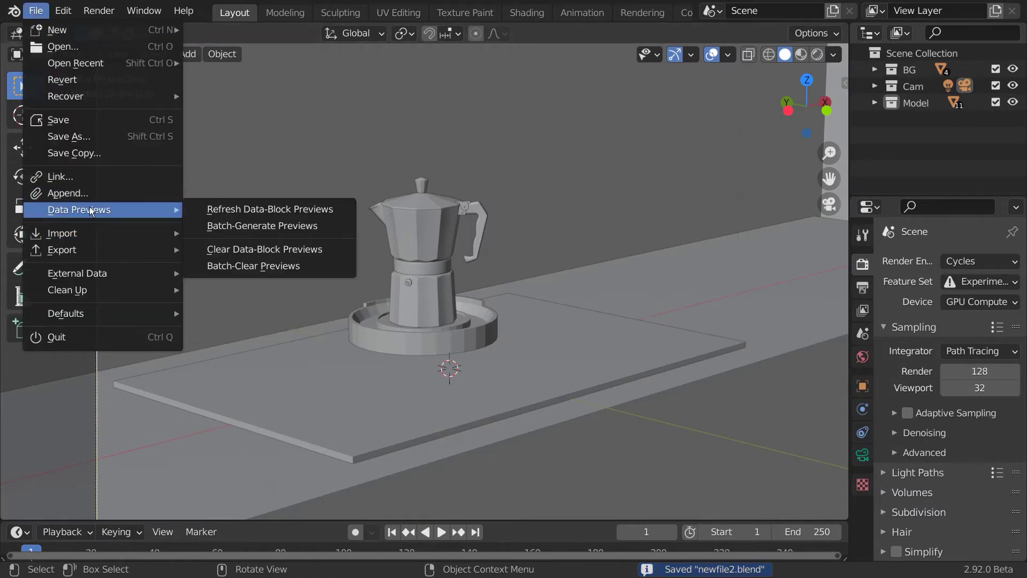
mouse_move(141, 274)
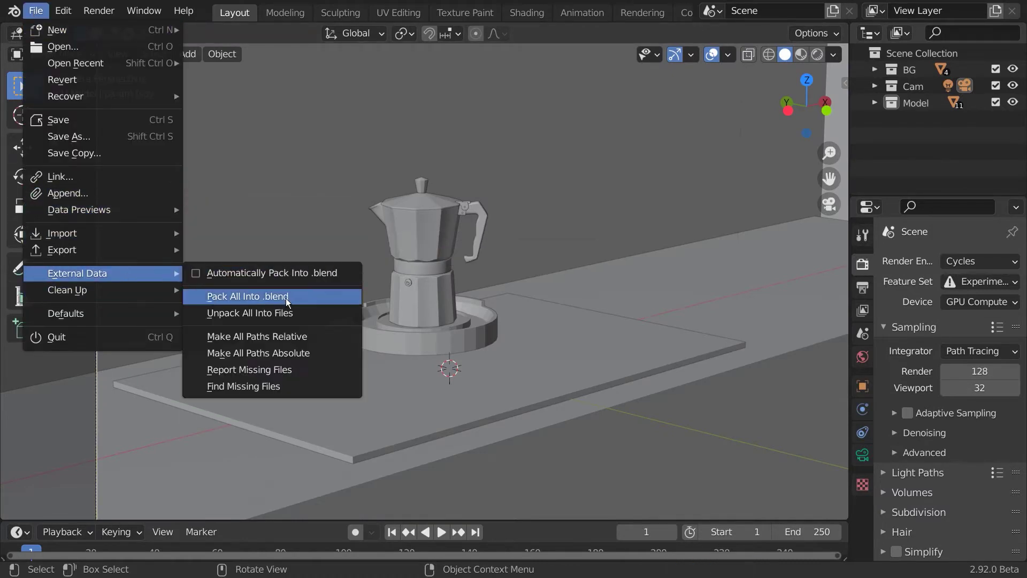
click(301, 385)
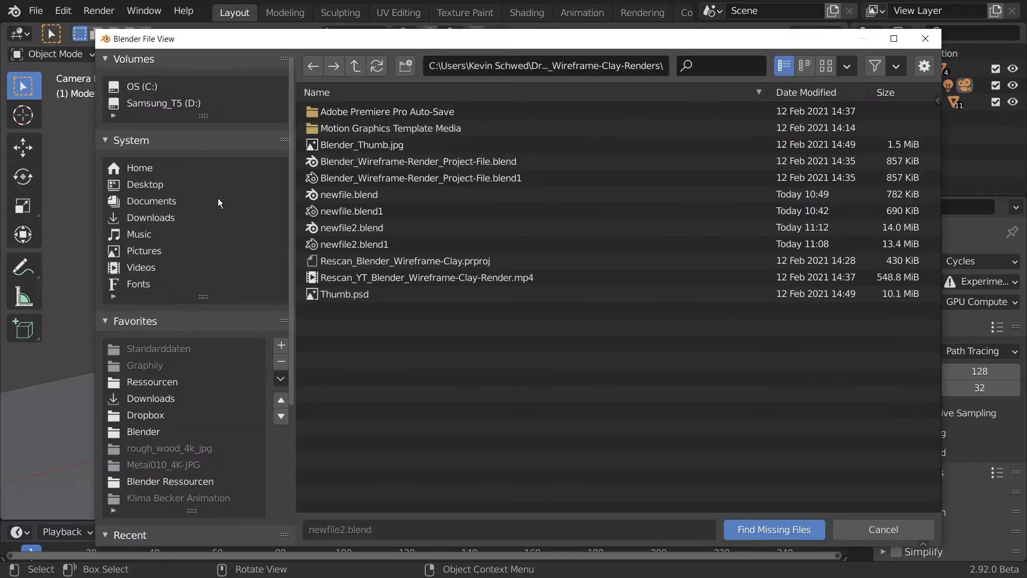
click(146, 218)
double_click(341, 153)
click(776, 530)
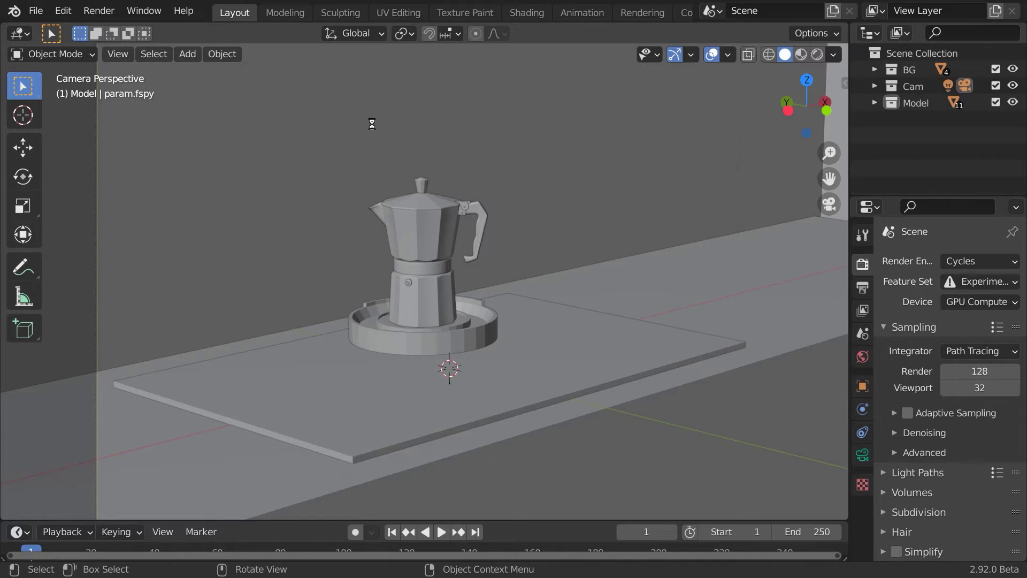
key(super)
click(514, 564)
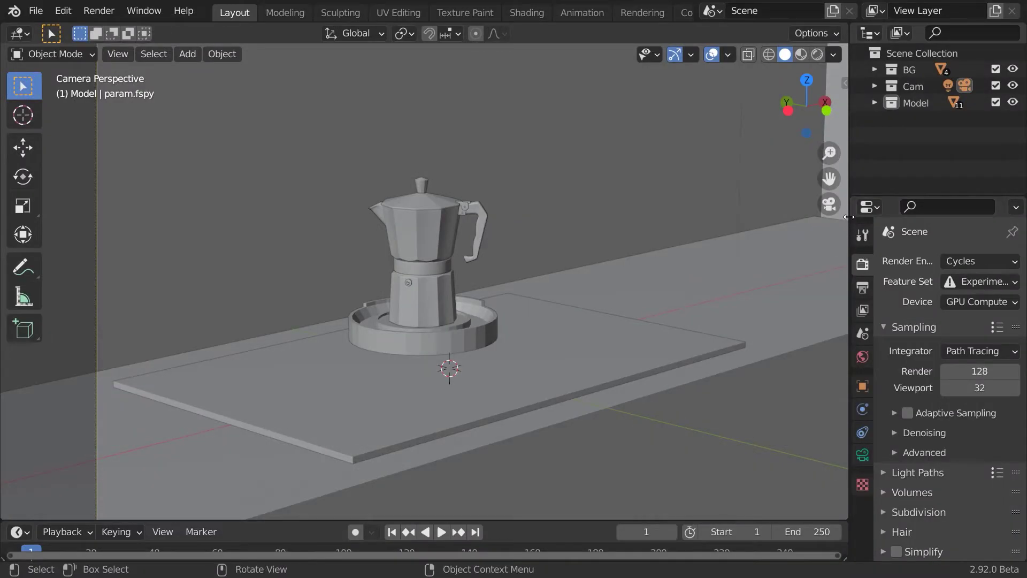
- Widen the properties area, turn on Adaptive Sampling, and enable denoising for both the render and the viewport
drag(849, 217, 770, 217)
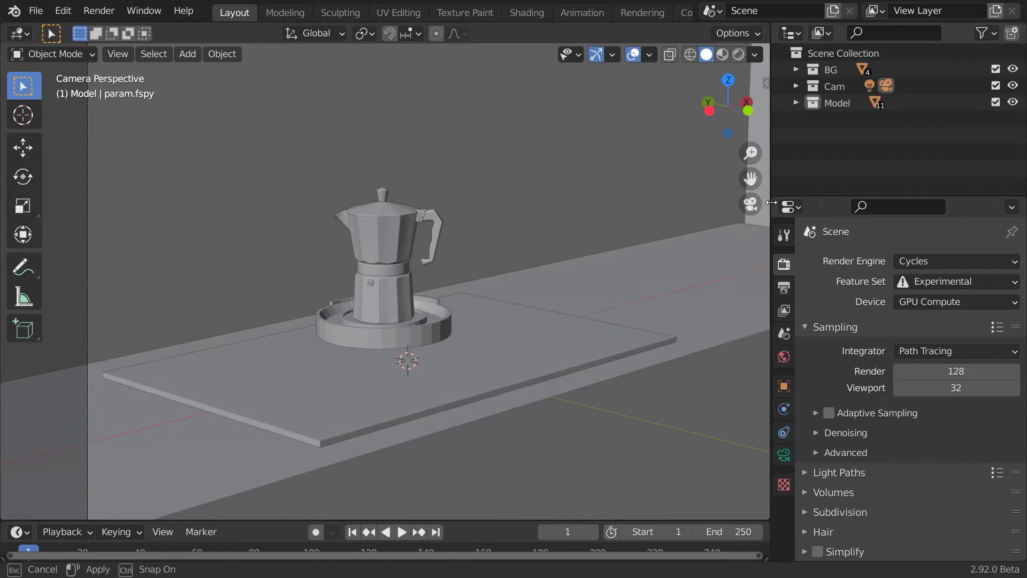
click(829, 411)
scroll(840, 396, down, 2)
click(839, 391)
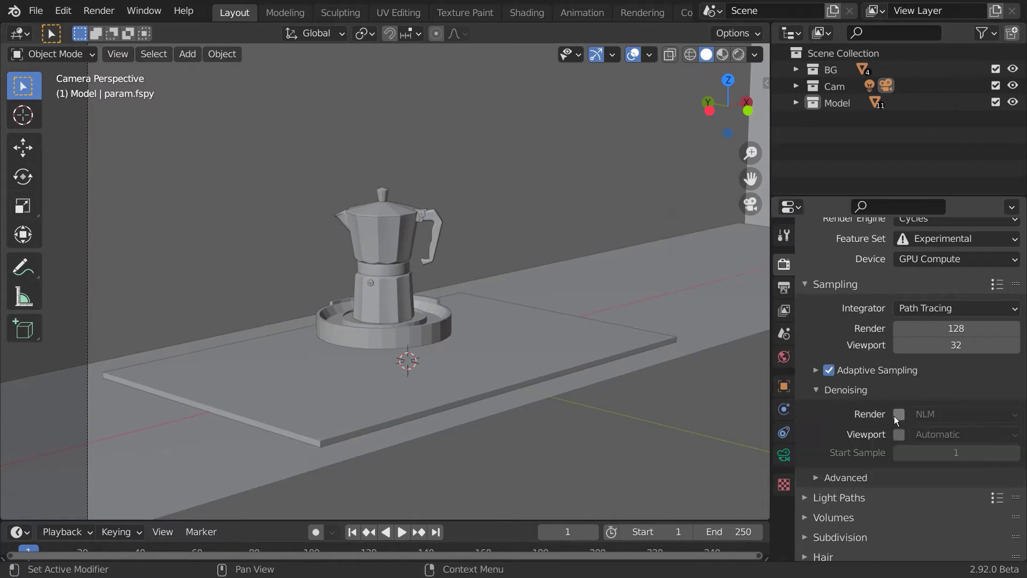
click(898, 434)
click(898, 414)
scroll(849, 424, down, 4)
- Preview the denoised, textured moka pot in rendered shading and return to the wireframe over the photo
click(739, 54)
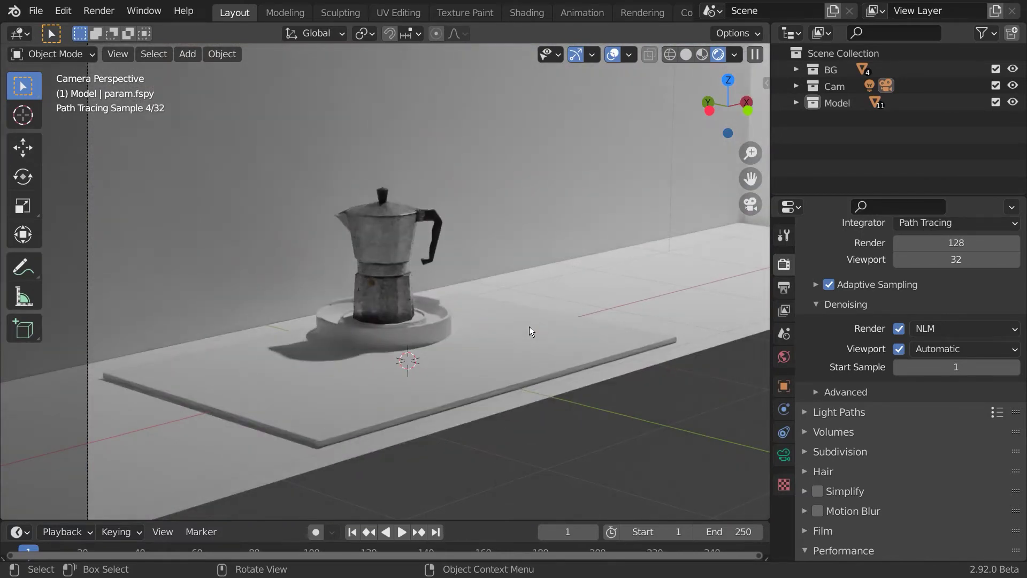
click(685, 59)
key(shift+z)
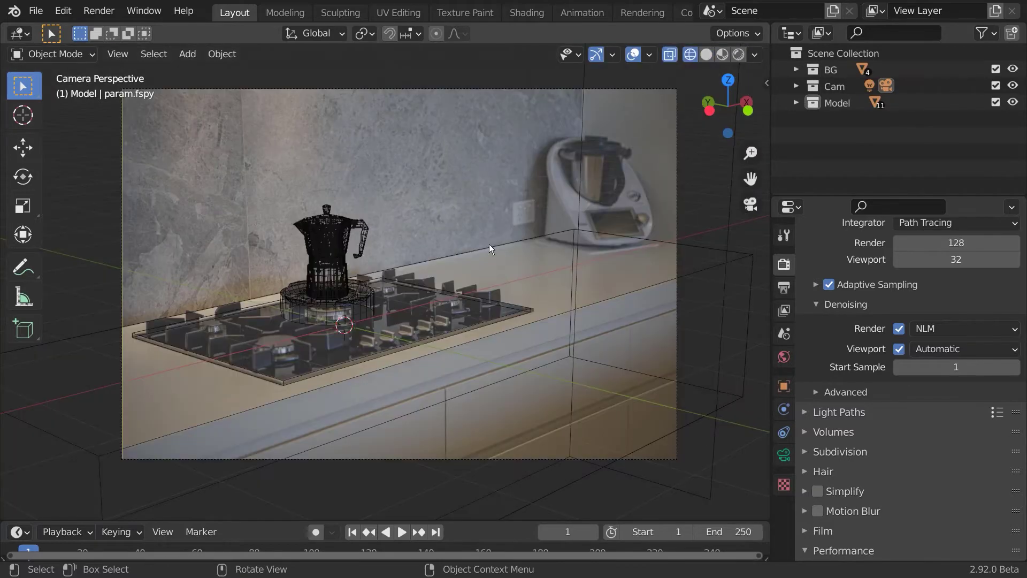
- Use an Environment Texture as the world's background colour and assign the param.fspy image to it
click(784, 357)
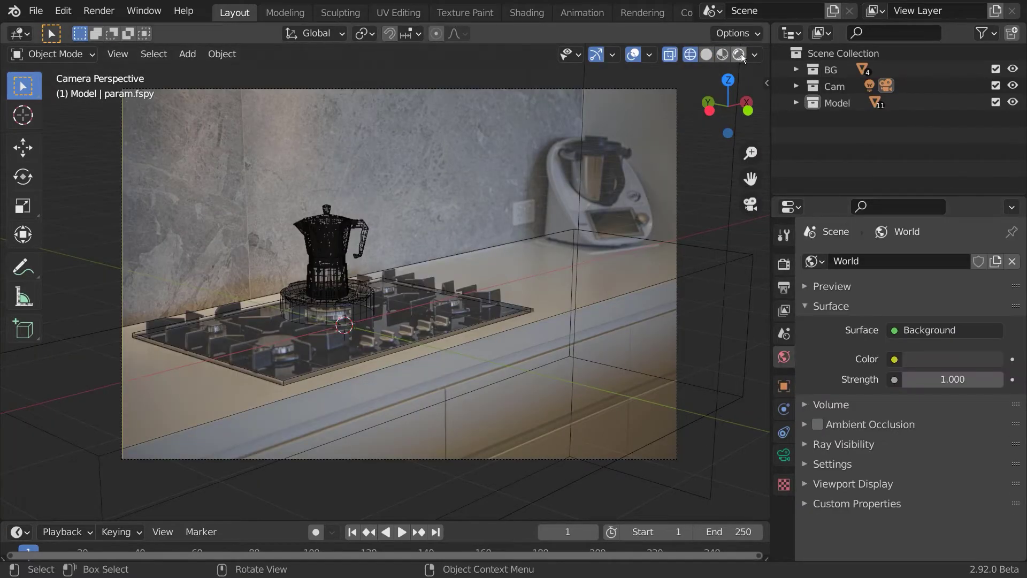
click(894, 359)
click(509, 106)
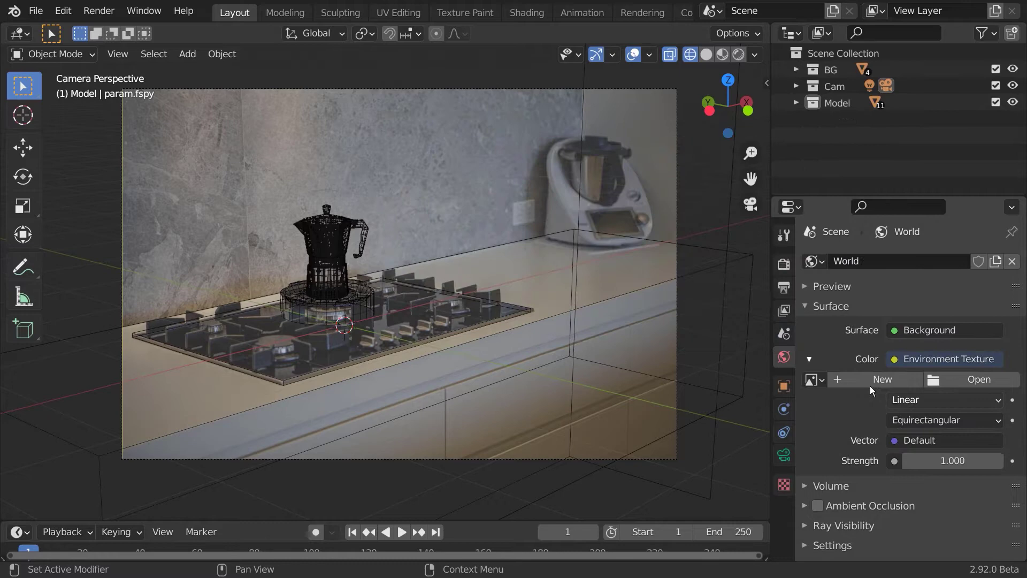
click(813, 379)
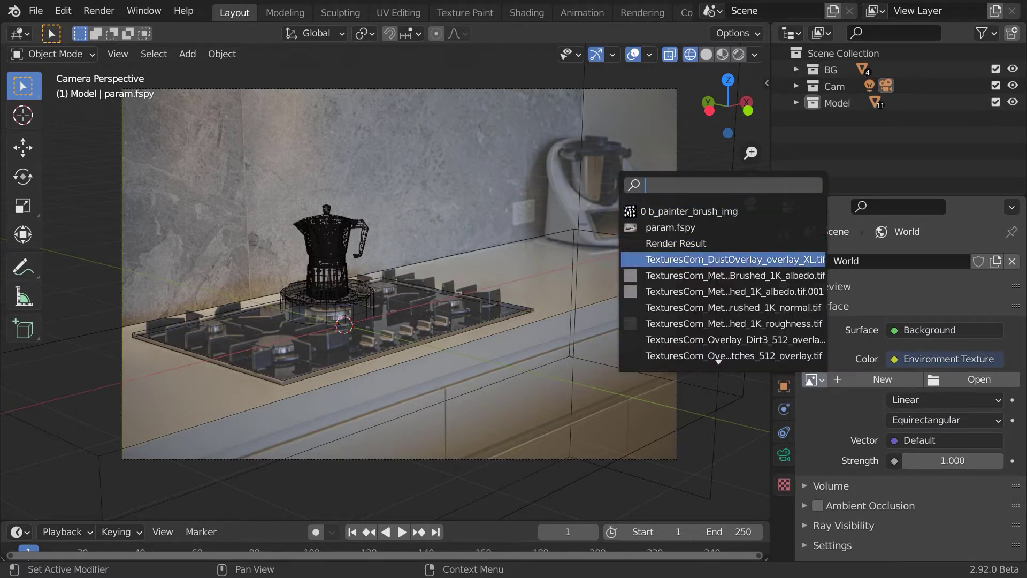
click(690, 227)
- Show the camera view in rendered shading and limit rendering to a region around the moka pot and wok support
click(738, 54)
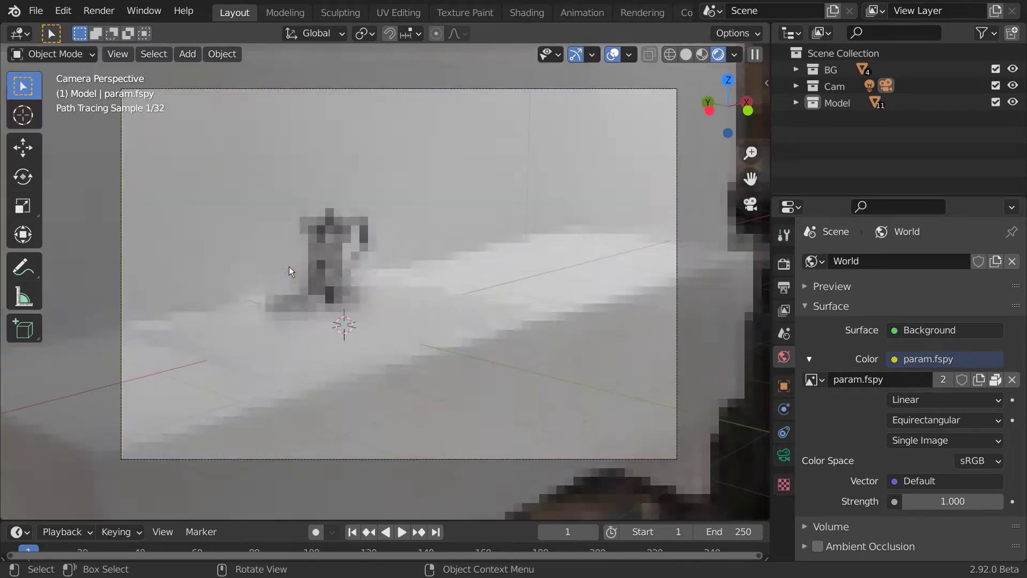
key(ctrl+b)
drag(267, 187, 389, 324)
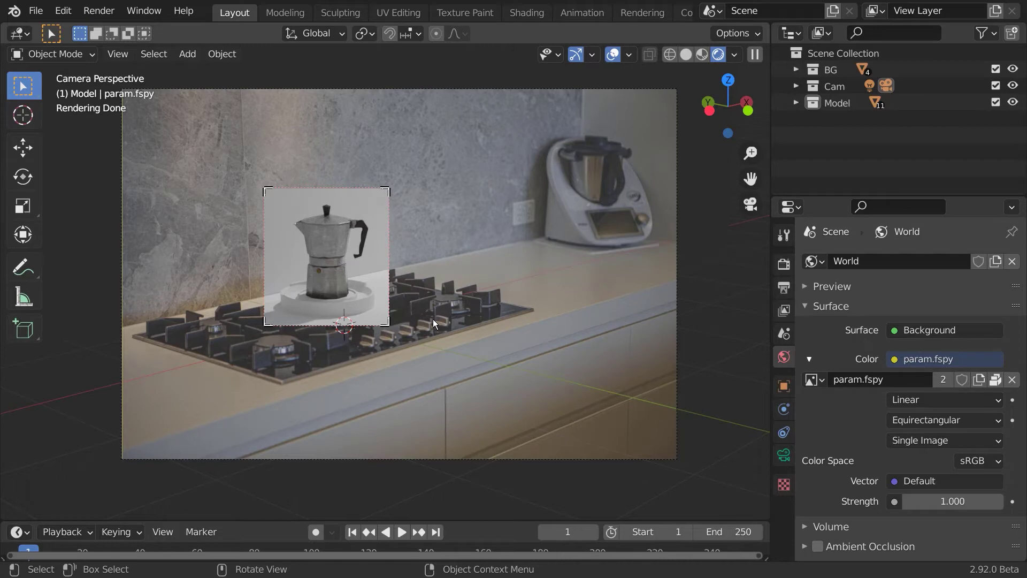
- Delete the existing light from the Cam collection and add an area light to the scene
click(795, 86)
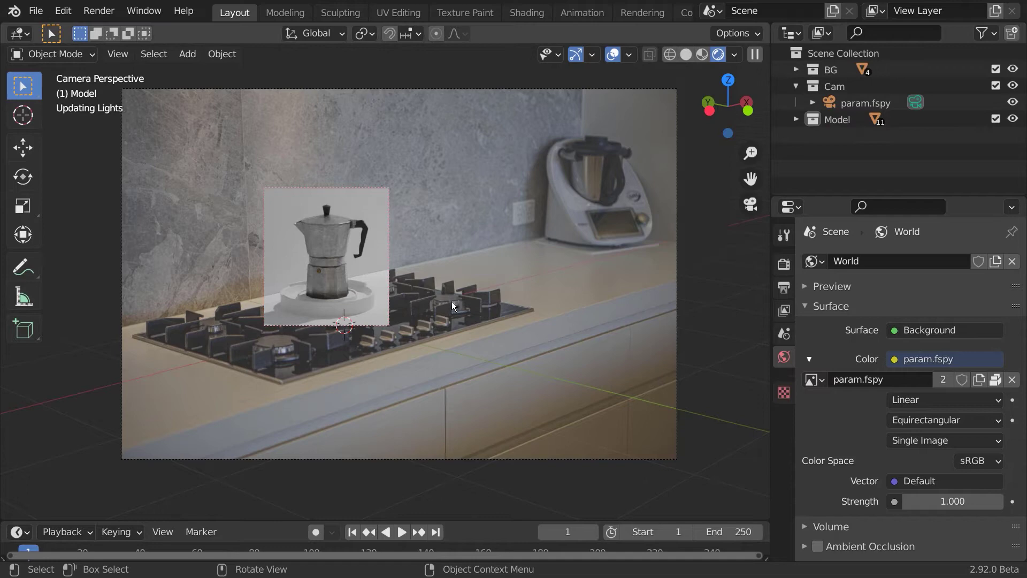
key(shift+a)
mouse_move(382, 434)
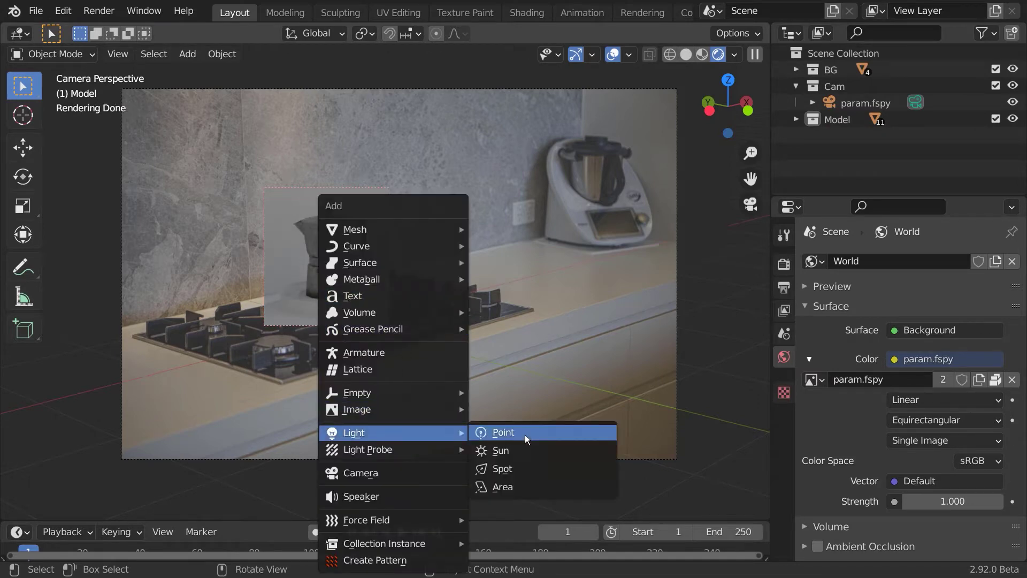
click(515, 485)
- Raise the area light along Z high above the cooktop and shift it over the moka pot
key(g)
key(z)
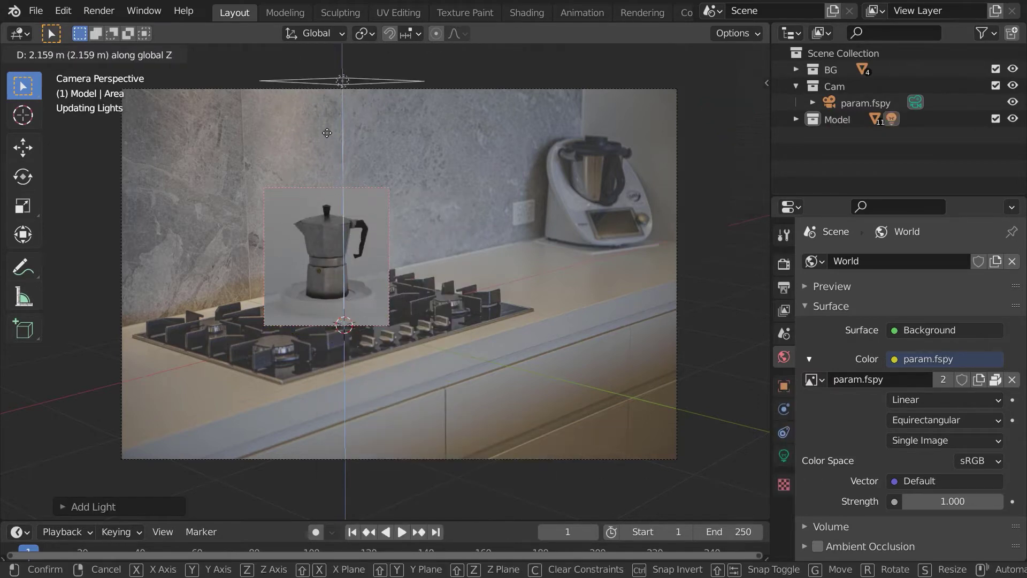
click(337, 153)
key(g)
click(363, 178)
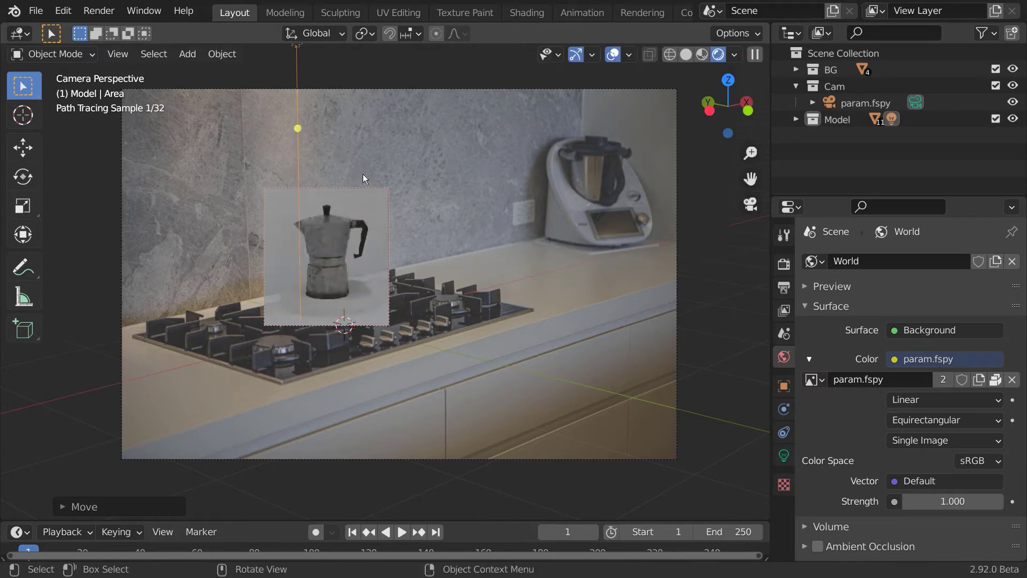
- Set the area light's power to 200 W
scroll(317, 284, up, 1)
click(783, 455)
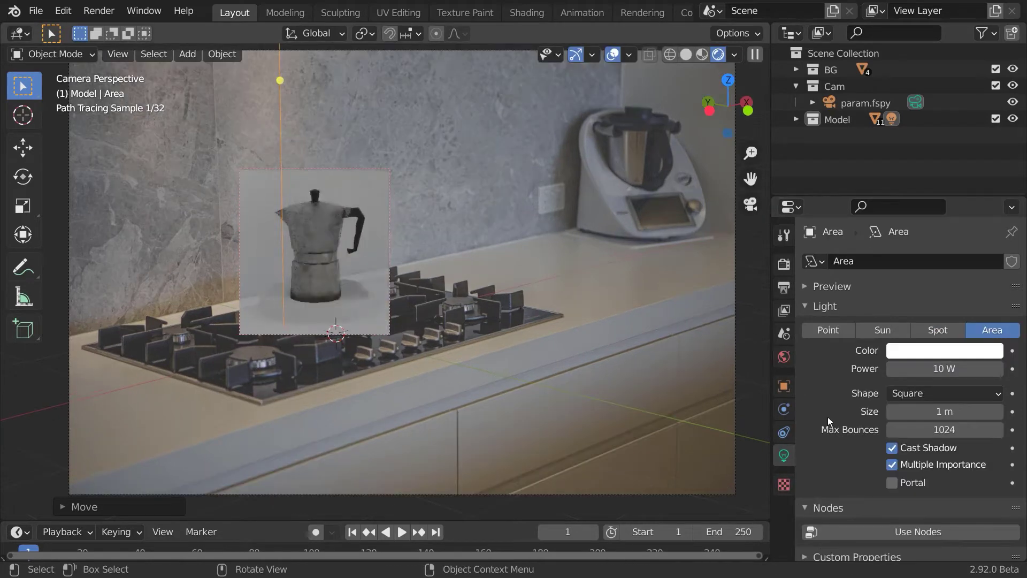
click(920, 372)
text(200)
key(Return)
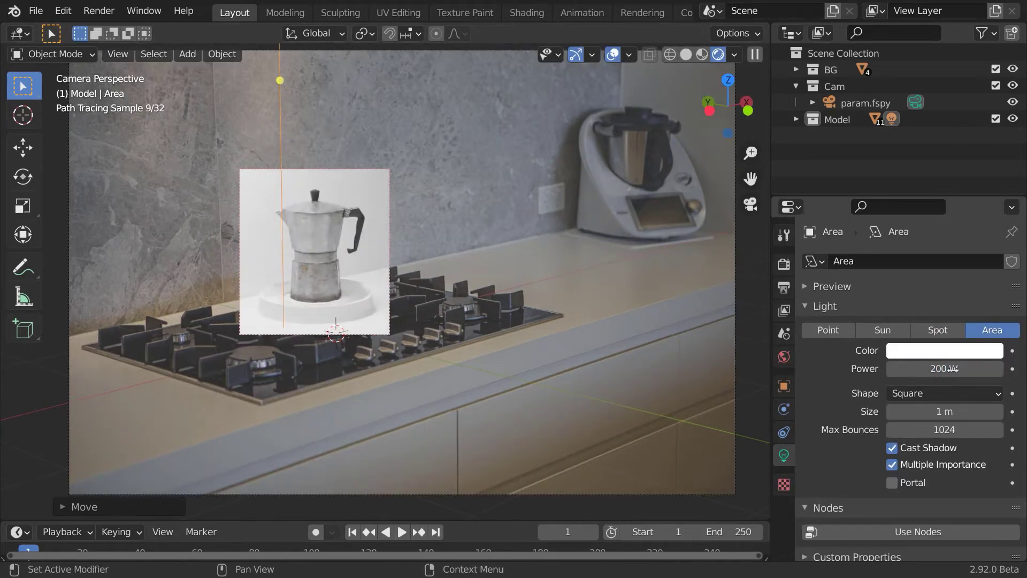
- Tint the area light with a colour sampled from the lit wall in the photo and raise the colour's brightness
click(959, 358)
click(985, 295)
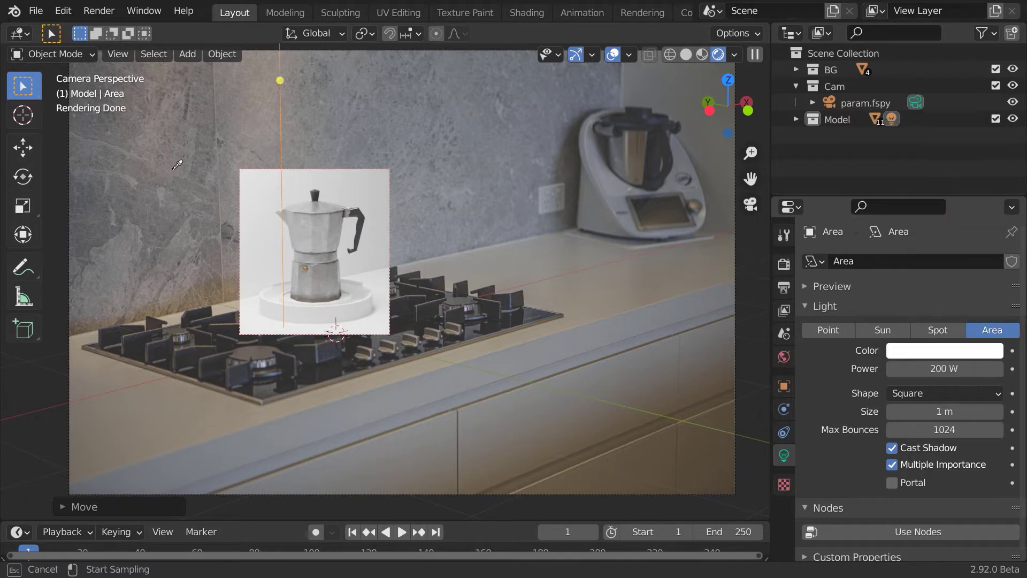
click(266, 86)
click(911, 357)
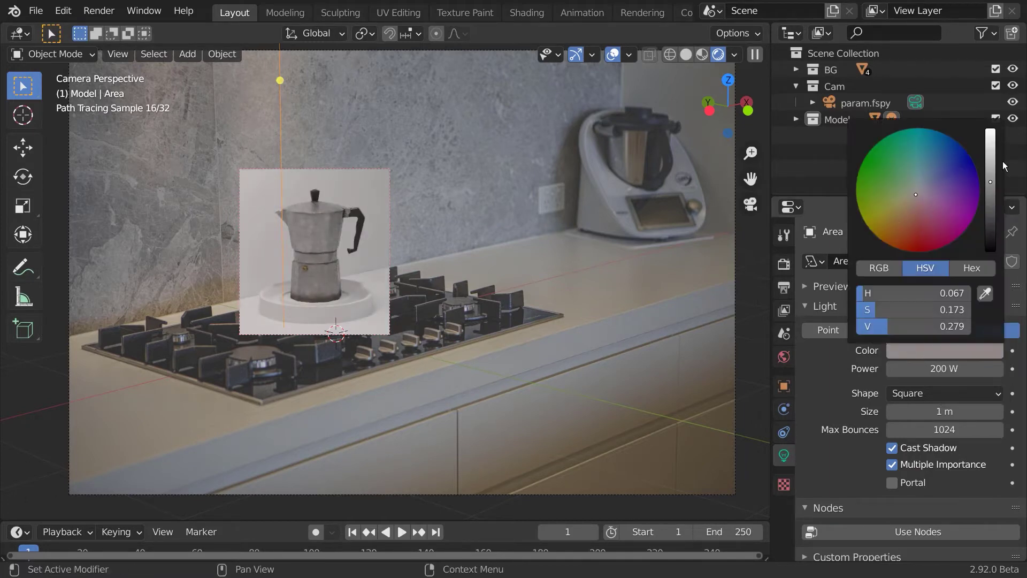
drag(990, 182, 990, 142)
- Set the area light's power to 100 W and its size to 0.5 m
click(944, 370)
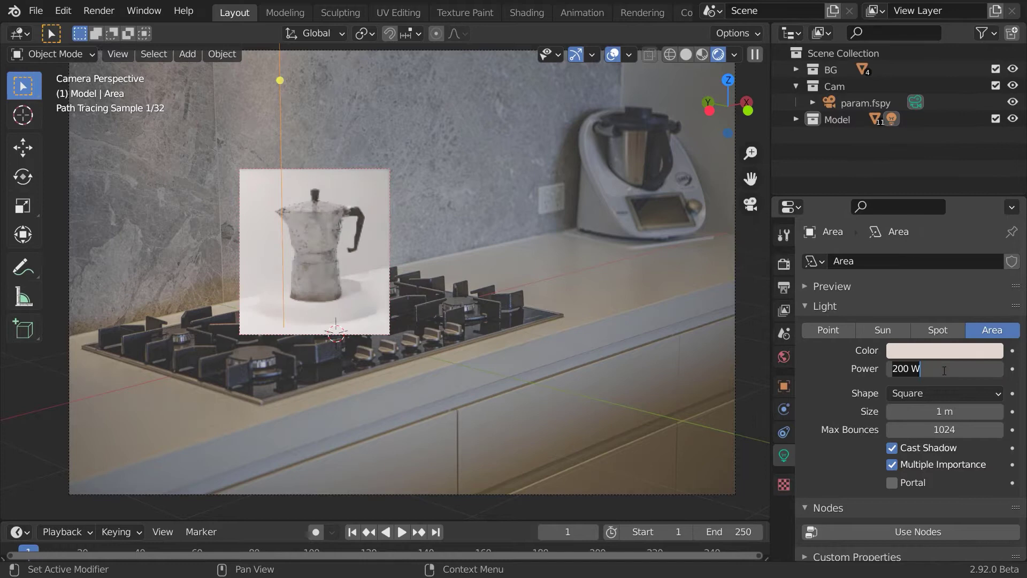
text(100)
key(Return)
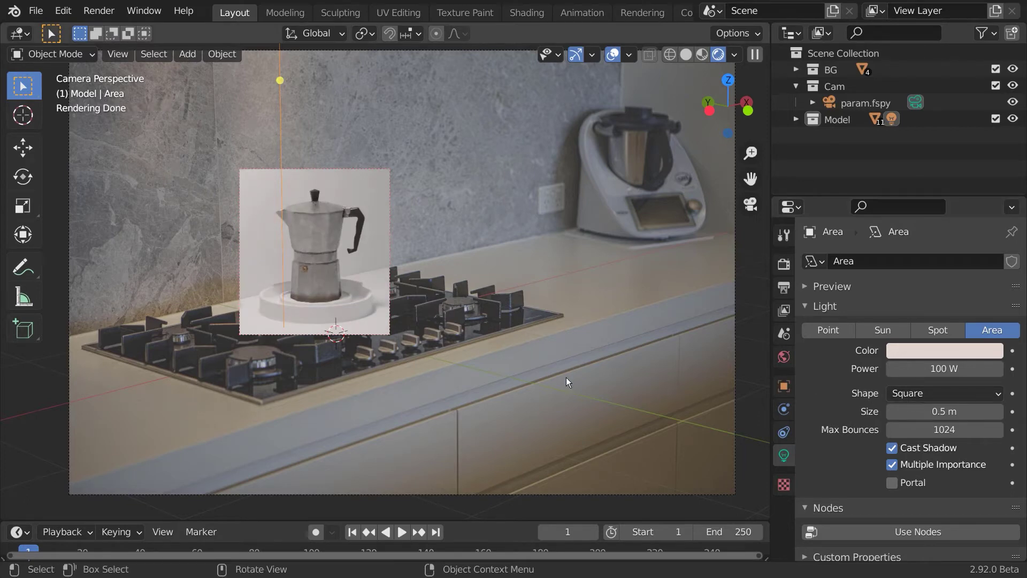
- Limit the rendered preview to a region around the moka pot in an orbited perspective view outside the camera
middle_drag(367, 286, 332, 297)
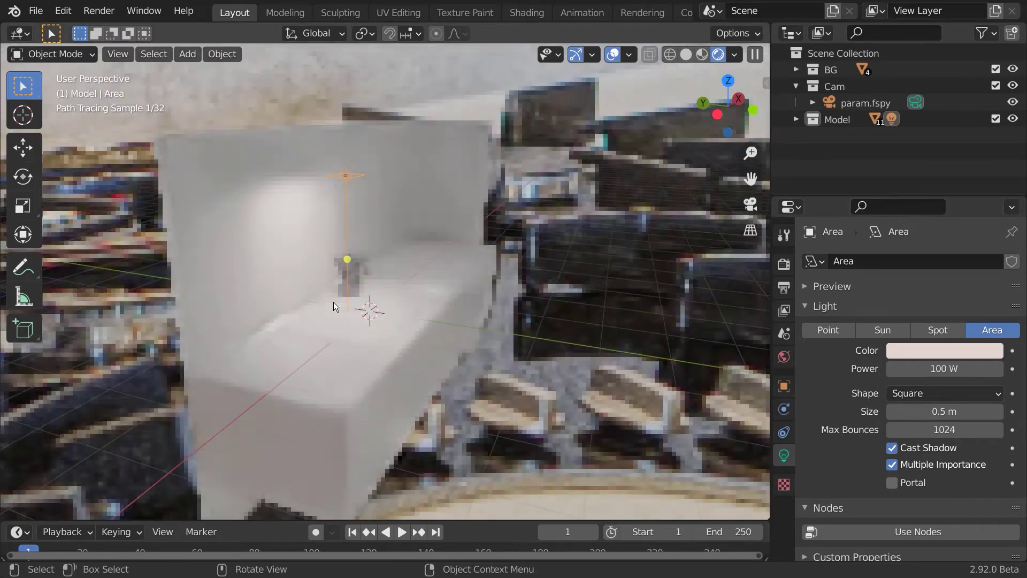
middle_drag(396, 308, 399, 312)
key(ctrl+b)
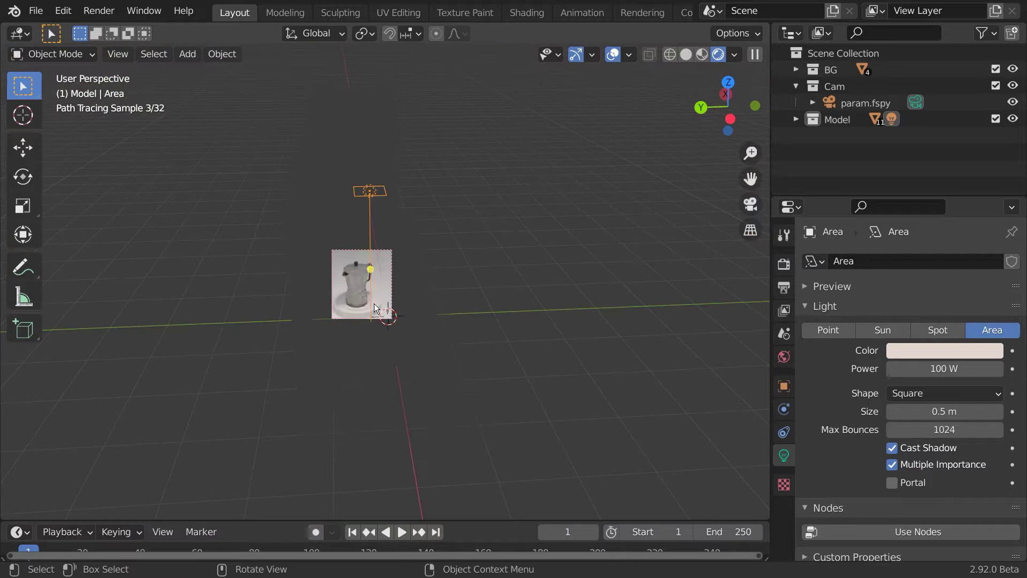
- Duplicate the area light, place the copy low beside the moka pot and rotate it to face the pot
key(shift+d)
click(550, 297)
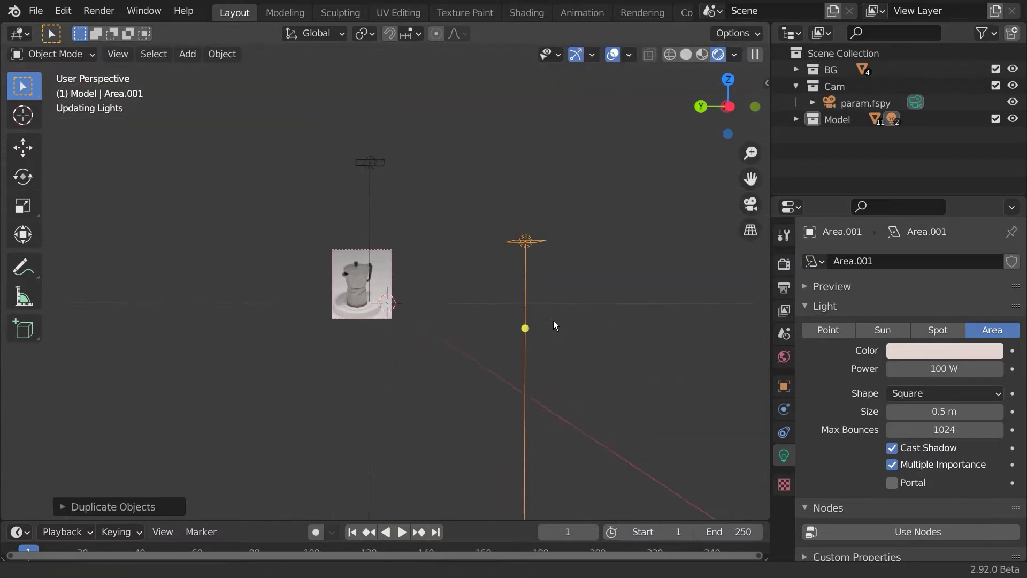
key(r)
click(456, 279)
key(g)
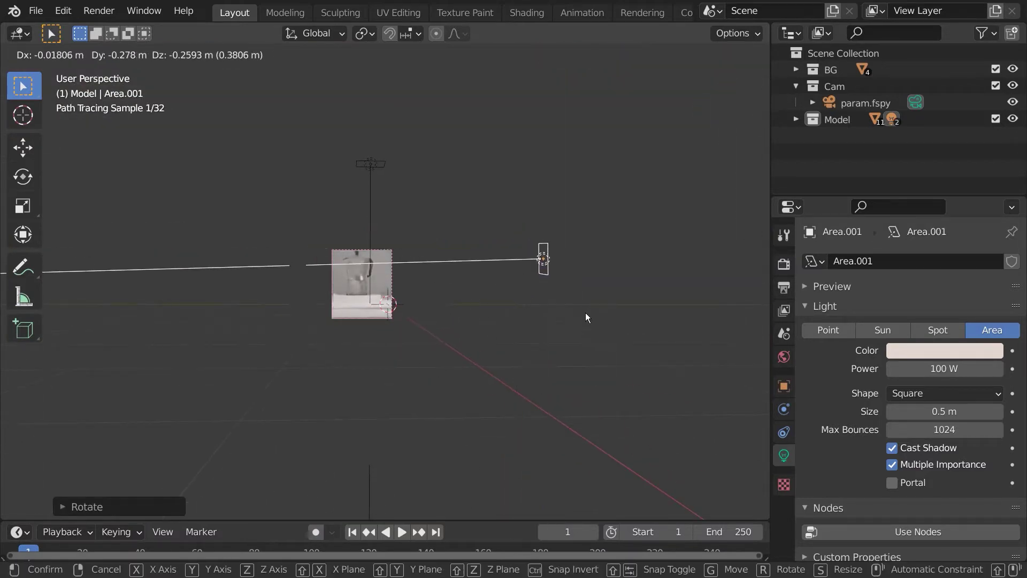
click(585, 314)
middle_drag(577, 318, 389, 337)
key(r)
key(z)
click(380, 336)
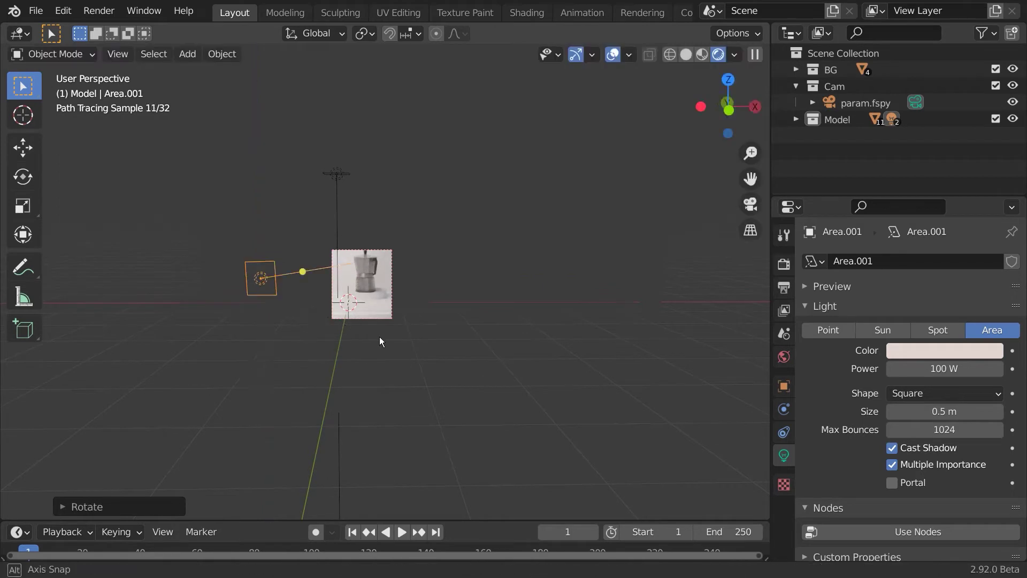
- Give the duplicated light a slightly pinker tint and enlarge it to 1.71 m, judging it in the camera view
key(KP_0)
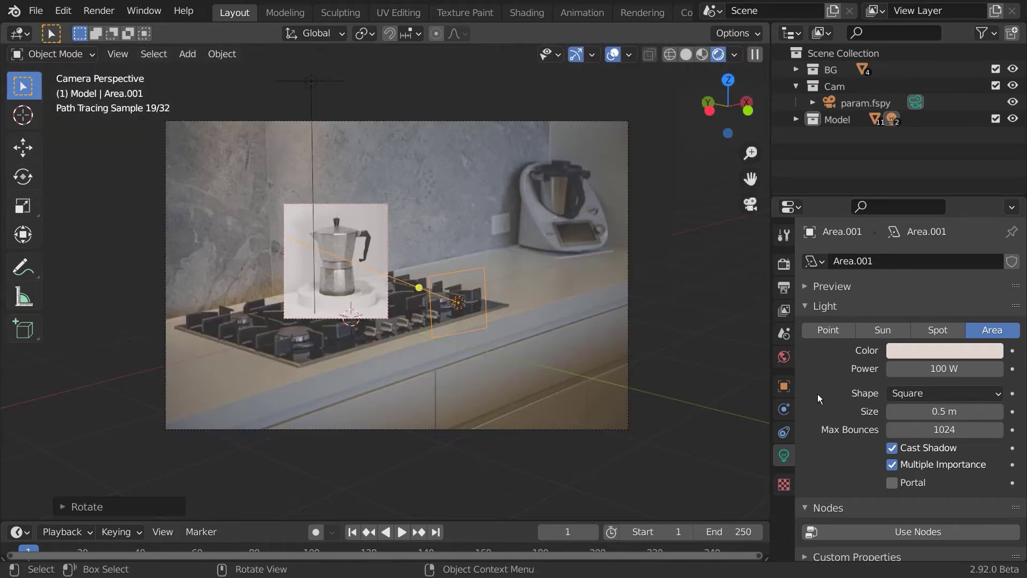
click(940, 355)
click(918, 192)
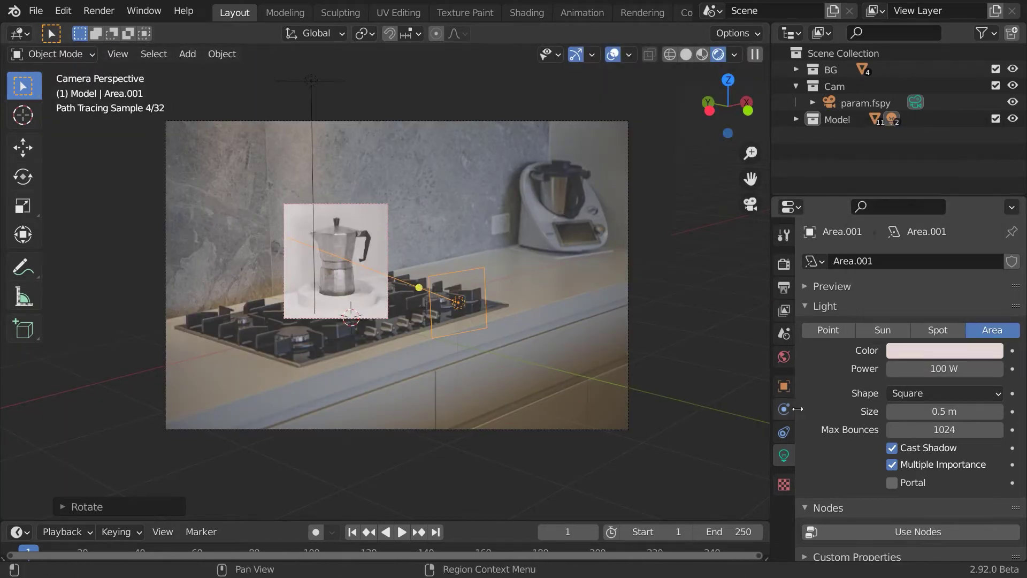
drag(913, 411, 958, 411)
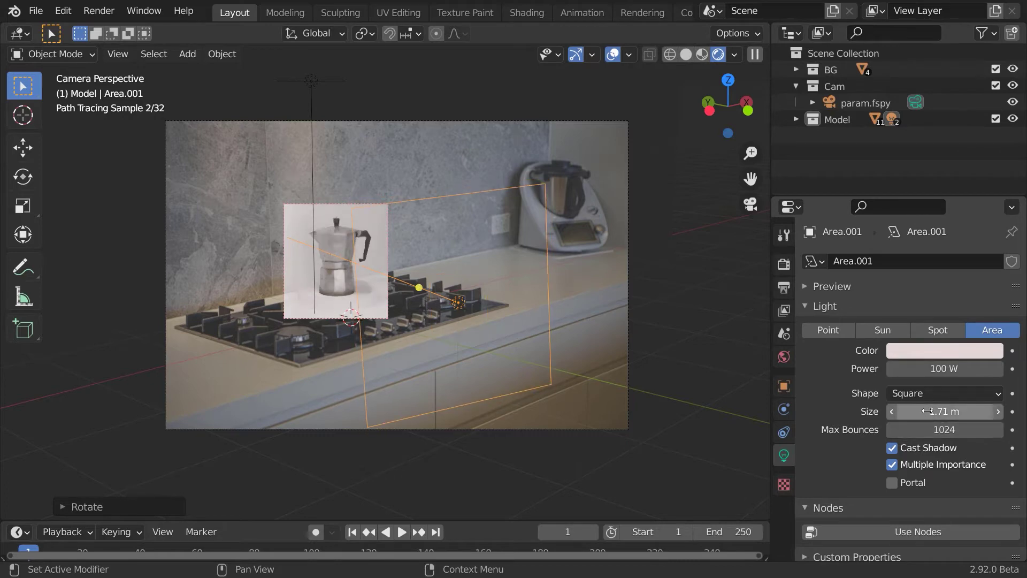
- Move the large area light in front of the moka pot and rotate it about Z to aim at the pot
key(g)
click(504, 354)
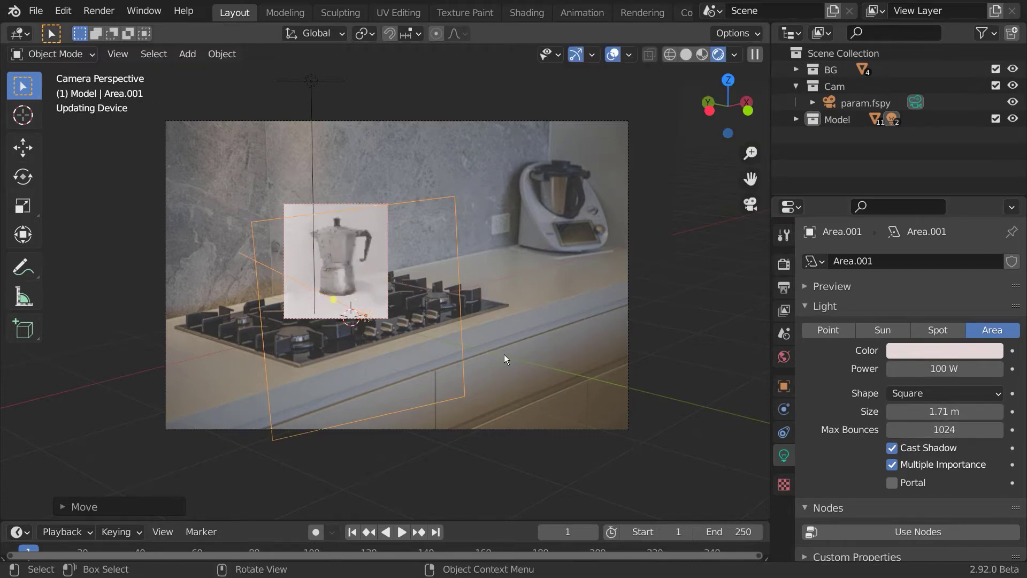
key(r)
key(z)
click(458, 368)
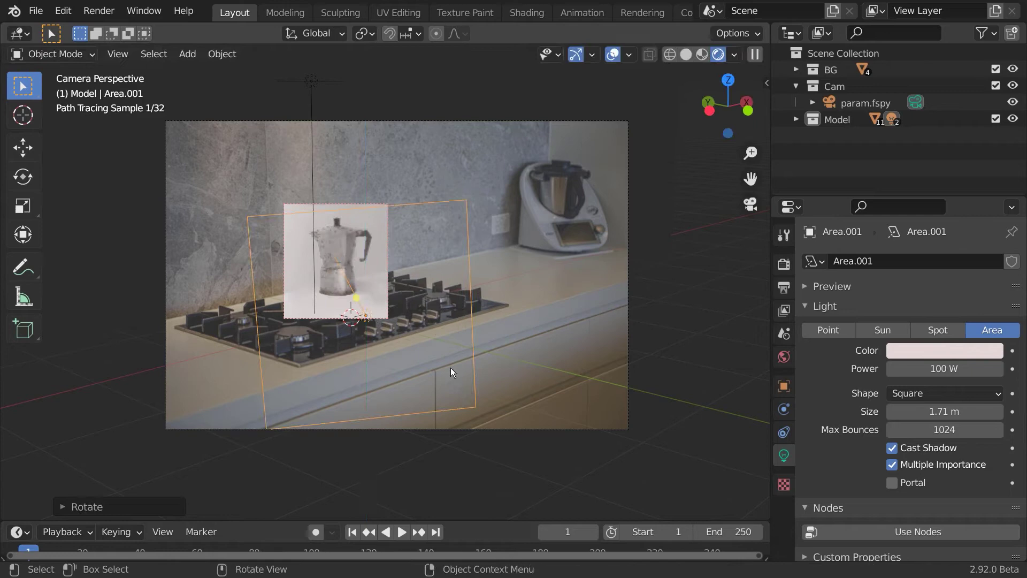
- Duplicate the overhead area light along the X axis to the spout side of the moka pot
scroll(388, 331, up, 1)
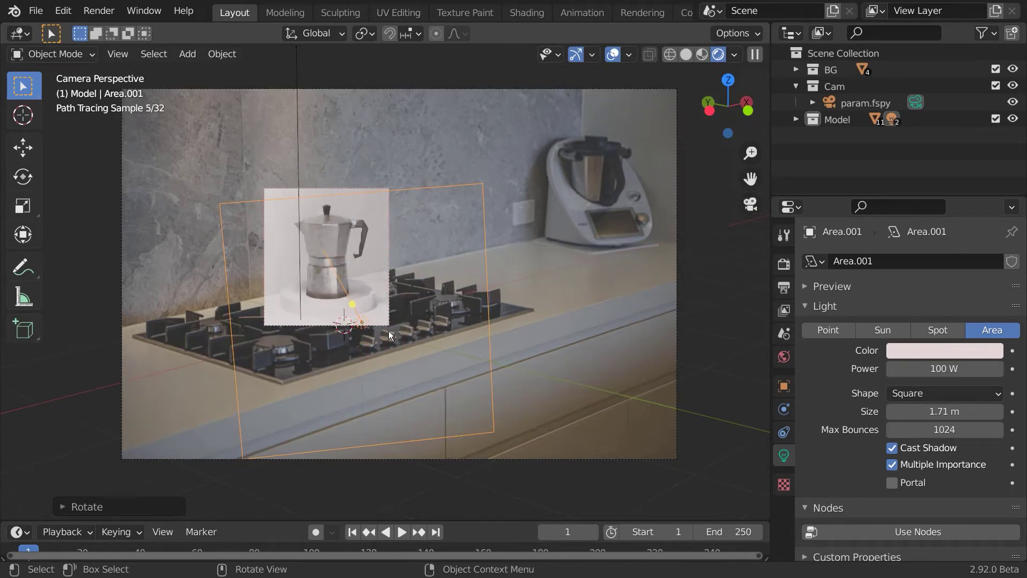
click(296, 162)
key(shift+d)
key(x)
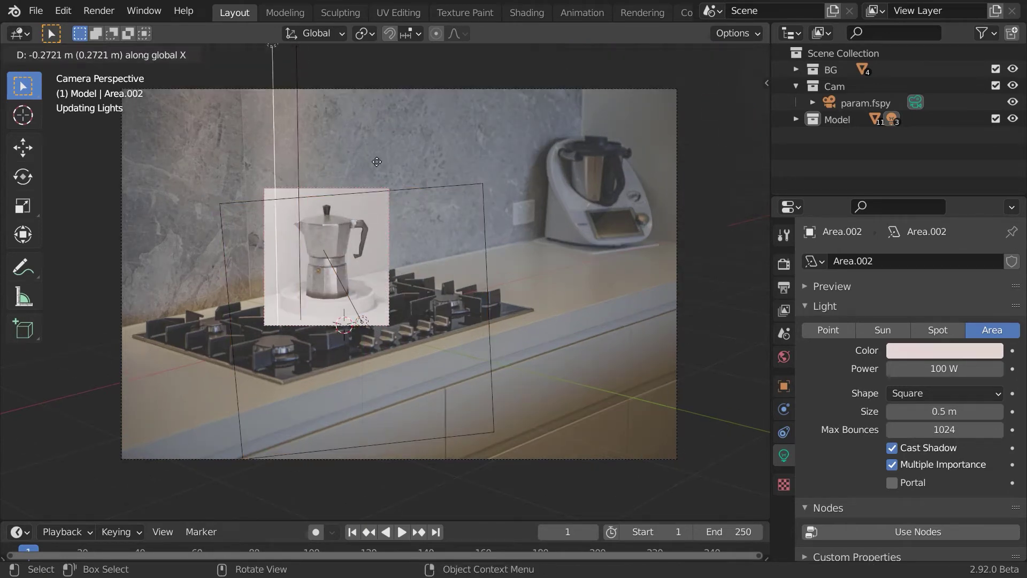
click(316, 173)
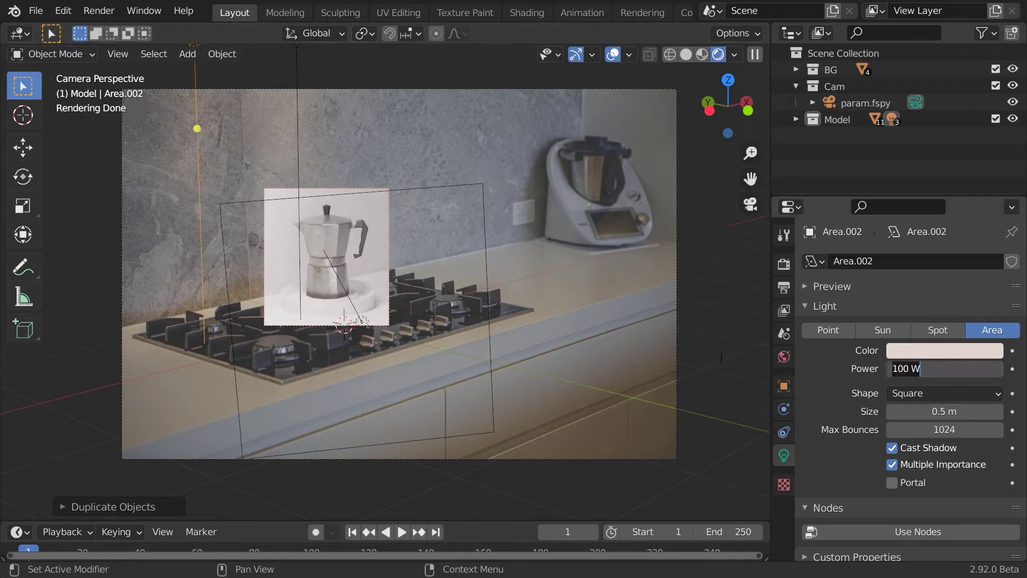
- Set the second overhead light's power to 20 W and tilt it toward the moka pot
text(20)
key(Return)
key(r)
click(415, 313)
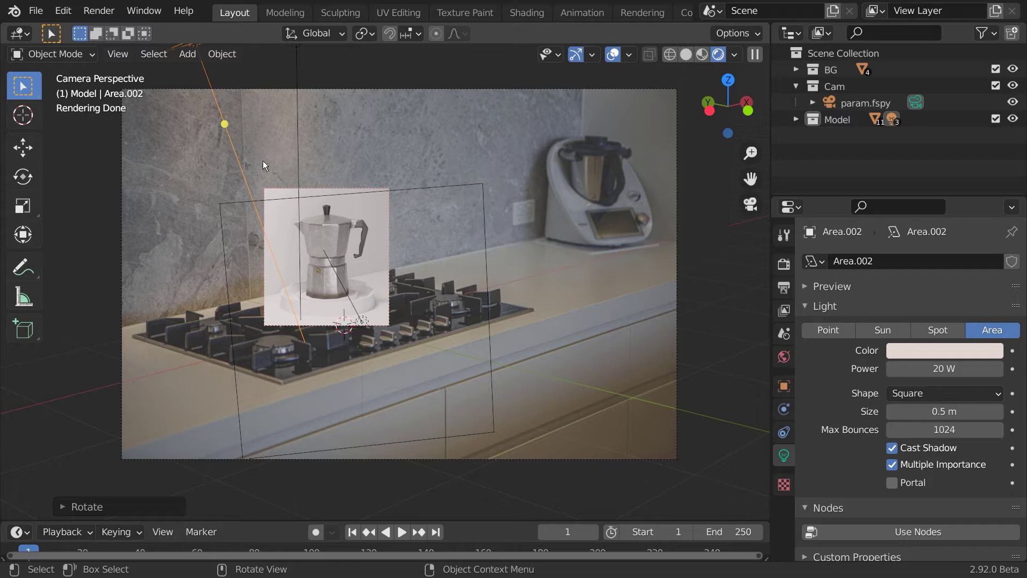
- Set the world background strength to 0.6 and rotate the tilted overhead light about the Z axis
shift+middle_drag(357, 319, 390, 297)
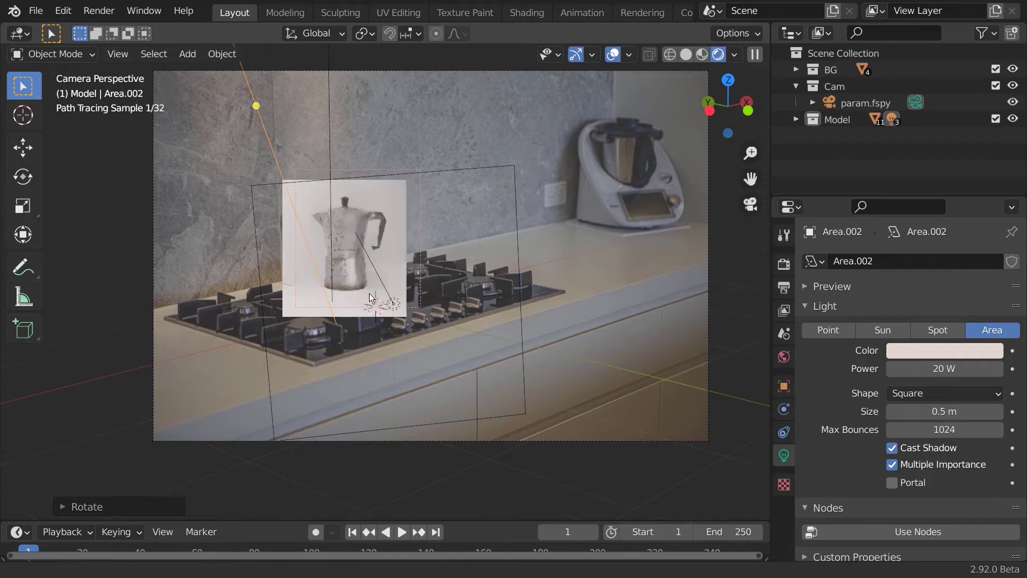
scroll(359, 289, up, 2)
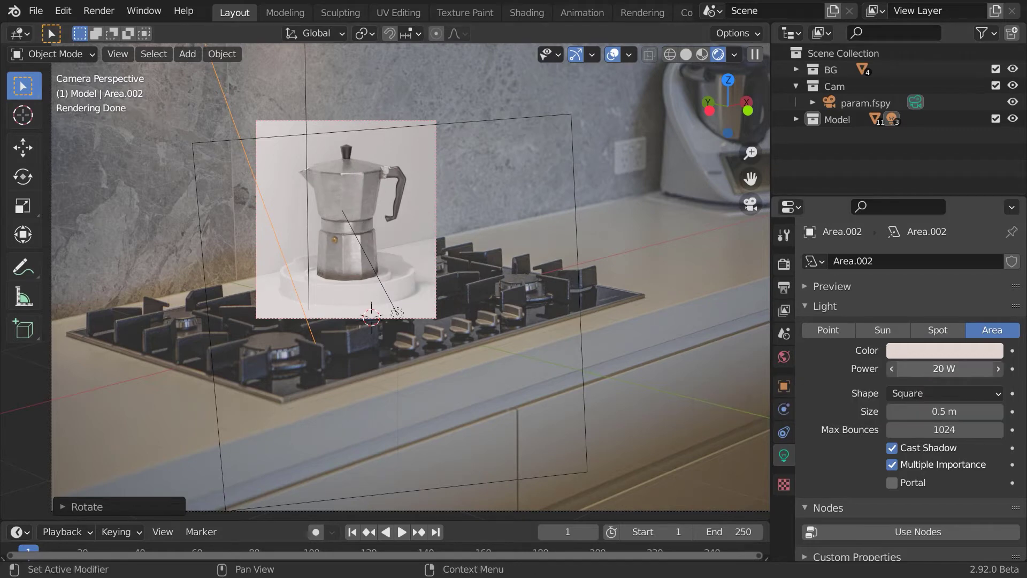
click(784, 357)
click(965, 501)
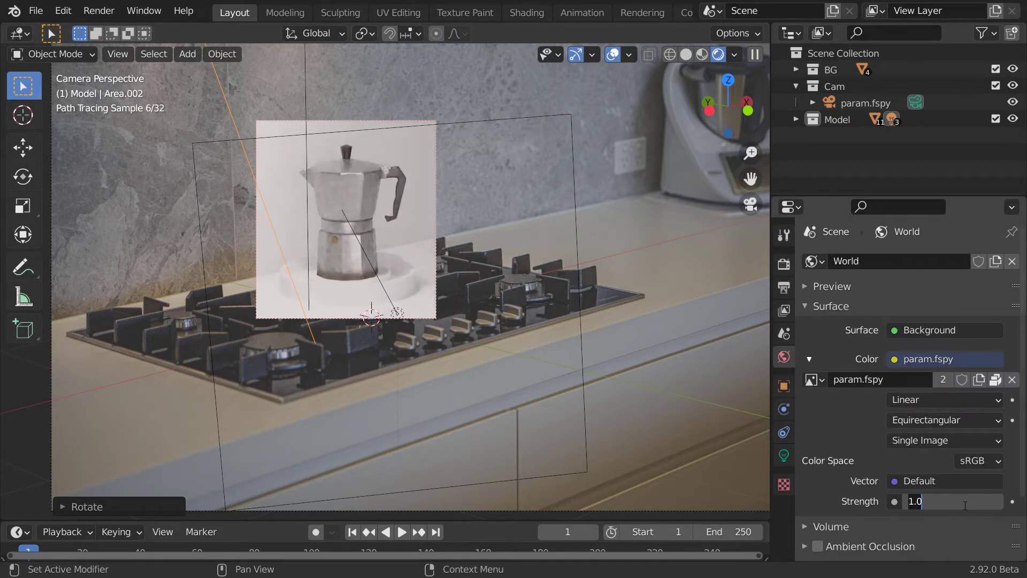
text(0.6)
key(Return)
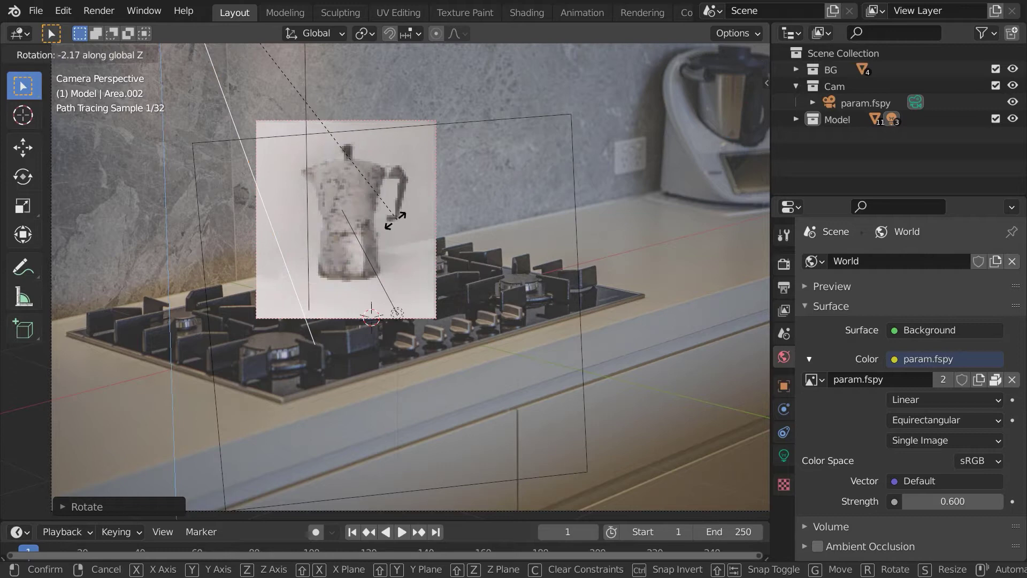
click(326, 228)
- Try a power of 20 W on the large front area light and return it to 100 W
click(306, 106)
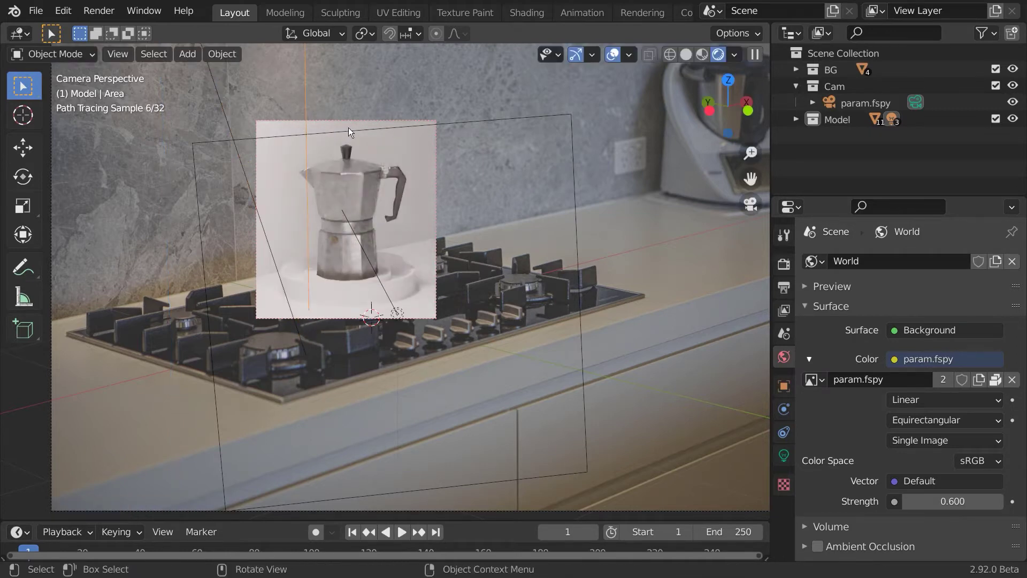
click(784, 455)
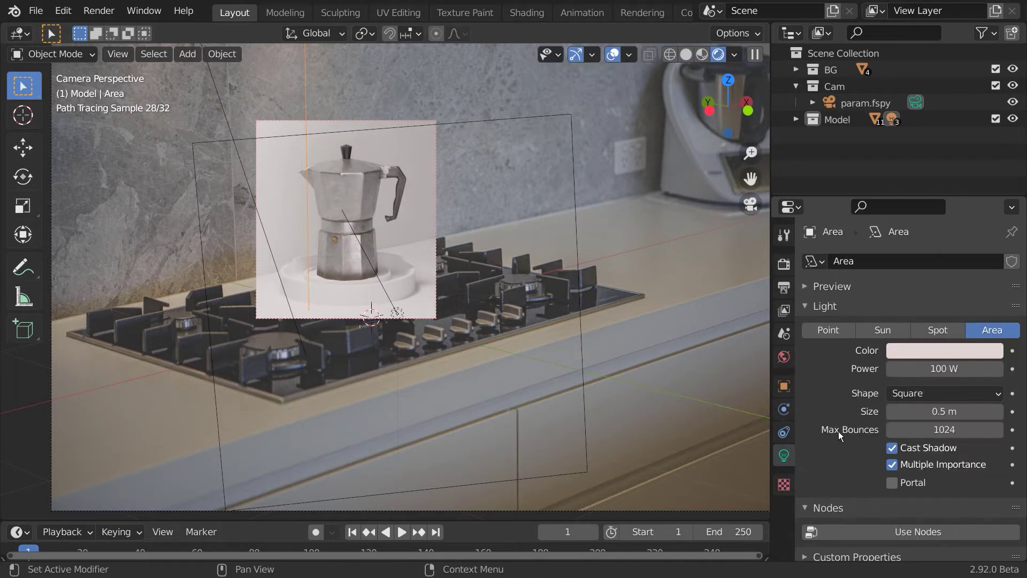
click(385, 298)
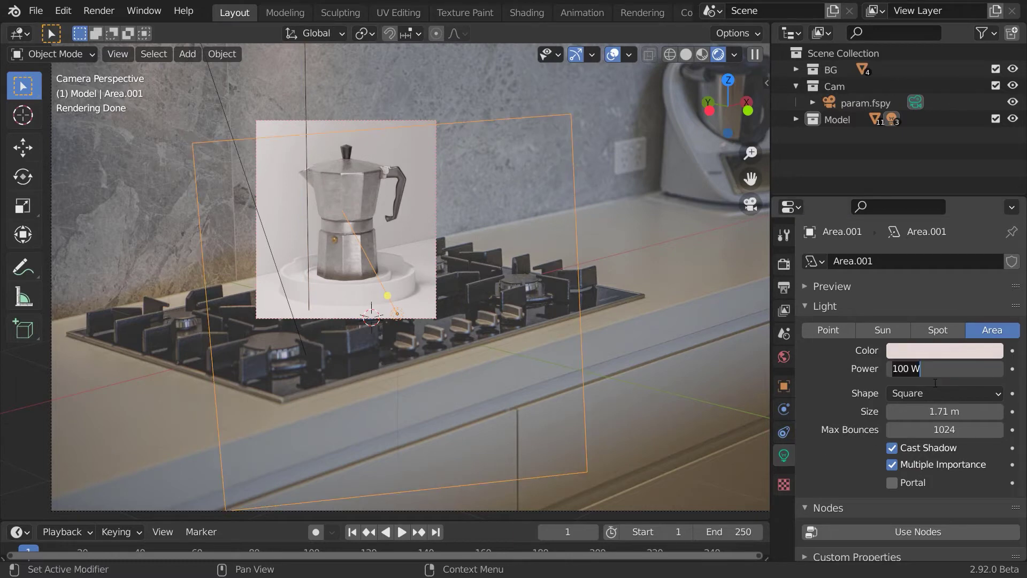
text(20)
key(Return)
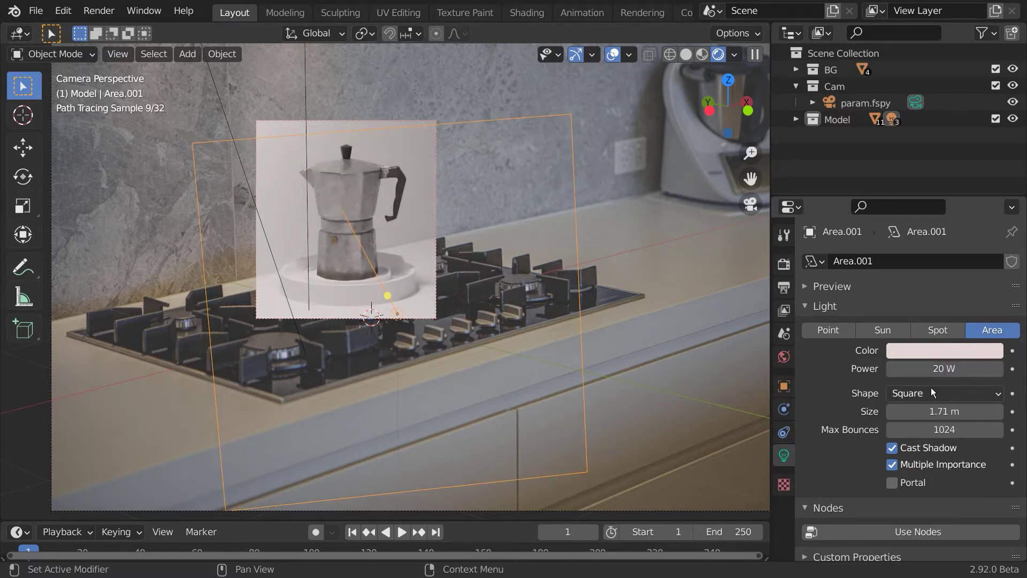
click(949, 371)
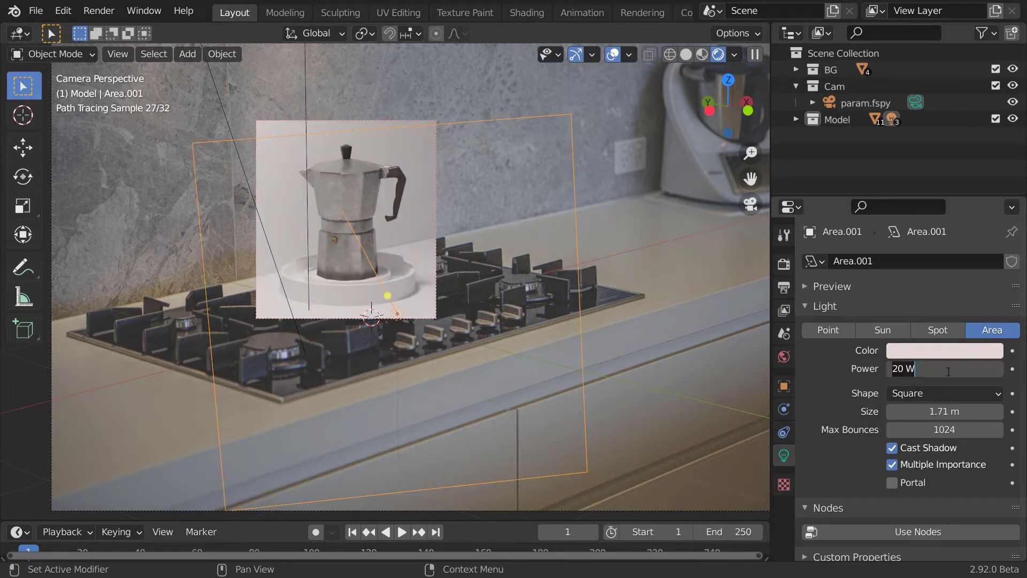
text(100)
key(Return)
- Try a size of 4 m for the large front area light and settle on 2 m
click(944, 411)
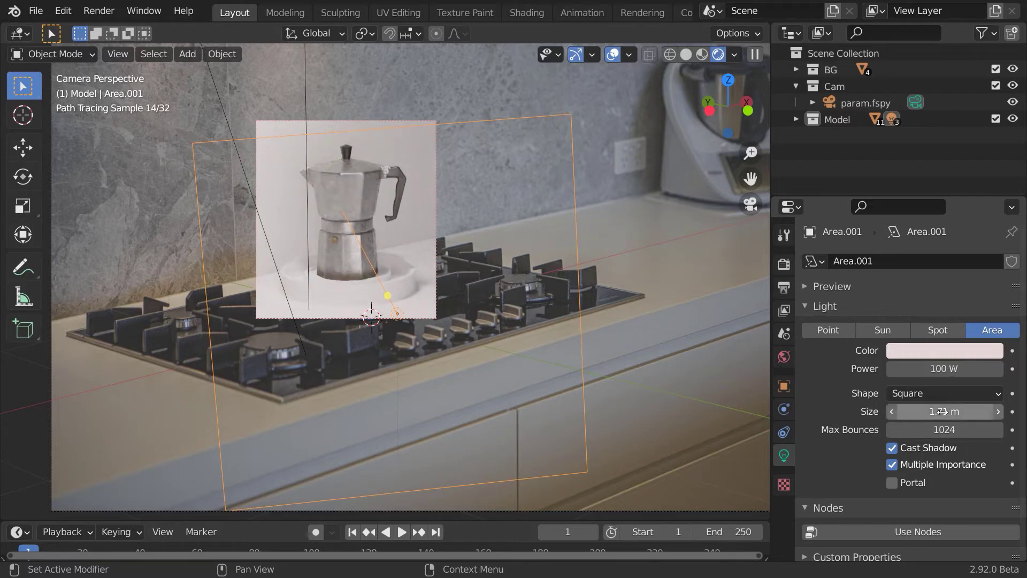
text(4)
key(Return)
click(944, 412)
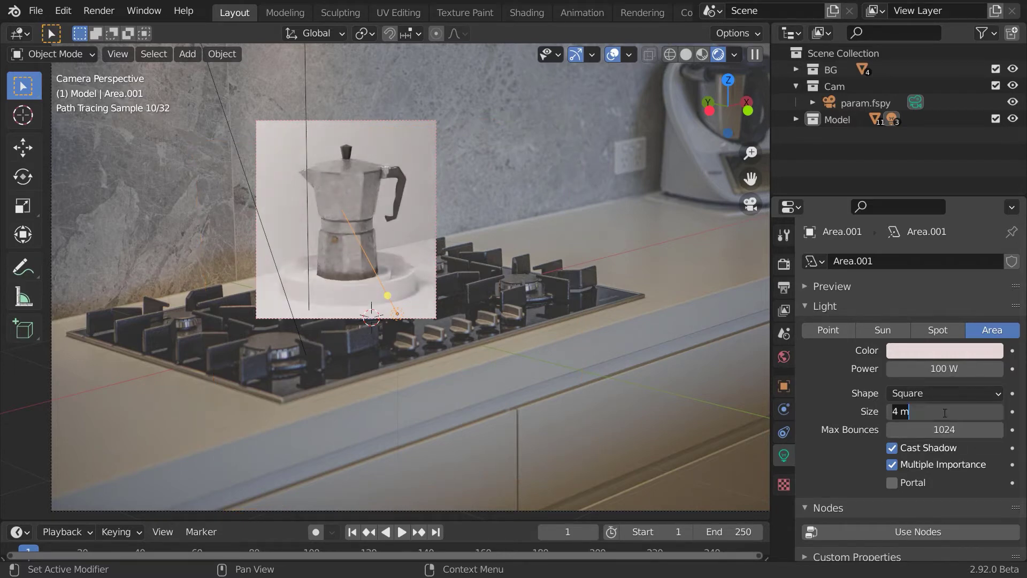
text(2)
key(Return)
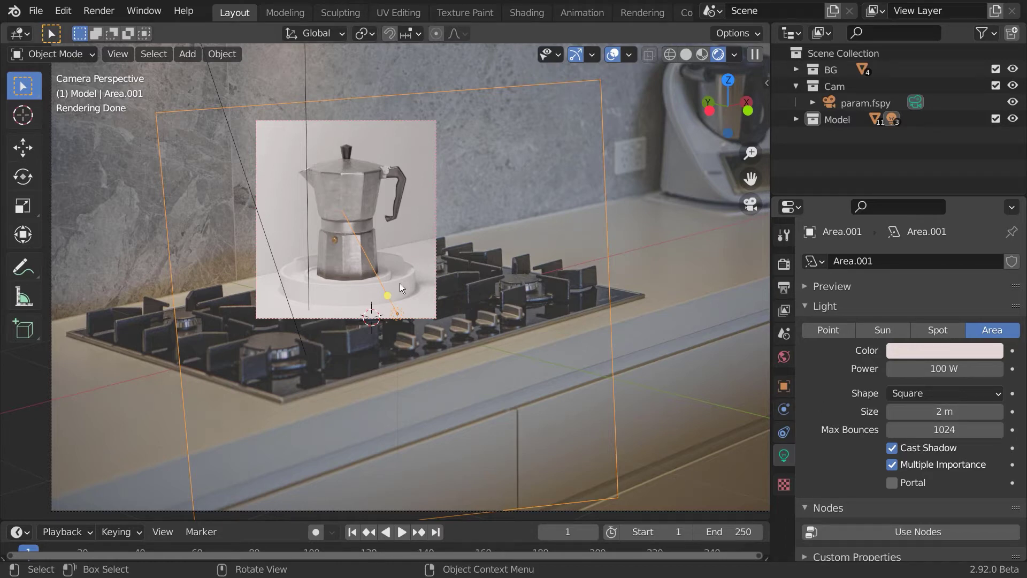
- Join the cooktop slab, wok support, countertop and wall plane into one object, working in solid shading
click(686, 55)
scroll(451, 342, down, 2)
scroll(426, 329, up, 1)
click(425, 329)
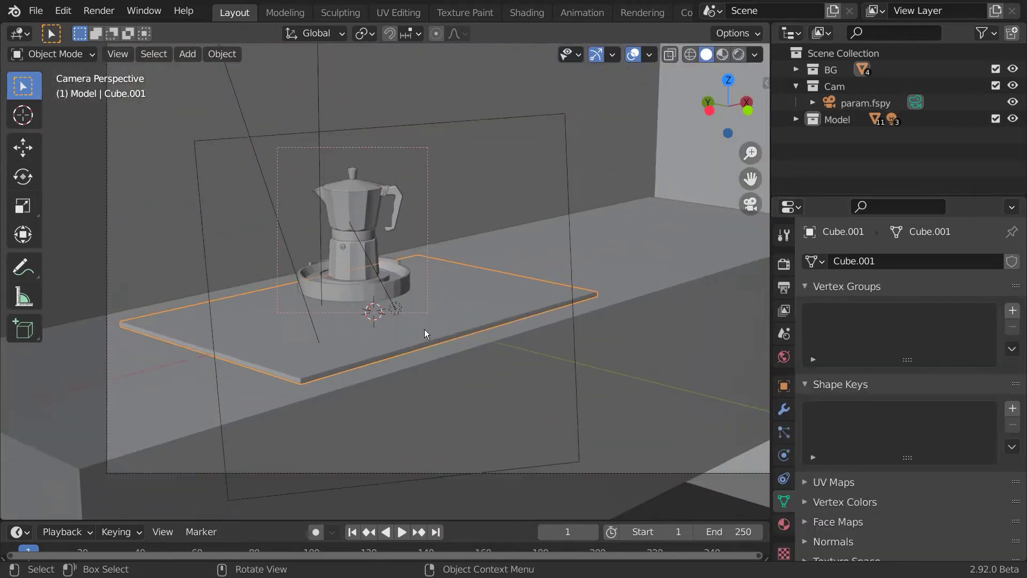
click(355, 284)
click(662, 273)
click(662, 273)
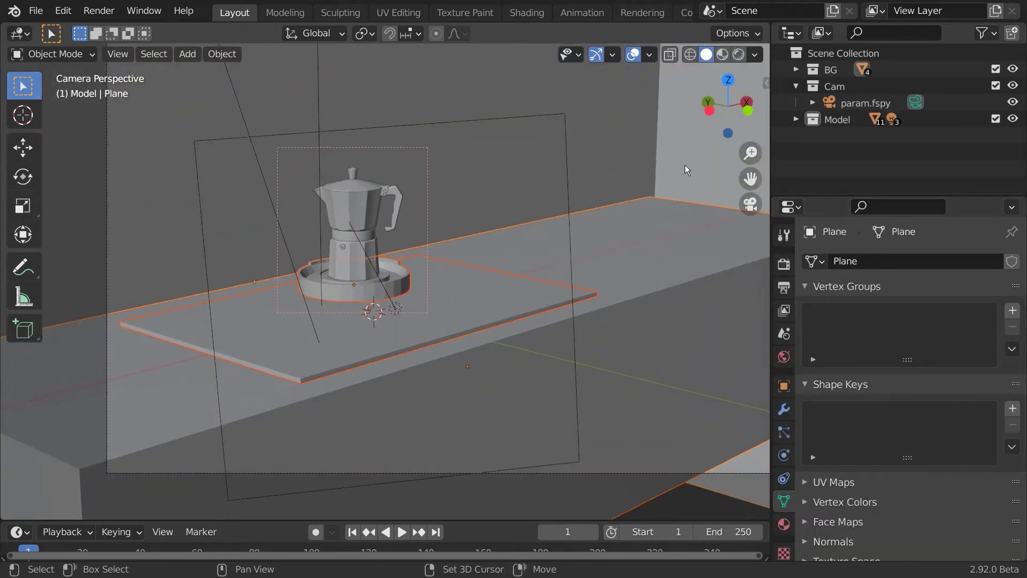
middle_drag(628, 219, 437, 315)
key(KP_0)
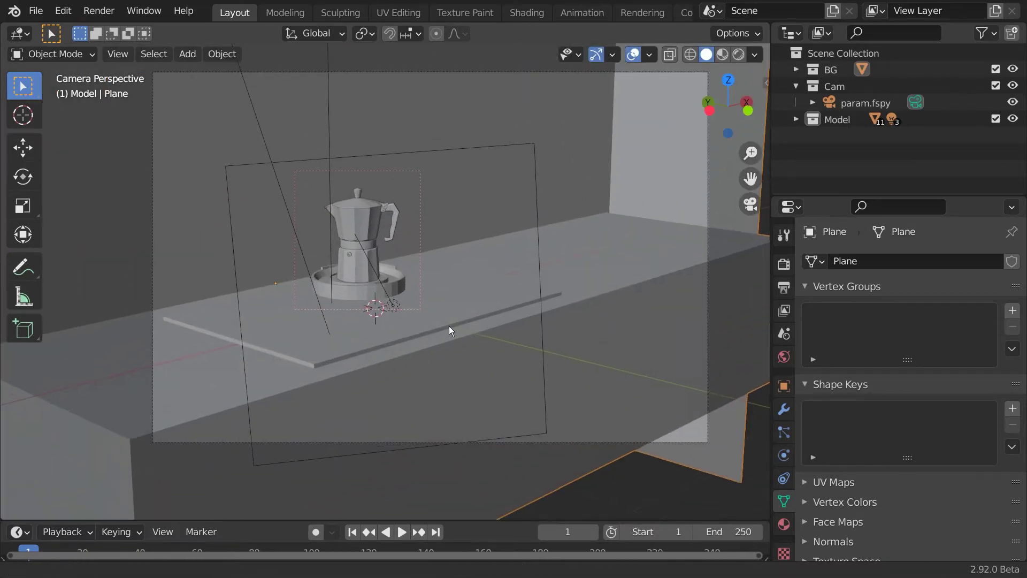
- Save the file and switch to the Shading workspace with the scene shown through the camera
key(ctrl+s)
click(525, 12)
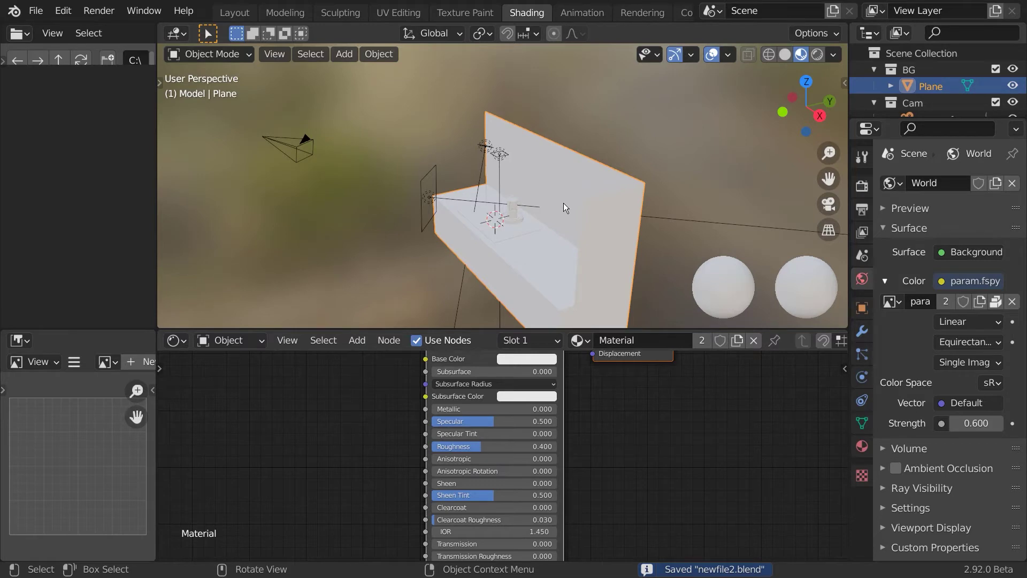
key(KP_0)
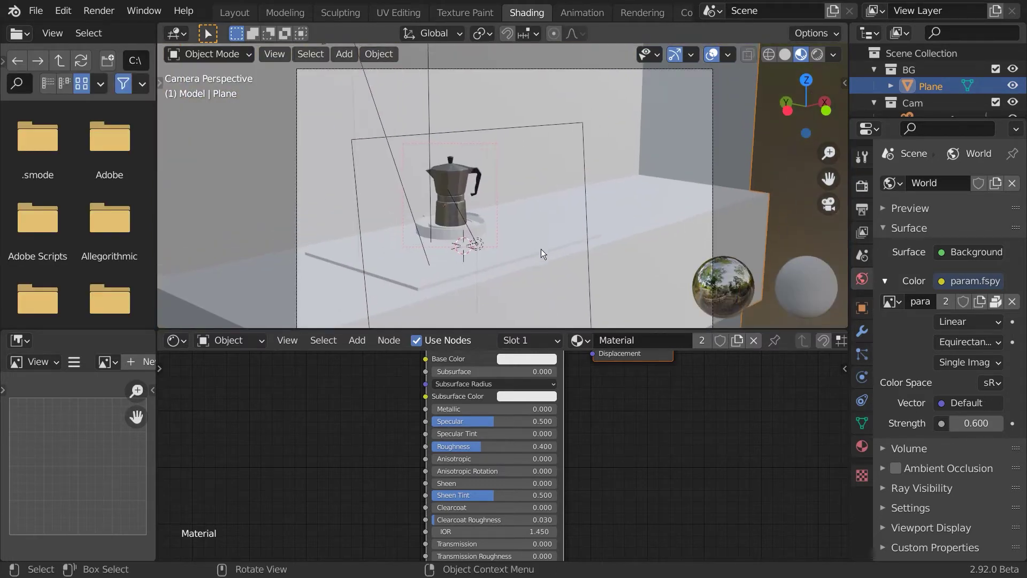
- Add an image texture with mapping and texture coordinate nodes to the background material's base color and load the param.fspy image
middle_drag(637, 422, 655, 532)
middle_drag(487, 415, 522, 407)
click(521, 406)
key(ctrl+t)
scroll(465, 437, down, 1)
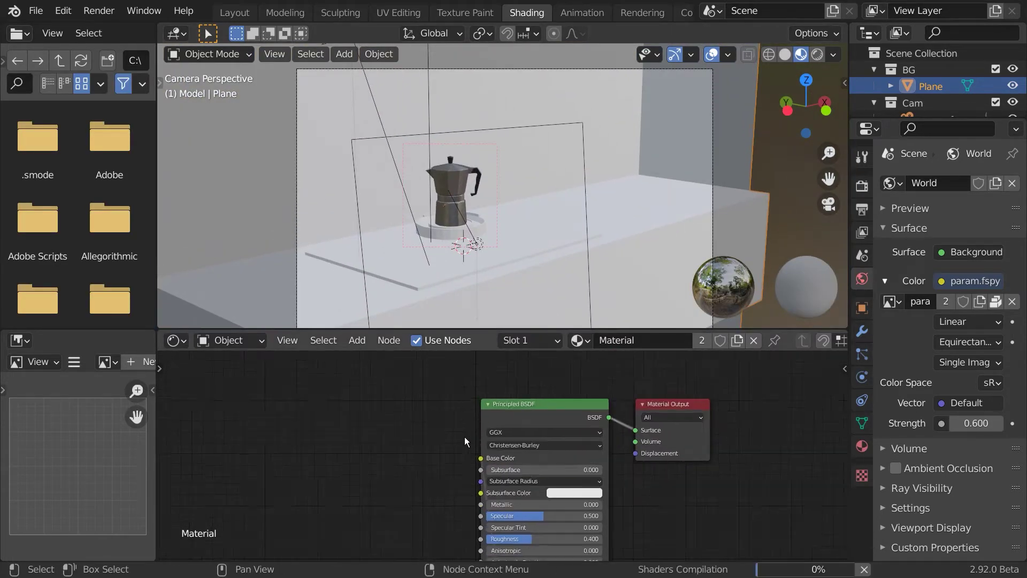
key(ctrl+t)
scroll(432, 417, down, 2)
click(365, 410)
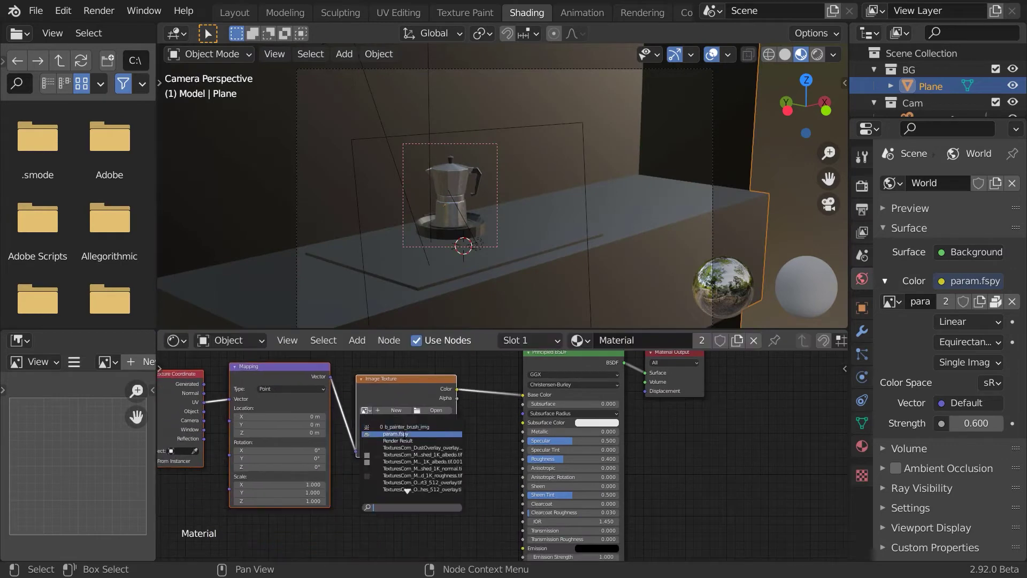
click(404, 433)
middle_drag(488, 433, 526, 437)
scroll(514, 397, up, 3)
middle_drag(515, 398, 510, 437)
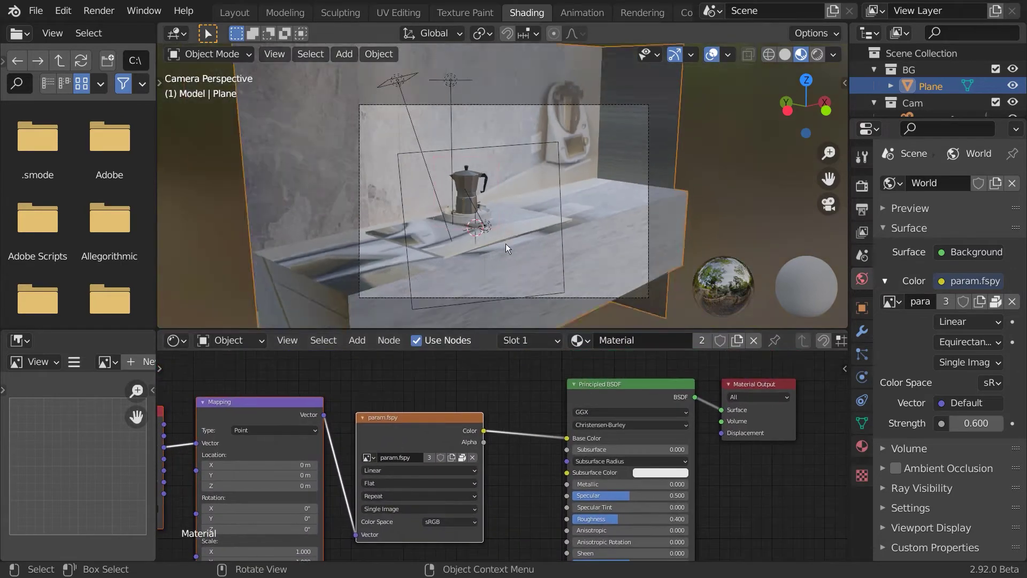
- Try projecting the joined background mesh's UVs from the camera view
key(Tab)
key(u)
click(544, 347)
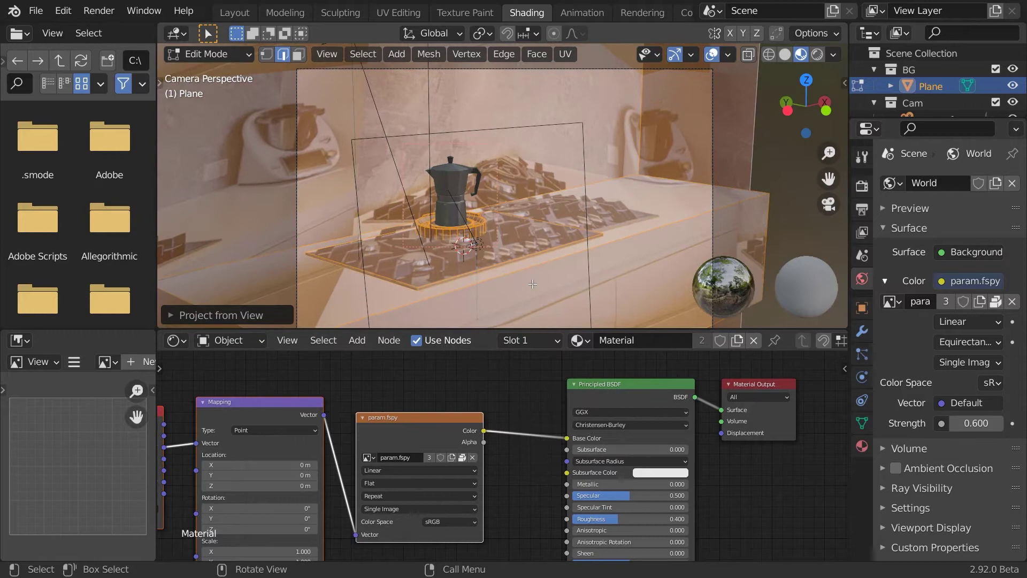
scroll(547, 268, up, 2)
key(u)
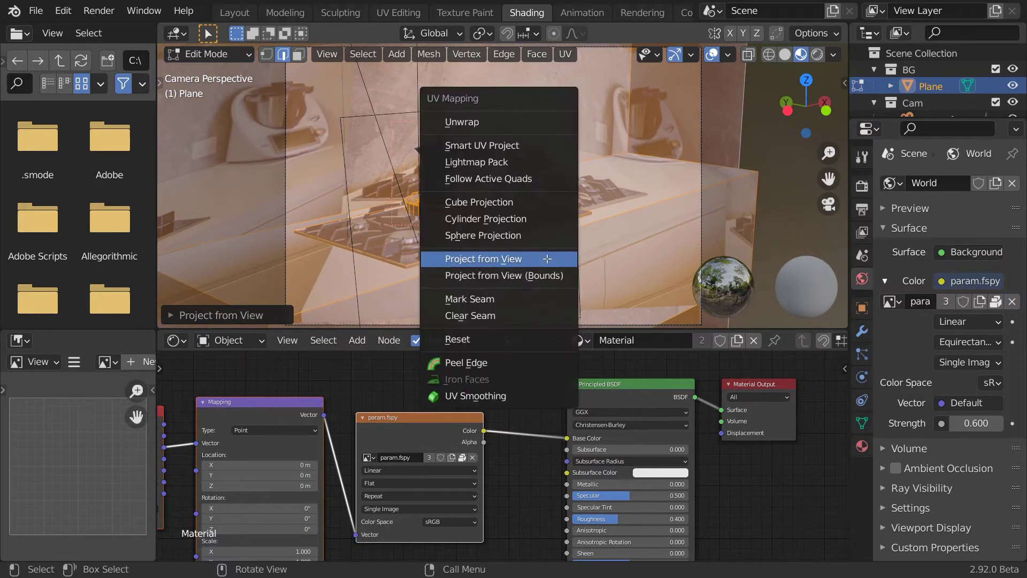
click(547, 258)
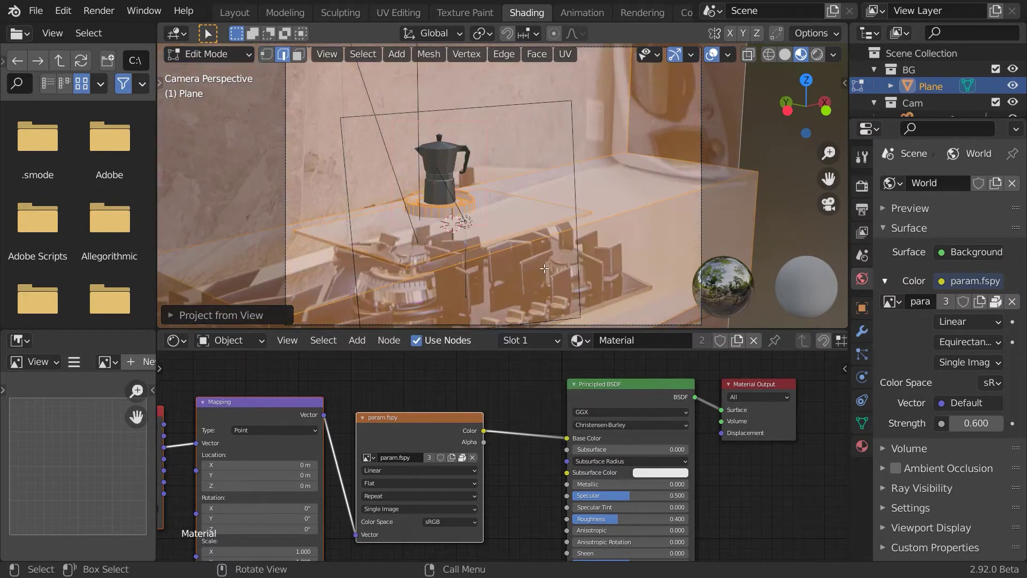
key(u)
click(544, 265)
key(Tab)
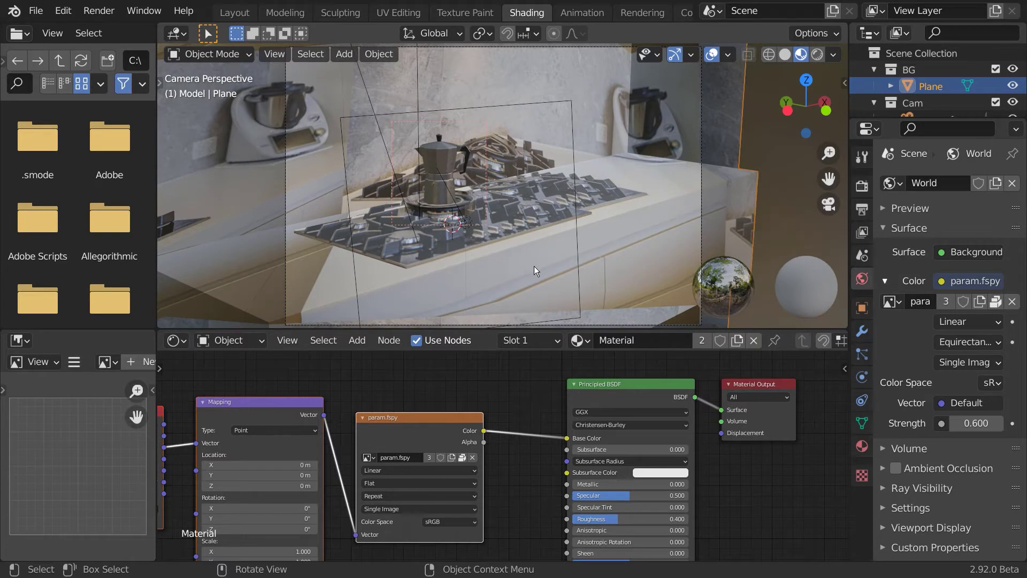
- Subdivide the whole joined background mesh four times
key(Tab)
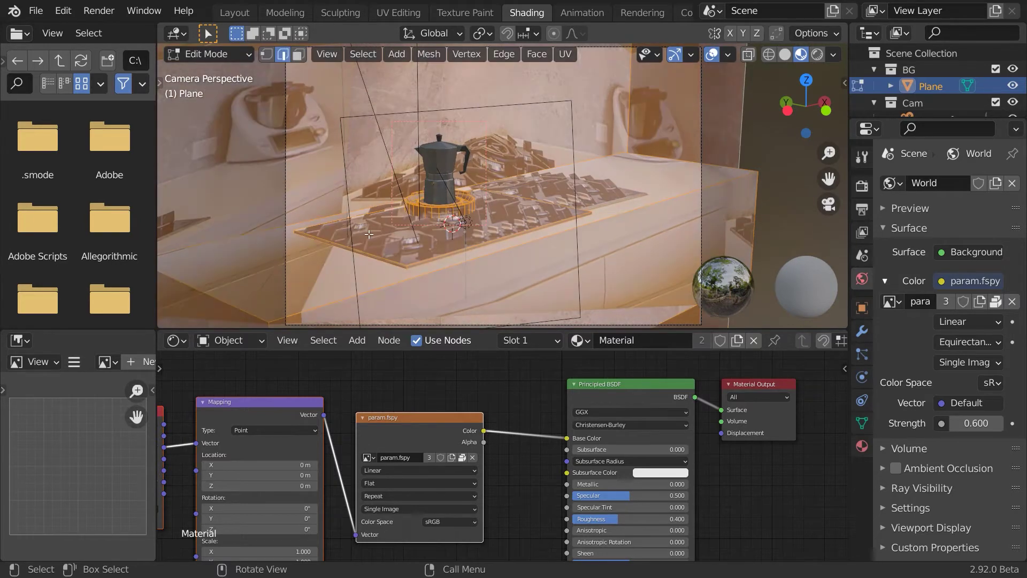
key(ctrl+r)
key(Escape)
scroll(318, 208, down, 4)
scroll(318, 208, up, 3)
right_click(430, 185)
click(383, 123)
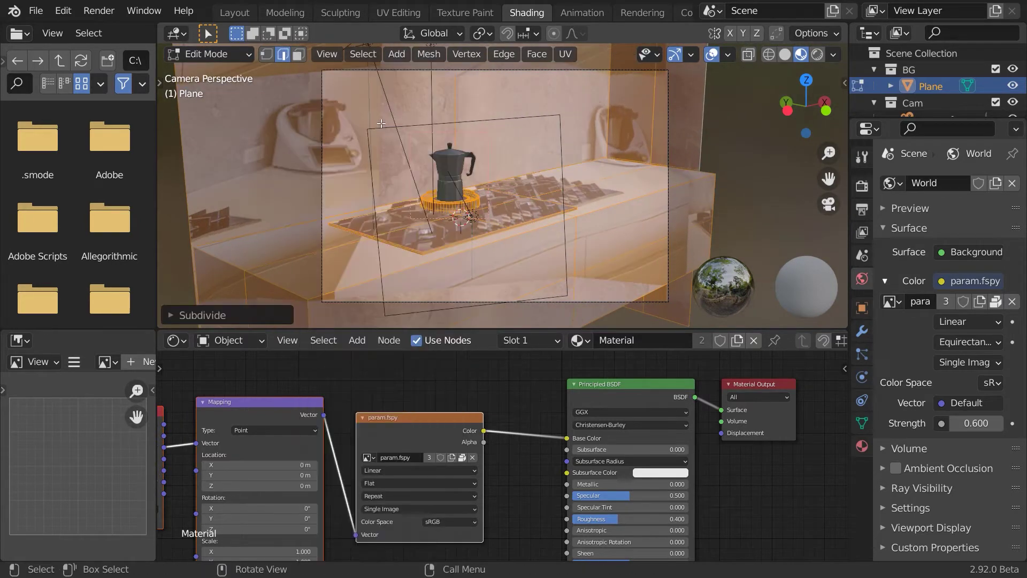
right_click(383, 123)
click(383, 123)
right_click(383, 123)
click(383, 123)
right_click(383, 123)
click(383, 123)
key(Tab)
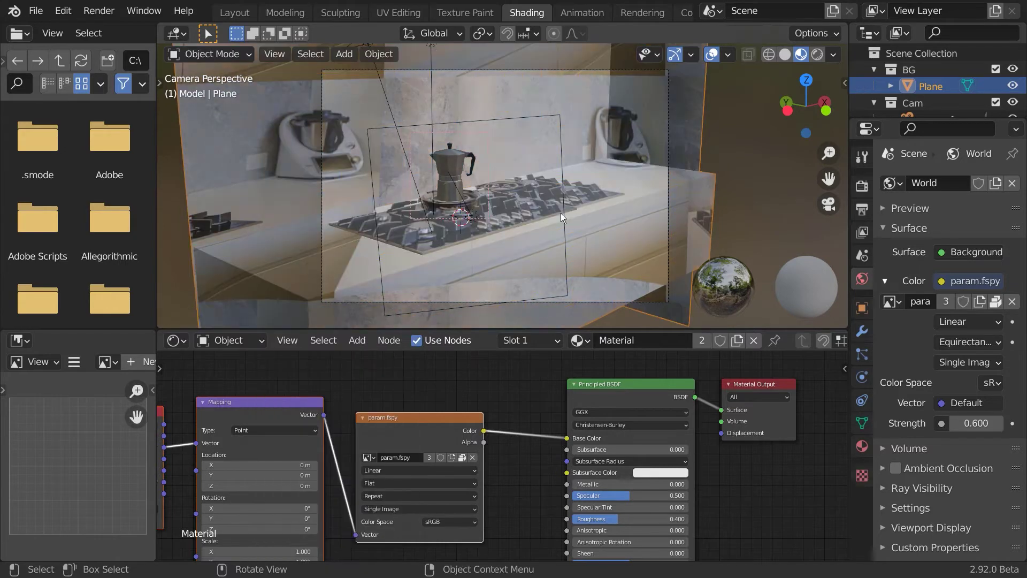
- Apply the background mesh's transforms and reproject its UVs from the camera view, checking the result in rendered shading
key(ctrl+a)
click(545, 260)
key(Tab)
key(u)
click(540, 218)
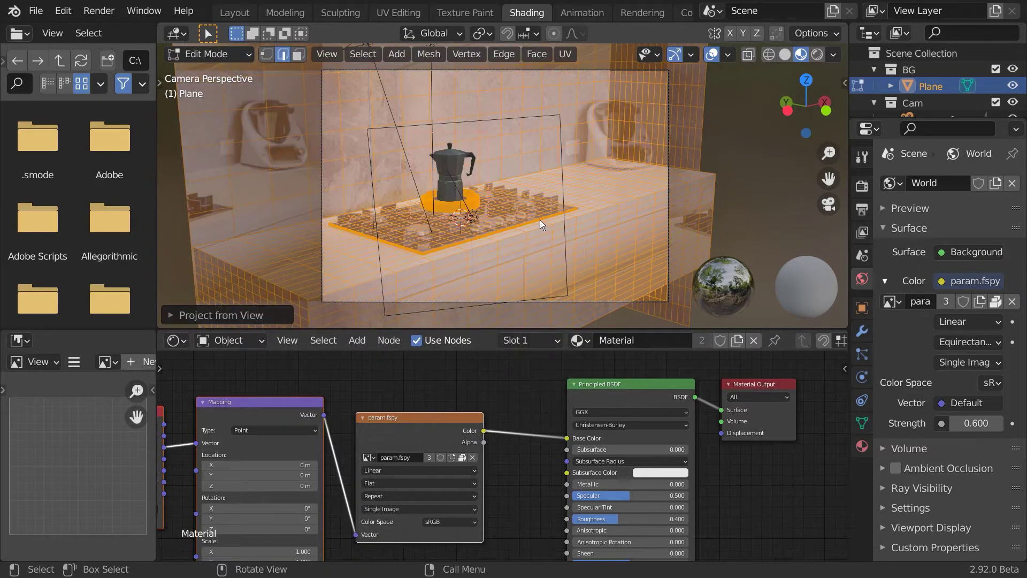
key(Tab)
scroll(543, 227, up, 2)
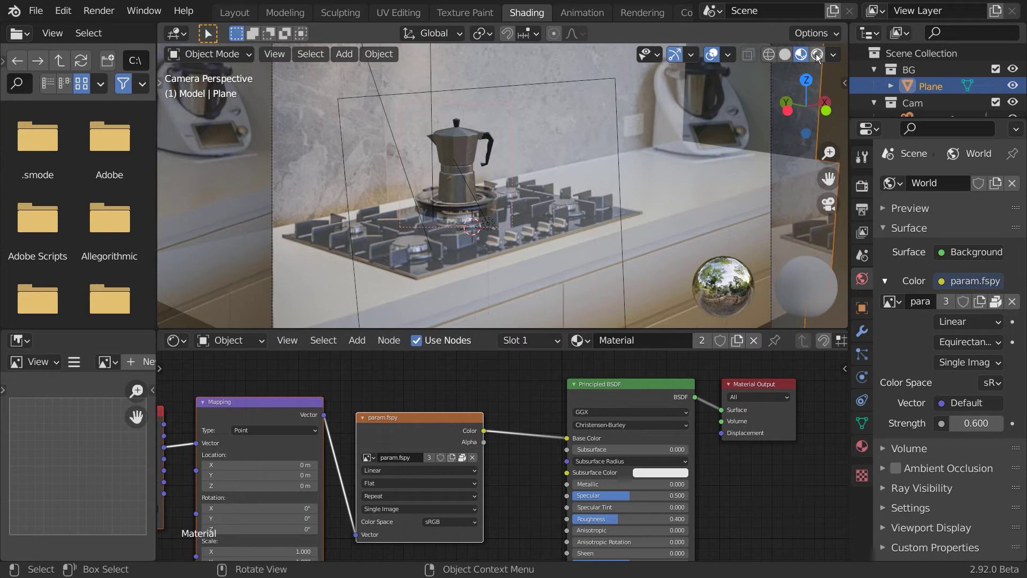
click(816, 54)
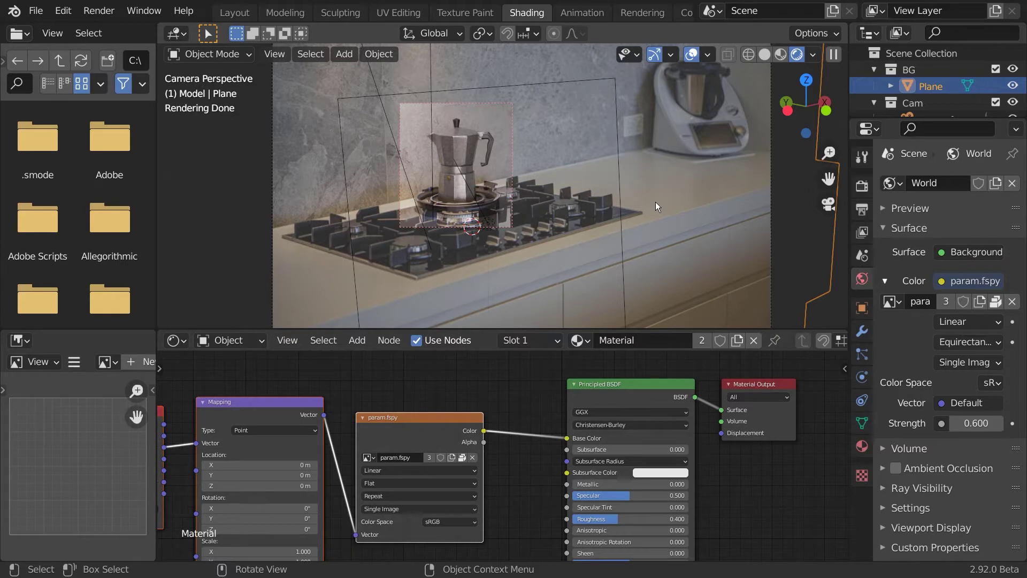
scroll(623, 161, up, 1)
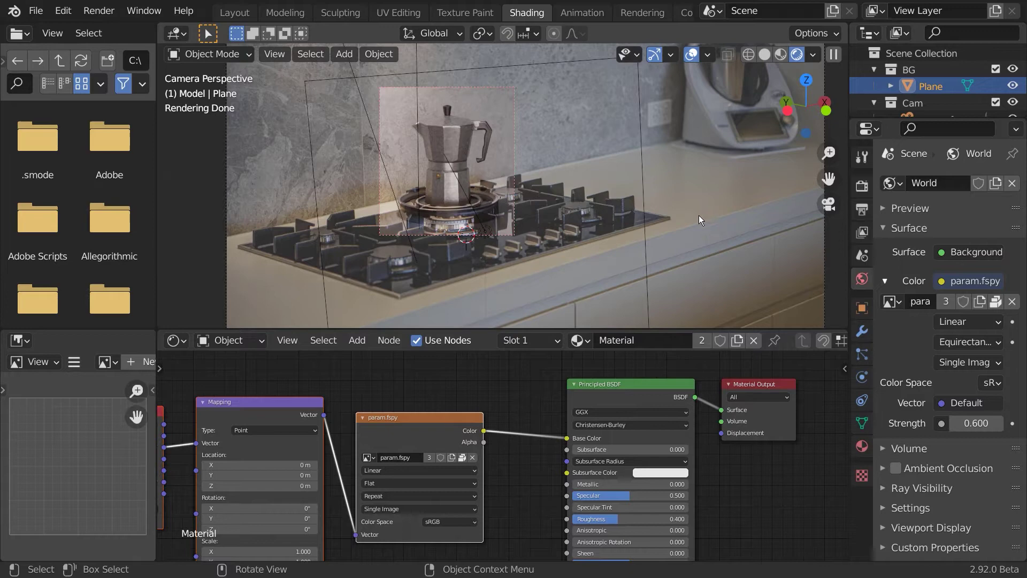
- View the moka pot up close in solid shading and select every object of the Model collection in an enlarged outliner
click(456, 170)
scroll(456, 170, up, 1)
scroll(880, 100, down, 1)
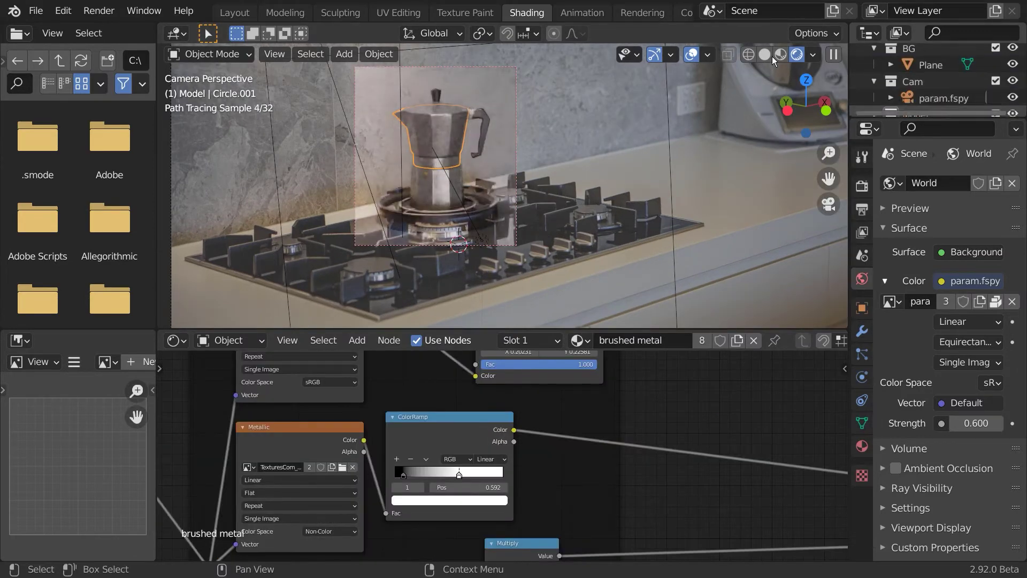
click(764, 55)
middle_drag(424, 206, 443, 204)
scroll(443, 204, up, 2)
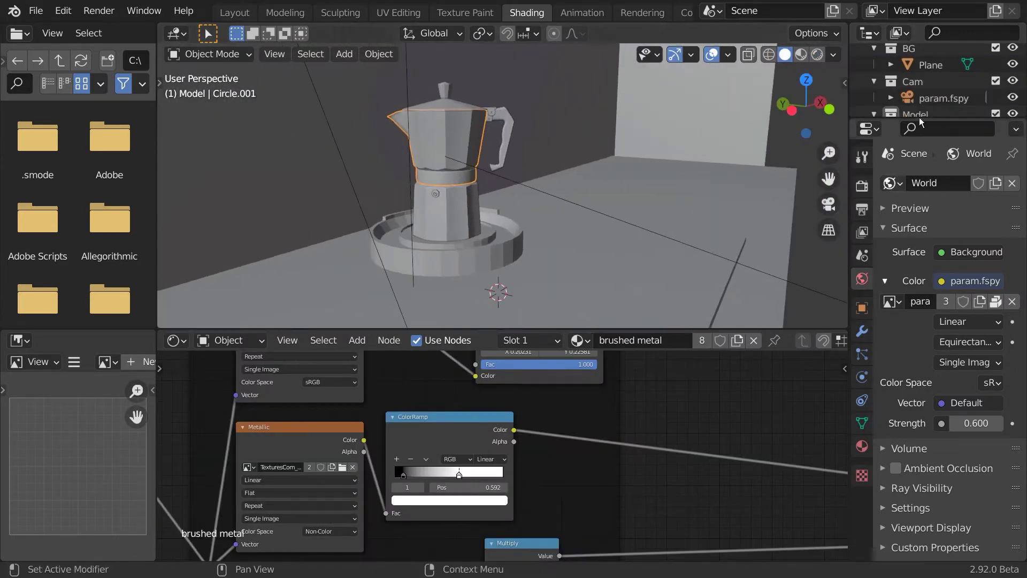
drag(928, 118, 937, 294)
click(873, 136)
click(873, 136)
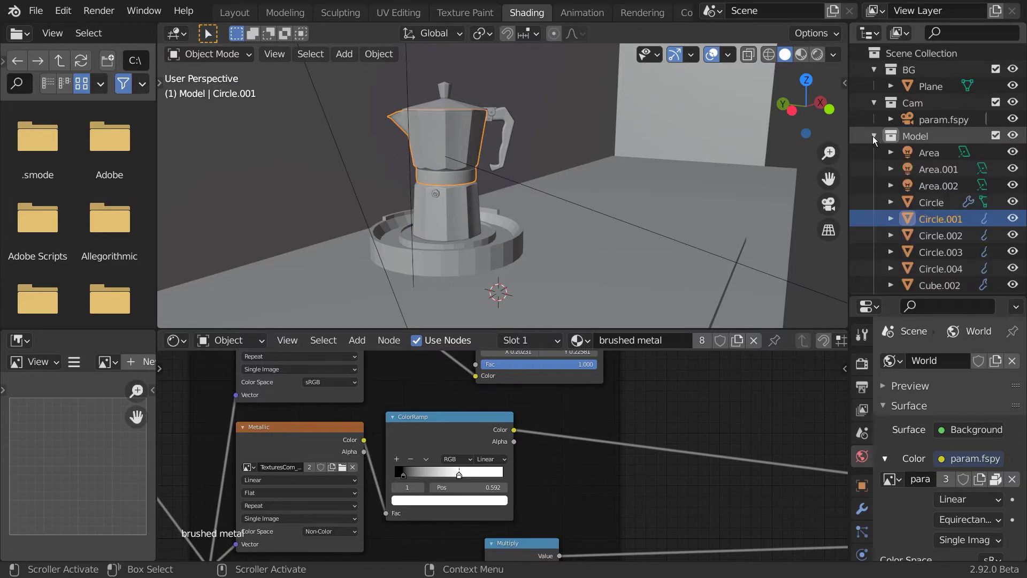
click(873, 136)
right_click(906, 138)
click(811, 172)
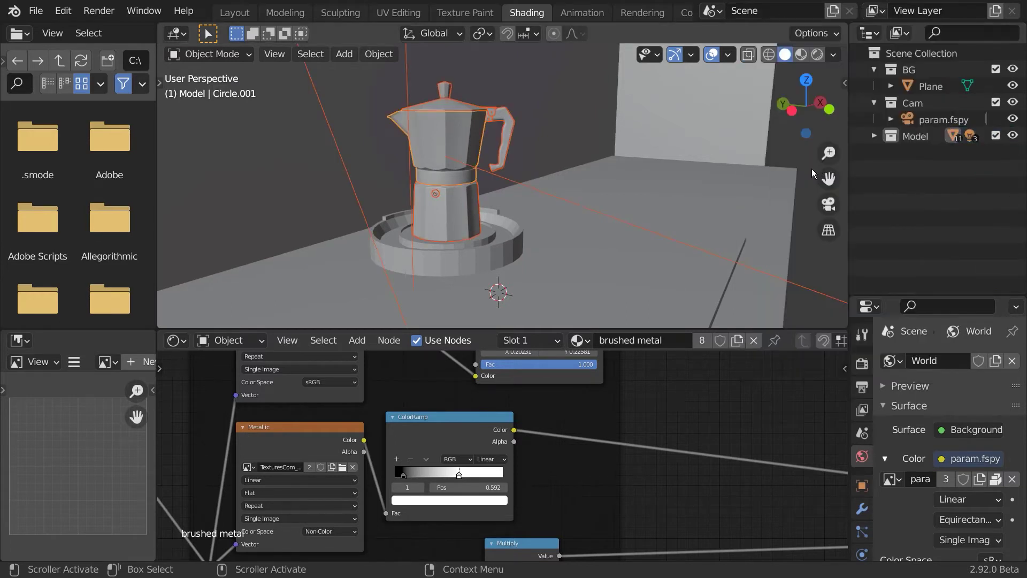
- Move the three area lights from the Model collection into the Cam collection
click(873, 135)
click(928, 152)
shift+click(934, 185)
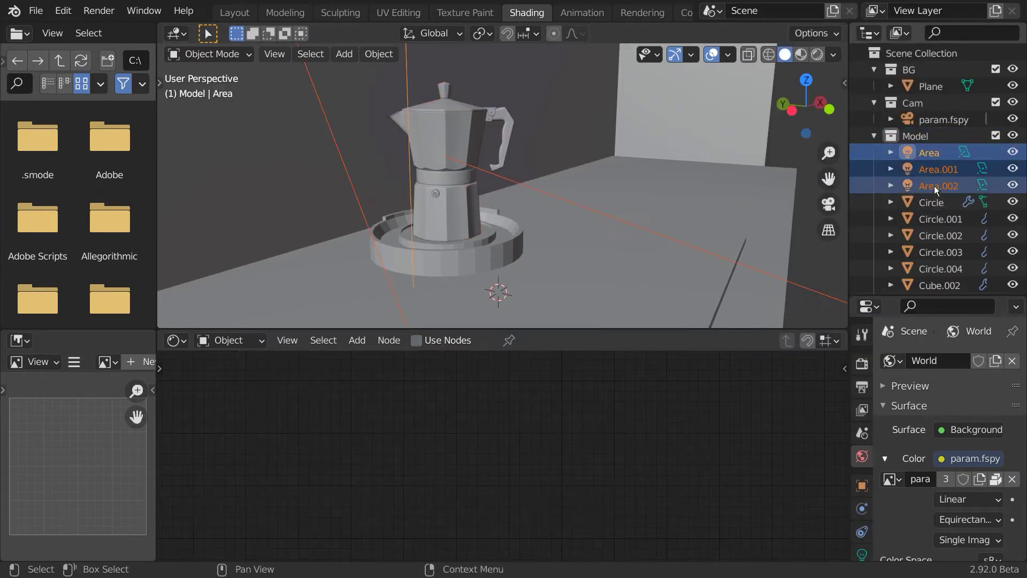
drag(934, 185, 929, 97)
- Select all moka pot parts in the Model collection and scale them up by about 1.05 in the front orthographic view
right_click(913, 186)
click(909, 191)
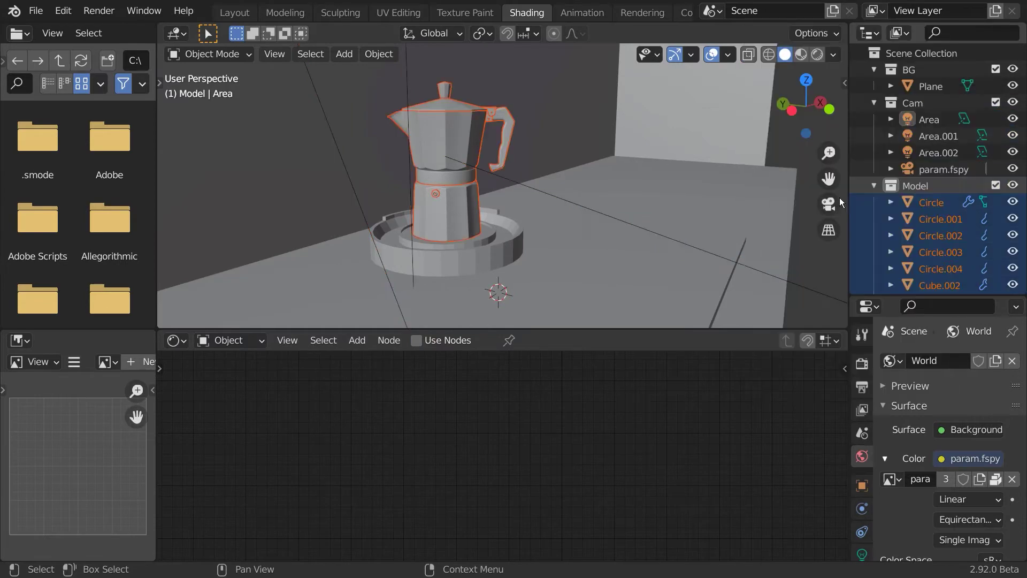
key(KP_Decimal)
key(KP_5)
key(KP_1)
key(s)
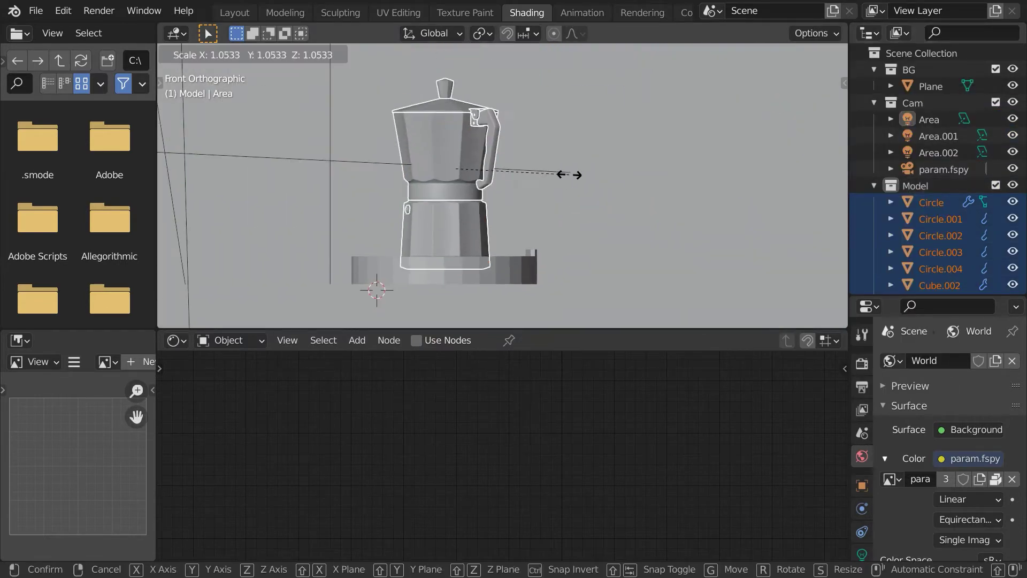
click(573, 174)
- Move the moka pot vertically so its base rests on the inner ring of the wok support
key(g)
key(z)
click(572, 153)
middle_drag(396, 208, 519, 194)
scroll(461, 238, up, 4)
key(g)
key(z)
click(527, 185)
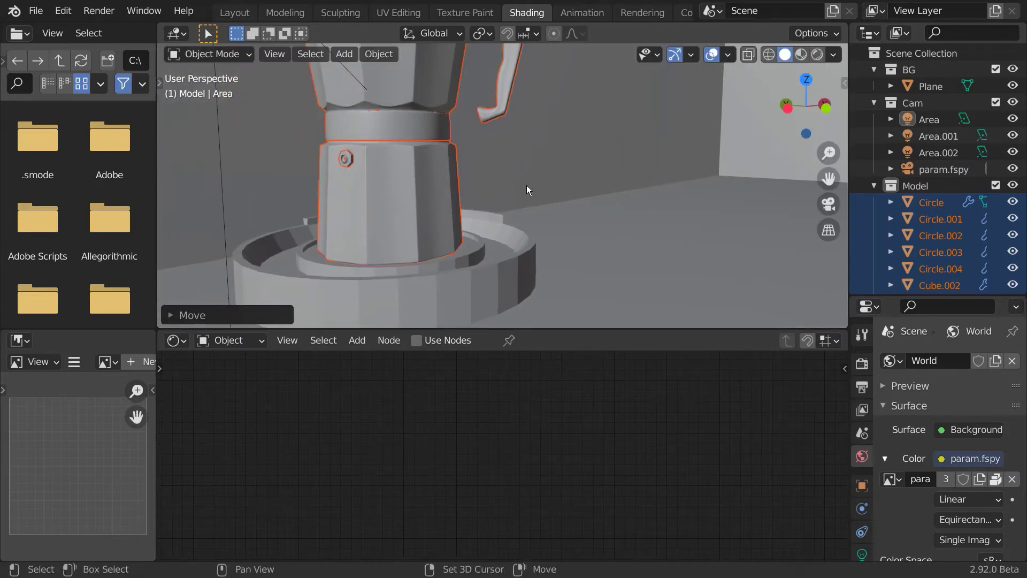
- Preview the scene through the camera in rendered shading and select the background mesh
key(KP_0)
click(817, 54)
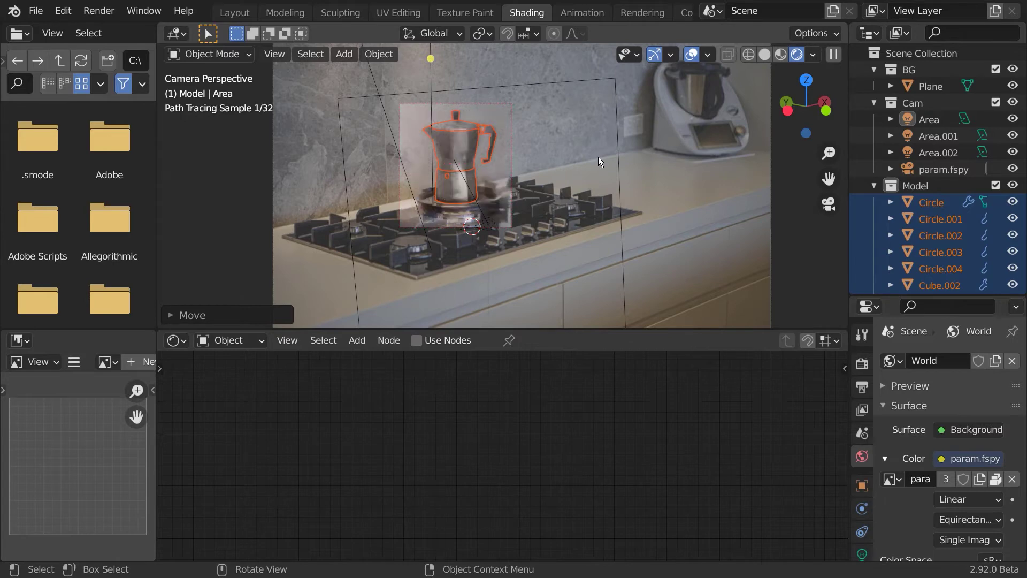
click(585, 158)
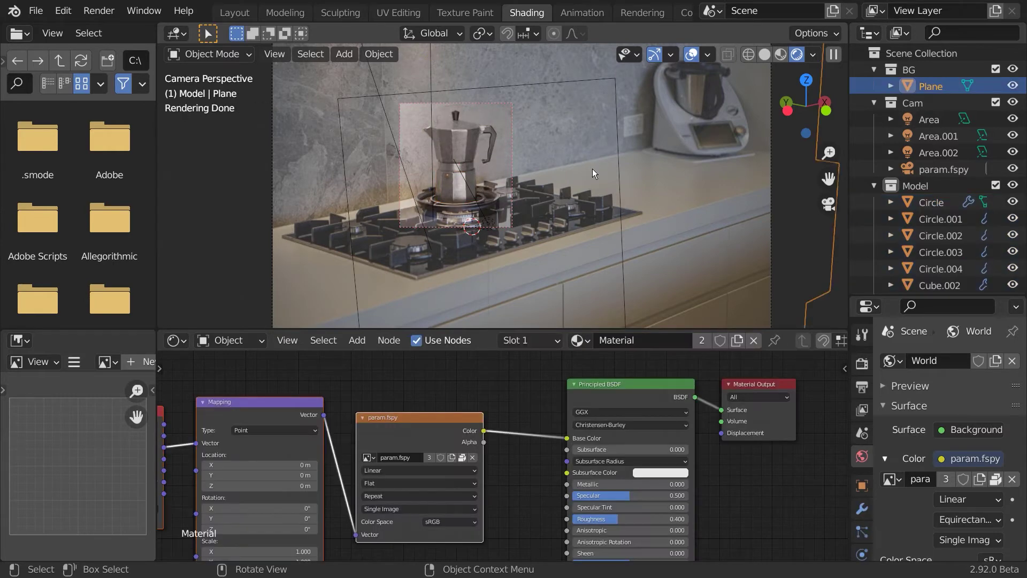
- In the Layout workspace, turn off Camera ray visibility for the background mesh
click(234, 12)
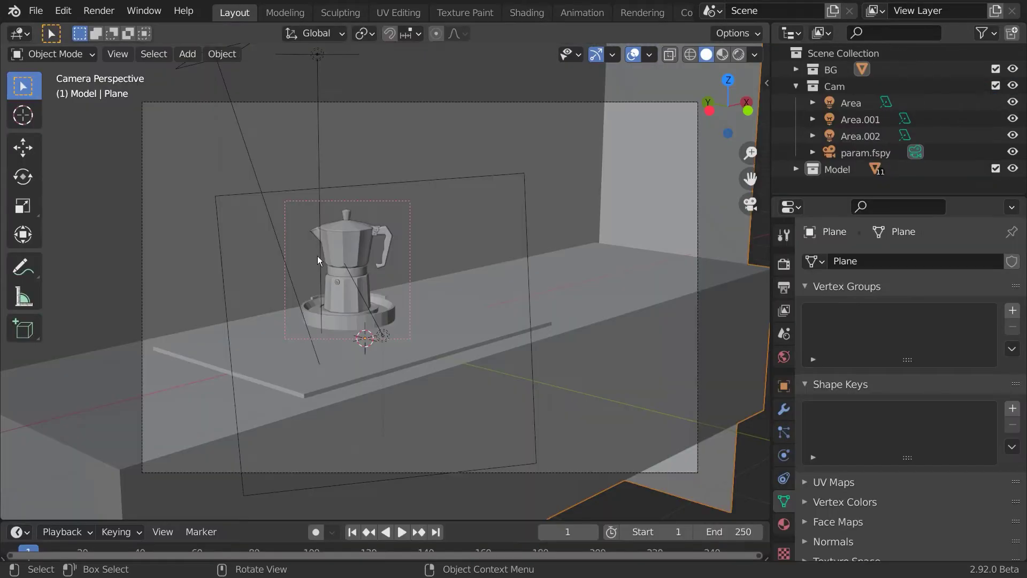
mouse_move(497, 321)
middle_down()
mouse_move(506, 323)
mouse_move(482, 364)
mouse_move(419, 327)
mouse_move(561, 334)
middle_up()
scroll(419, 327, up, 4)
click(783, 385)
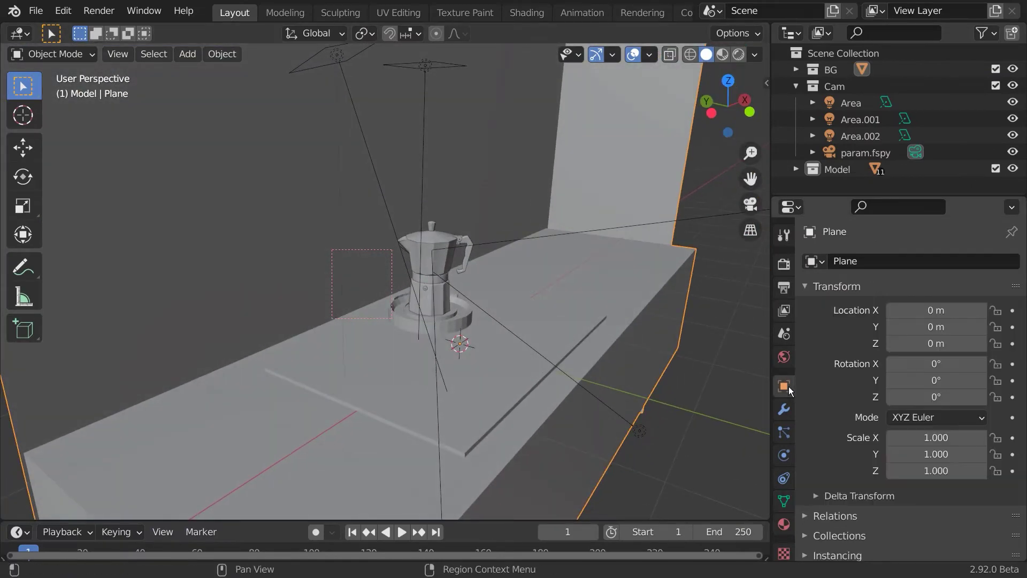
scroll(839, 407, down, 5)
click(832, 512)
scroll(866, 481, down, 6)
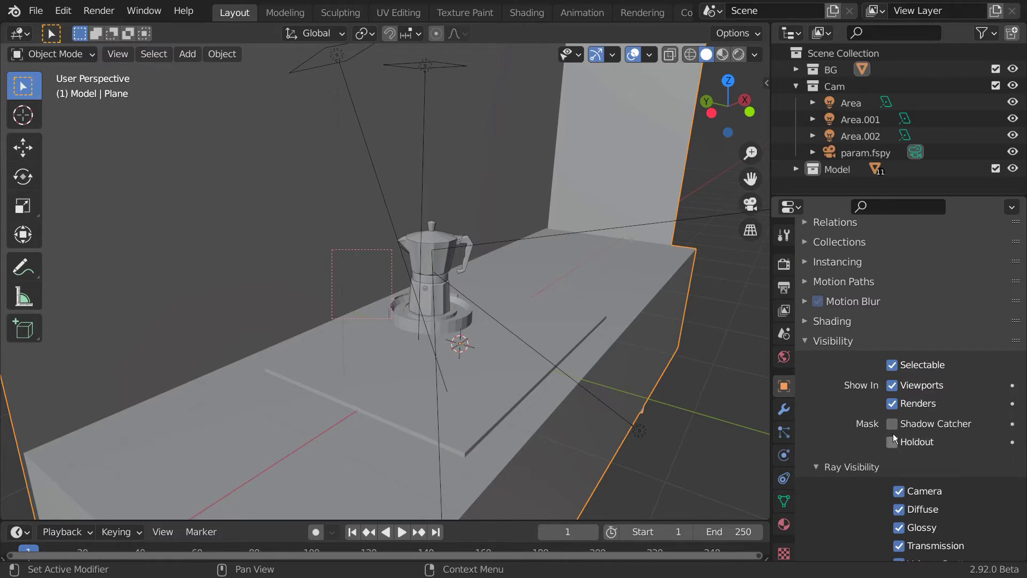
scroll(839, 412, down, 3)
scroll(838, 412, down, 1)
click(899, 405)
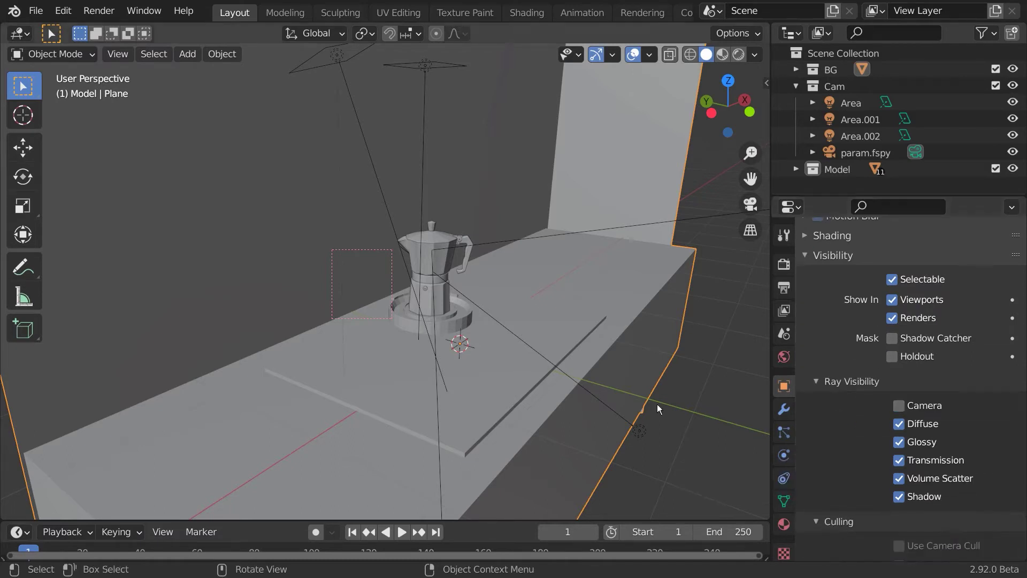
- Compare the background mesh with Camera ray visibility on and off in the rendered camera view, leaving it off
key(KP_0)
click(738, 54)
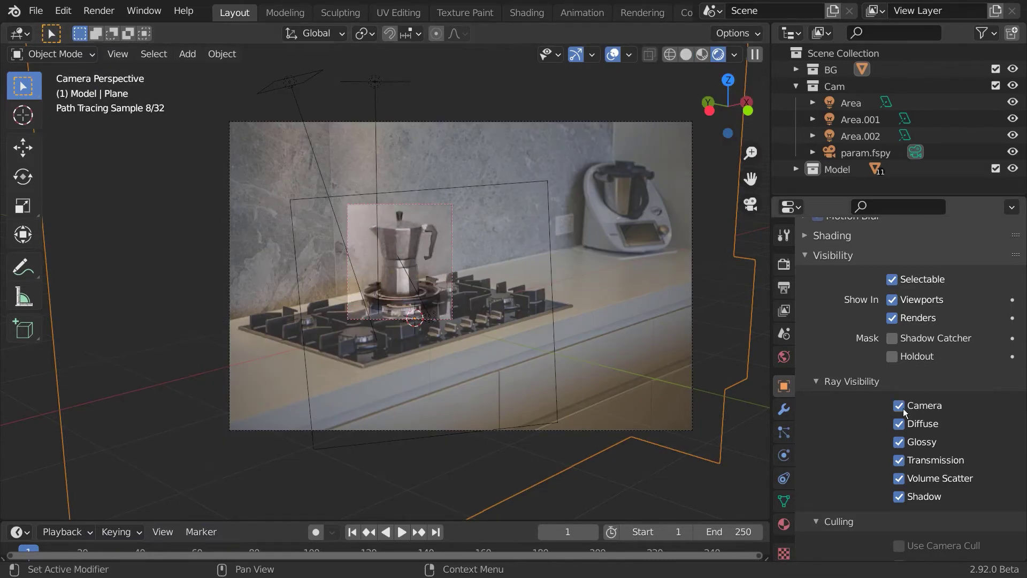
scroll(387, 265, up, 4)
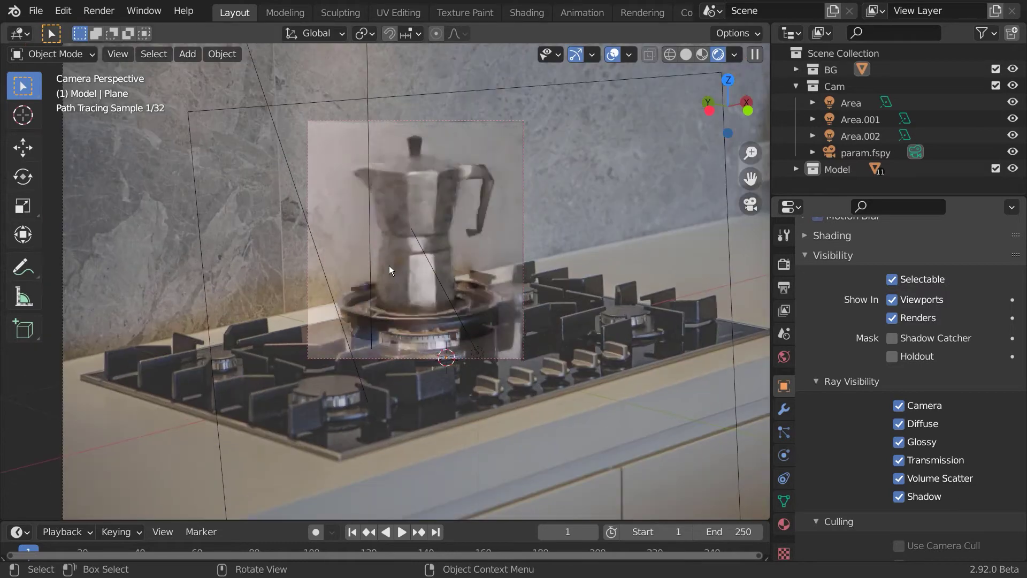
click(899, 405)
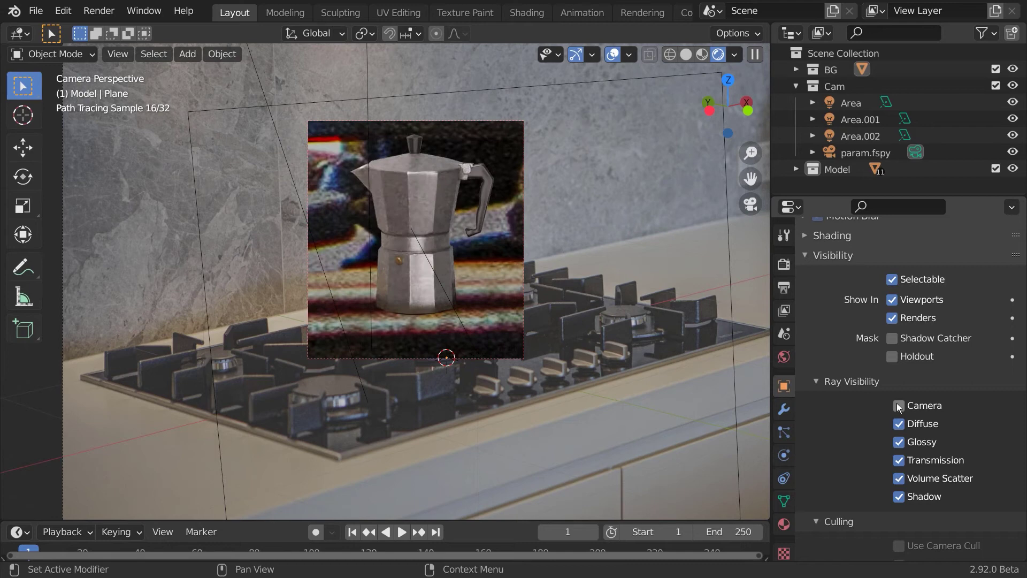
click(898, 405)
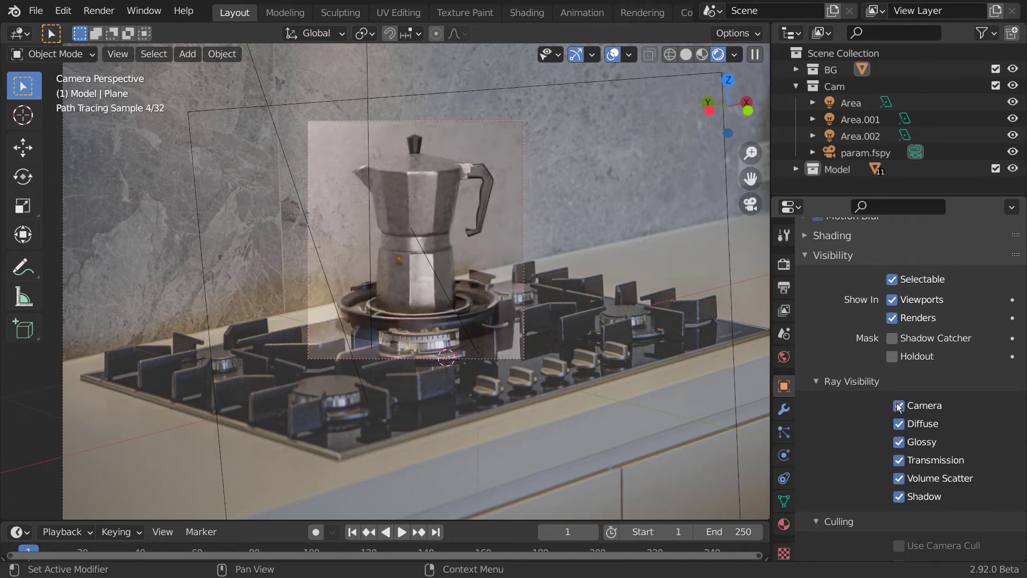
click(898, 406)
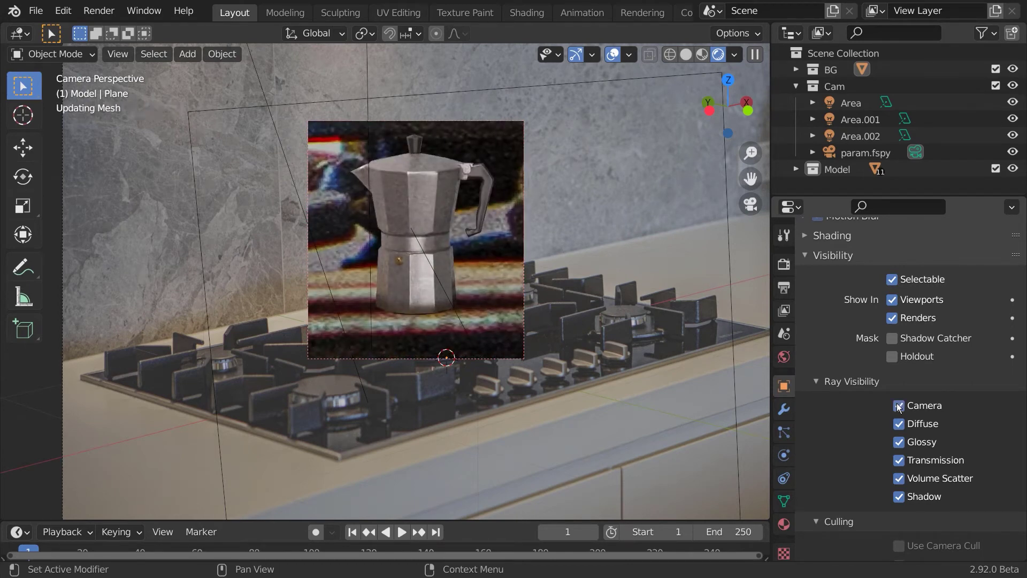
click(899, 405)
- Try turning off Glossy ray visibility for the background mesh and turn it back on
click(907, 427)
click(899, 443)
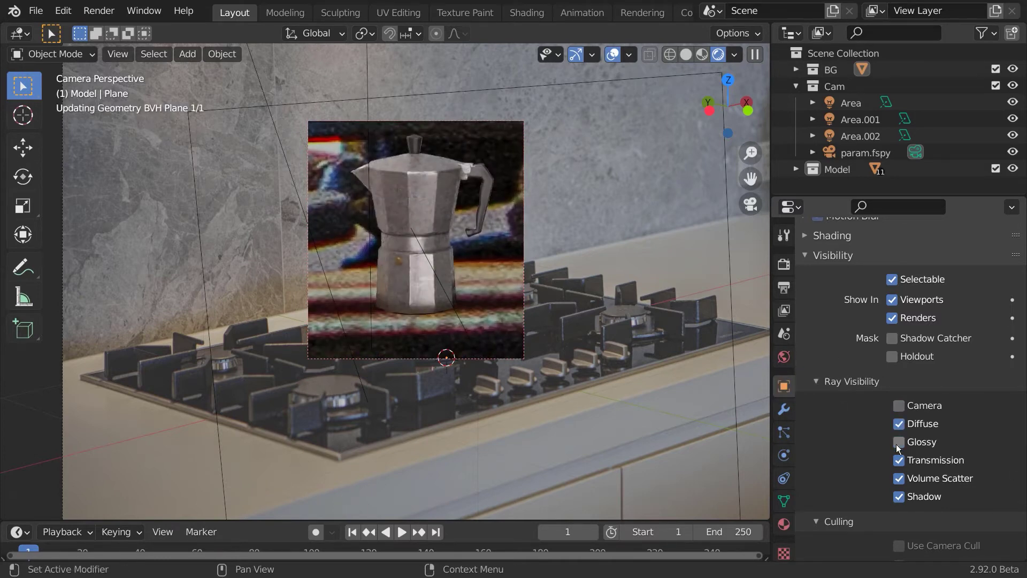
click(898, 442)
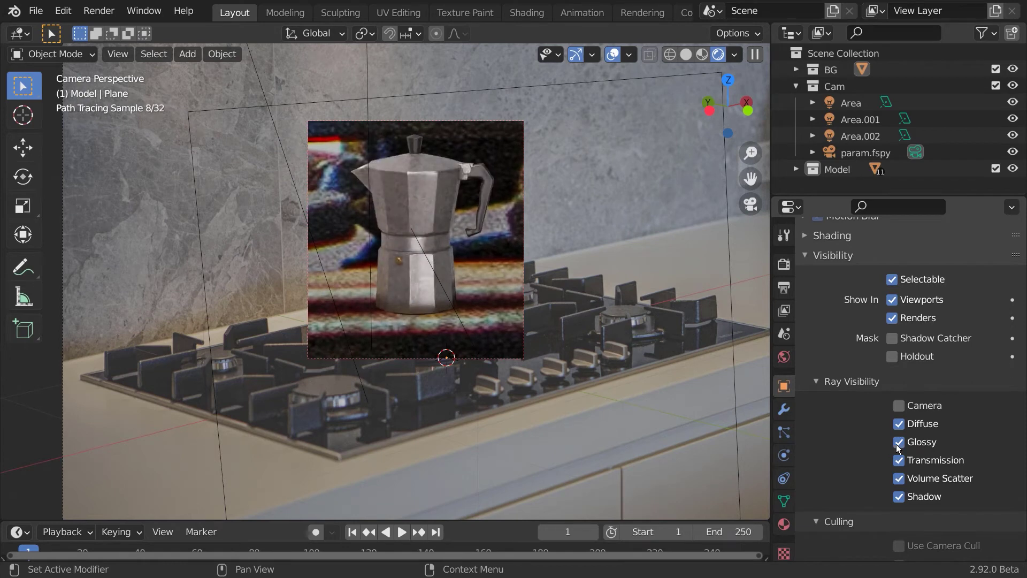
- Toggle the background mesh's Camera ray visibility on and back off to check the pot against the kitchen photo
click(899, 407)
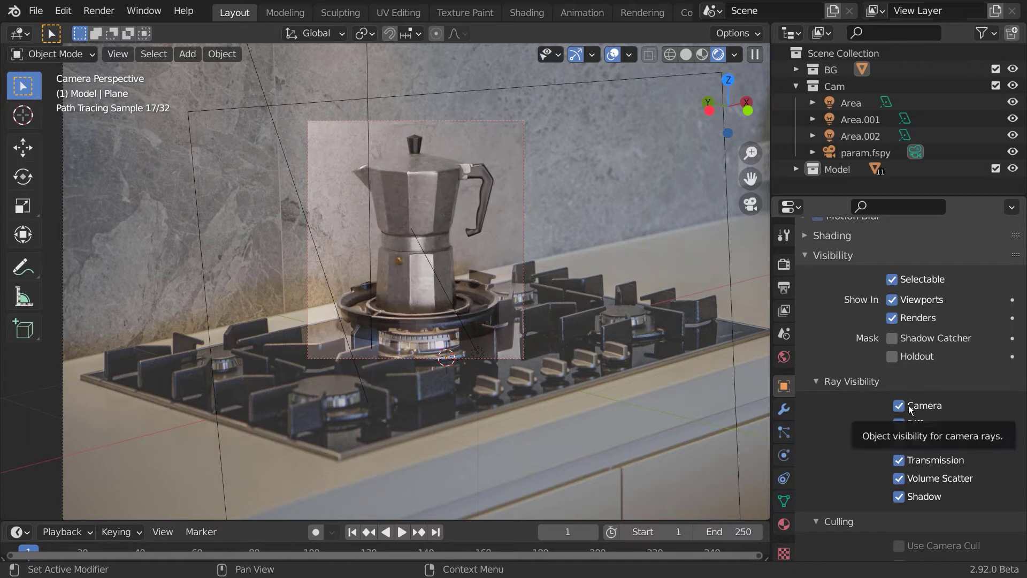
click(899, 406)
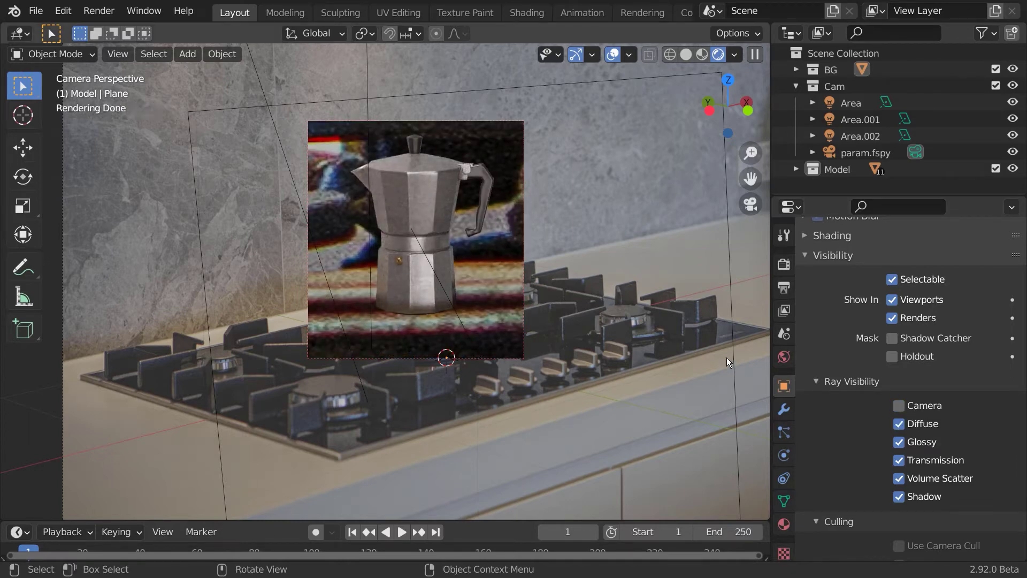
scroll(874, 461, down, 2)
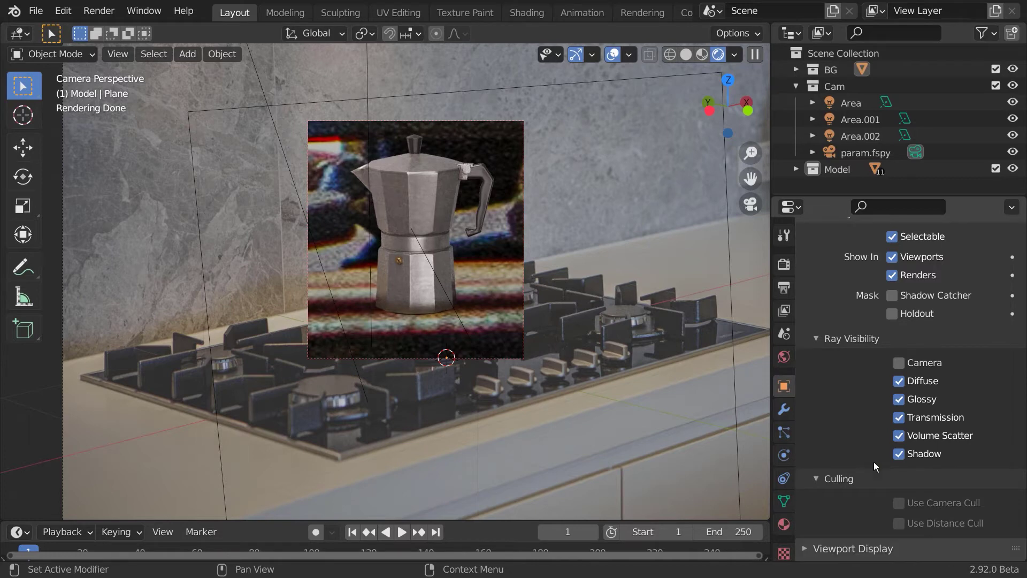
- Enable the transparent film in the render settings so the background photo shows behind the pot
click(783, 264)
scroll(866, 425, down, 6)
scroll(842, 367, down, 4)
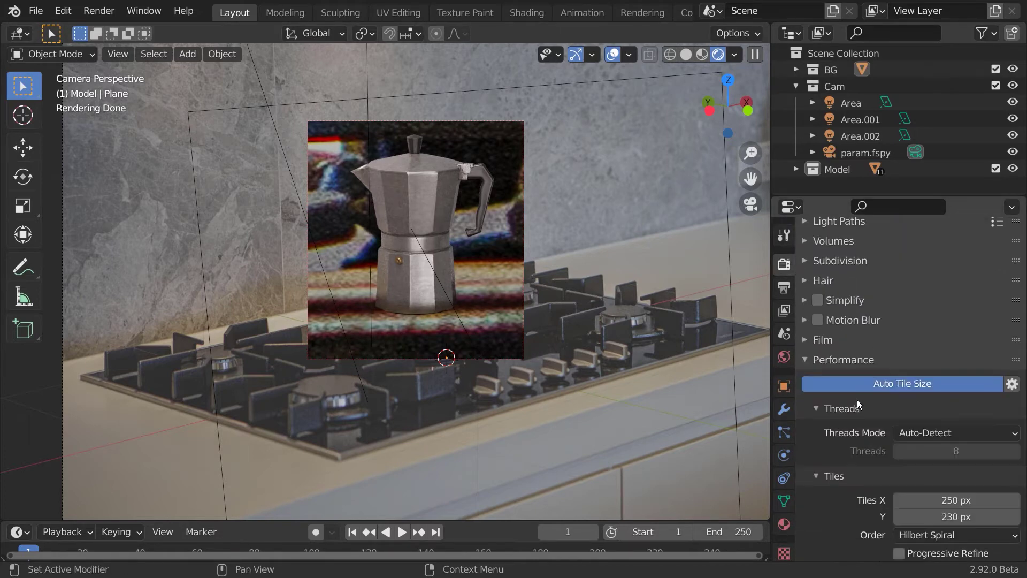
click(848, 367)
scroll(850, 385, down, 2)
scroll(845, 385, down, 3)
click(829, 370)
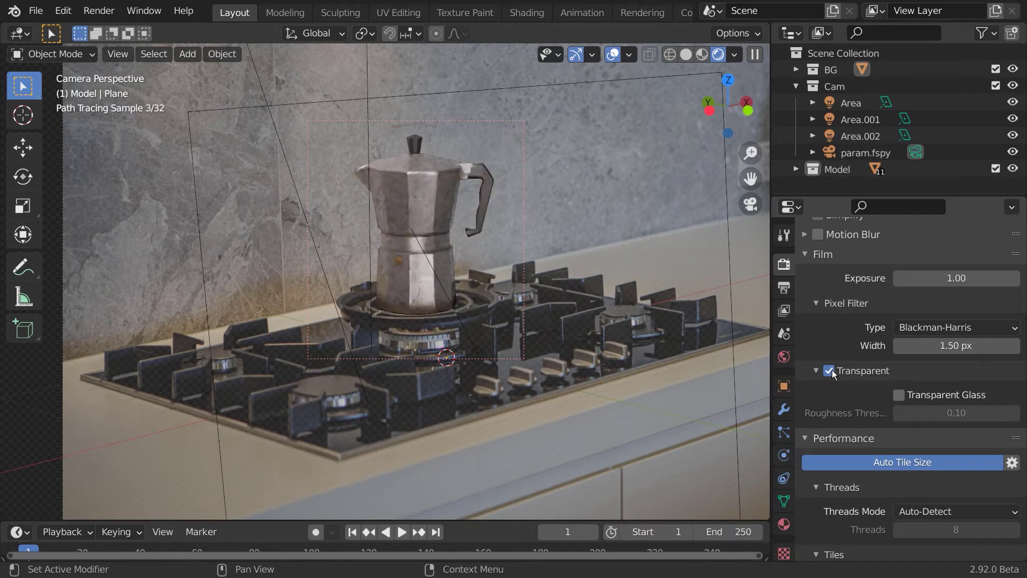
scroll(610, 379, down, 3)
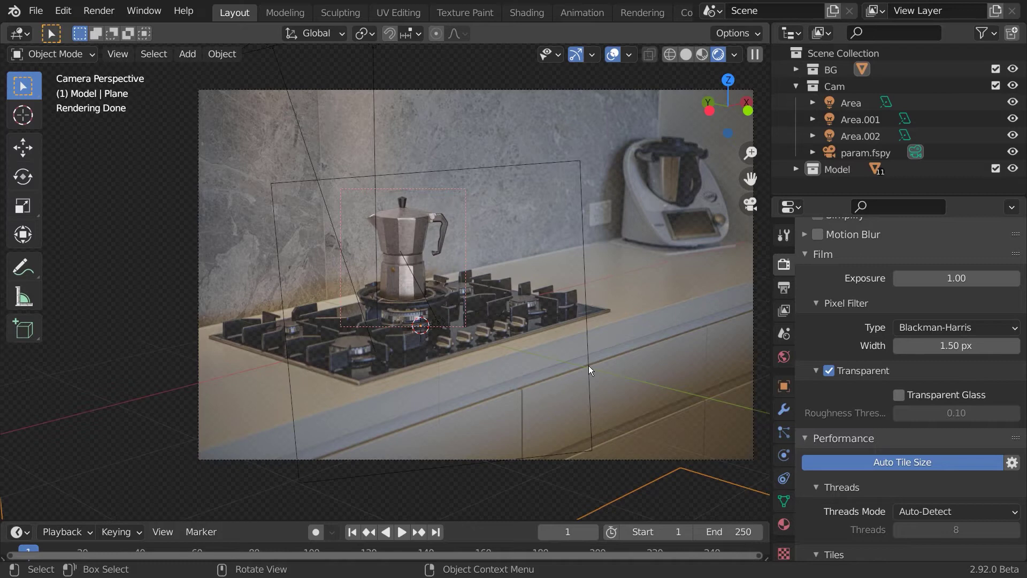
- Move the Area.001 light along the counter away from the moka pot and rotate it around Z towards the pot
click(588, 360)
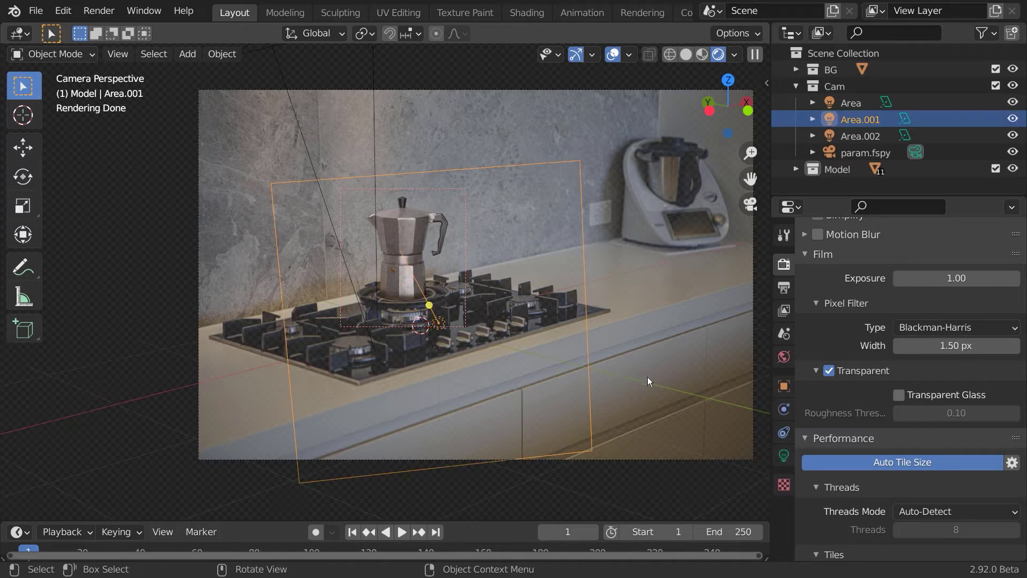
key(g)
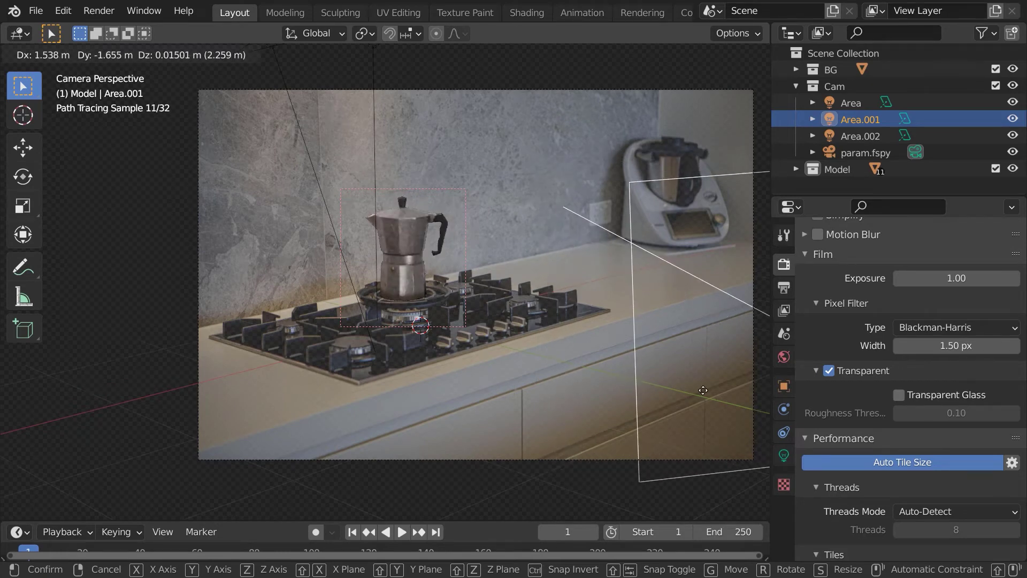
click(627, 384)
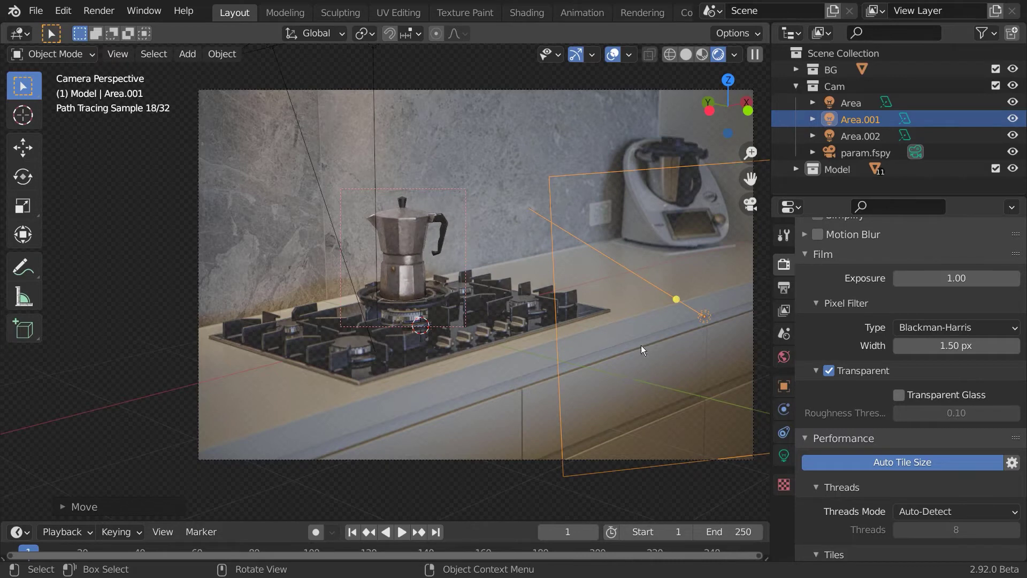
key(r)
key(z)
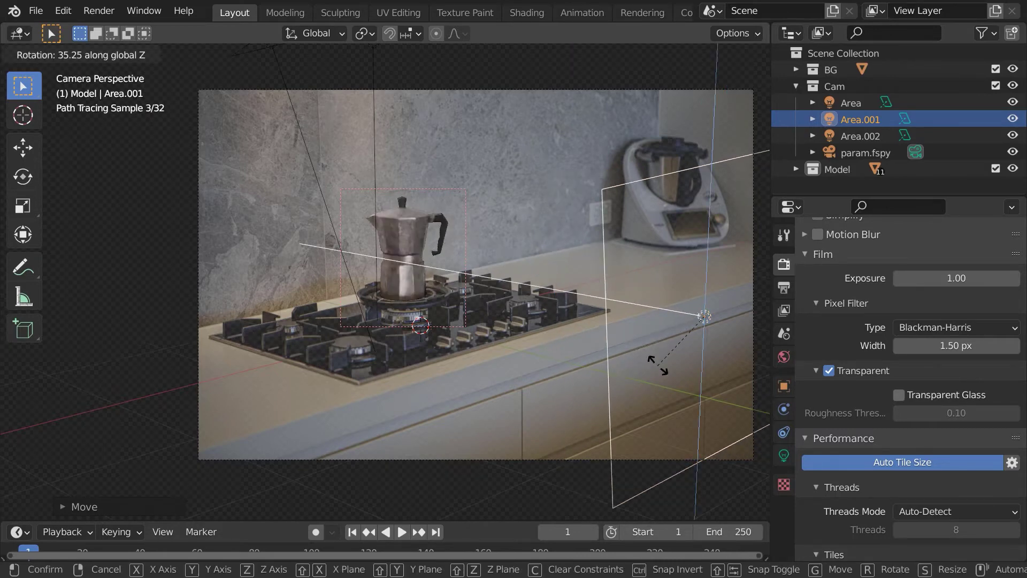
click(626, 358)
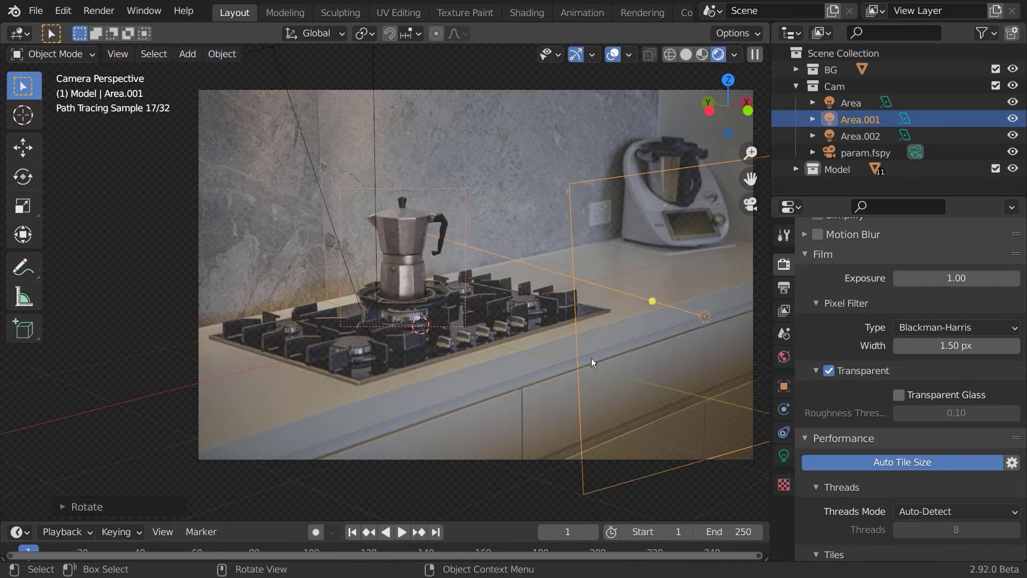
- Set the size of the Area.001 light to 2.5 m
click(786, 457)
click(937, 406)
text(2.5)
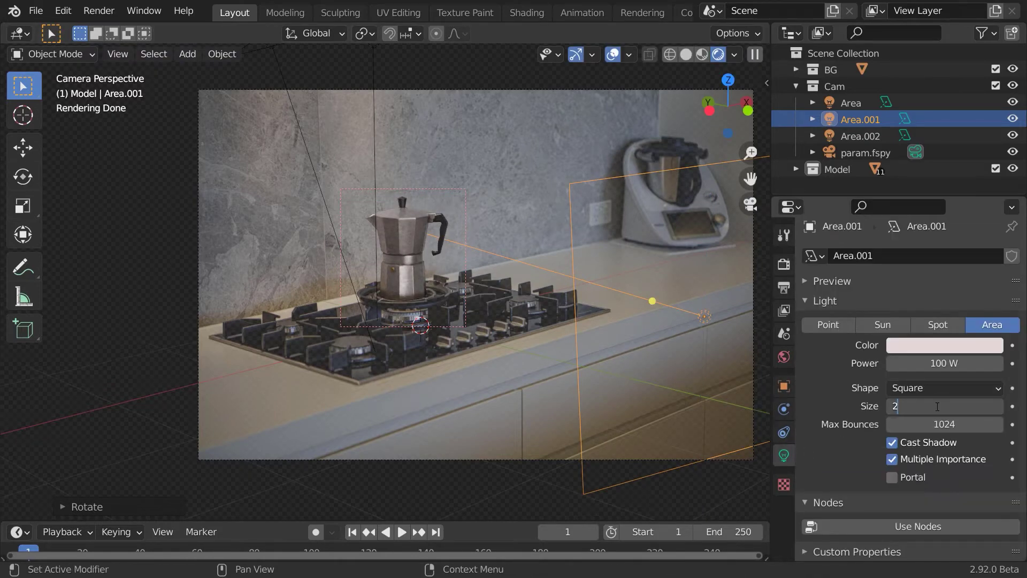
key(Return)
- Adjust the power of the Area.001 light, trying 80 W and 60 W and settling on 70 W
click(950, 368)
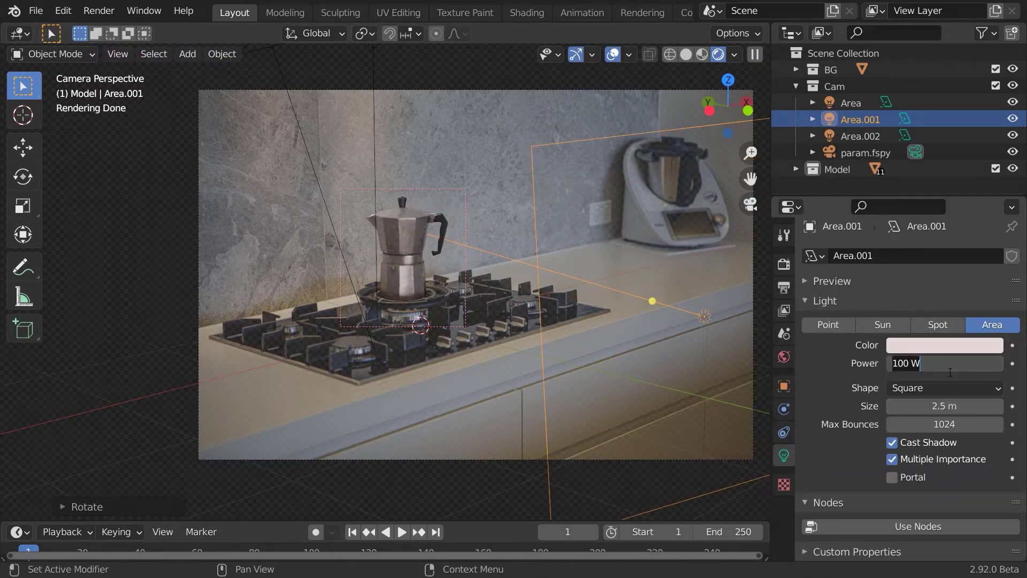
text(80)
key(Return)
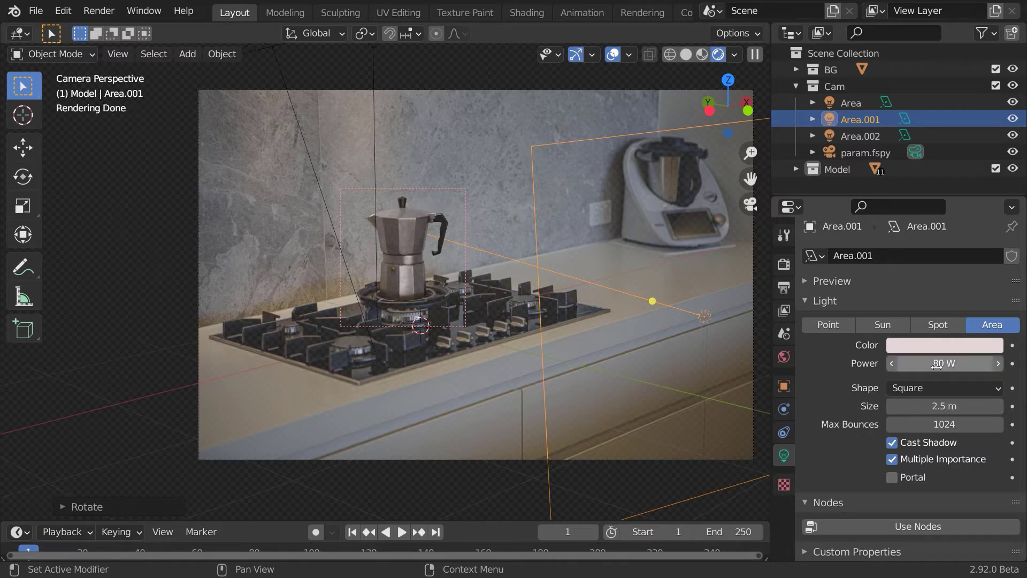
click(936, 369)
text(60)
key(Return)
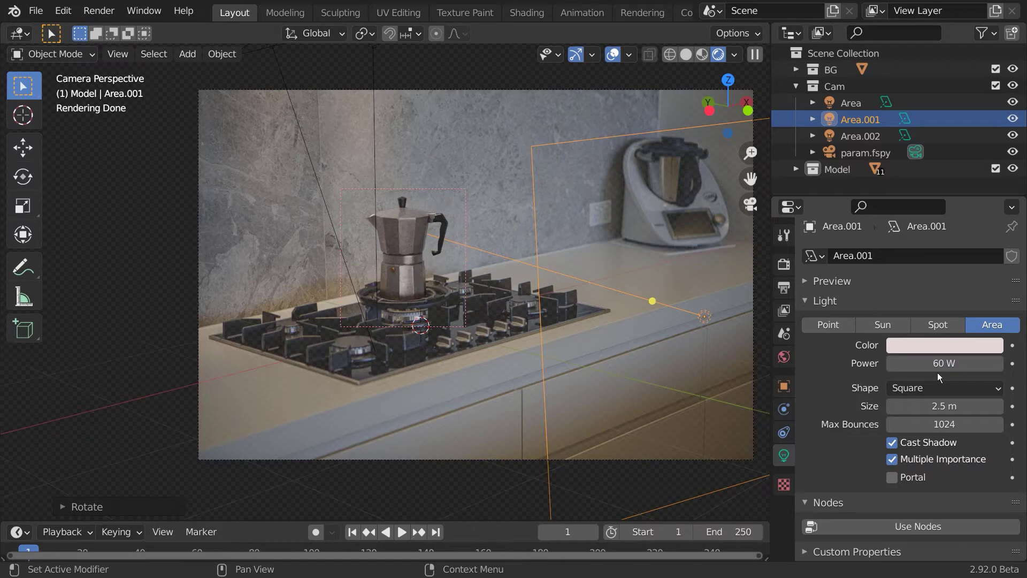
click(926, 366)
text(70)
key(Return)
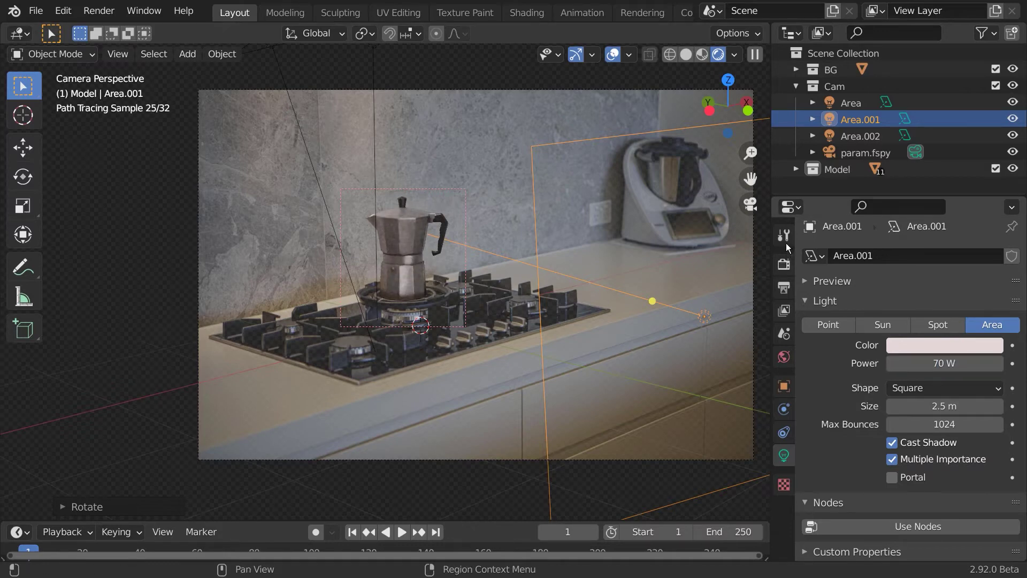
- Check the render sampling settings, switch the viewport to solid shading and save the file
click(784, 235)
scroll(512, 337, up, 2)
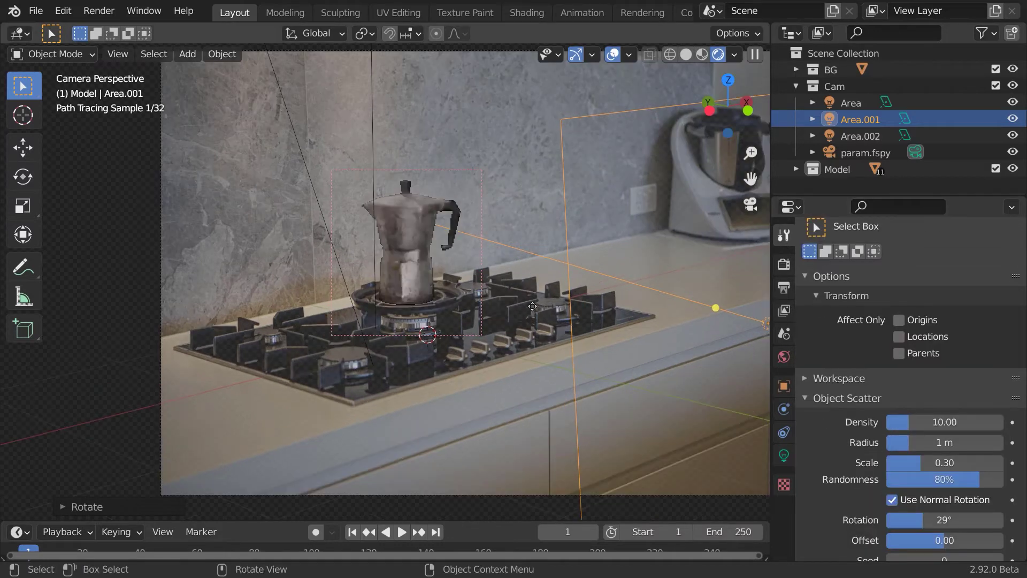
click(783, 263)
scroll(840, 348, down, 3)
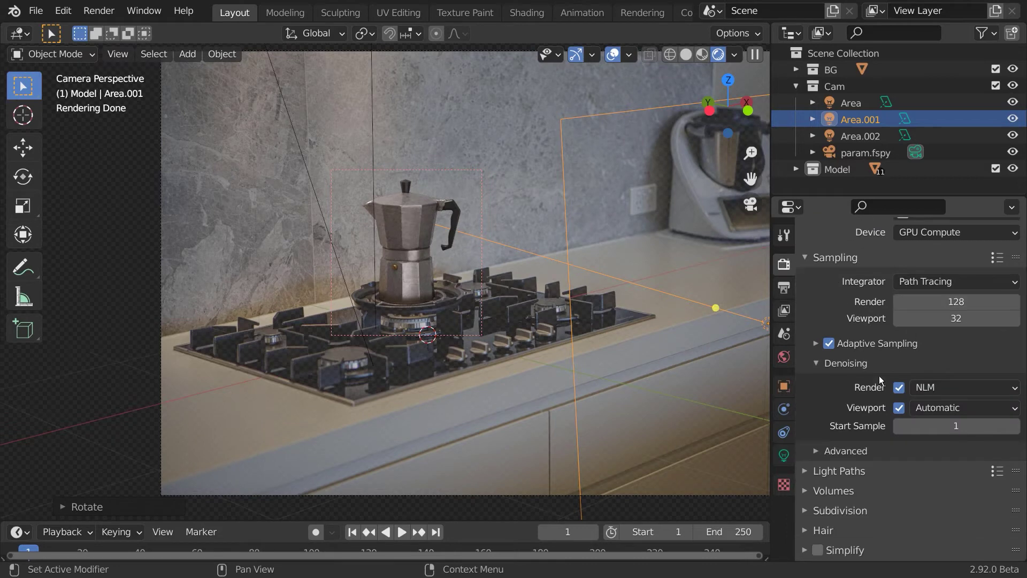
key(z)
click(607, 303)
key(ctrl+s)
- Redraw the render region larger around the moka pot, save the file and clear the region
key(ctrl+b)
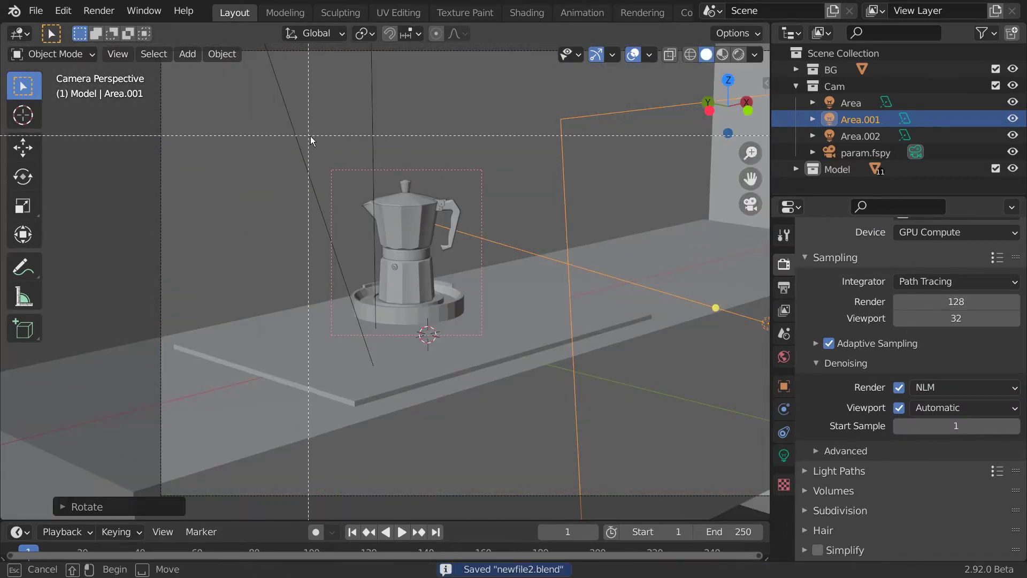
drag(310, 135, 506, 354)
key(ctrl+s)
scroll(510, 339, down, 2)
key(ctrl+alt+b)
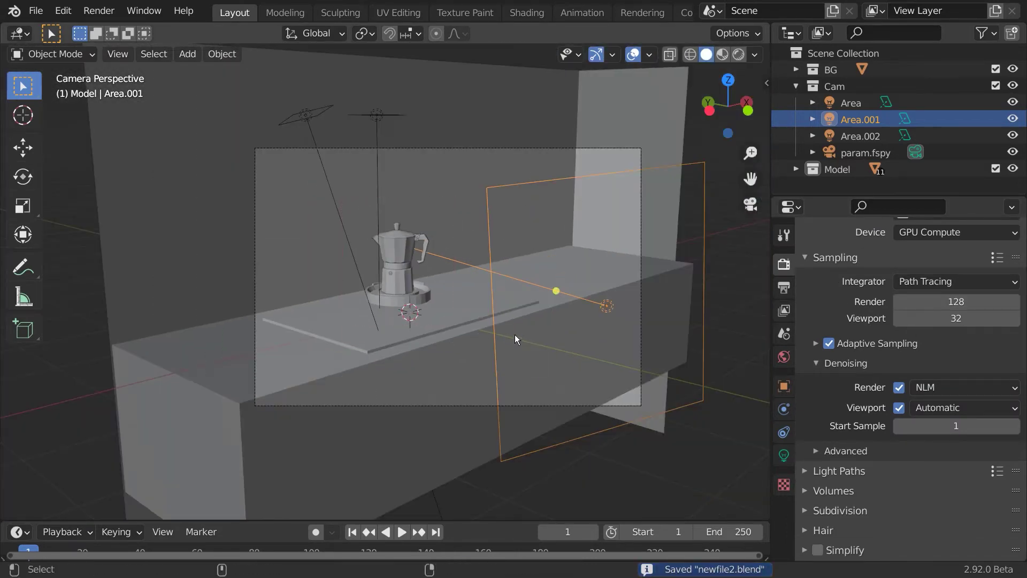
- Deselect all objects and review the Cycles render settings
shift+middle_drag(544, 326, 532, 334)
key(a)
key(a)
scroll(835, 278, up, 3)
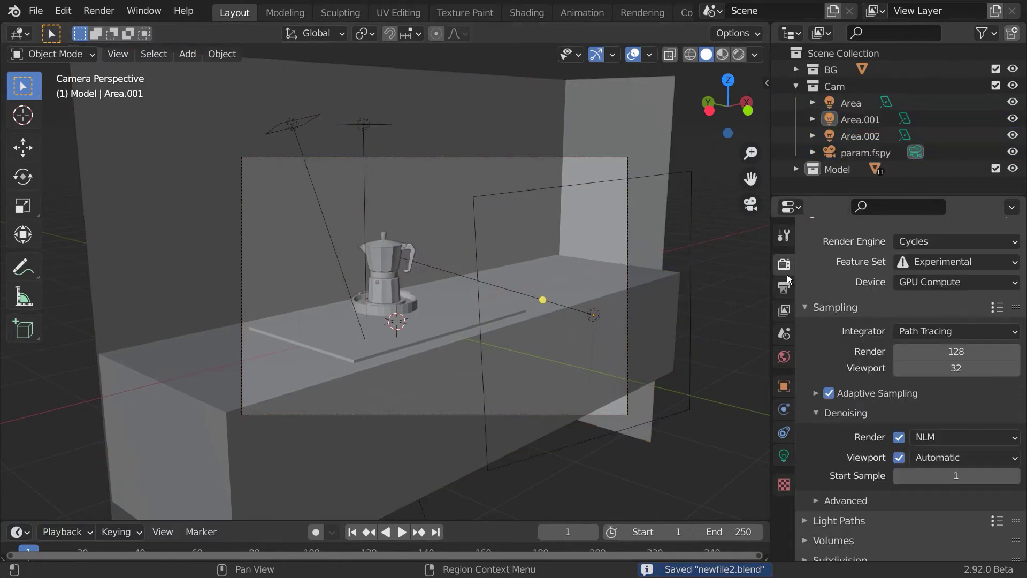
scroll(616, 334, up, 2)
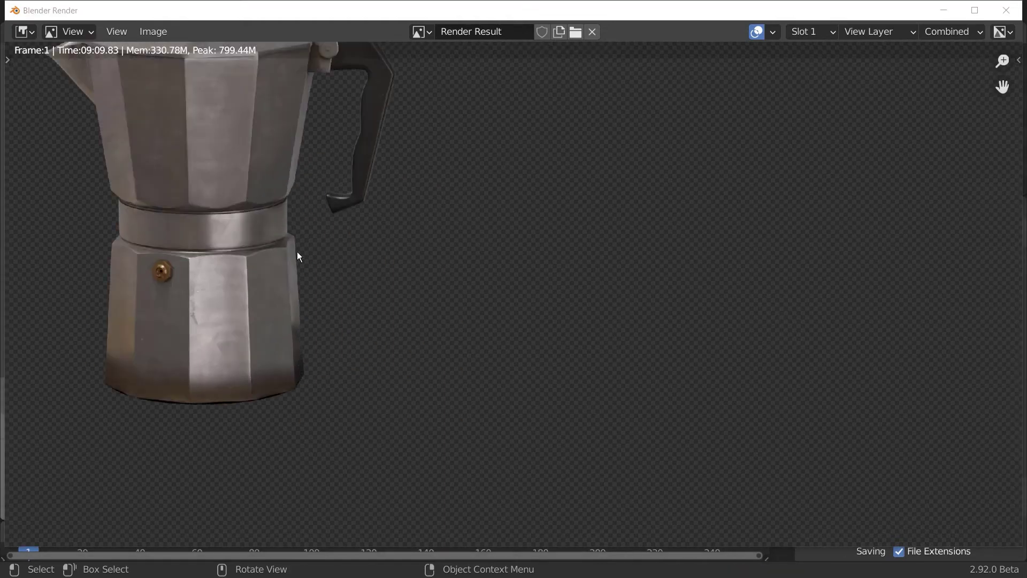
- Save the rendered moka pot image as an RGBA PNG on the Desktop, entering pot as the file name
scroll(298, 257, down, 4)
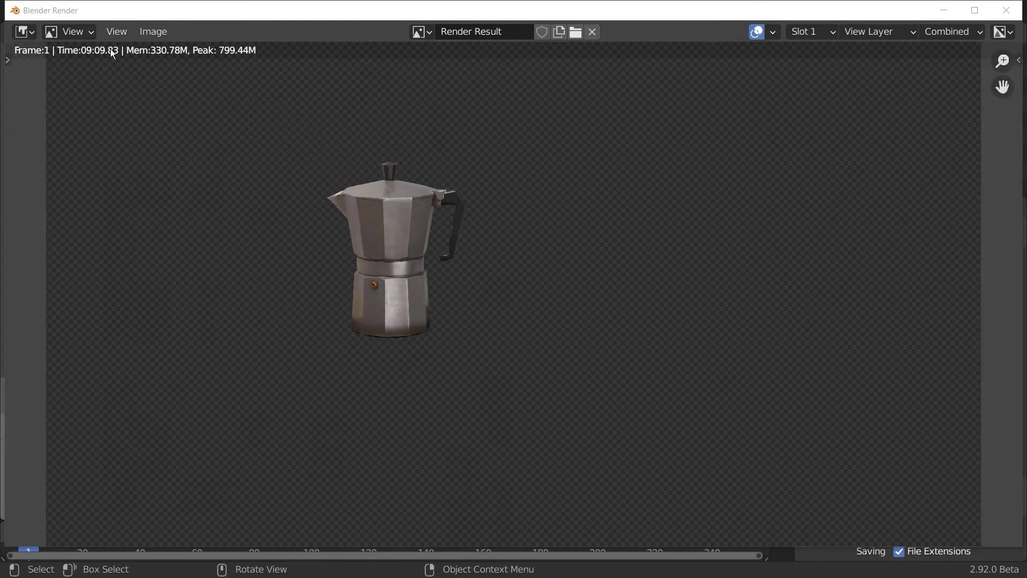
click(153, 32)
click(177, 146)
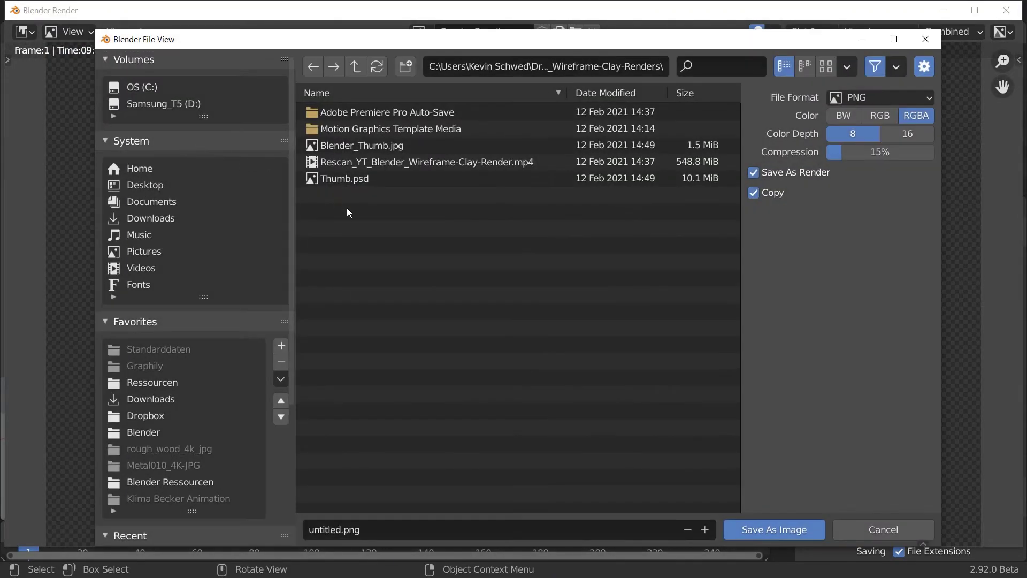
click(156, 184)
click(386, 529)
text(pot)
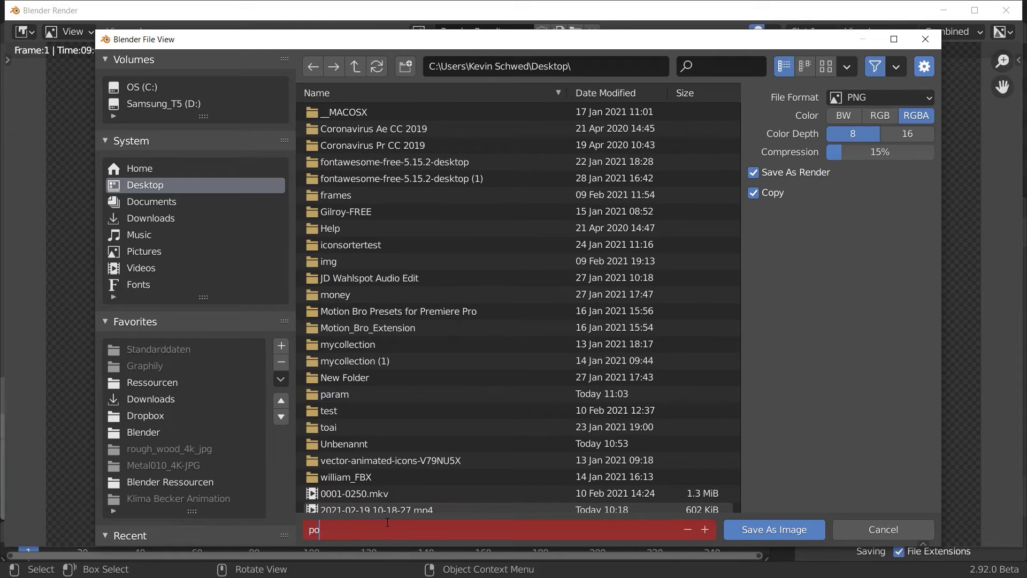
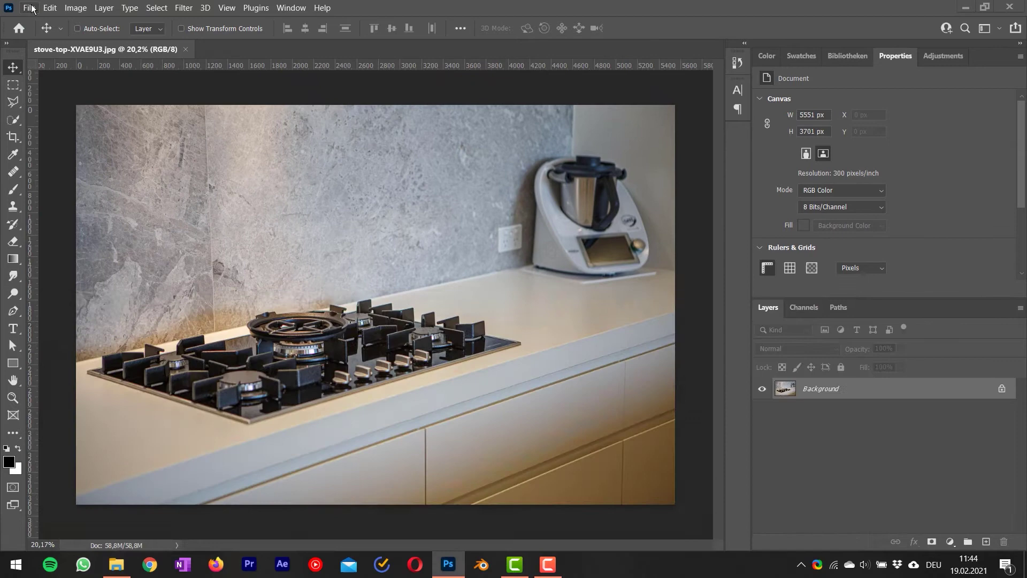
- In Photoshop, place moka.png as an embedded object over the stove-top photo and commit its placement
click(29, 7)
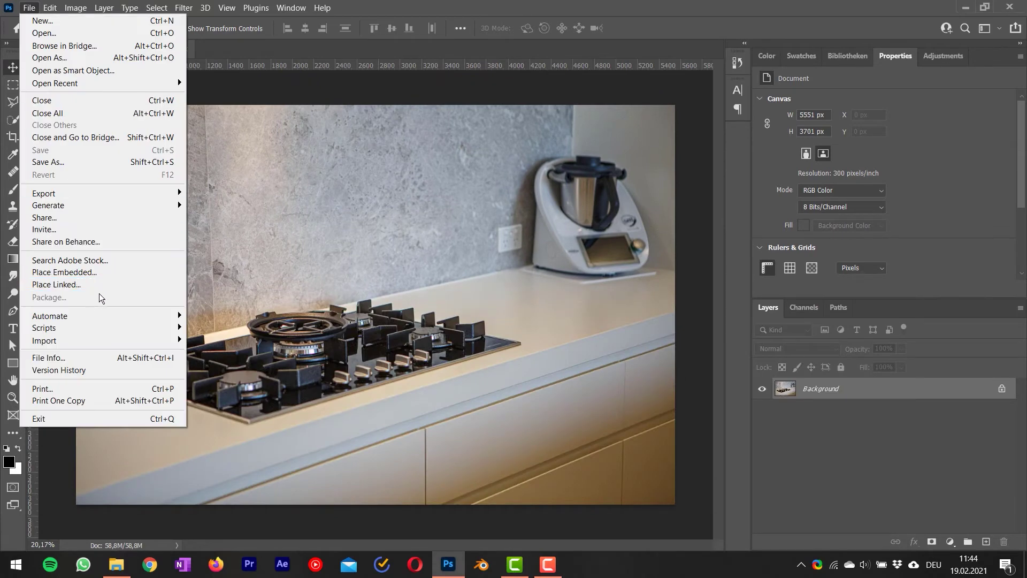
click(103, 272)
click(169, 276)
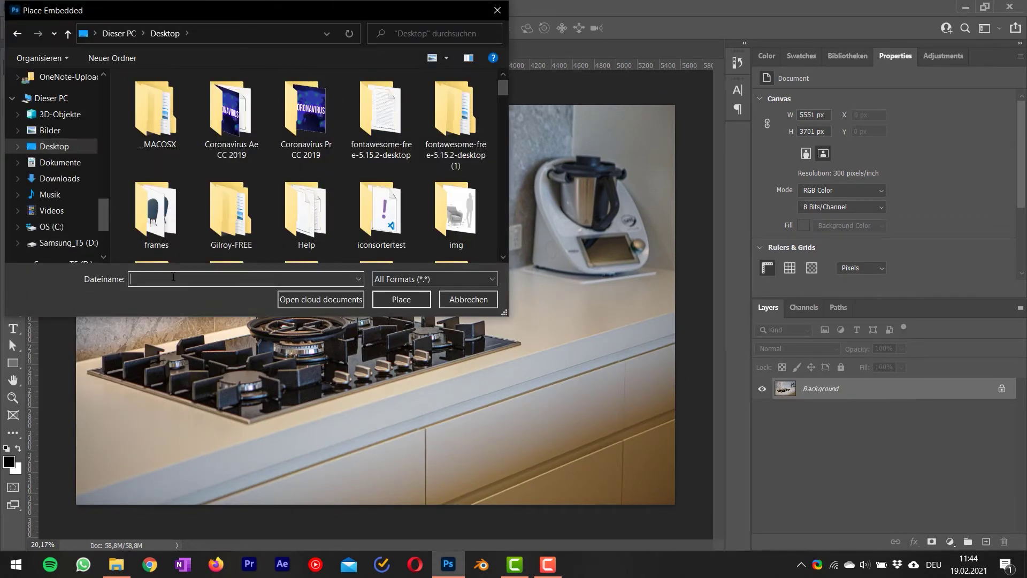
text(mok)
click(233, 291)
click(397, 303)
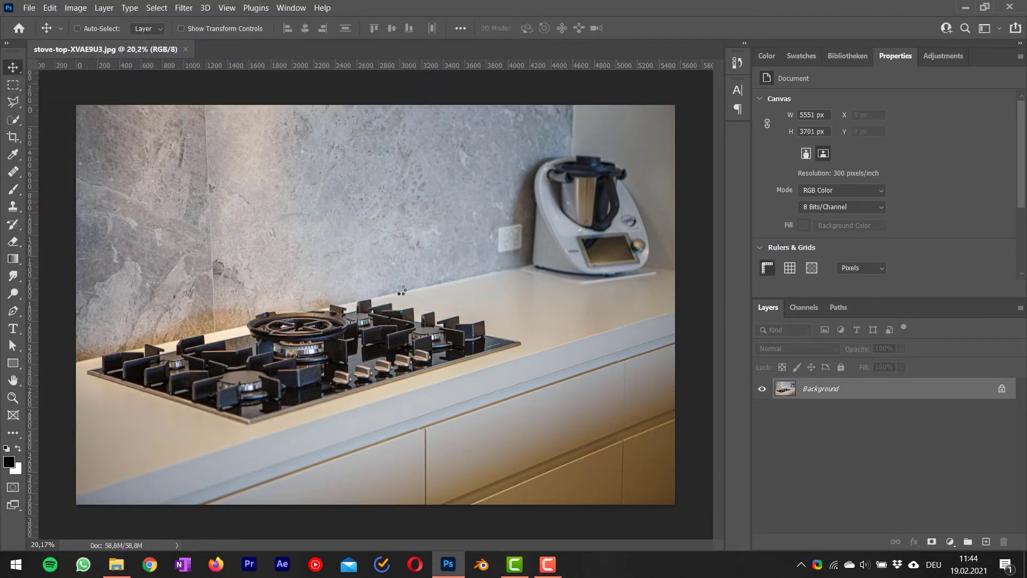
key(Return)
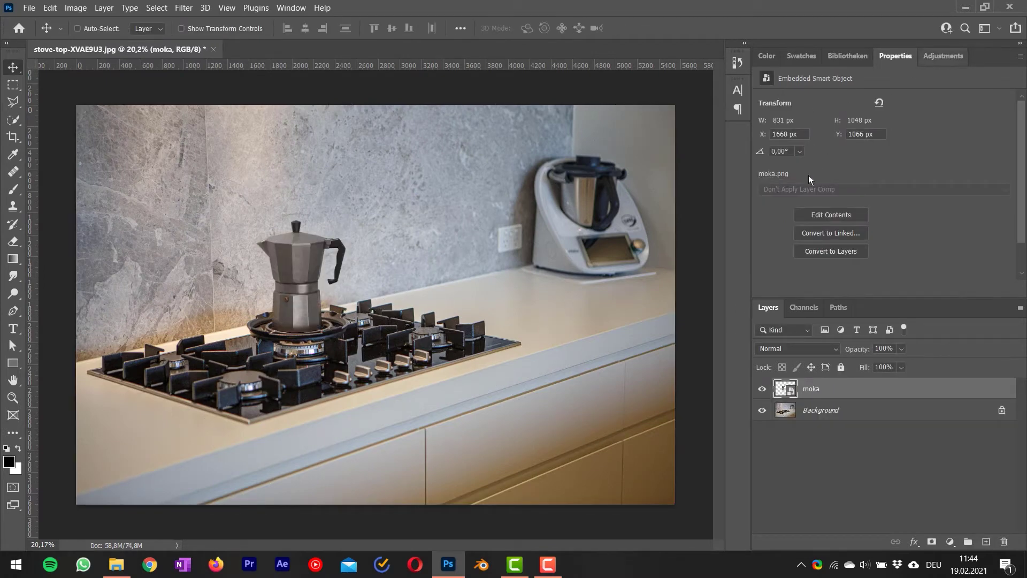
- Add a Black & White adjustment layer above the moka layer
click(943, 56)
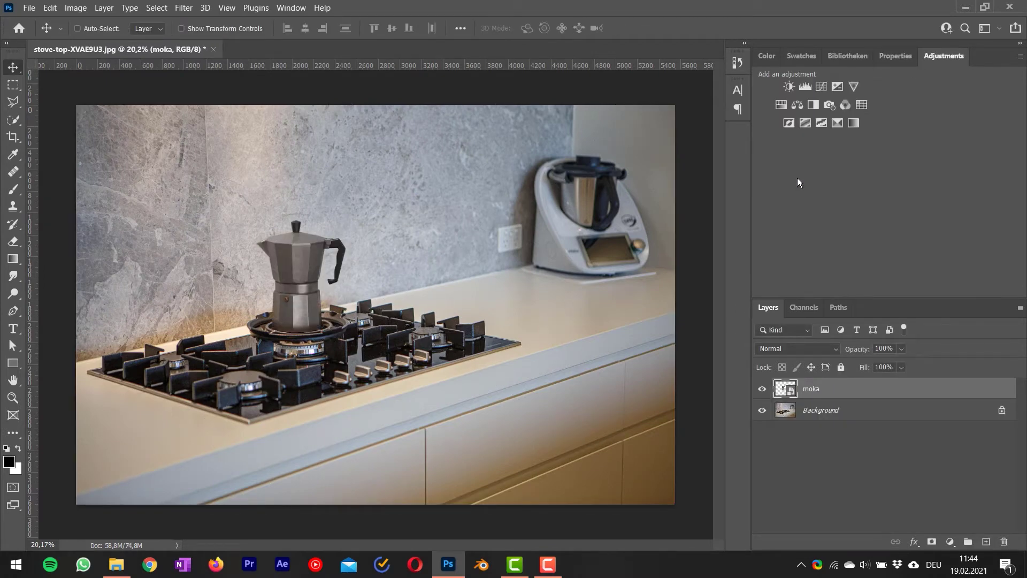
click(813, 106)
- Add a Levels adjustment clipped to the moka layer, with the black point at 2 and midtones at 1.37
click(823, 419)
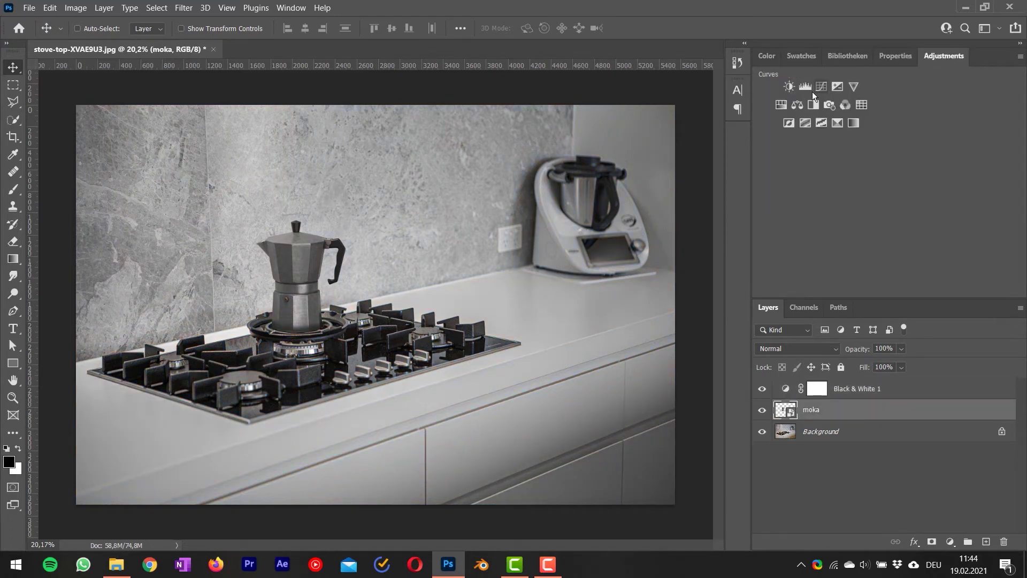
click(811, 91)
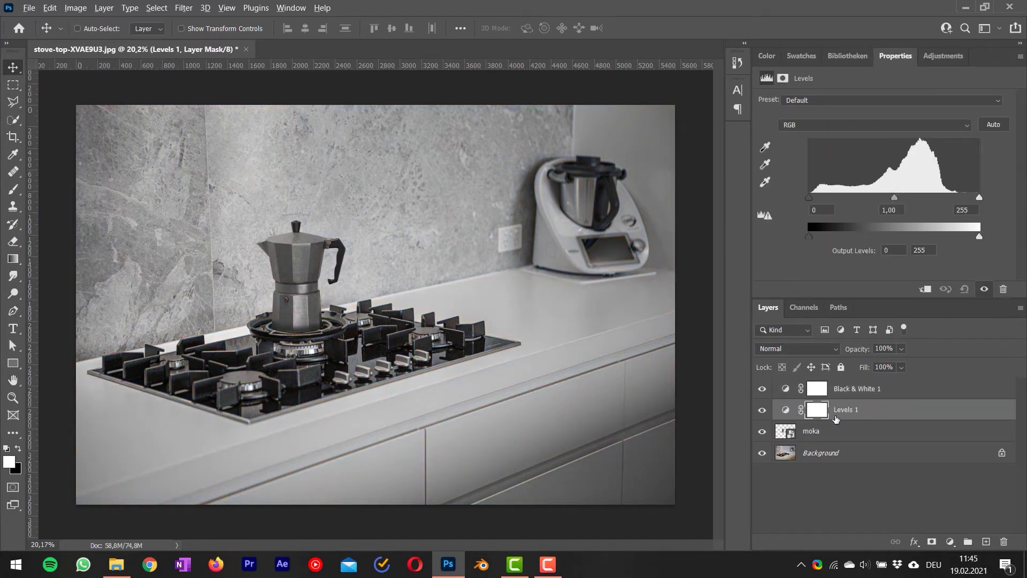
alt+click(835, 421)
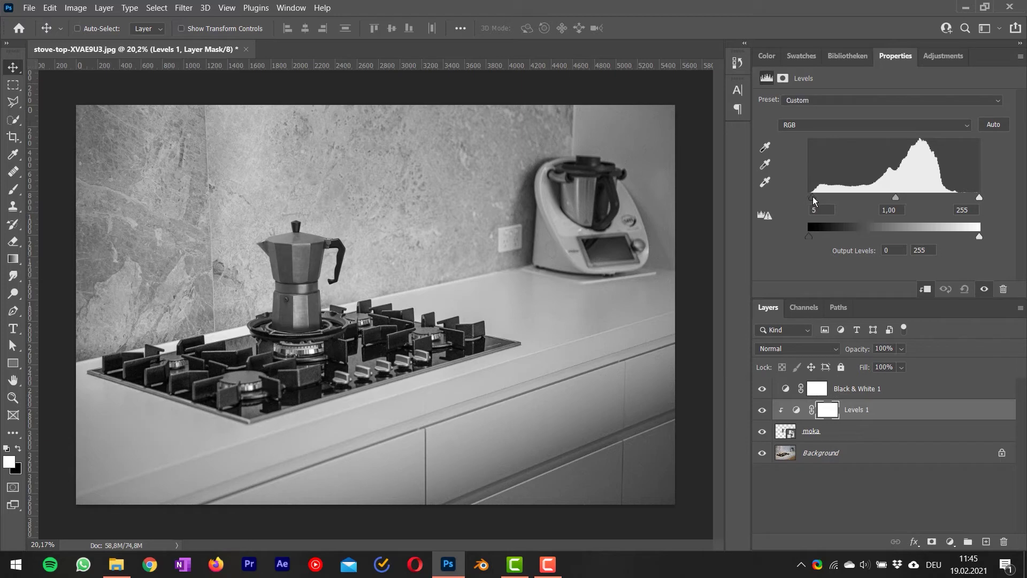
drag(880, 196, 864, 198)
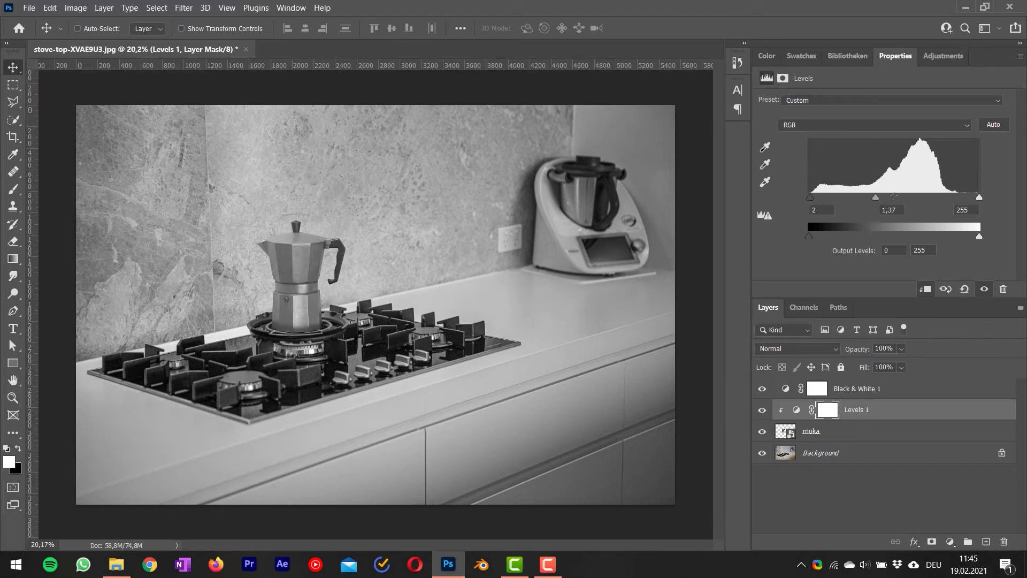
- Adjust the clipped Levels layer to a black point of 15, midtones of 0.92 and a white point of 208
drag(979, 197, 955, 197)
scroll(289, 310, up, 5)
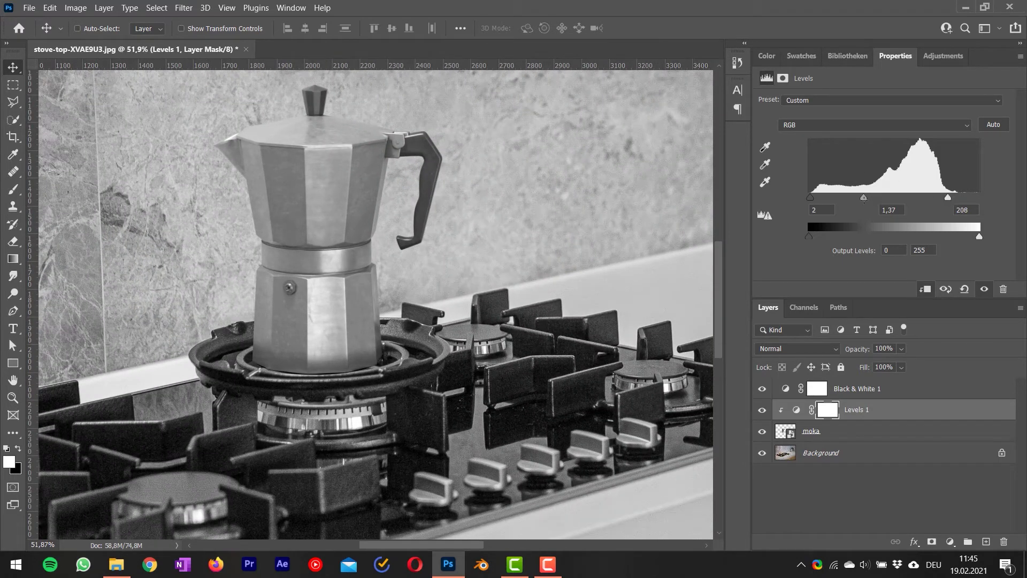
mouse_move(863, 197)
mouse_down()
mouse_move(901, 198)
mouse_move(888, 203)
mouse_up()
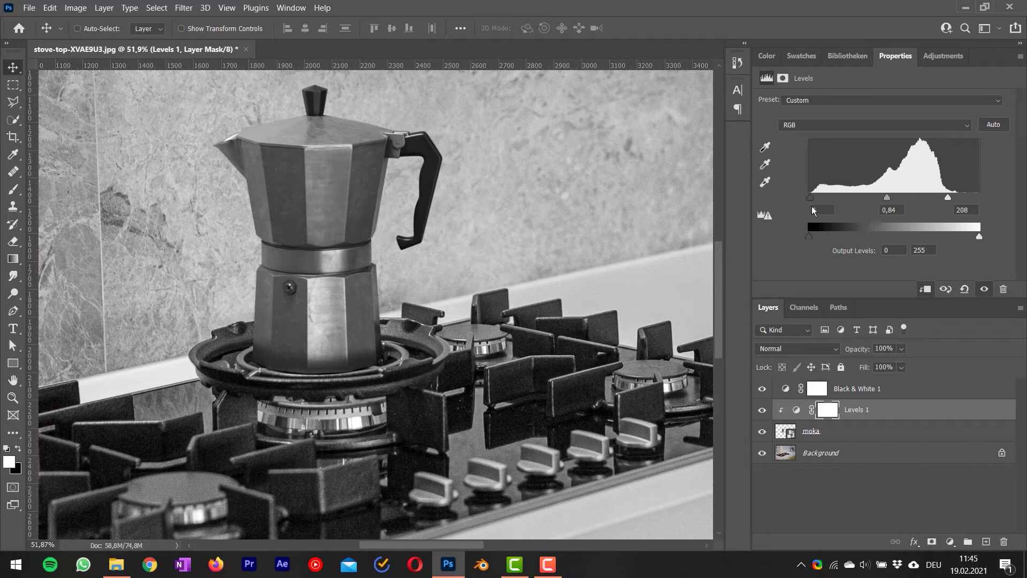
drag(810, 198, 817, 198)
drag(891, 198, 889, 201)
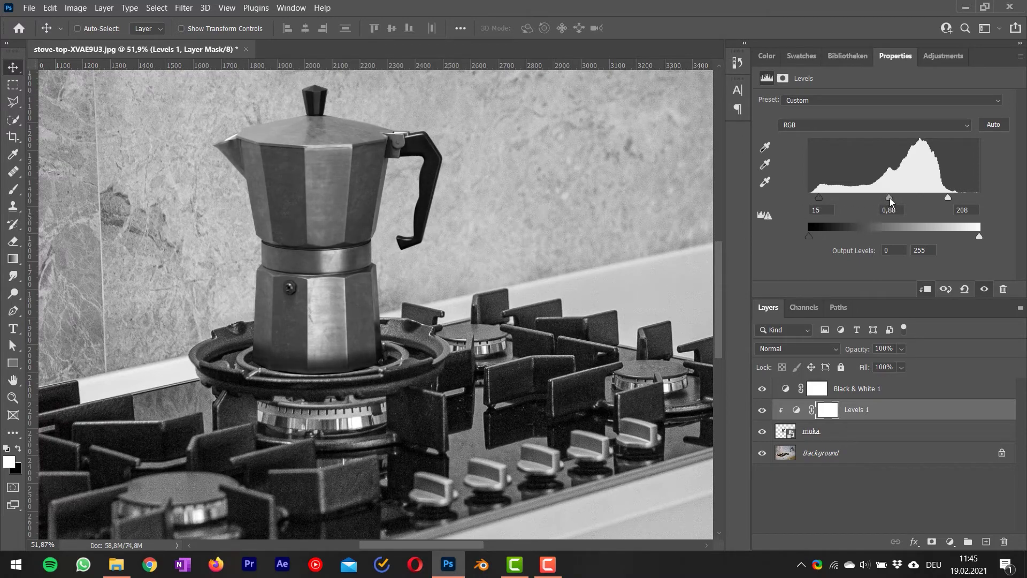
- Hide the Black & White layer and refine the Levels adjustment to a black point of 20 and a white point of 203
click(761, 389)
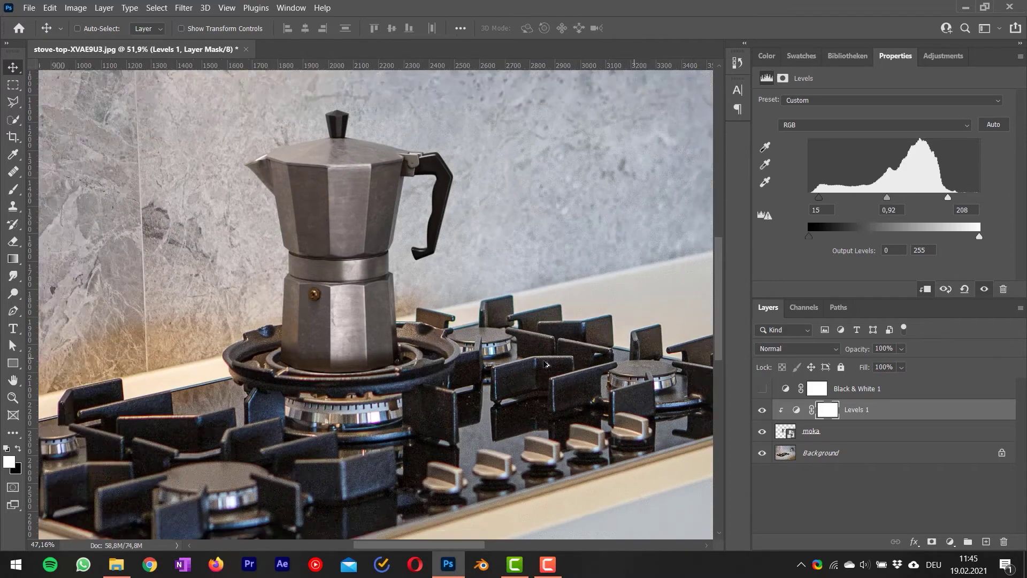
alt+scroll(278, 306, down, 5)
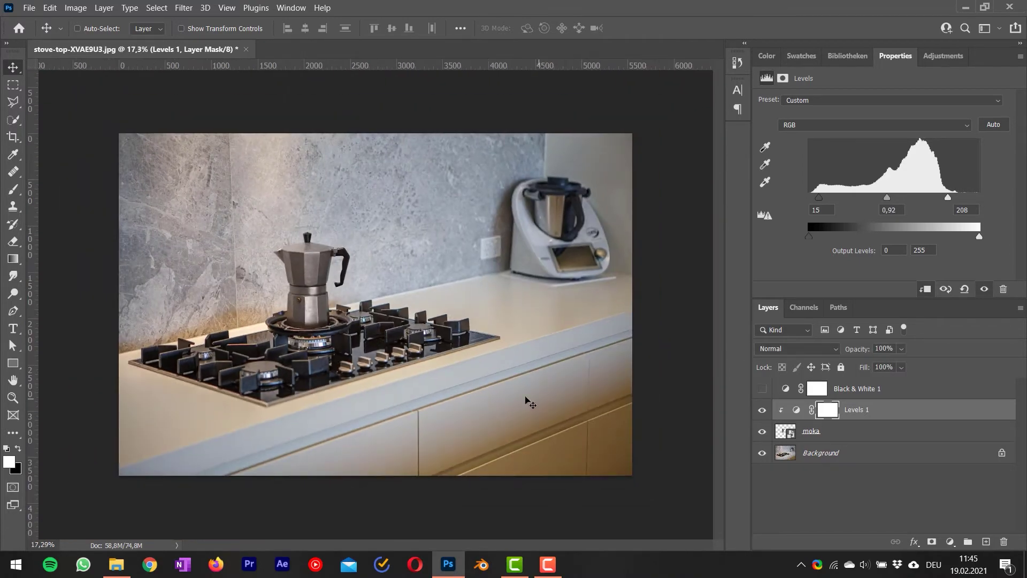
alt+scroll(300, 310, up, 6)
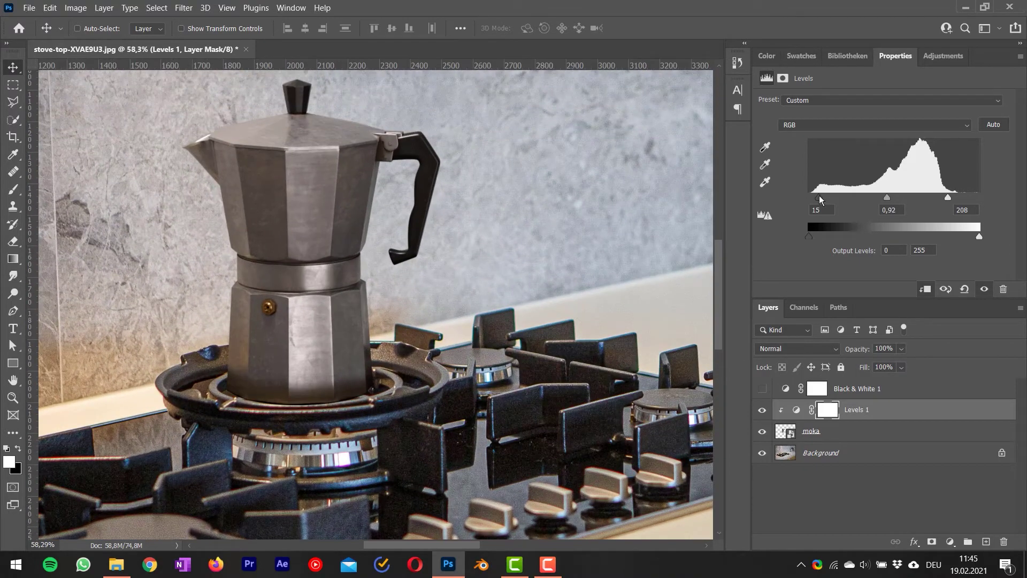
alt+scroll(374, 326, down, 5)
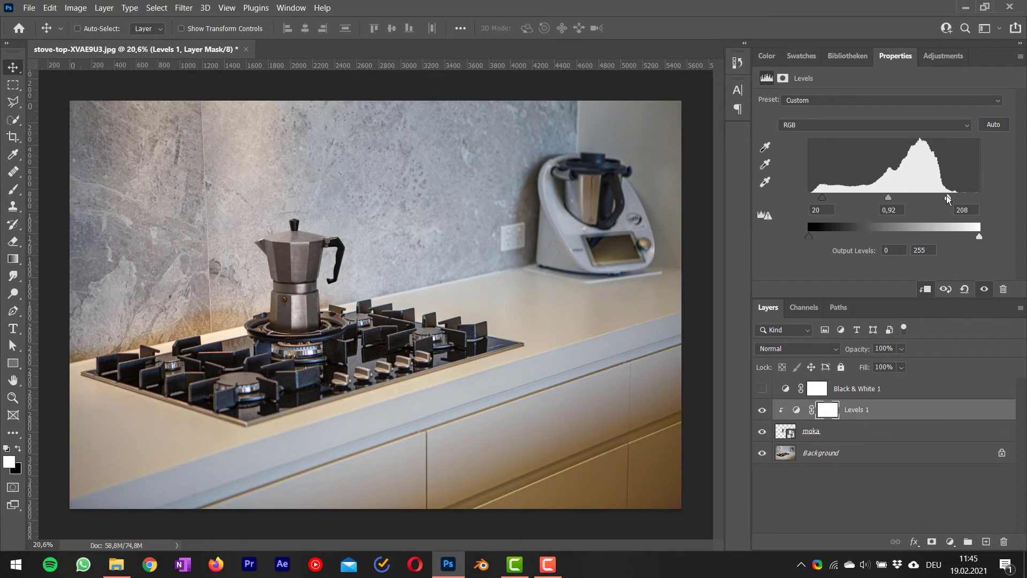
alt+scroll(258, 245, up, 3)
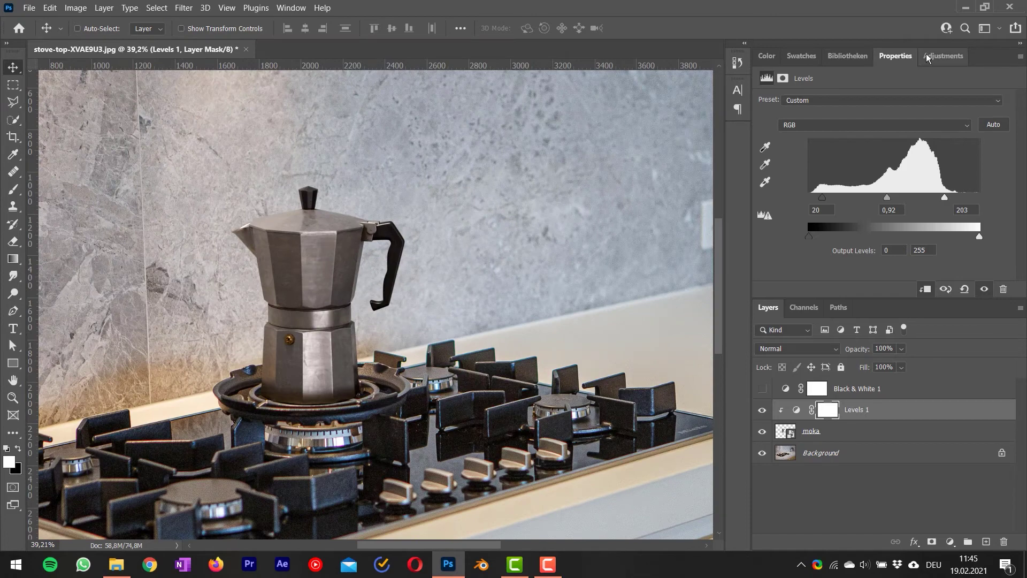
click(943, 55)
click(782, 105)
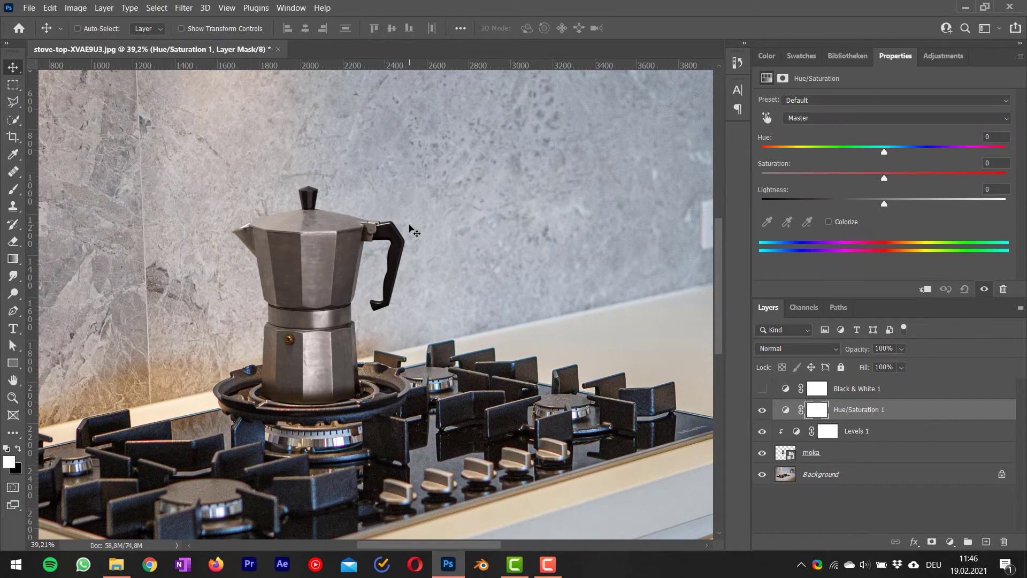
key(ctrl+z)
- Add a Color Balance adjustment clipped to the moka layer, with midtones at Cyan-Red -5, Magenta-Green -2 and Yellow-Blue -4
click(943, 56)
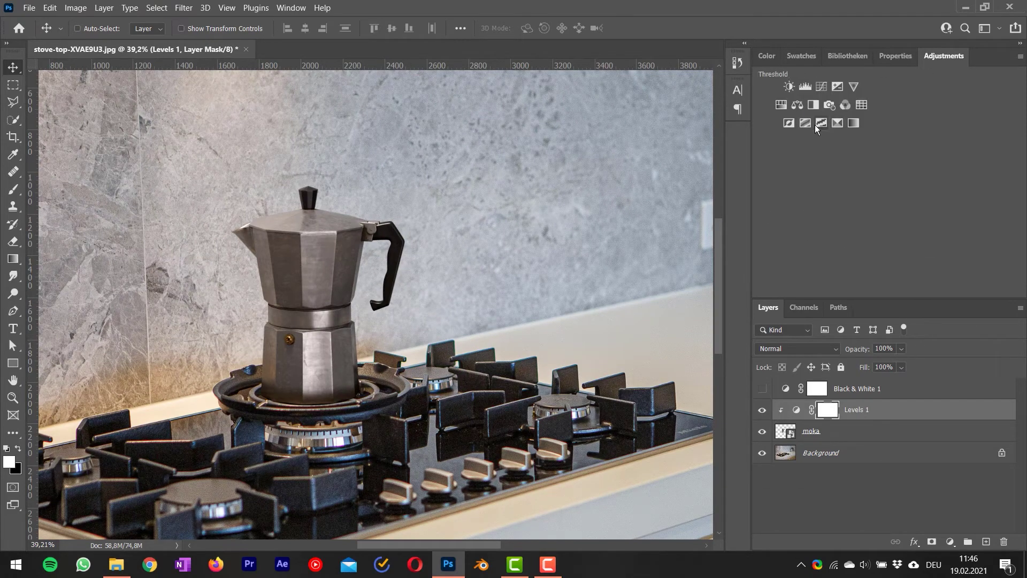
click(797, 106)
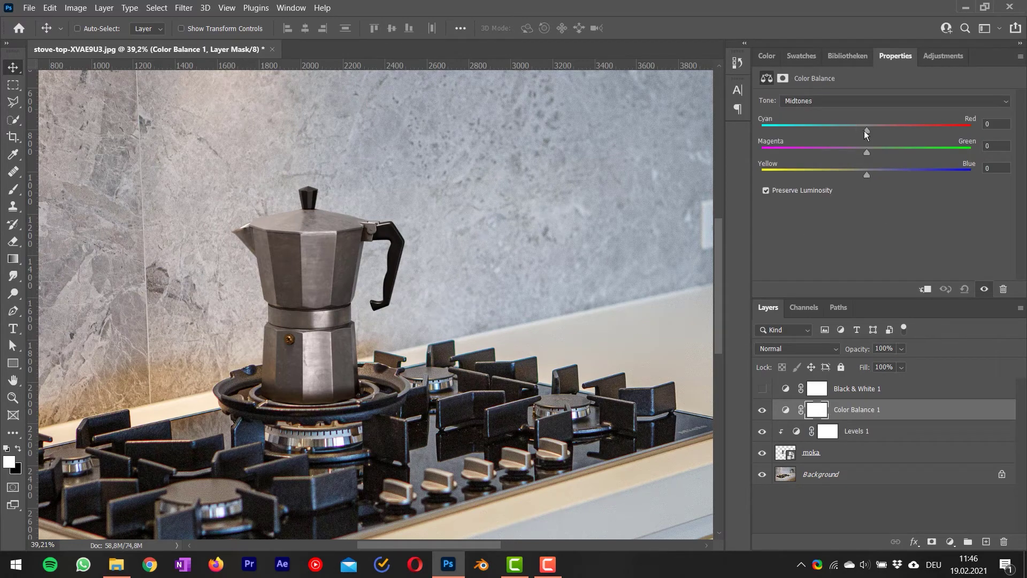
drag(864, 130, 852, 131)
key(ctrl+alt+g)
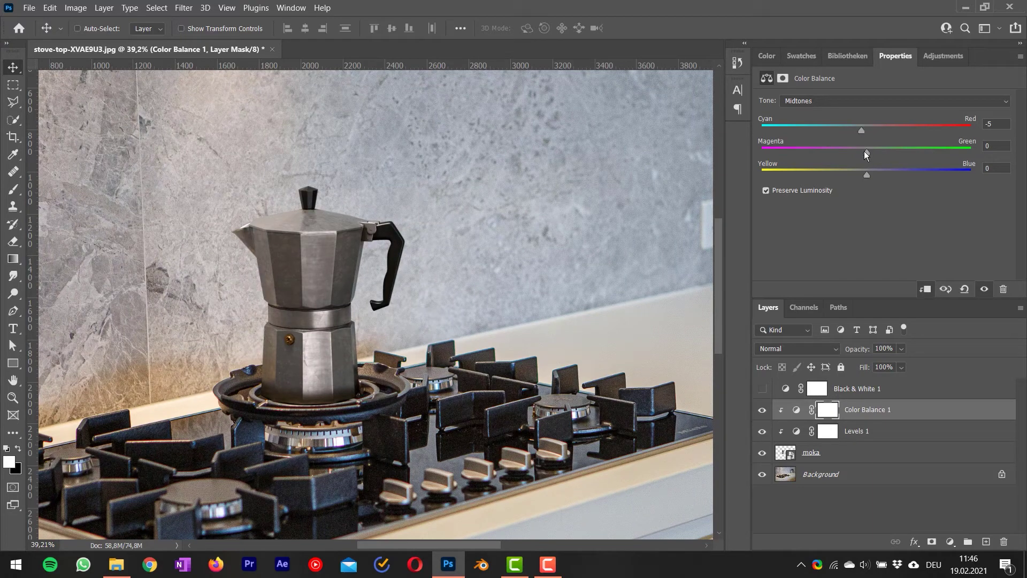
drag(865, 152, 862, 175)
alt+scroll(467, 332, down, 3)
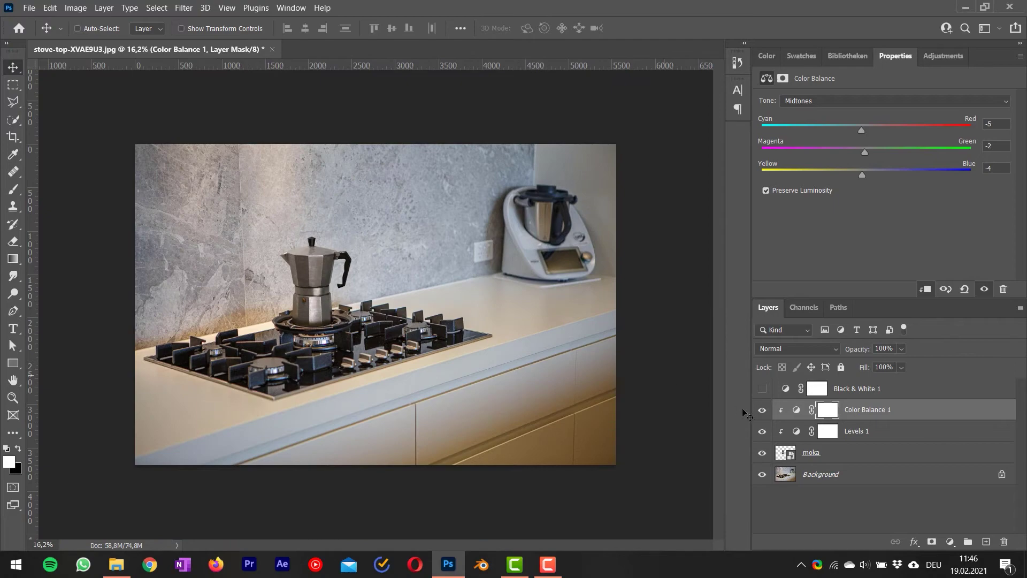
alt+scroll(305, 293, up, 4)
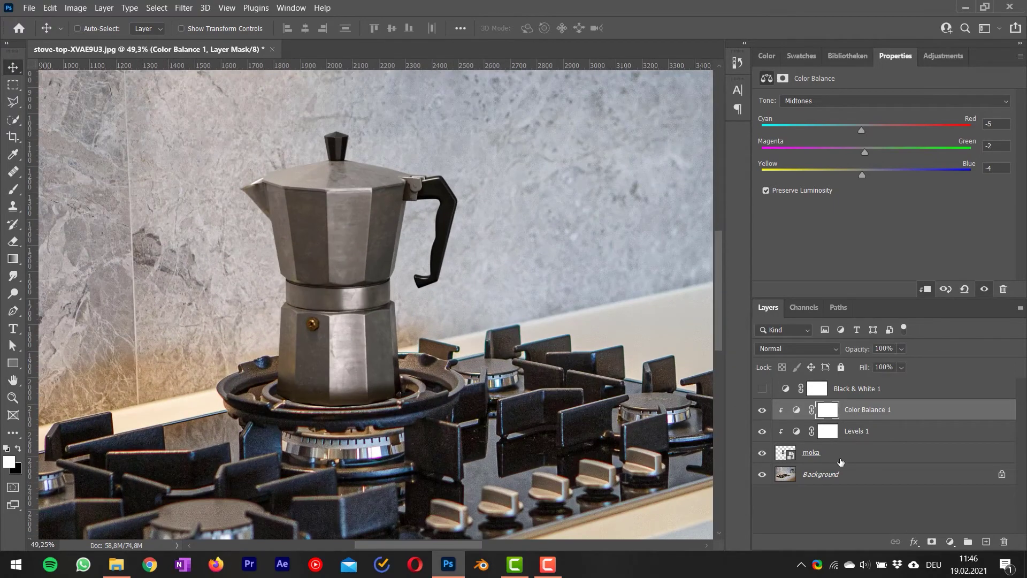
- Apply a Gaussian Blur smart filter with a radius of 0.3 pixels to the moka layer
click(840, 462)
alt+scroll(312, 426, down, 1)
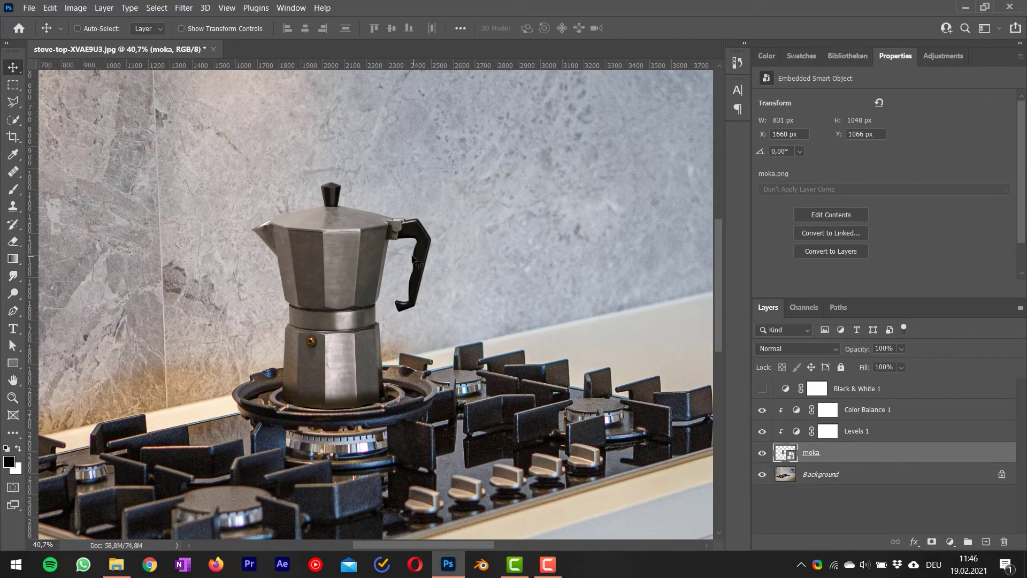
click(183, 7)
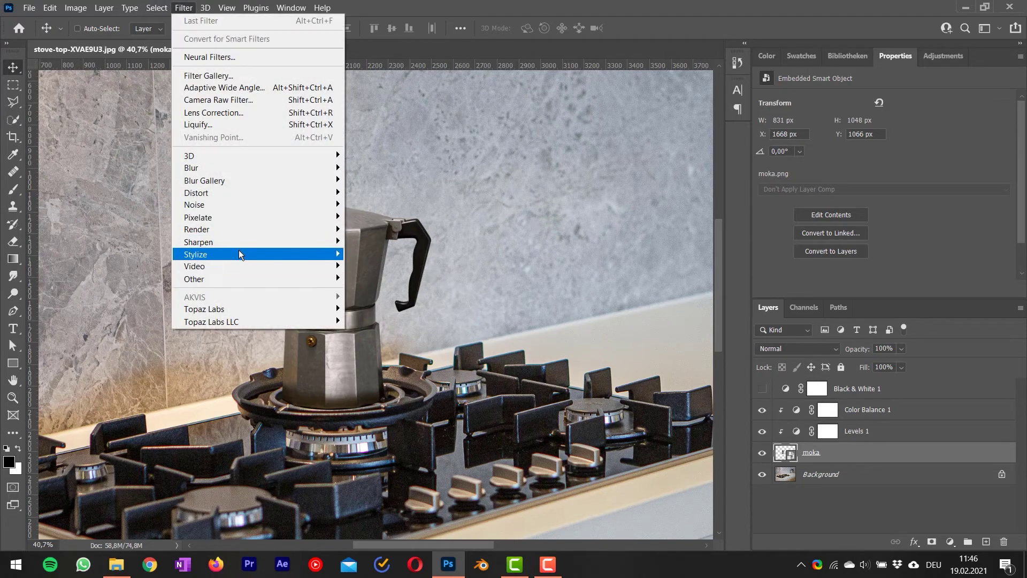
mouse_move(214, 168)
click(406, 216)
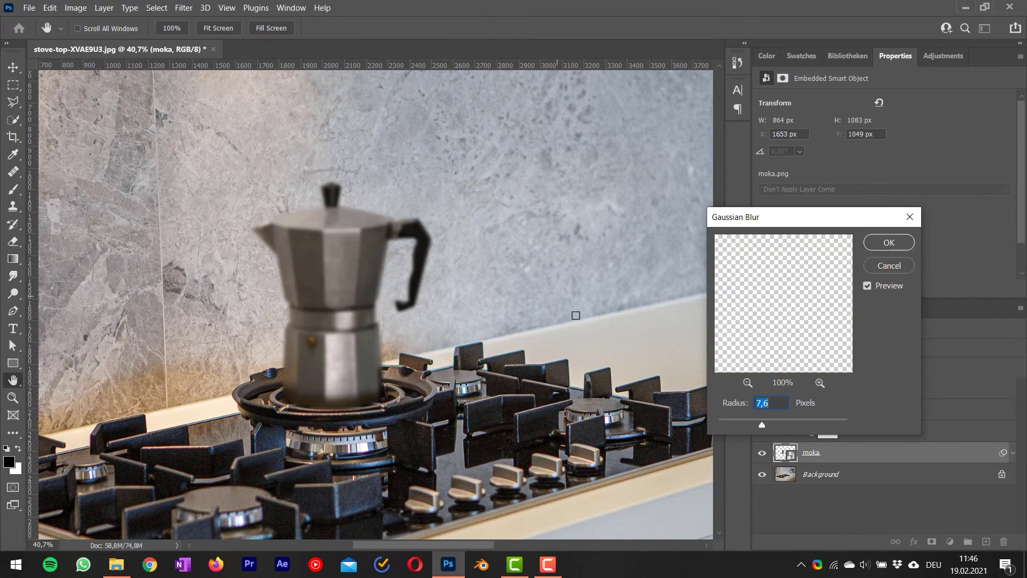
text(,)
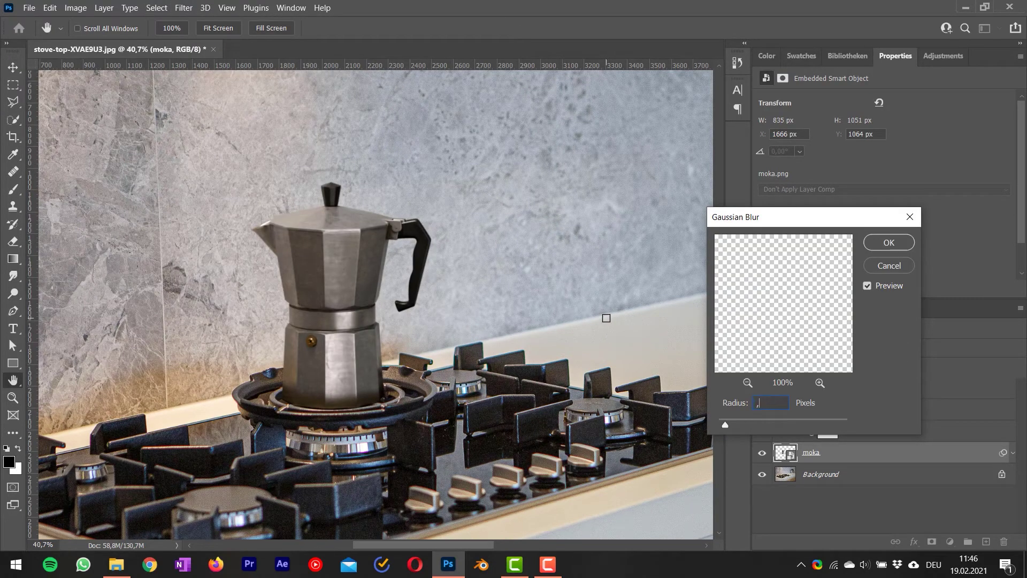
text(3)
key(Tab)
click(877, 243)
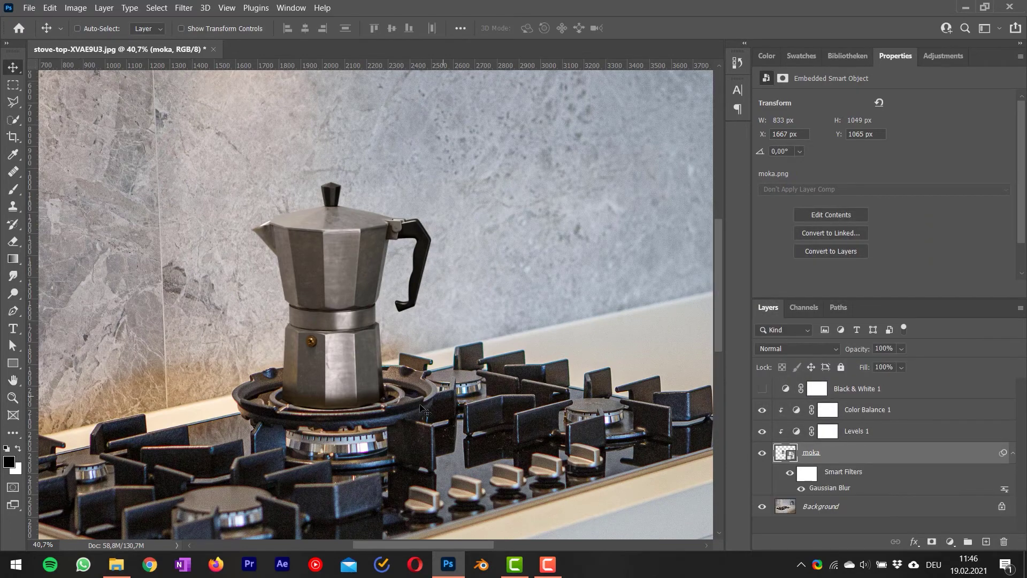
- Add a new layer above the Background and paint a soft black shadow on the burner around the pot's base with a 53 px brush
alt+scroll(350, 434, up, 8)
click(833, 505)
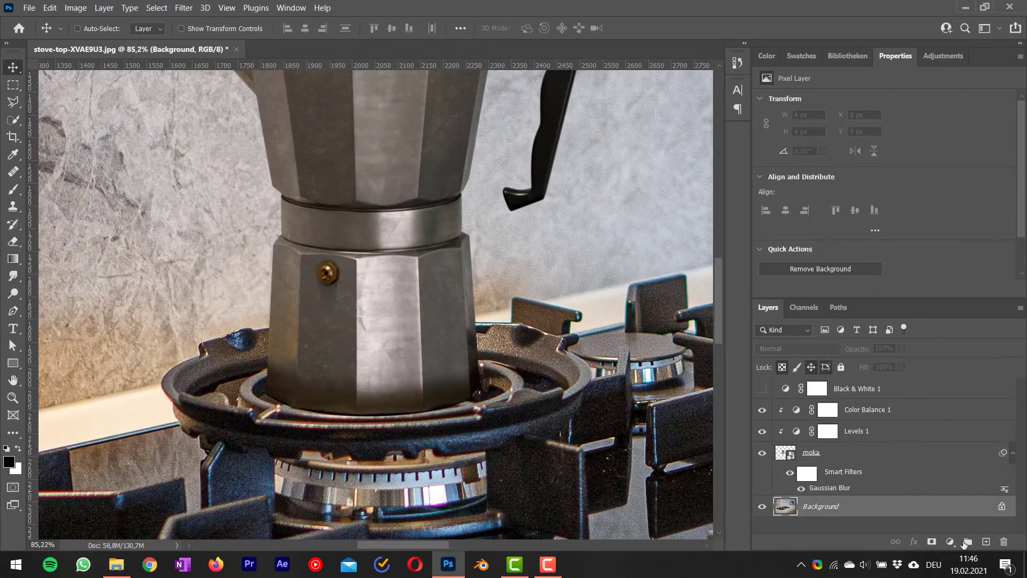
click(985, 541)
click(15, 189)
alt+scroll(373, 425, up, 2)
alt+right_drag(293, 414, 285, 414)
mouse_move(239, 372)
mouse_down()
mouse_move(240, 386)
mouse_move(334, 414)
mouse_move(484, 402)
mouse_move(517, 368)
mouse_move(537, 382)
mouse_up()
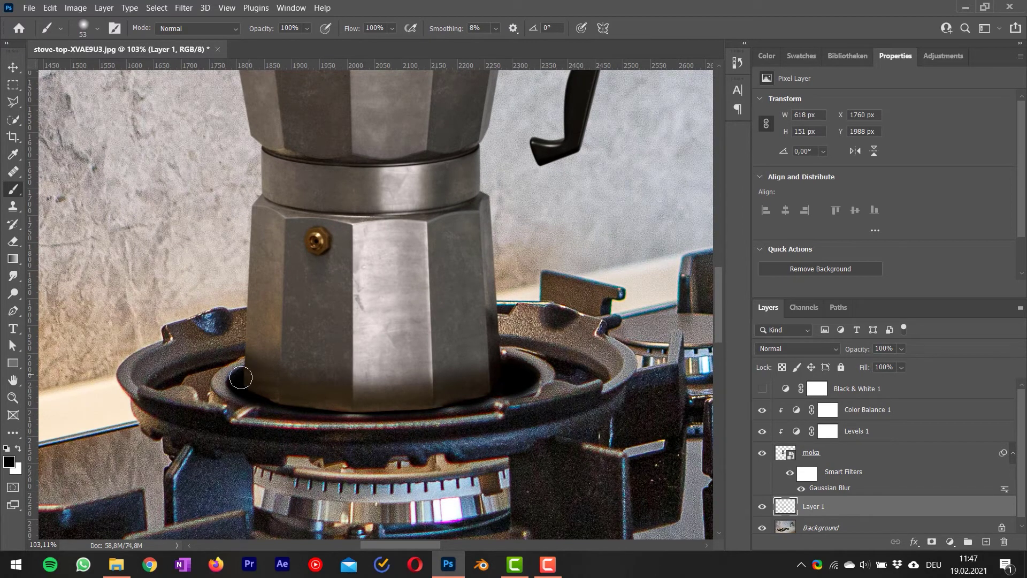
- Set the shadow layer's blend mode to Multiply and its opacity to 66%
alt+scroll(370, 404, down, 3)
alt+scroll(370, 404, down, 1)
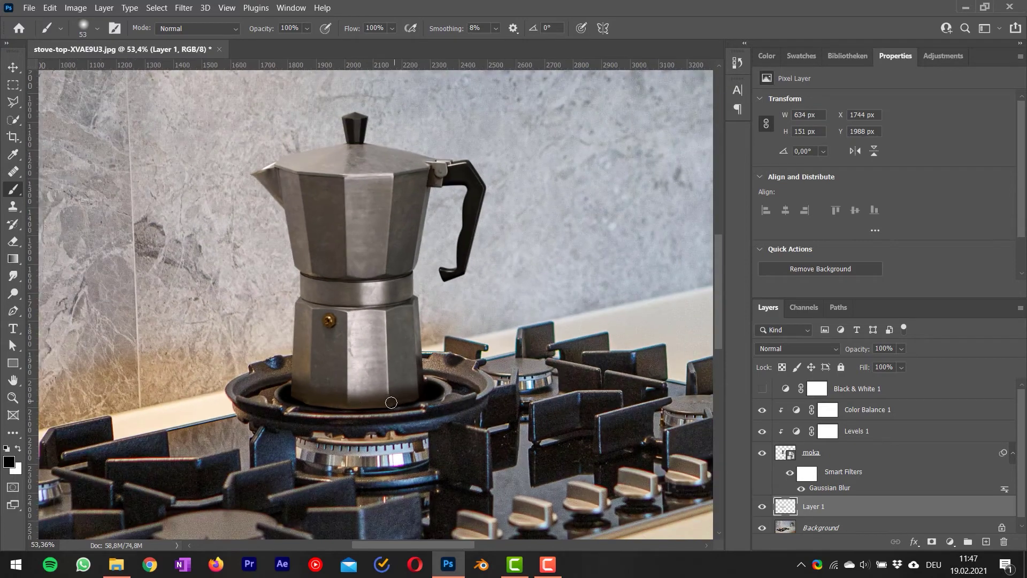
alt+scroll(521, 361, down, 2)
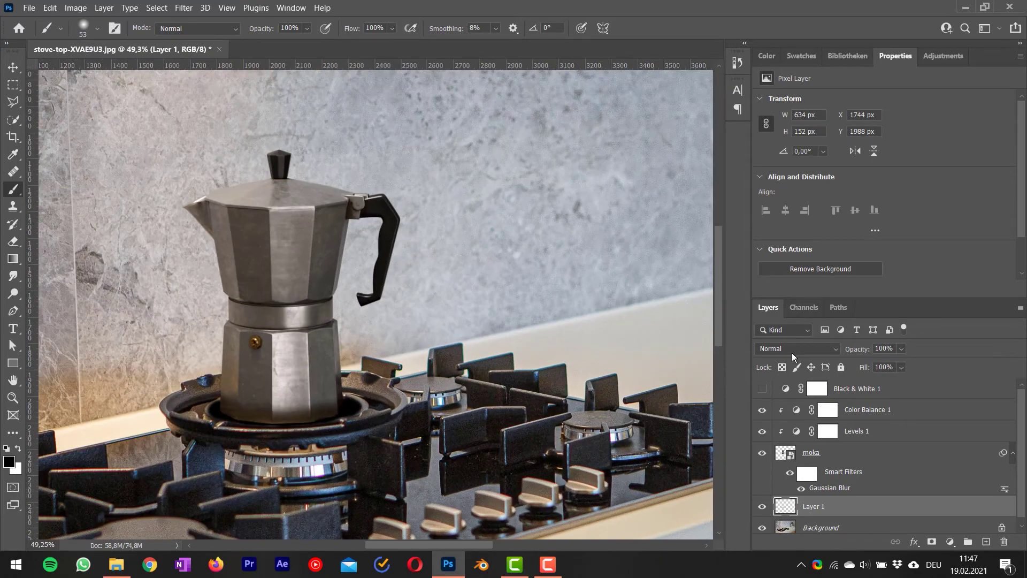
click(792, 351)
click(780, 262)
key(6)
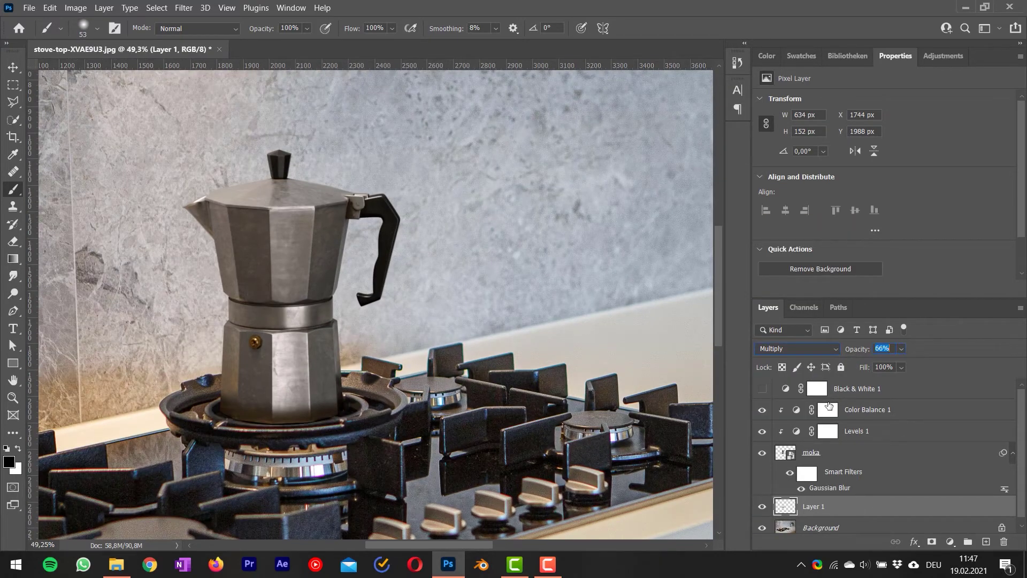
- Add a new clipped layer directly above the moka layer and paint soft black shading along the pot's bottom edge
click(856, 452)
click(986, 541)
alt+scroll(219, 404, up, 5)
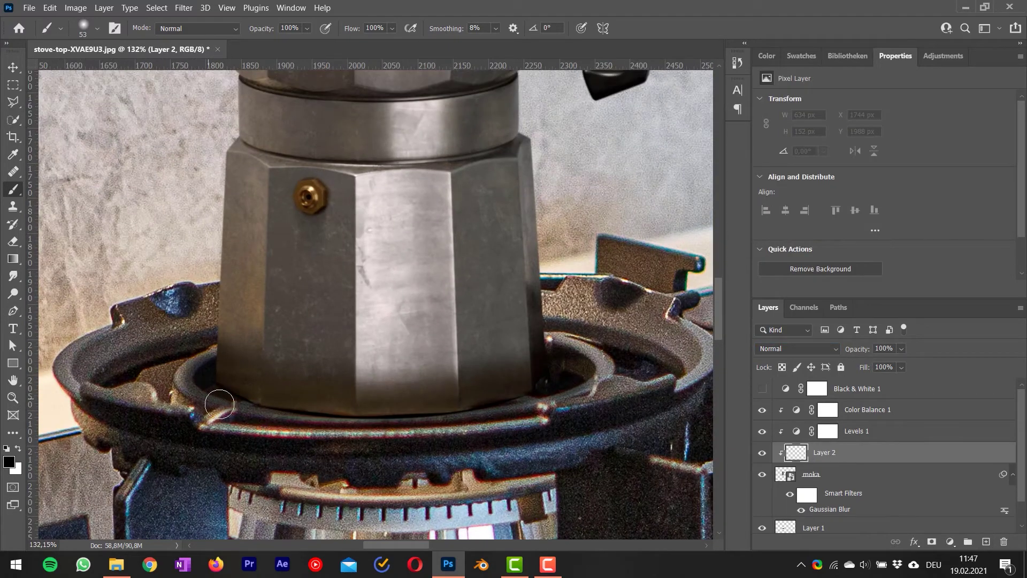
mouse_move(254, 421)
mouse_down()
mouse_move(244, 420)
mouse_move(356, 431)
mouse_move(477, 423)
mouse_move(393, 442)
mouse_move(507, 424)
mouse_move(570, 376)
mouse_up()
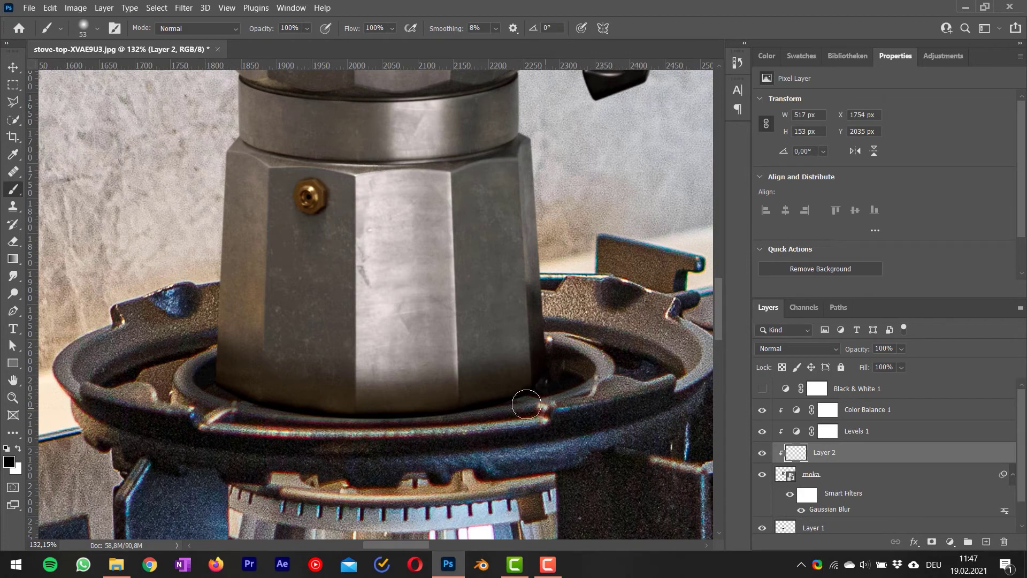
alt+scroll(535, 436, down, 2)
alt+scroll(642, 444, up, 2)
- Add a new layer above Layer 1 and paint a small black contact shadow under the pot's lower right edge with a 12 px brush
click(812, 525)
alt+scroll(475, 428, up, 3)
drag(492, 393, 547, 442)
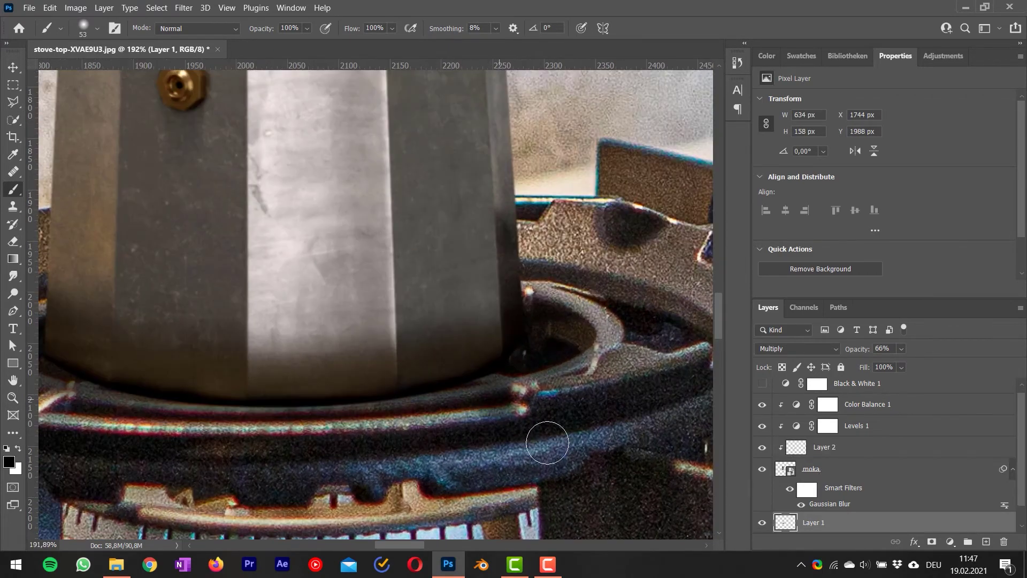
key(ctrl+z)
alt+scroll(474, 401, up, 2)
click(986, 541)
alt+scroll(561, 401, up, 2)
alt+right_drag(487, 348, 431, 360)
mouse_move(442, 346)
mouse_down()
mouse_move(468, 337)
mouse_move(417, 350)
mouse_up()
alt+scroll(486, 356, down, 3)
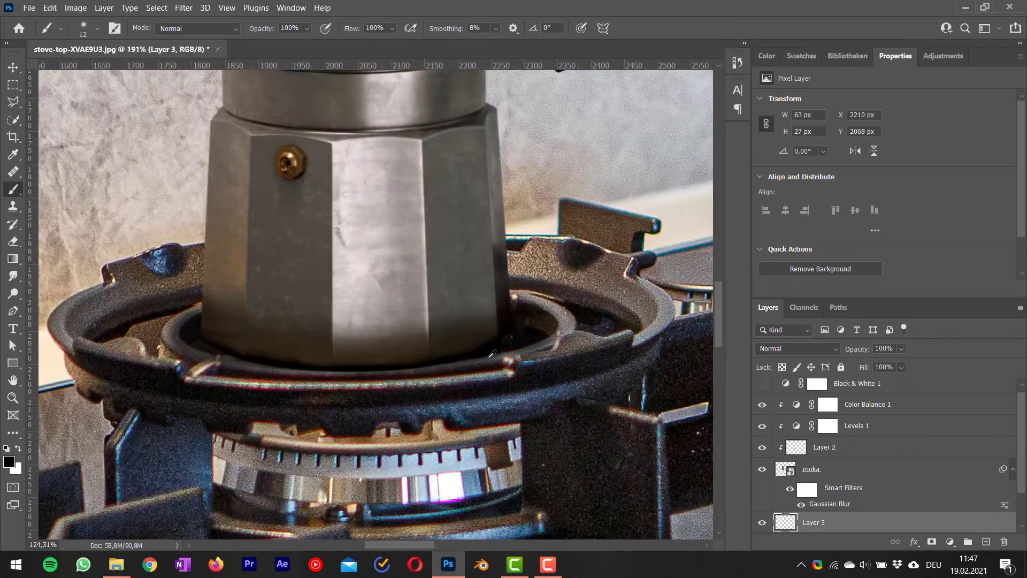
- Lower the opacity of the clipped shading layer, Layer 2, to 78%
alt+scroll(490, 353, down, 8)
scroll(873, 461, down, 2)
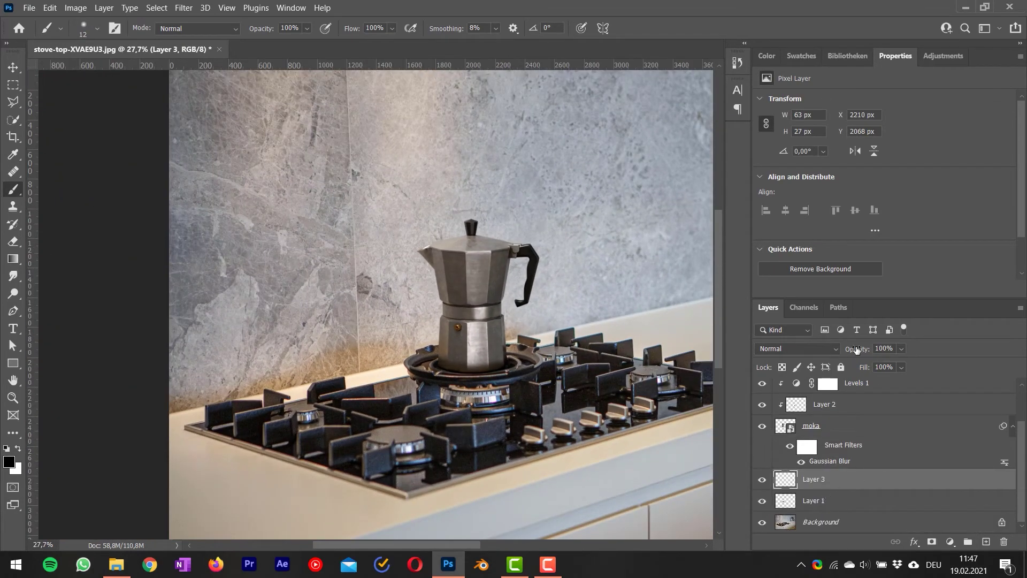
click(846, 411)
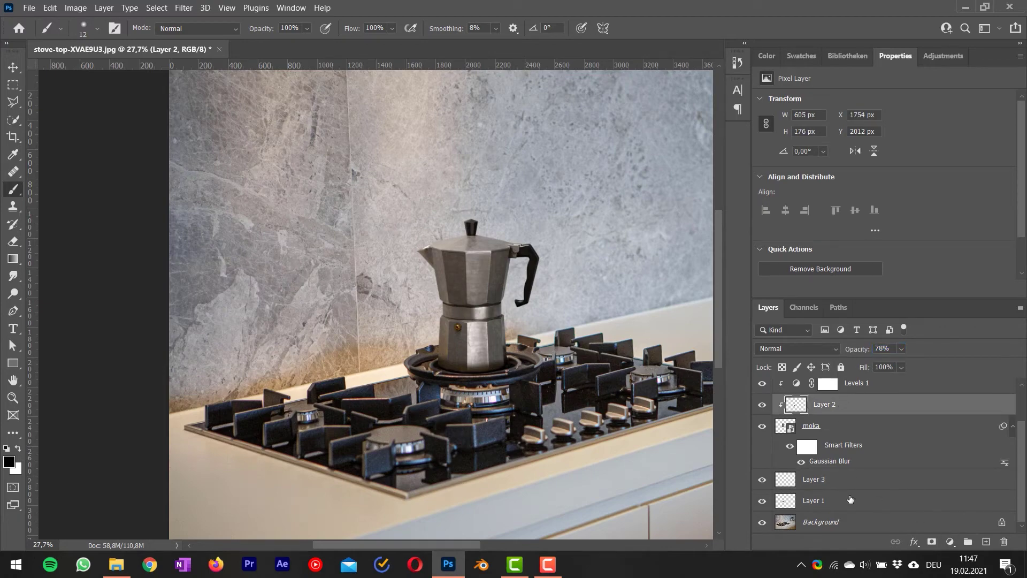
- Add another clipped layer above Layer 2 and try painting black shading on the pot's lower left side with a 47 px brush
click(984, 541)
alt+scroll(433, 363, up, 7)
key(bracketright)
key(bracketright)
key(bracketright)
key(bracketright)
key(bracketright)
key(bracketright)
key(bracketright)
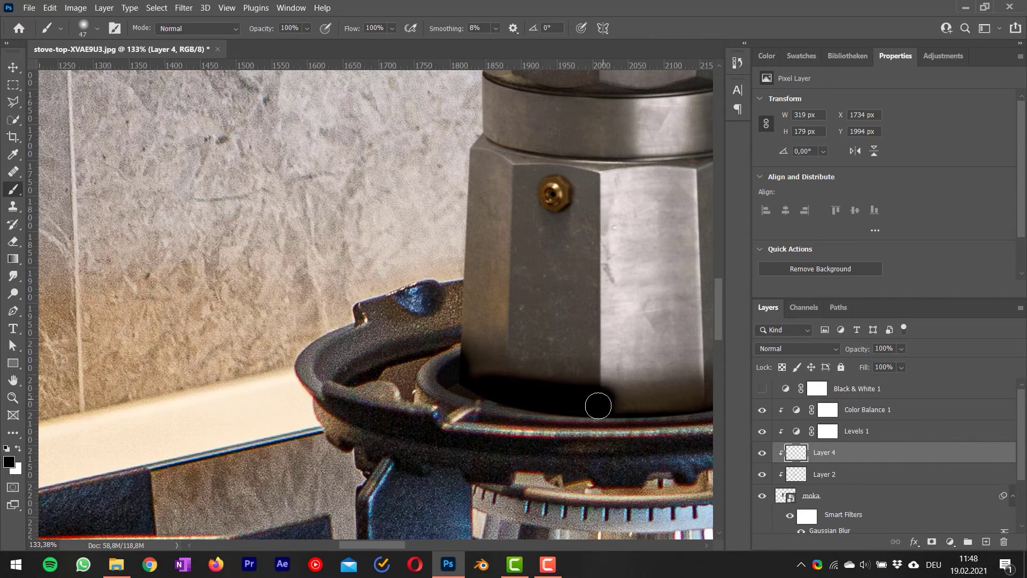
- Replace that stroke with broad, soft black shading across the pot's base and lower right side, using 129 px and 237 px brushes
alt+scroll(583, 434, down, 5)
key(bracketright)
key(bracketright)
key(bracketright)
key(bracketright)
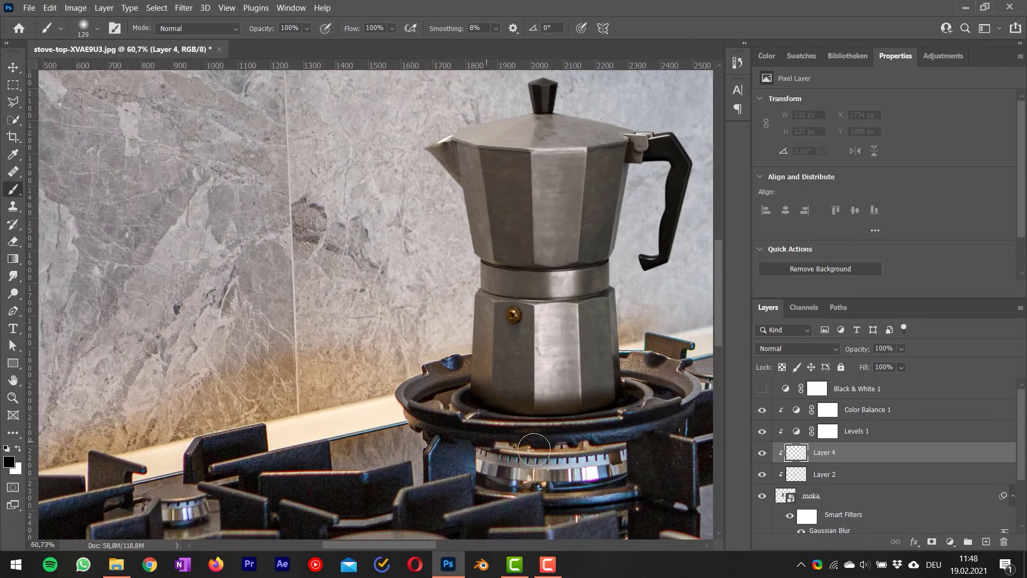
drag(489, 432, 632, 438)
alt+right_drag(637, 430, 655, 431)
mouse_move(639, 429)
mouse_down()
mouse_move(660, 407)
mouse_move(668, 363)
mouse_up()
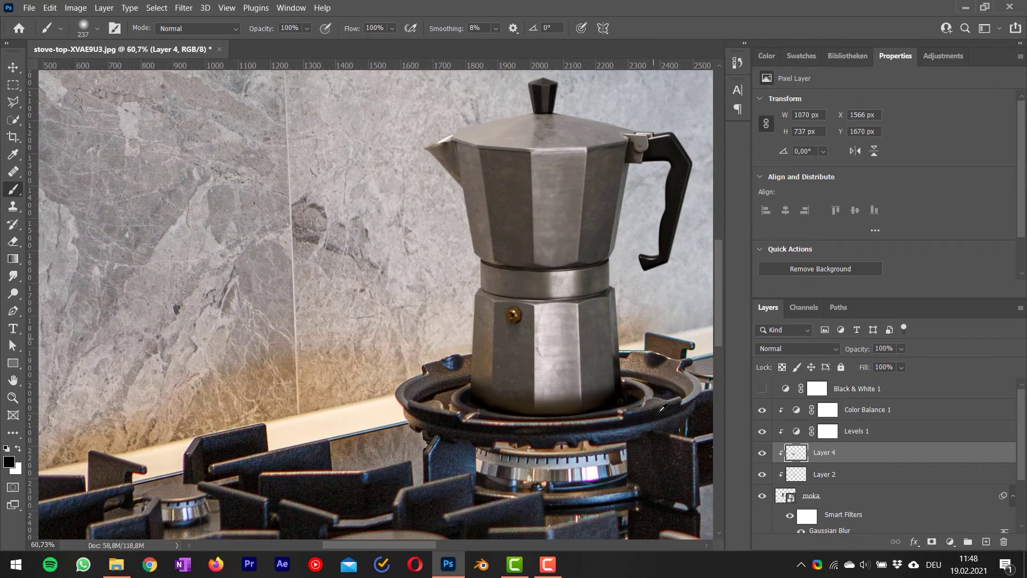
- Lower the opacity of the broad shading layer, Layer 4, to 44%
alt+scroll(653, 424, down, 8)
alt+scroll(656, 420, down, 2)
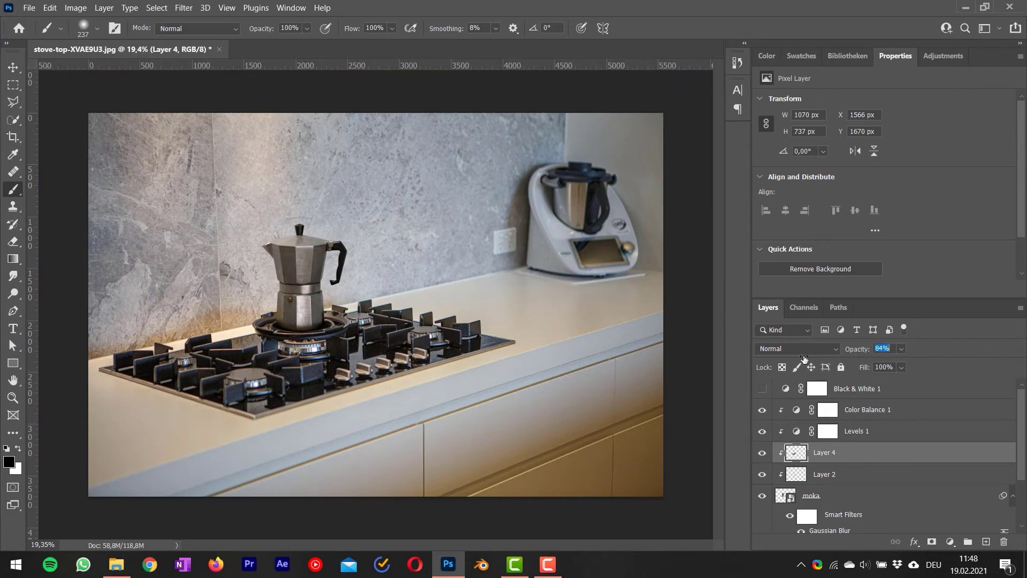
scroll(862, 496, down, 3)
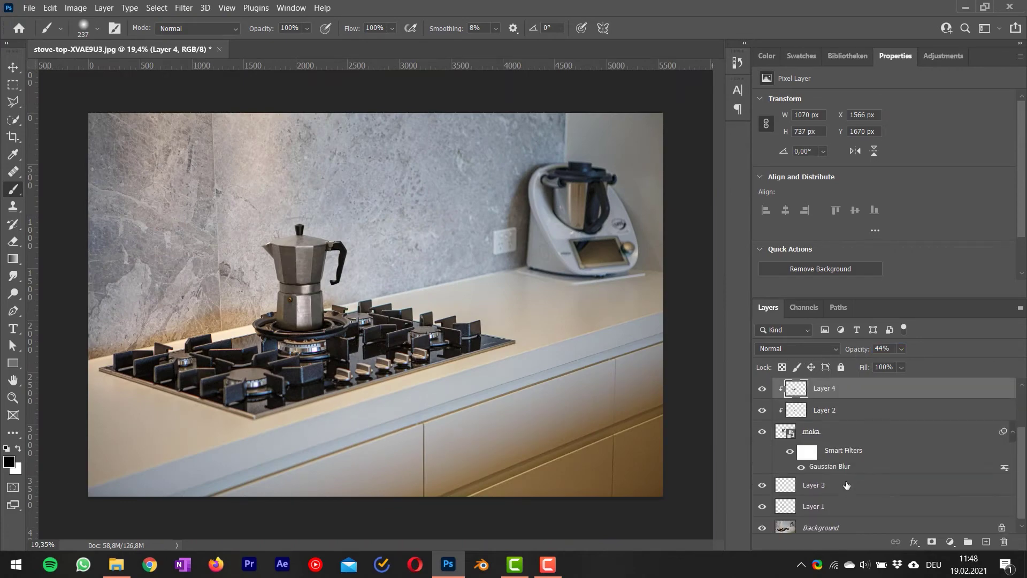
- Add a layer above Layer 3 and paint soft black shadow on the burner ring beside the pot's lower left with a 103 px brush
click(846, 485)
key(ctrl+shift+alt+n)
alt+scroll(275, 324, up, 8)
alt+right_drag(234, 332, 193, 332)
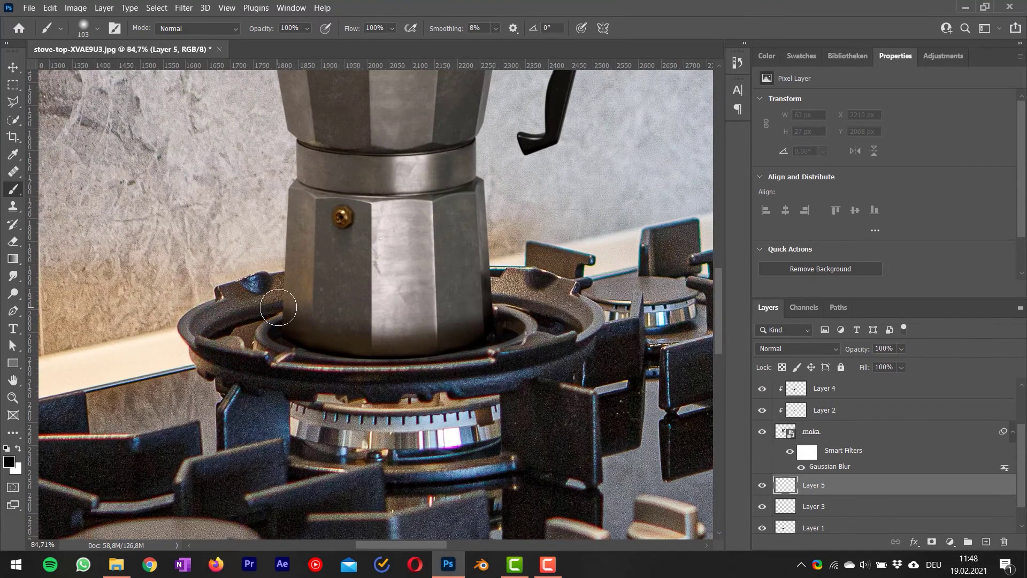
drag(277, 305, 265, 333)
- Extend the black shadow under the pot's base and onto the burner ring at its right, using soft brushes from about 41 to 148 px
alt+right_drag(302, 338, 295, 338)
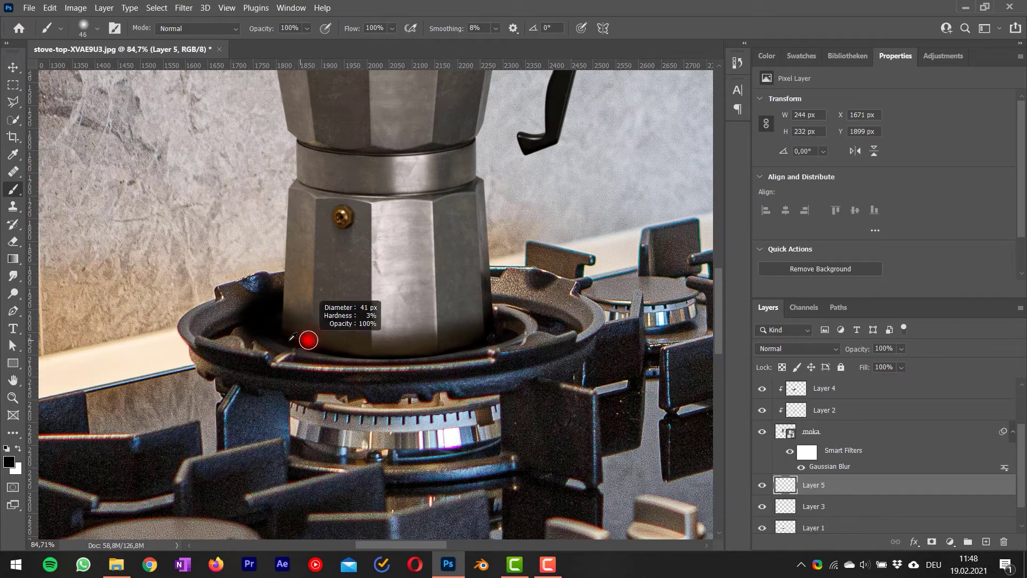
mouse_move(289, 347)
mouse_down()
mouse_move(369, 353)
mouse_move(488, 342)
mouse_move(508, 330)
mouse_up()
alt+right_drag(508, 332, 505, 332)
drag(510, 323, 504, 321)
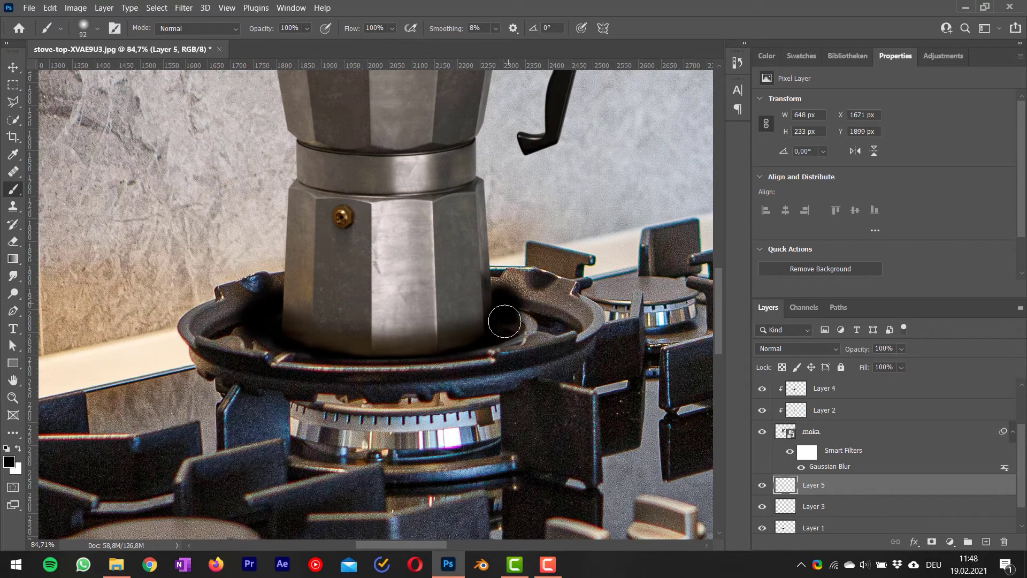
alt+right_drag(503, 319, 518, 318)
drag(508, 316, 522, 317)
alt+scroll(481, 329, down, 6)
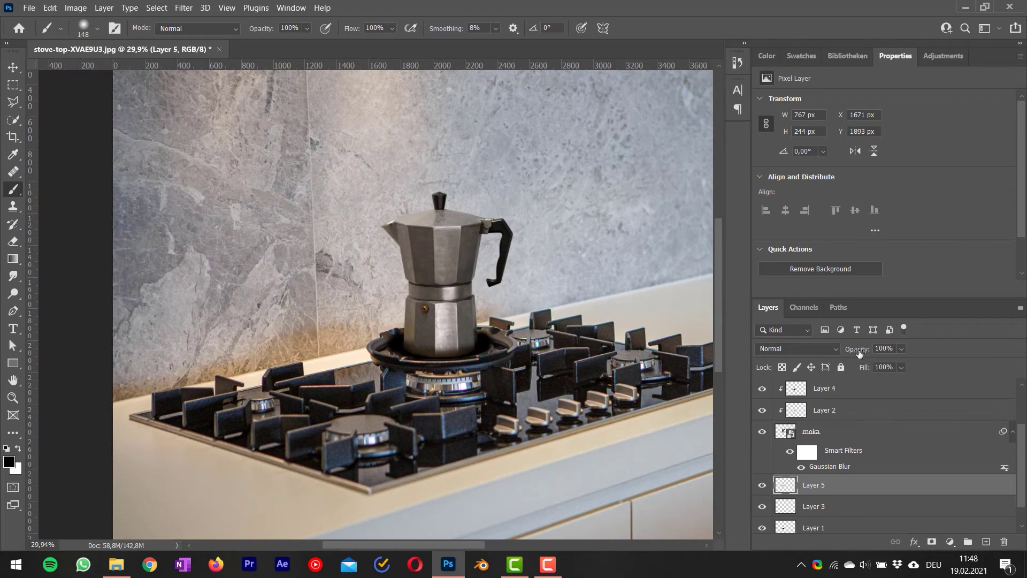
- Lower the opacity of the painted shadow layer, Layer 5, to 35% and fine-tune it slightly upward
drag(858, 353, 693, 359)
alt+scroll(598, 348, down, 2)
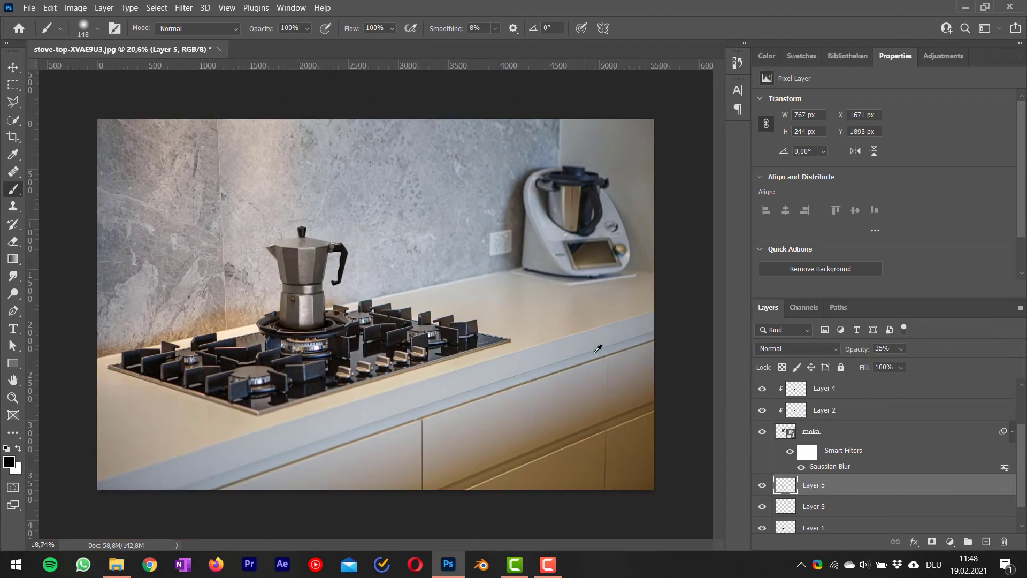
drag(856, 351, 864, 352)
- Group the shadow layers, Layer 5 through Layer 1, and name the group Shadow
scroll(819, 513, down, 1)
shift+click(819, 503)
key(ctrl+g)
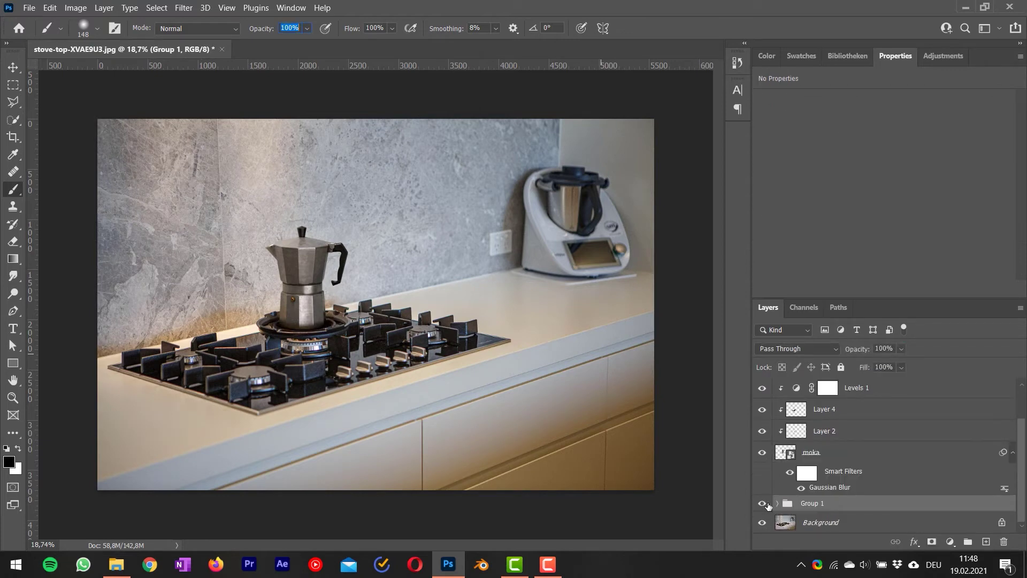
double_click(812, 503)
text(Shadow)
key(Return)
click(929, 444)
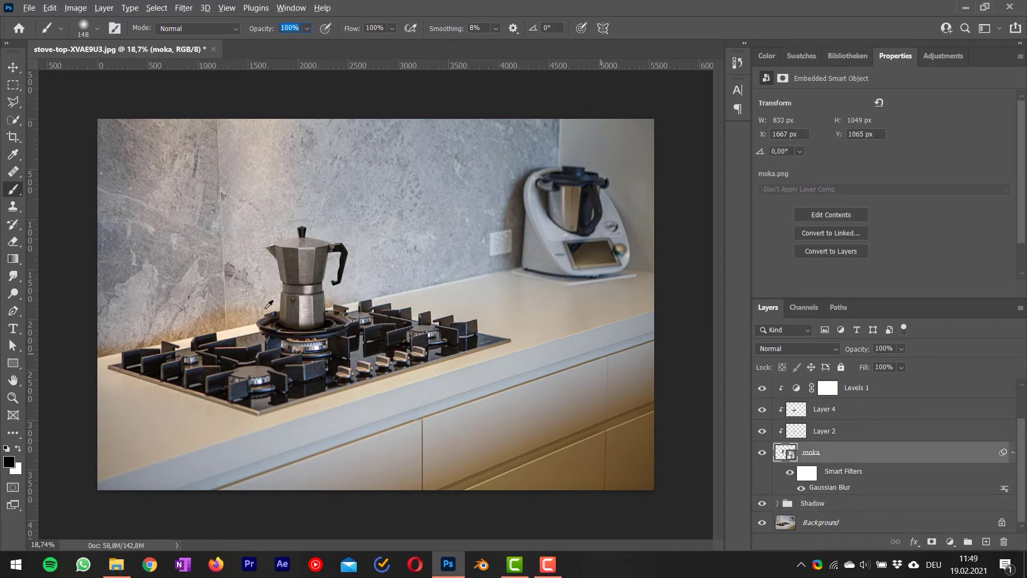
click(834, 410)
click(13, 68)
alt+scroll(360, 277, up, 3)
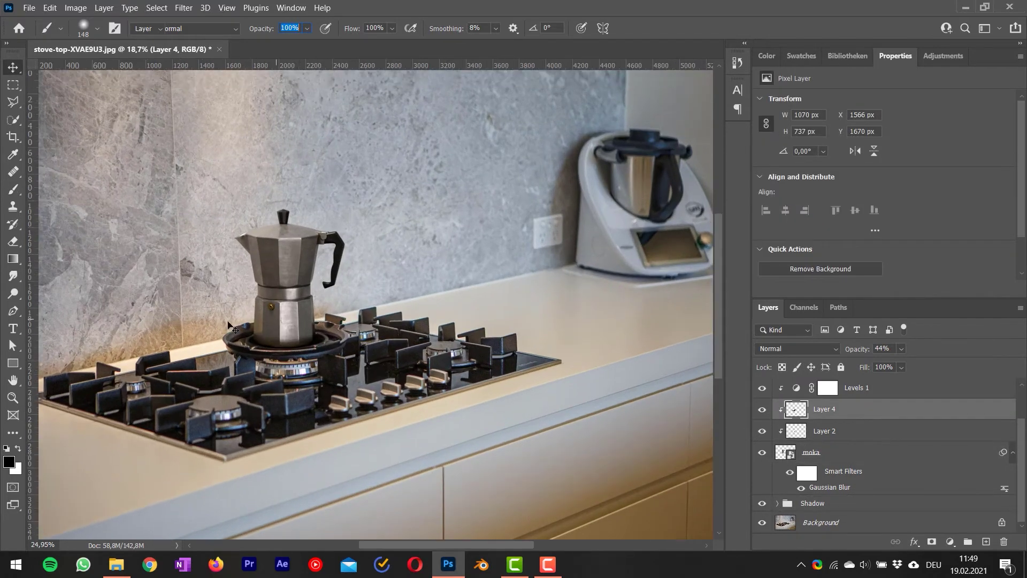
ctrl+scroll(249, 337, up, 1)
alt+scroll(252, 359, up, 2)
alt+scroll(259, 352, down, 2)
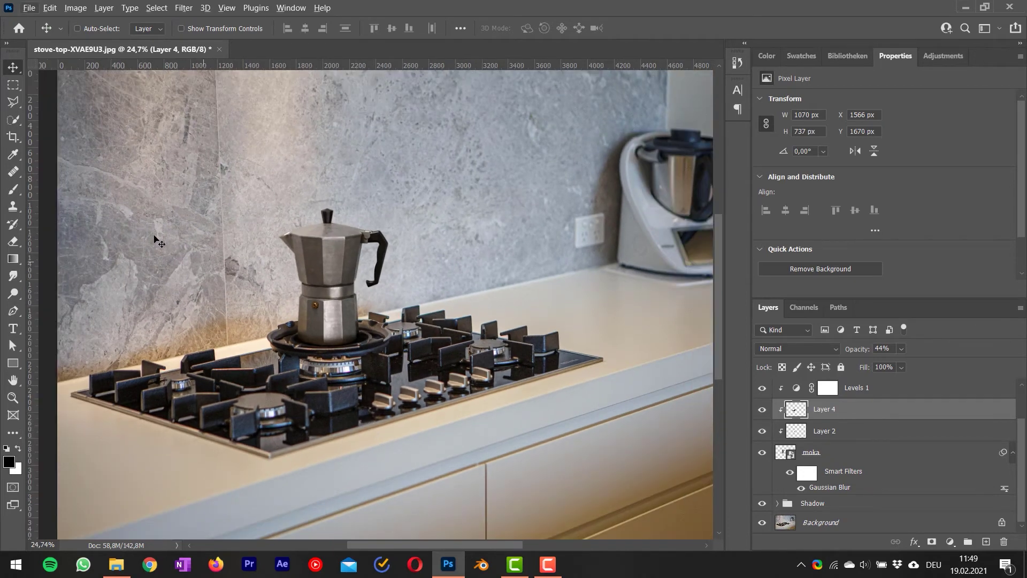
- Crop the picture to a region about 2800 px wide and 3000 px high around the moka pot and stove
click(13, 136)
alt+scroll(229, 223, down, 3)
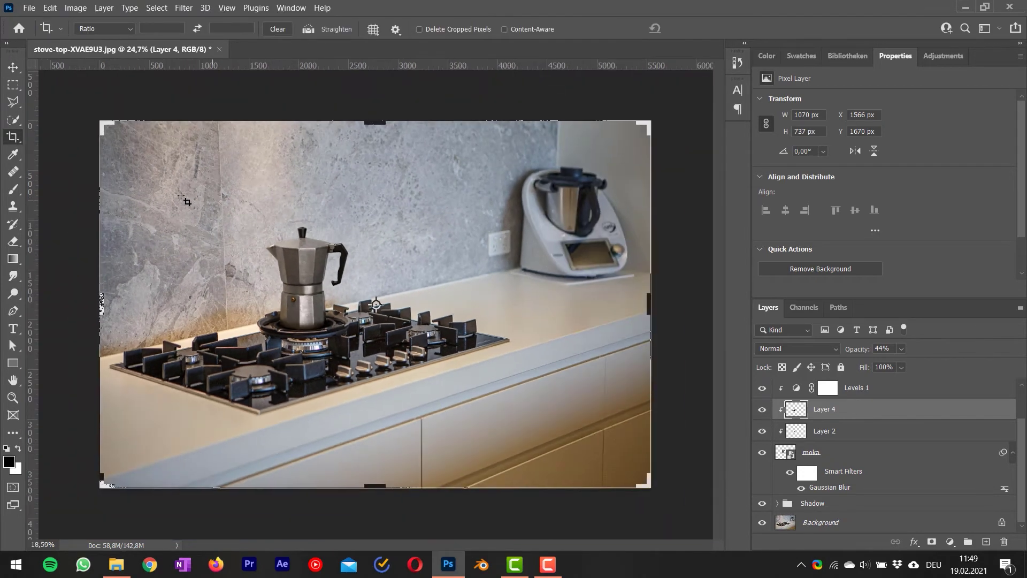
drag(163, 164, 444, 463)
drag(384, 391, 393, 420)
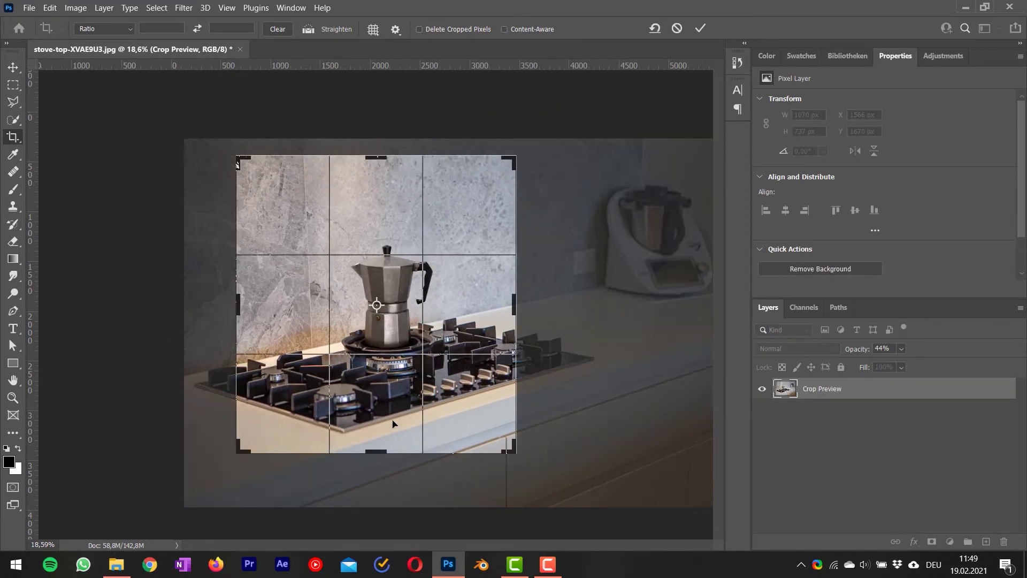
key(Return)
- Re-crop the picture by adjusting its top and bottom edges, keeping the stove's whole front corner in the frame
click(429, 350)
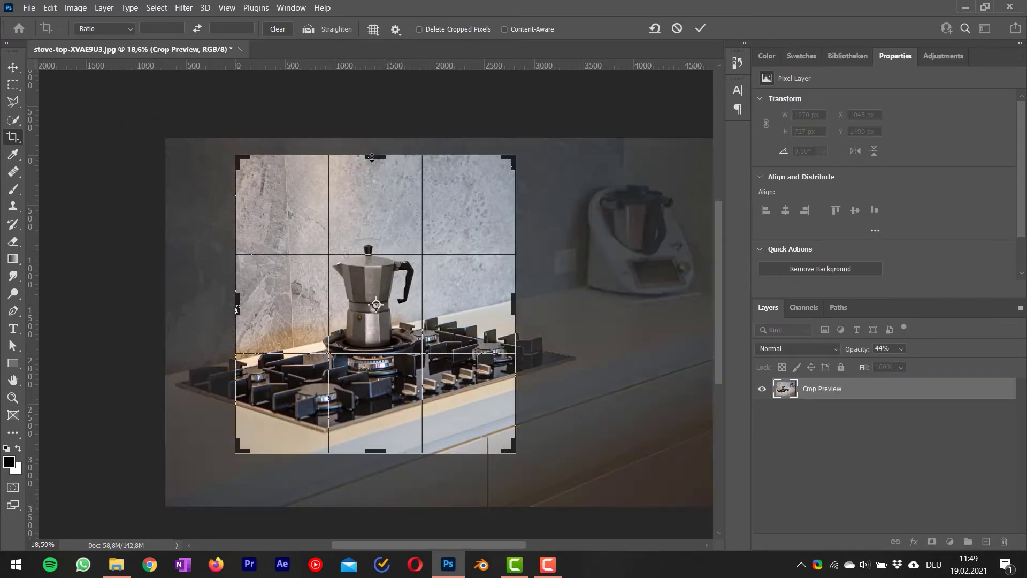
drag(378, 154, 380, 166)
drag(377, 459, 383, 430)
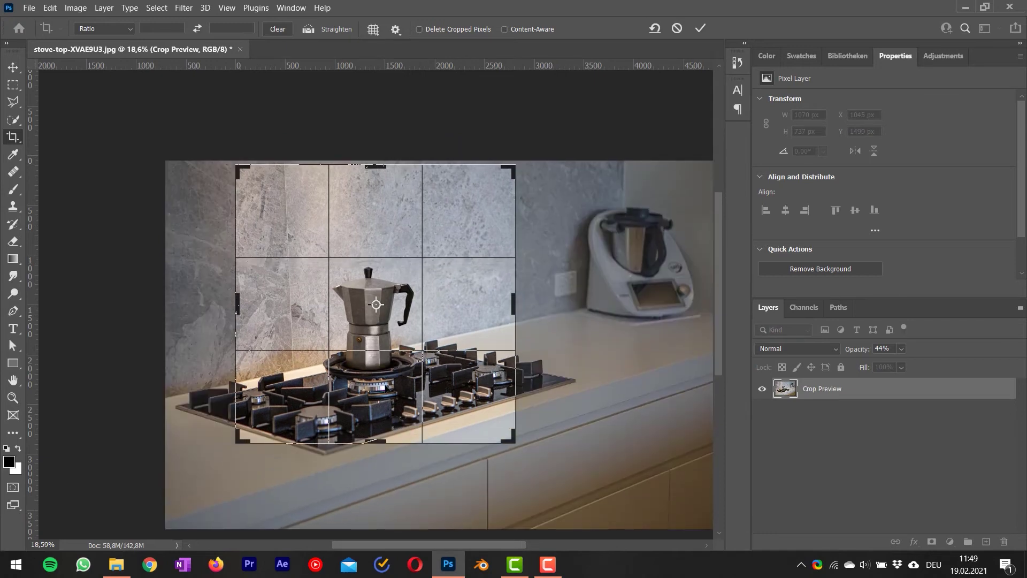
key(Return)
alt+scroll(388, 389, up, 3)
click(386, 407)
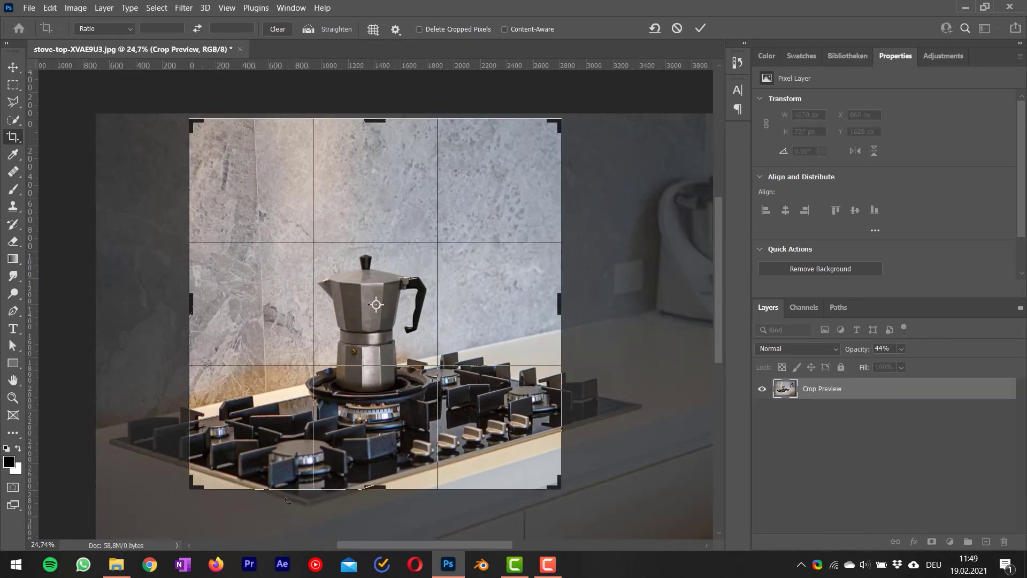
mouse_move(376, 490)
mouse_down()
mouse_move(372, 514)
mouse_move(372, 502)
mouse_up()
key(Return)
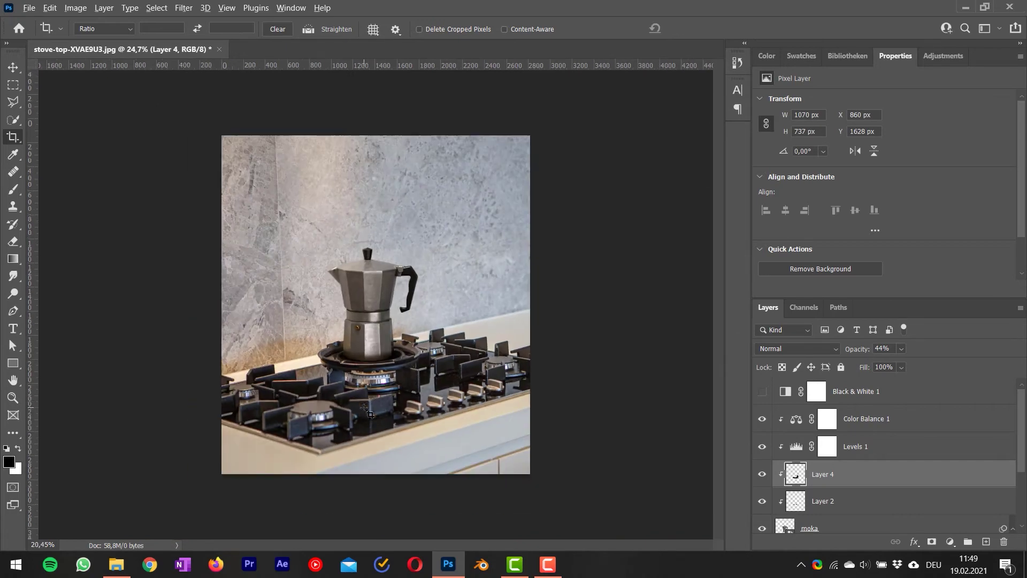
- Refine the crop's corners and left edge to a portrait frame about 2650 by 3000 px with the moka pot near its centre
drag(514, 483, 521, 479)
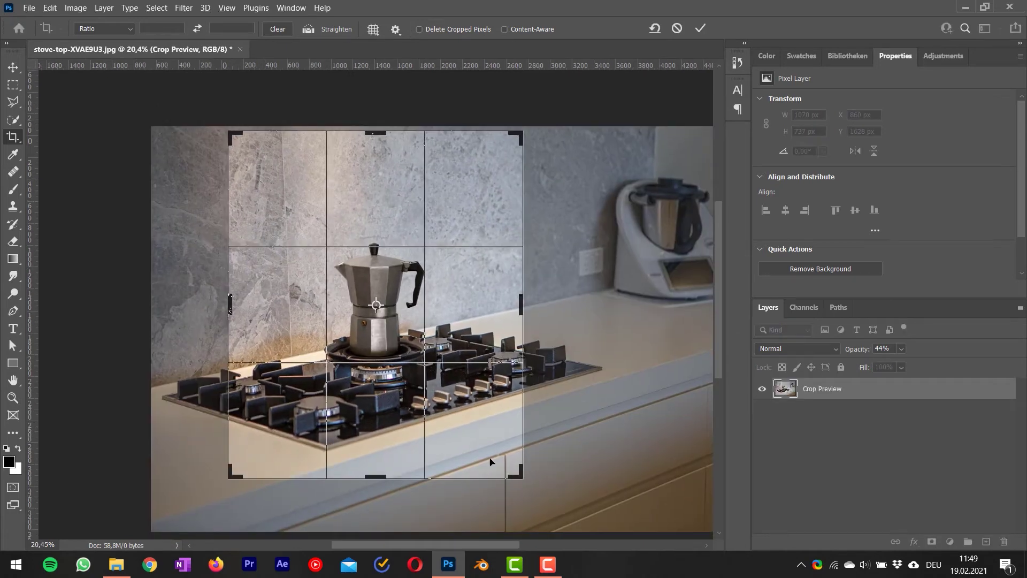
key(Return)
drag(390, 480, 391, 485)
drag(229, 479, 229, 469)
key(Return)
drag(221, 309, 230, 307)
drag(407, 369, 408, 370)
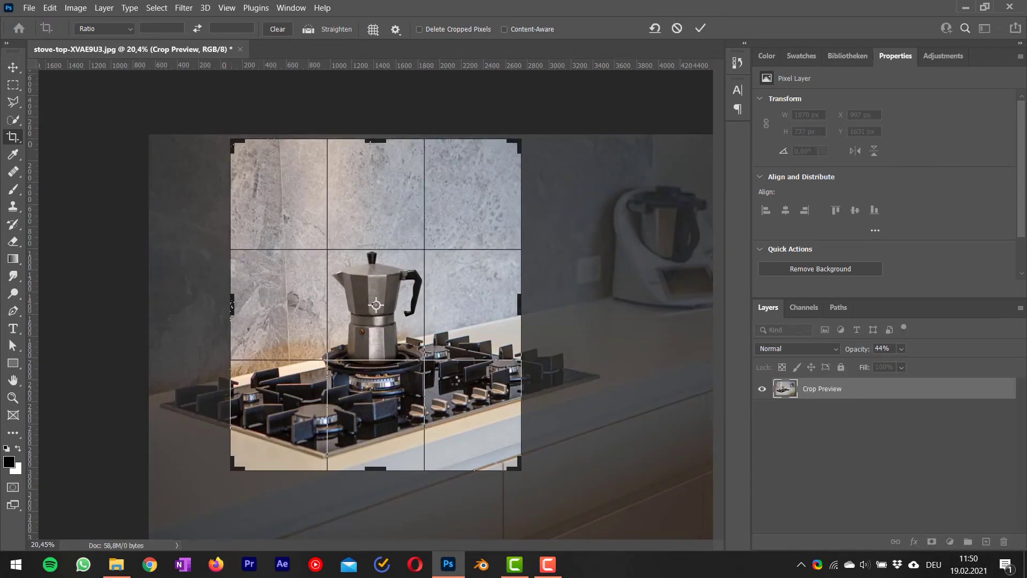
key(Return)
alt+scroll(449, 430, down, 1)
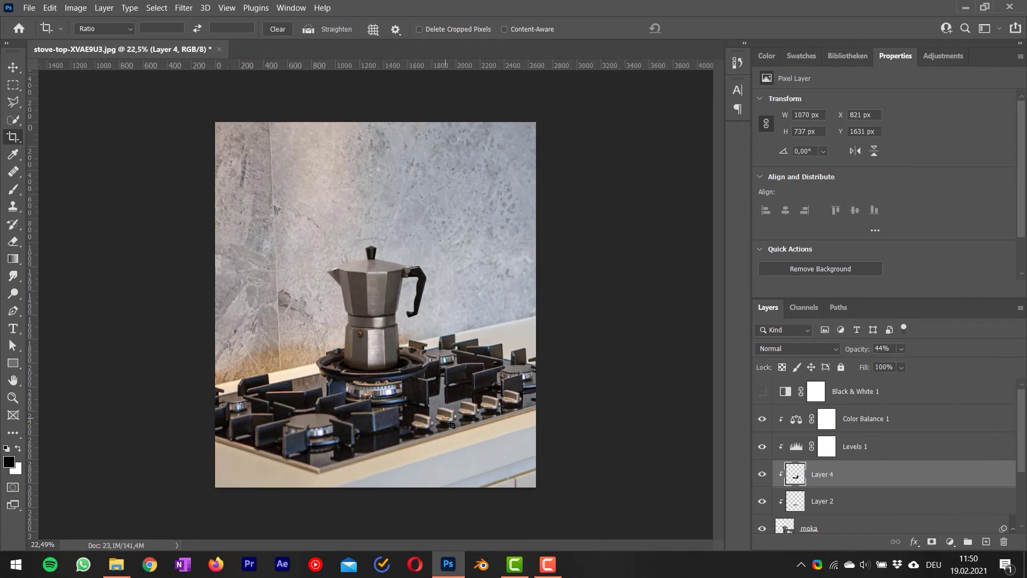
- Add a new clipped layer to the moka pot's stack and move it above the Color Balance 1 adjustment for painting edge light
alt+scroll(332, 262, up, 4)
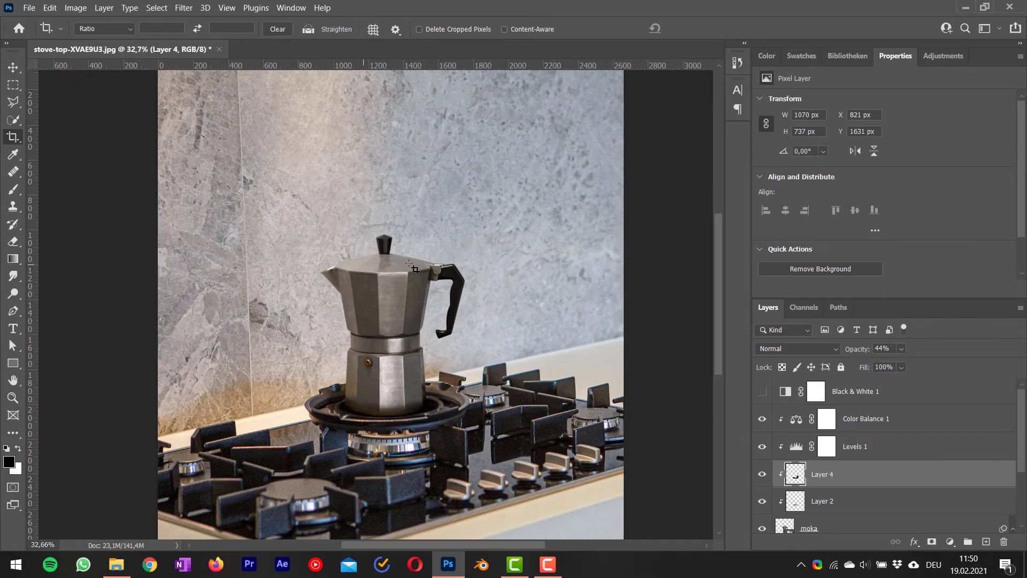
scroll(835, 439, down, 2)
click(834, 422)
scroll(845, 434, up, 1)
click(847, 426)
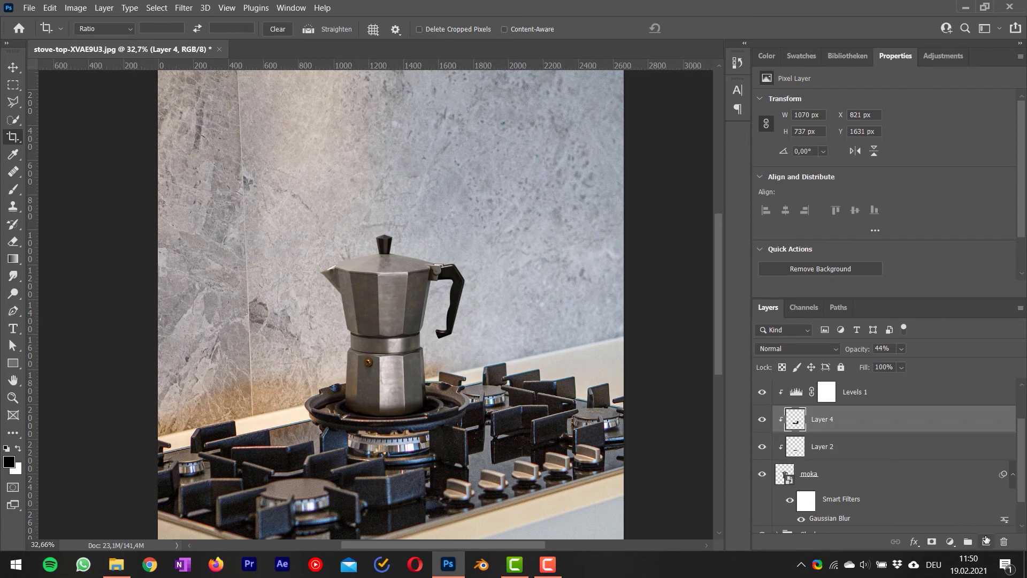
click(986, 541)
click(13, 189)
scroll(740, 429, up, 1)
scroll(849, 476, up, 2)
drag(849, 477, 869, 421)
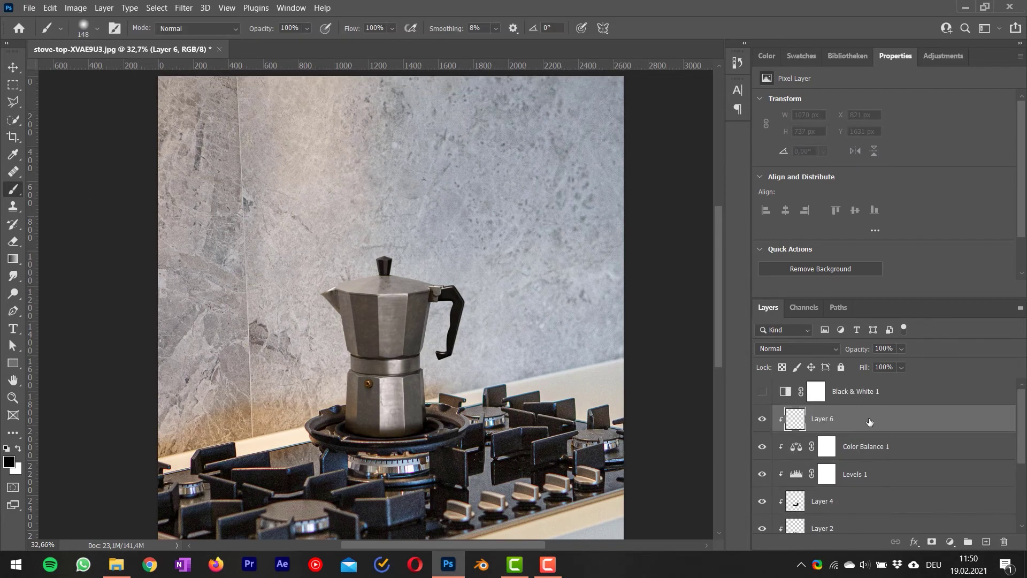
- Try painting broad light cream over the pot's lid, knob and spout with a 272 px soft brush
alt+right_drag(314, 305, 334, 295)
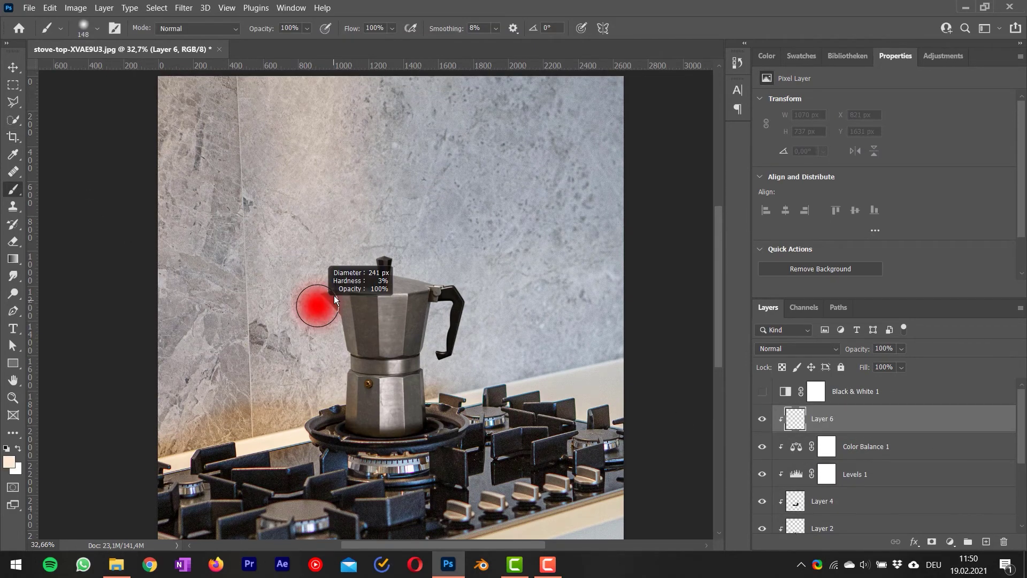
alt+scroll(332, 297, up, 8)
alt+scroll(353, 246, down, 3)
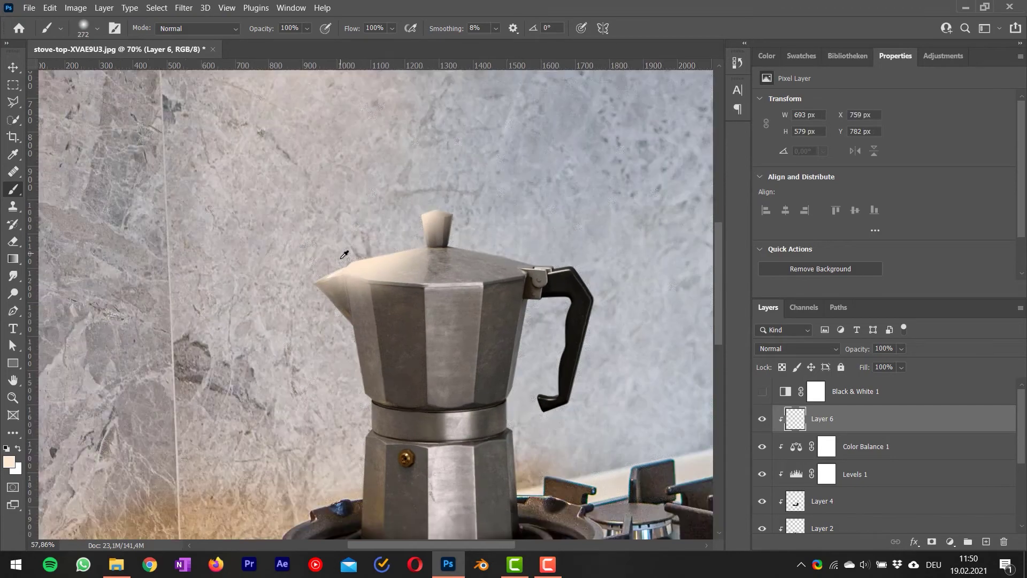
- Paint a soft cream light edge along the pot's spout on Layer 6 with a 125 px brush
alt+scroll(350, 255, up, 5)
alt+right_drag(348, 251, 315, 253)
mouse_move(375, 231)
mouse_down()
mouse_move(410, 218)
mouse_move(300, 261)
mouse_up()
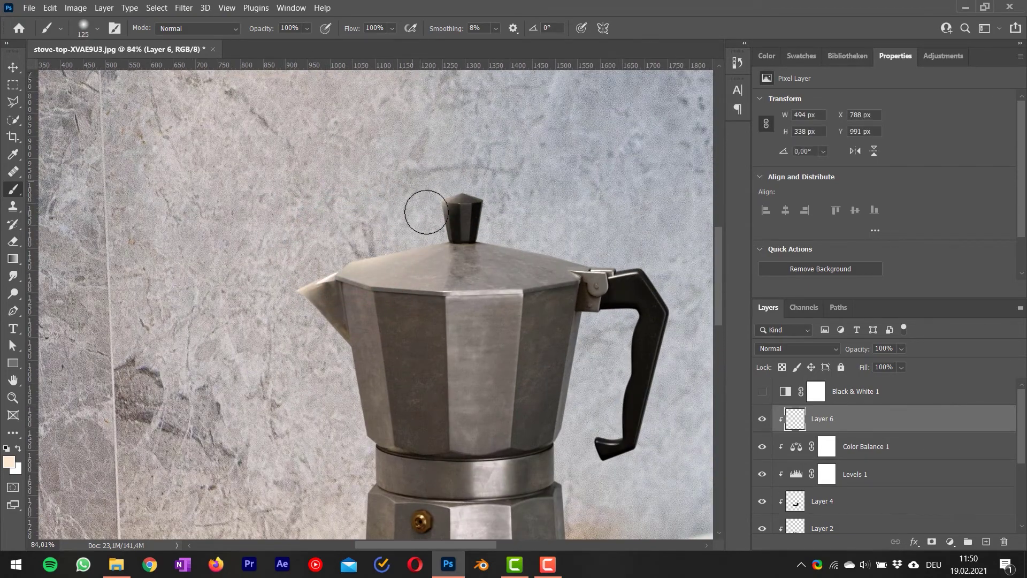
alt+scroll(369, 226, down, 3)
- Paint soft wall-coloured edge light on the handle and the pot's right side, using 188 px and 64 px brushes and sampled background colours
alt+right_drag(345, 223, 359, 223)
alt+scroll(358, 223, down, 2)
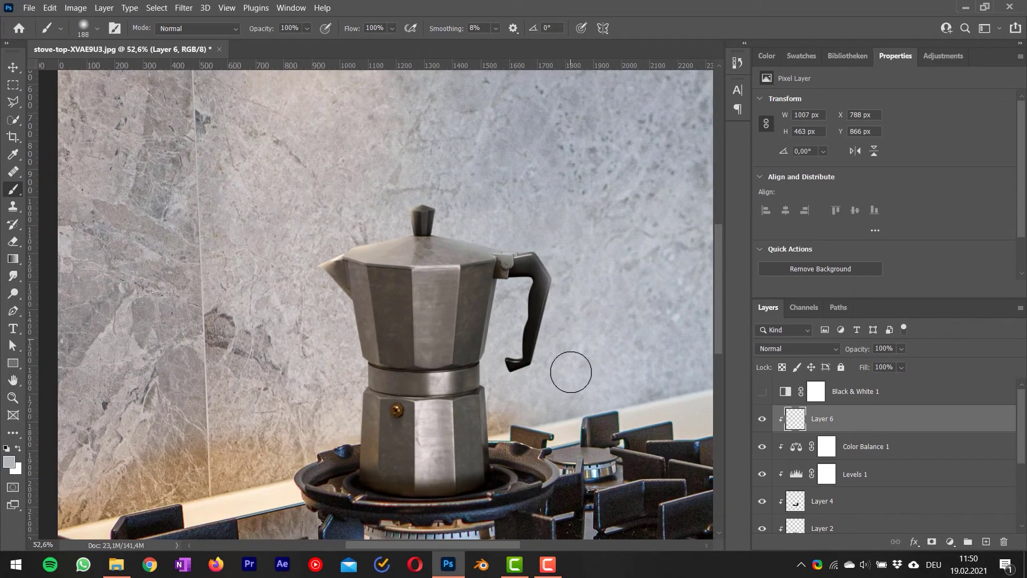
alt+scroll(551, 371, up, 3)
mouse_move(542, 382)
alt+right_down()
mouse_move(512, 382)
mouse_move(491, 357)
alt+right_up()
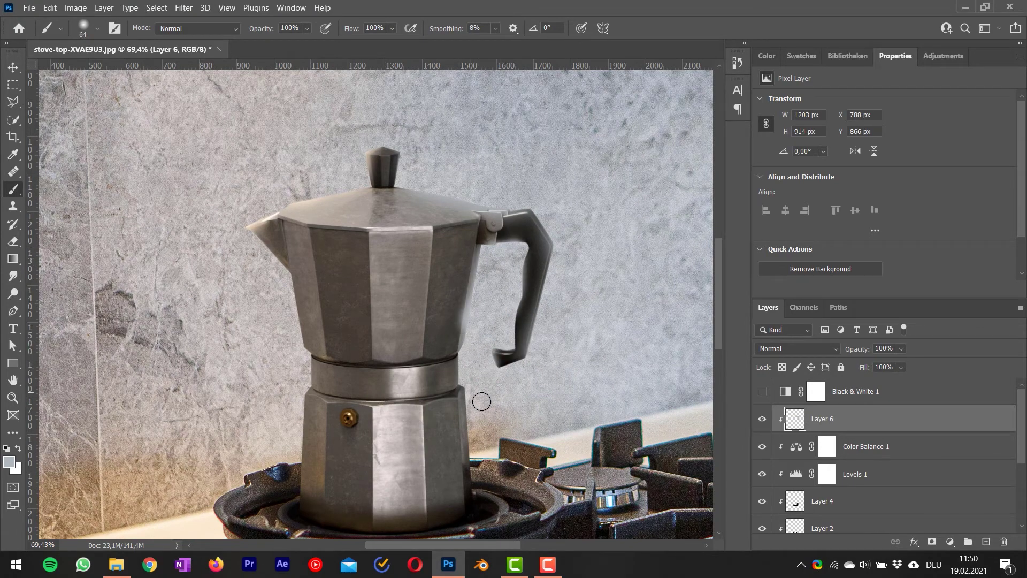
alt+click(483, 414)
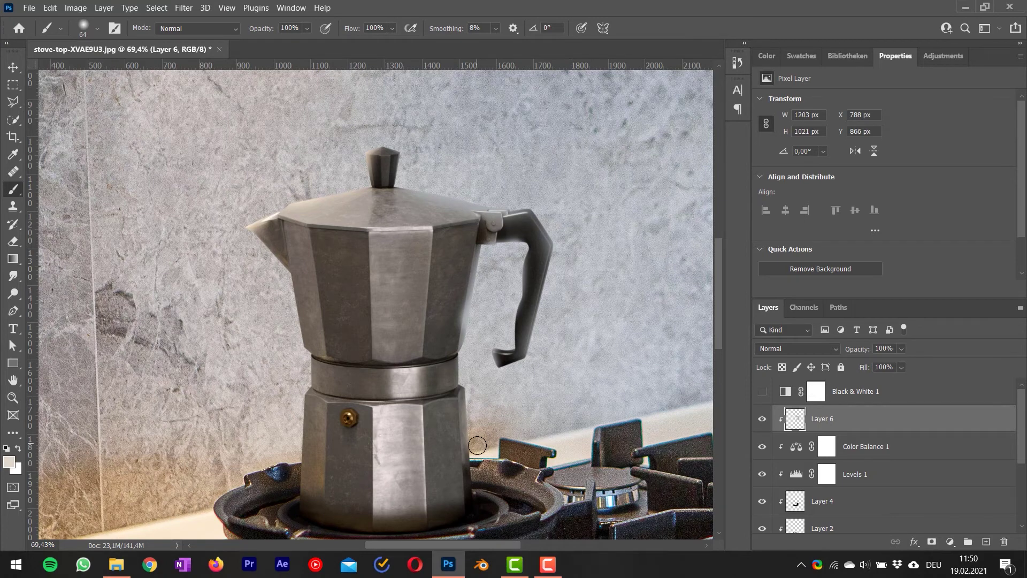
scroll(495, 440, down, 2)
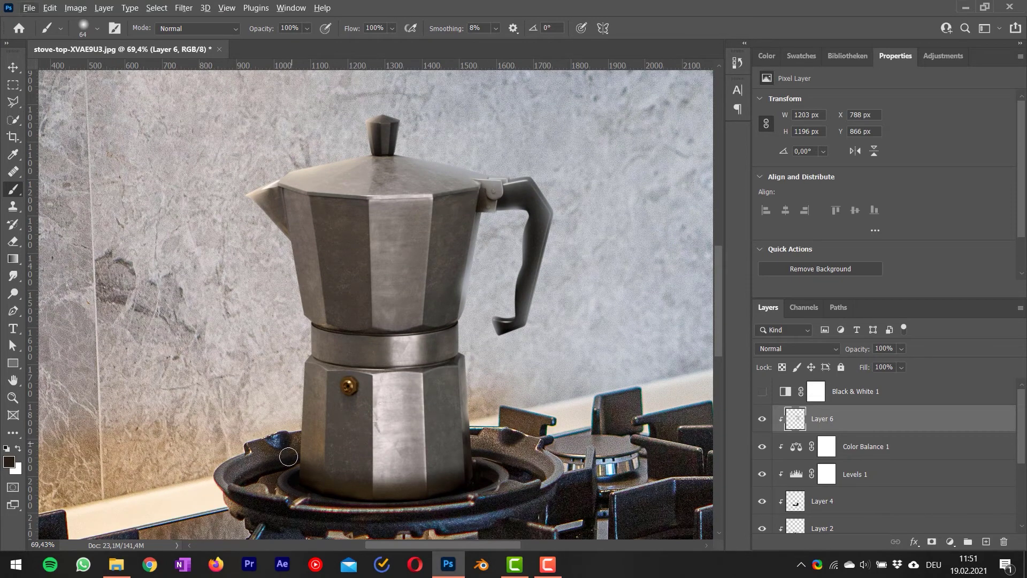
- Paint edge light along the pot's left side in colours sampled from the wall beside it, using an 89 px brush
alt+right_drag(280, 464, 291, 464)
alt+click(288, 410)
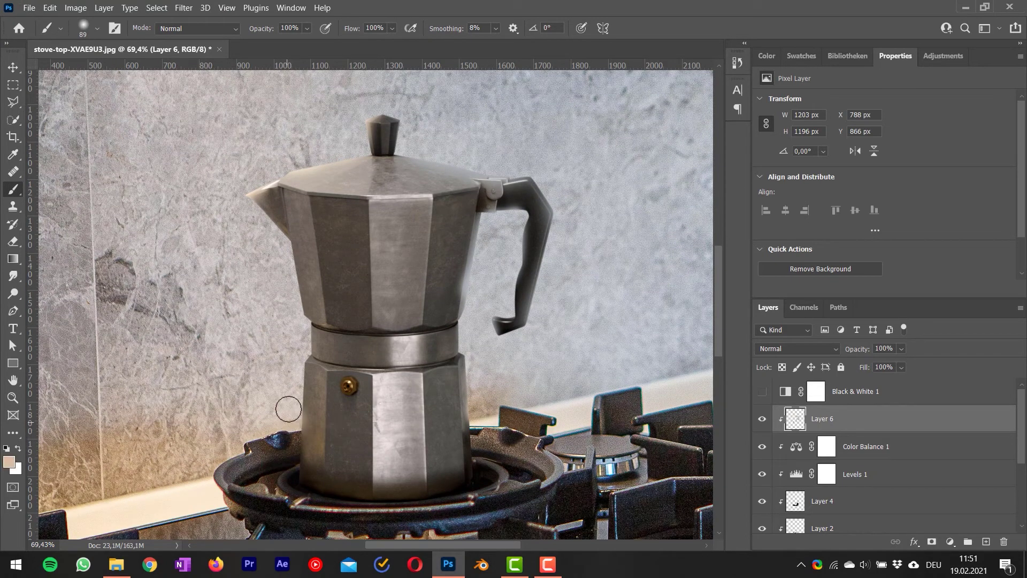
mouse_move(289, 407)
mouse_down()
mouse_move(300, 335)
mouse_move(282, 275)
mouse_up()
alt+click(287, 304)
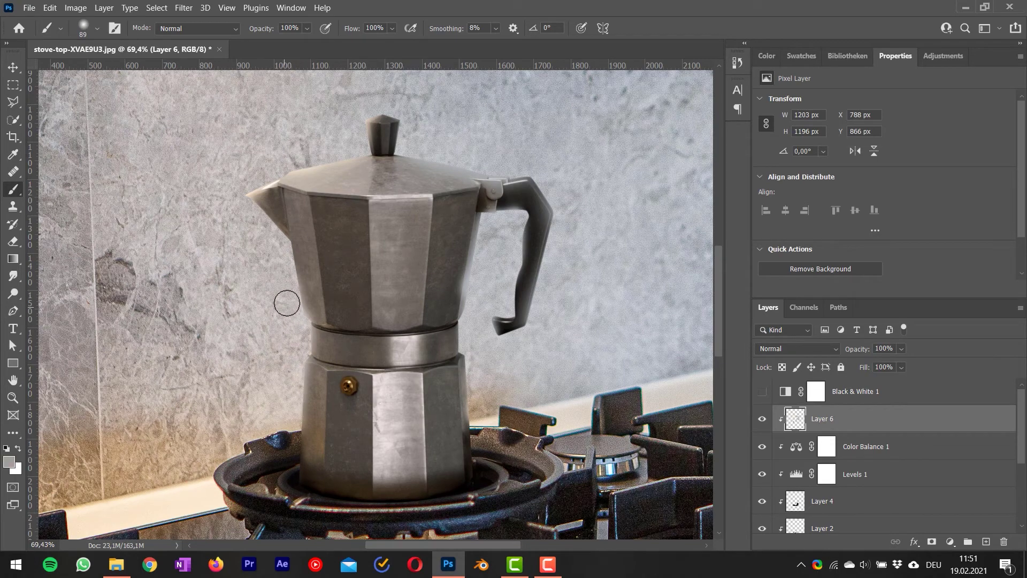
alt+scroll(261, 331, down, 5)
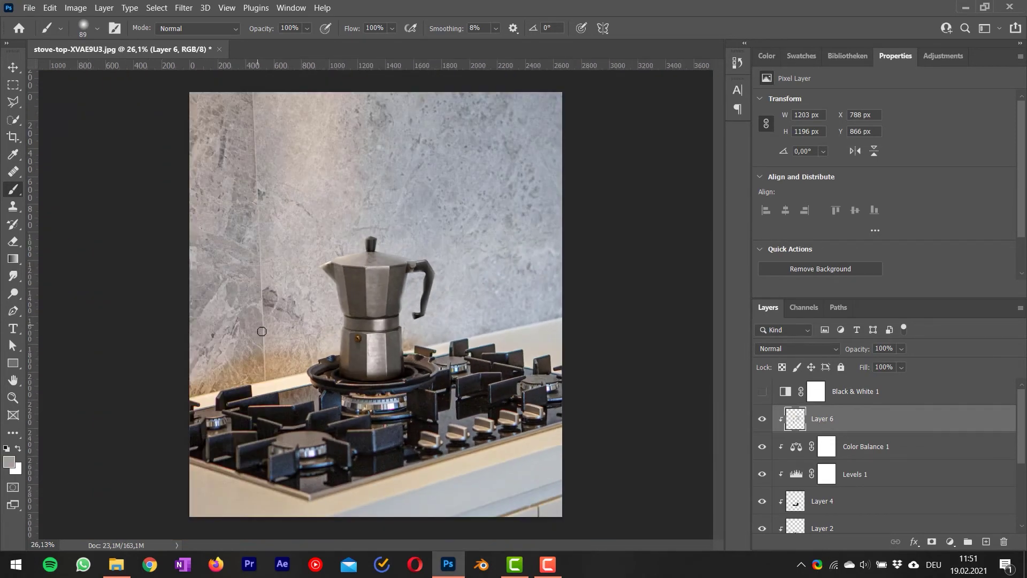
- Set the blend mode of the edge light layer, Layer 6, to Overlay and compare the pot with the layer hidden and shown
click(813, 349)
click(784, 250)
click(786, 348)
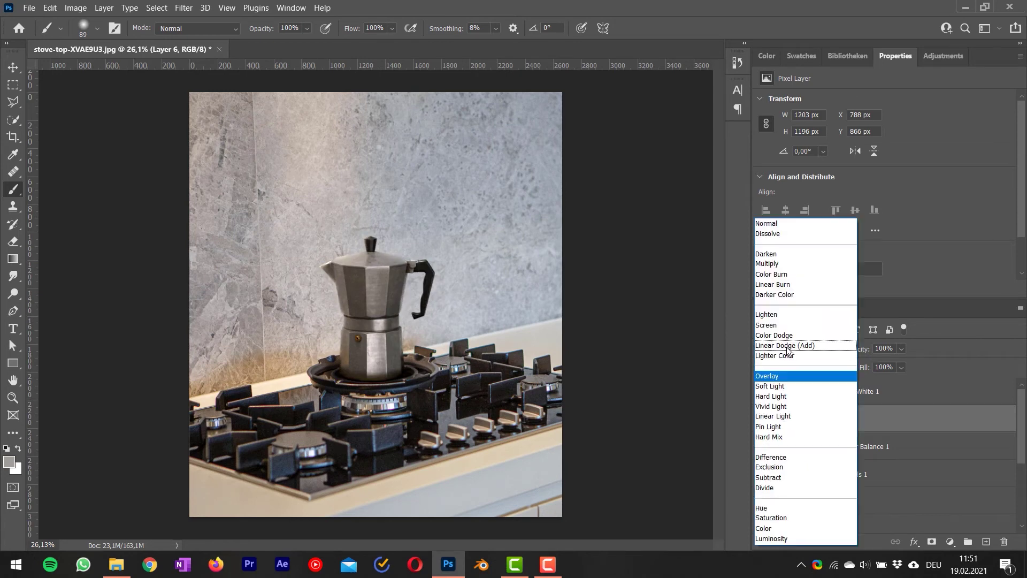
click(784, 374)
click(762, 418)
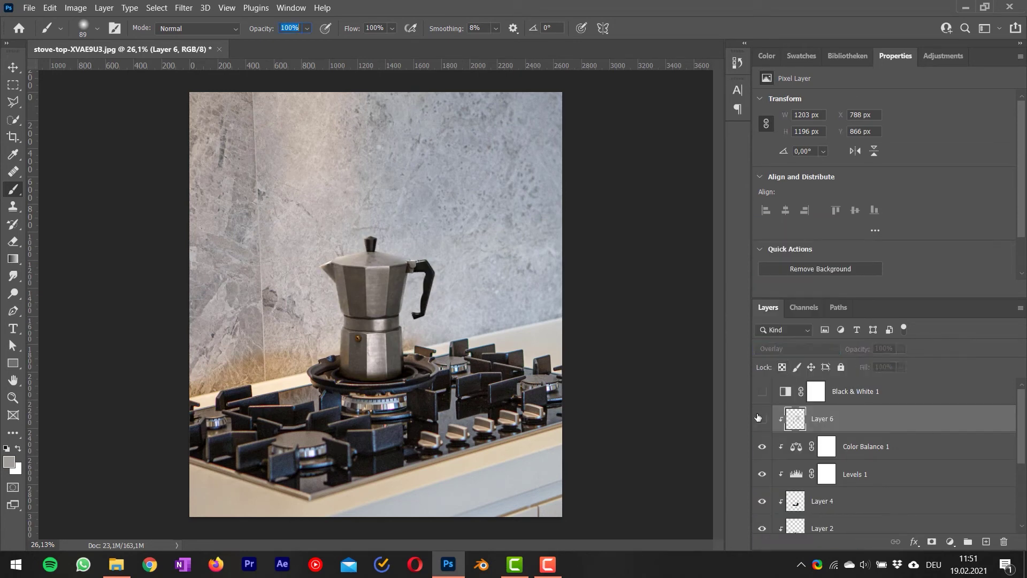
click(761, 418)
- Lower Layer 6's opacity to 35% and compare the pot with and without the edge light
drag(858, 349, 780, 345)
click(756, 418)
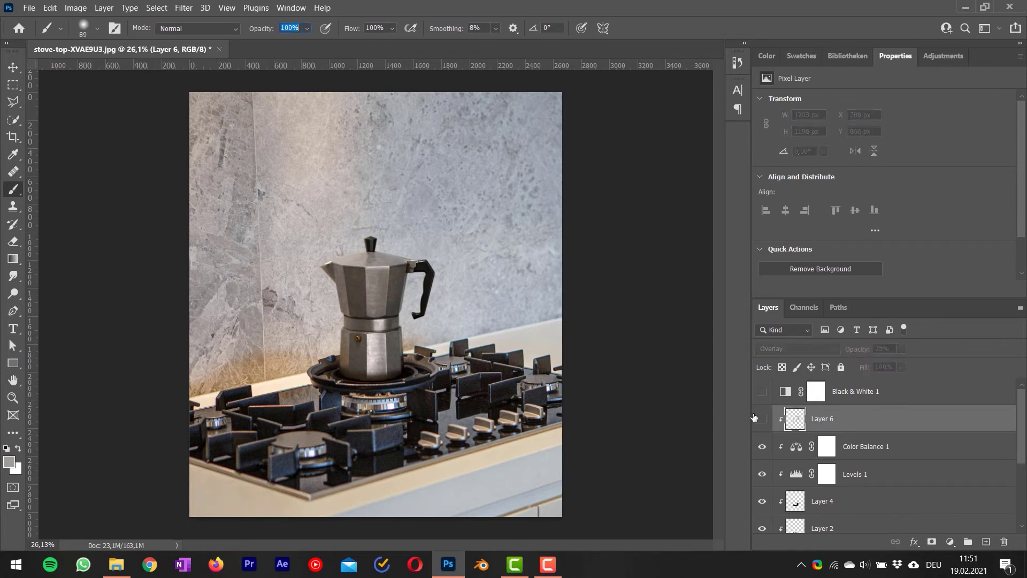
click(756, 418)
click(754, 418)
click(754, 417)
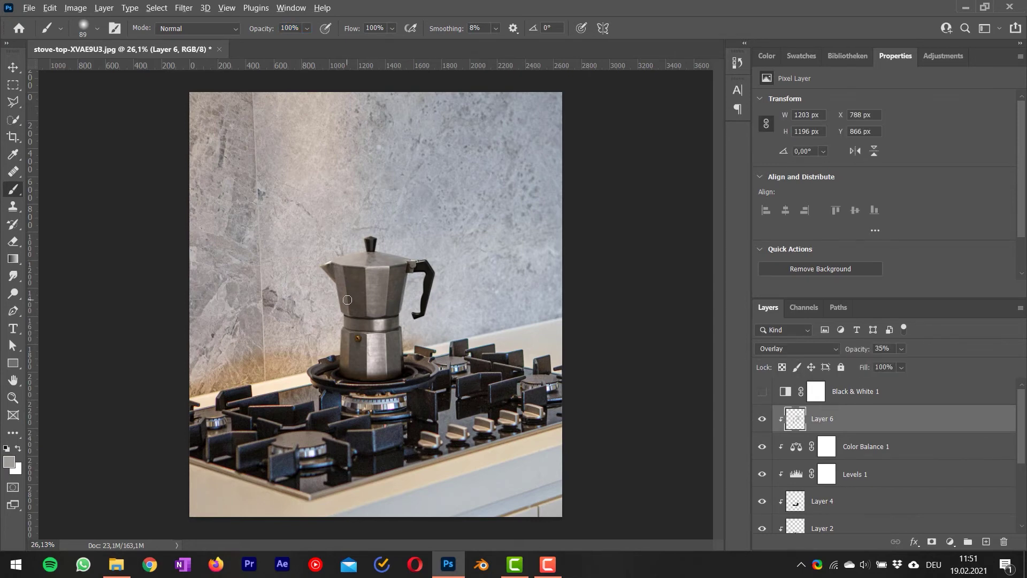
- Compare the pot with and without Layer 6's edge light and raise that layer's opacity to 49%
alt+scroll(347, 298, up, 6)
click(762, 420)
click(762, 420)
click(762, 420)
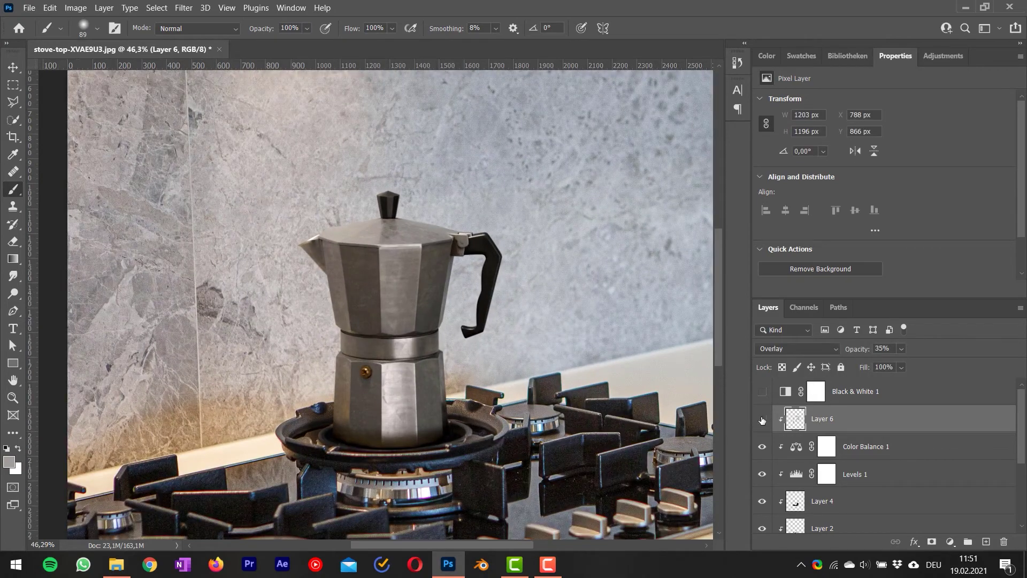
click(762, 418)
click(762, 418)
click(760, 421)
click(761, 420)
alt+scroll(347, 256, down, 2)
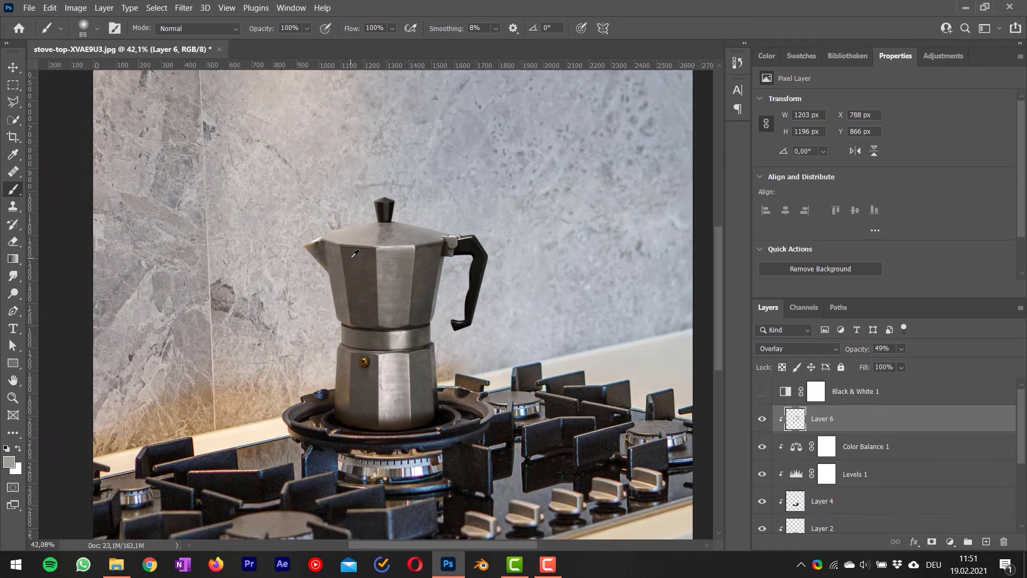
- Paint a soft cream glow over the pot's upper left on a new clipped layer, using a 348 px brush and a colour sampled from the countertop
click(986, 541)
alt+click(274, 409)
alt+right_drag(340, 233, 376, 234)
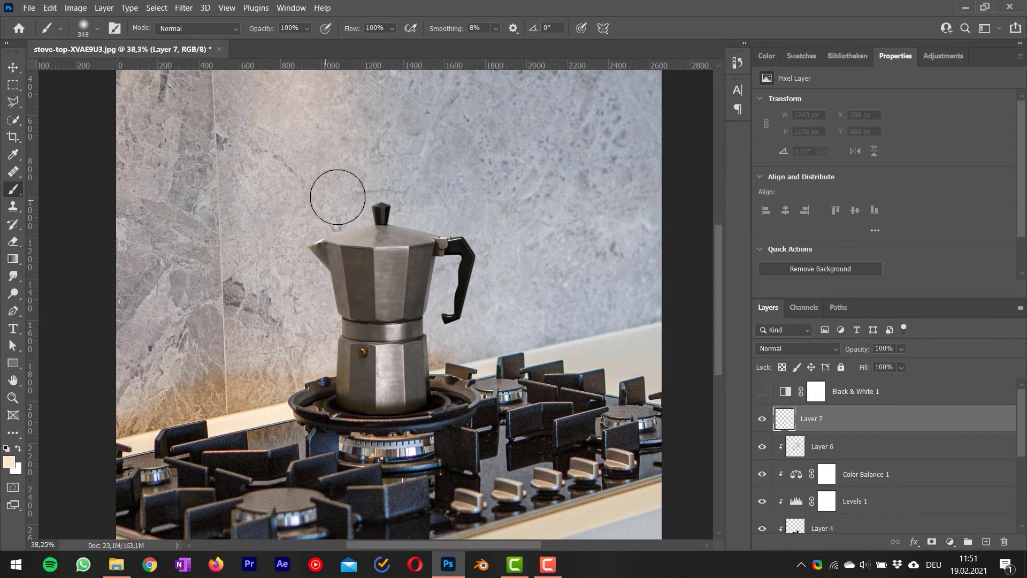
drag(356, 196, 308, 220)
alt+click(836, 430)
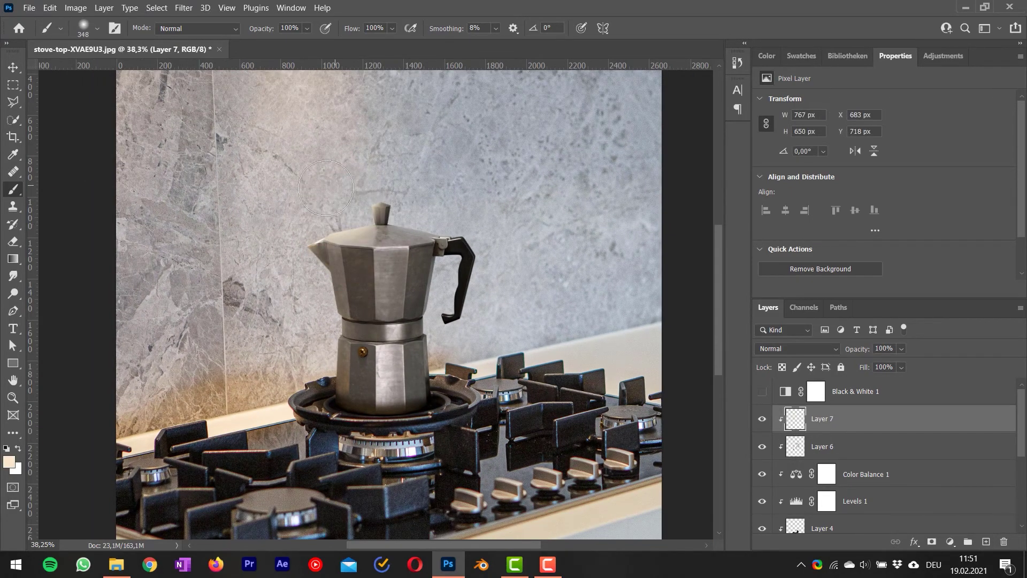
- Set the glow layer, Layer 7, to Screen blend mode at 18% opacity
click(787, 351)
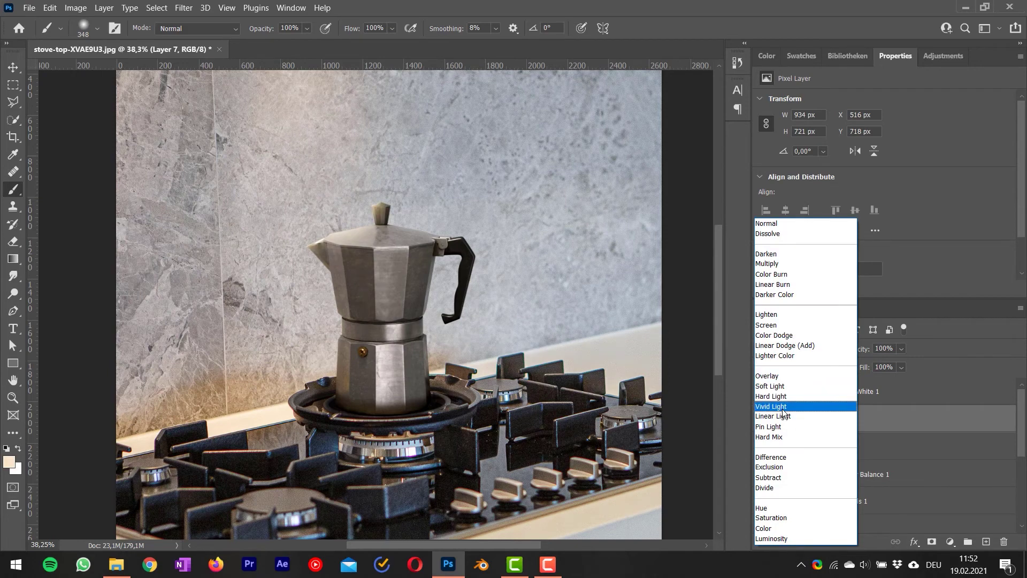
click(783, 325)
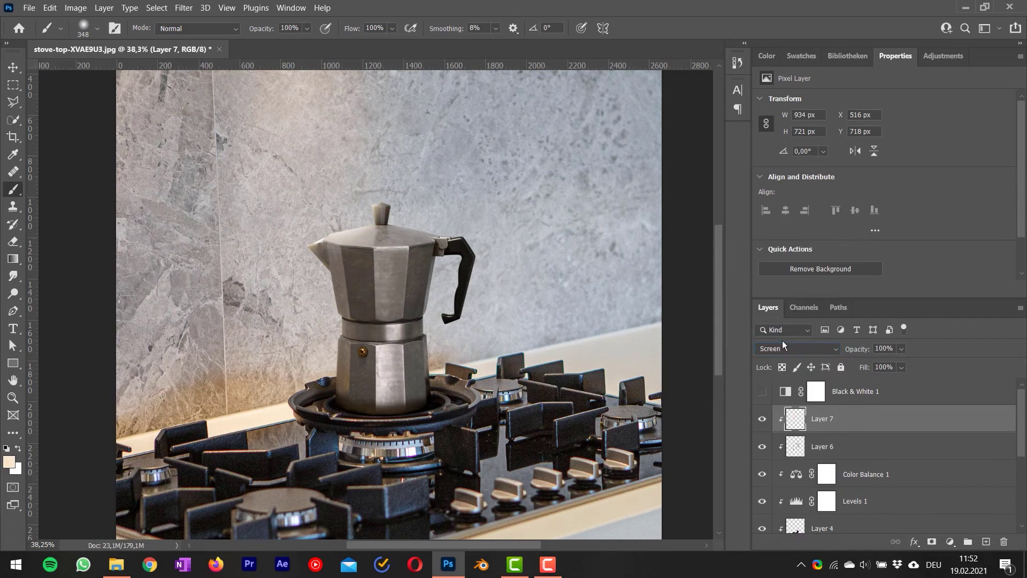
drag(858, 349, 621, 334)
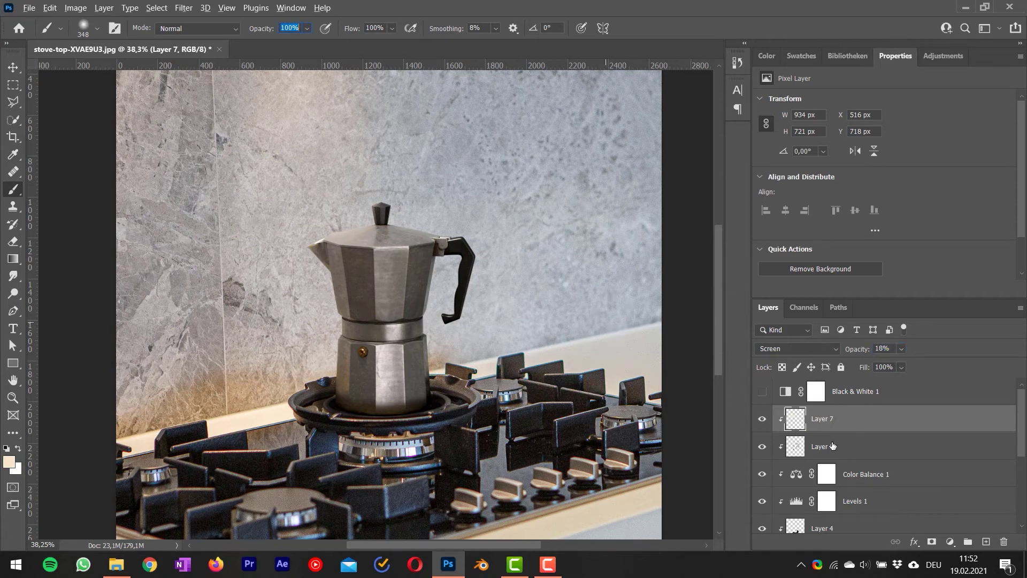
- Darken the pot's midtones by setting the Levels 1 midtone value to 0.77
scroll(829, 452, down, 2)
click(797, 443)
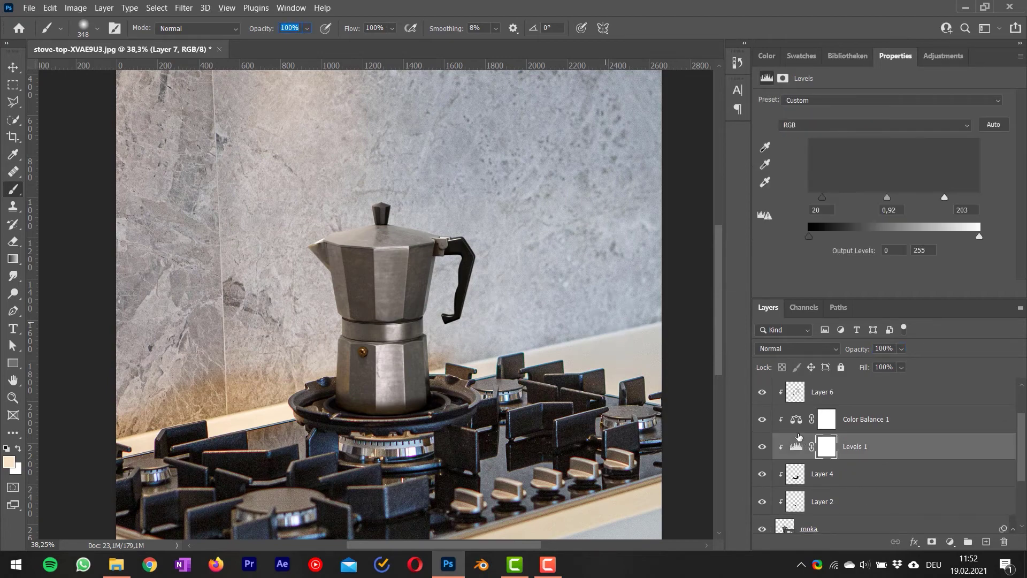
drag(896, 201, 894, 202)
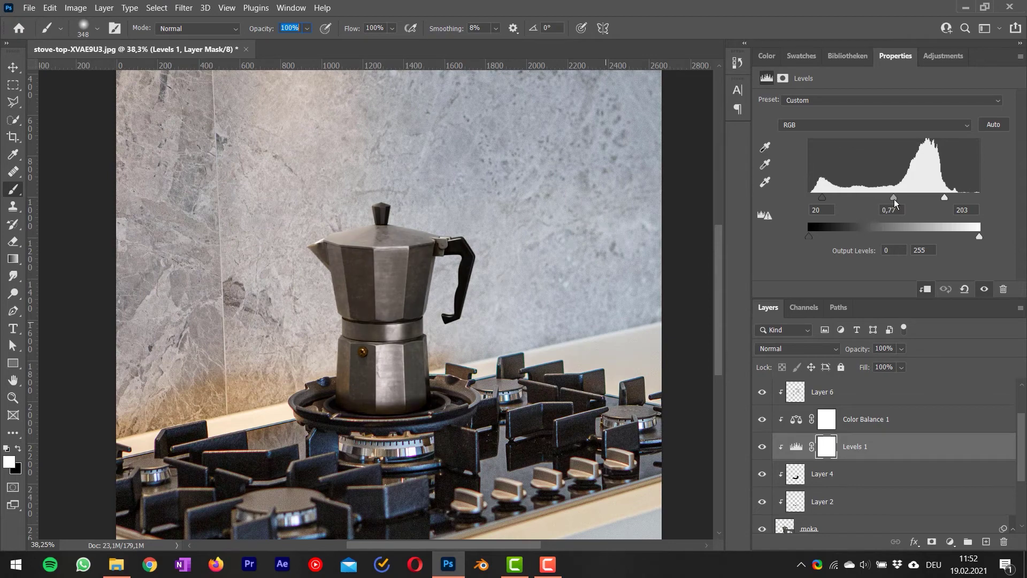
key(Return)
click(895, 420)
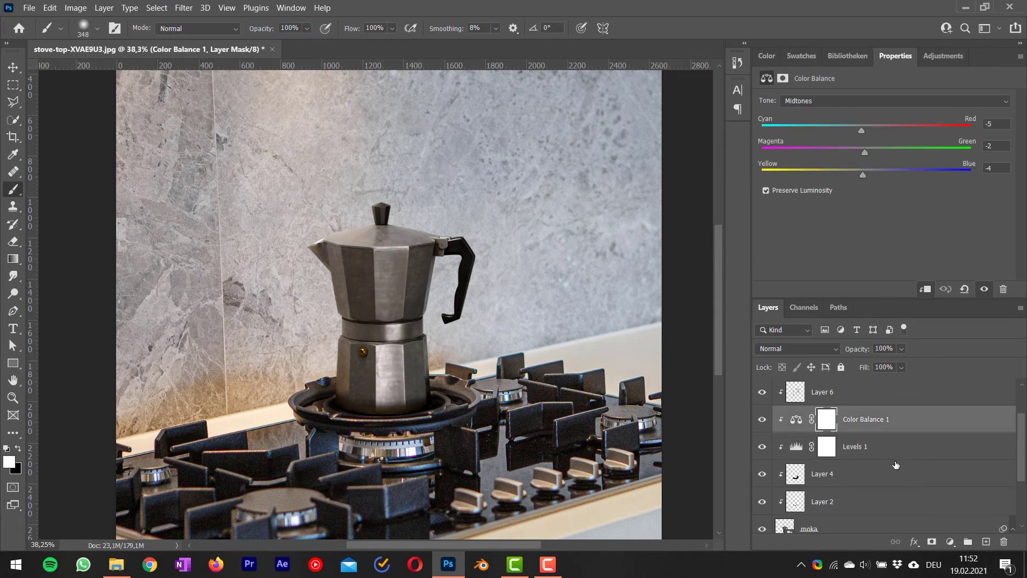
- Add a clipped layer directly above moka and paint a white highlight down the lower body's bright front facet with an 86 px brush
scroll(892, 428, down, 1)
click(878, 473)
ctrl+click(982, 542)
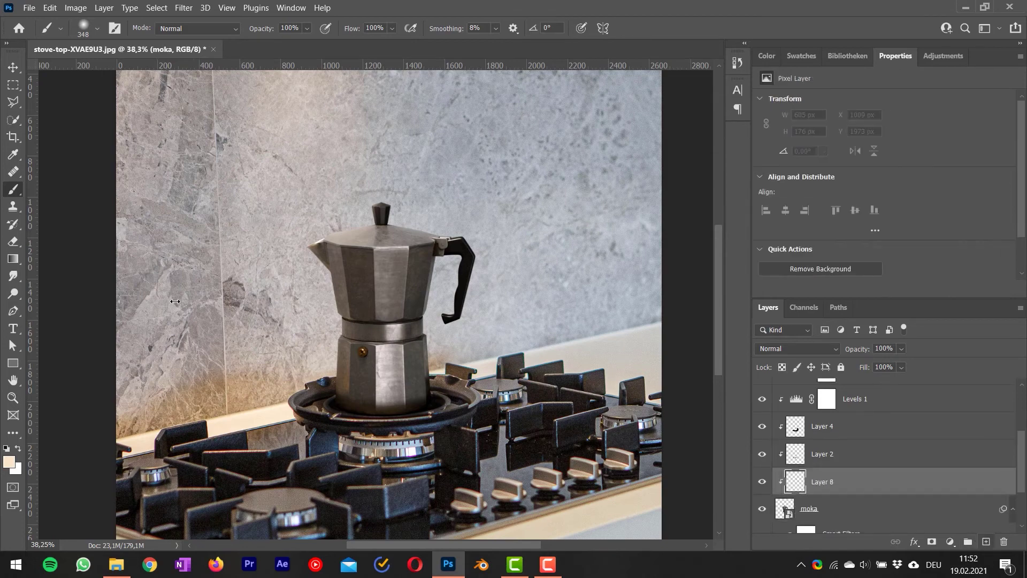
alt+scroll(347, 288, up, 3)
alt+right_drag(416, 408, 366, 407)
key(d)
alt+right_drag(407, 447, 386, 447)
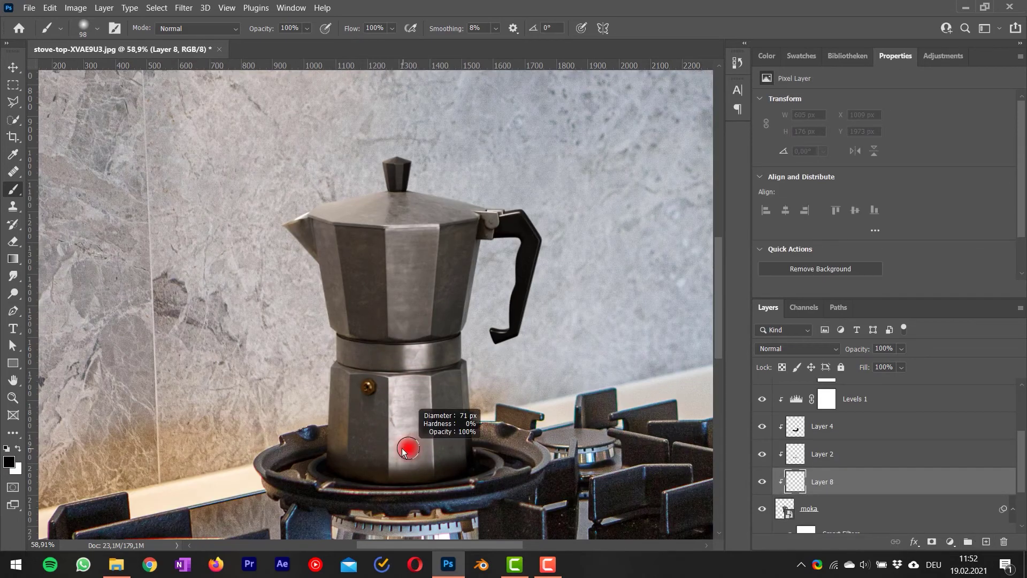
alt+scroll(413, 449, up, 2)
key(x)
drag(393, 410, 388, 474)
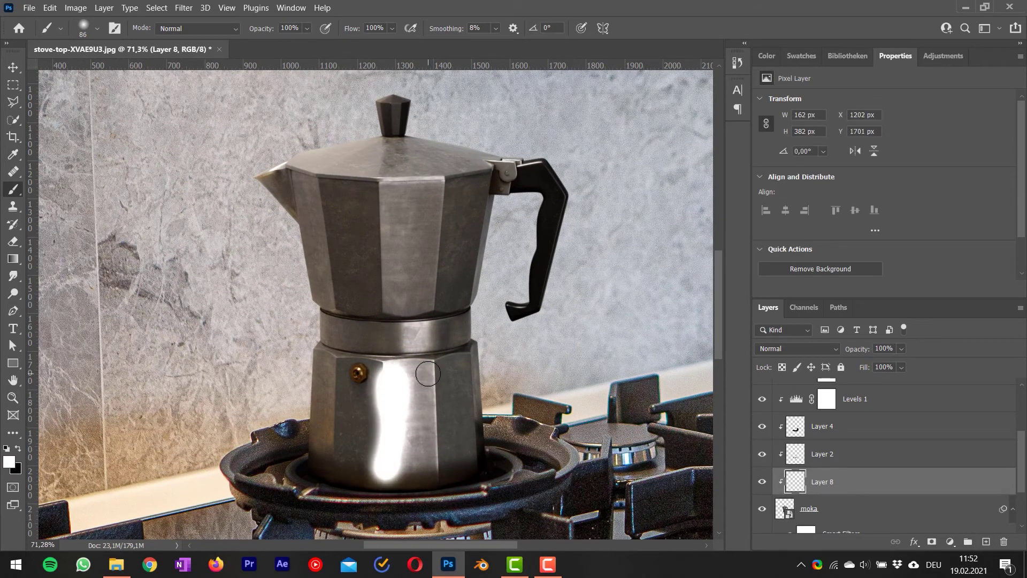
- Paint white highlights on the upper body's front facet and rim, the lid's left edge and the knob, using a smaller brush for the details
drag(393, 193, 396, 313)
alt+right_drag(320, 167, 307, 166)
mouse_move(296, 159)
mouse_down()
mouse_move(333, 155)
mouse_move(326, 166)
mouse_up()
mouse_move(379, 128)
mouse_down()
mouse_move(373, 92)
mouse_move(389, 98)
mouse_up()
drag(373, 178, 441, 179)
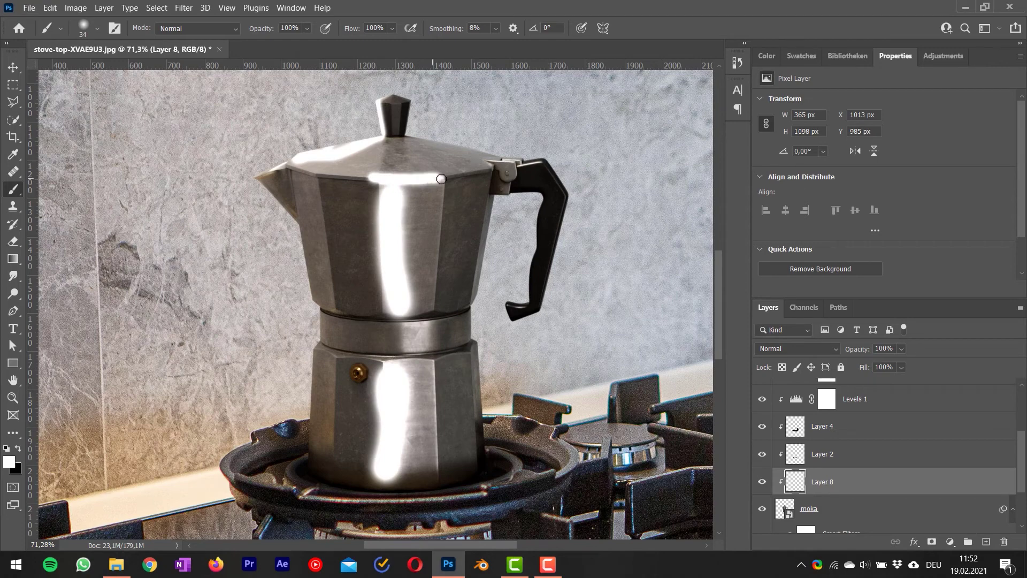
alt+right_drag(328, 371, 338, 371)
alt+scroll(326, 363, down, 1)
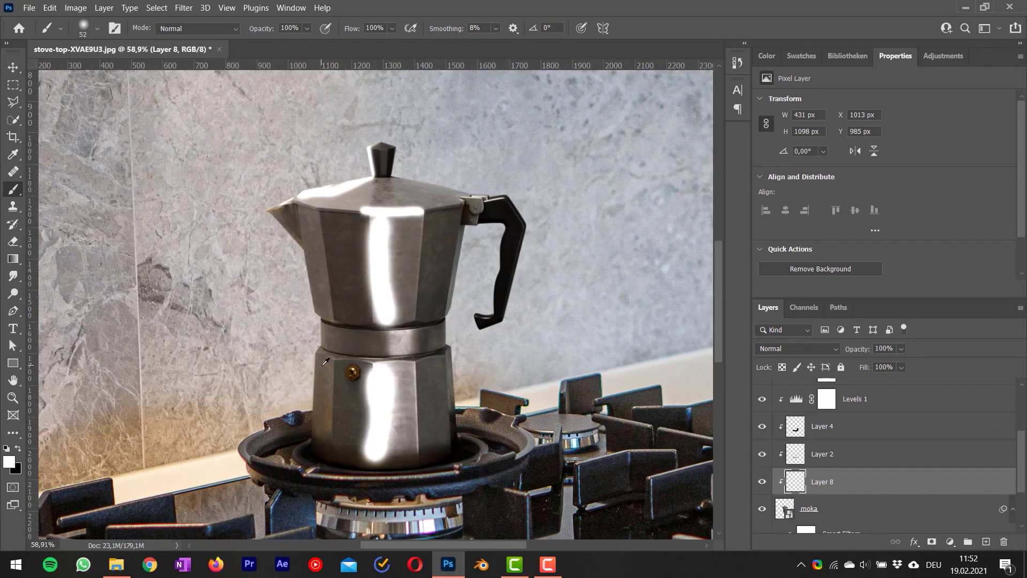
- Set the highlight layer, Layer 8, to Soft Light and soften its strokes with a Gaussian Blur
click(797, 348)
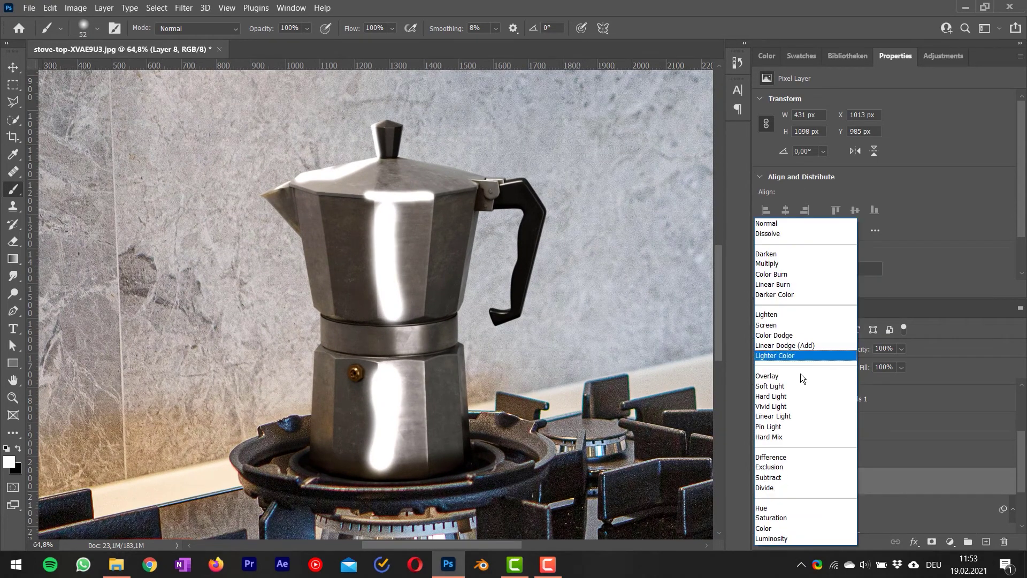
click(814, 393)
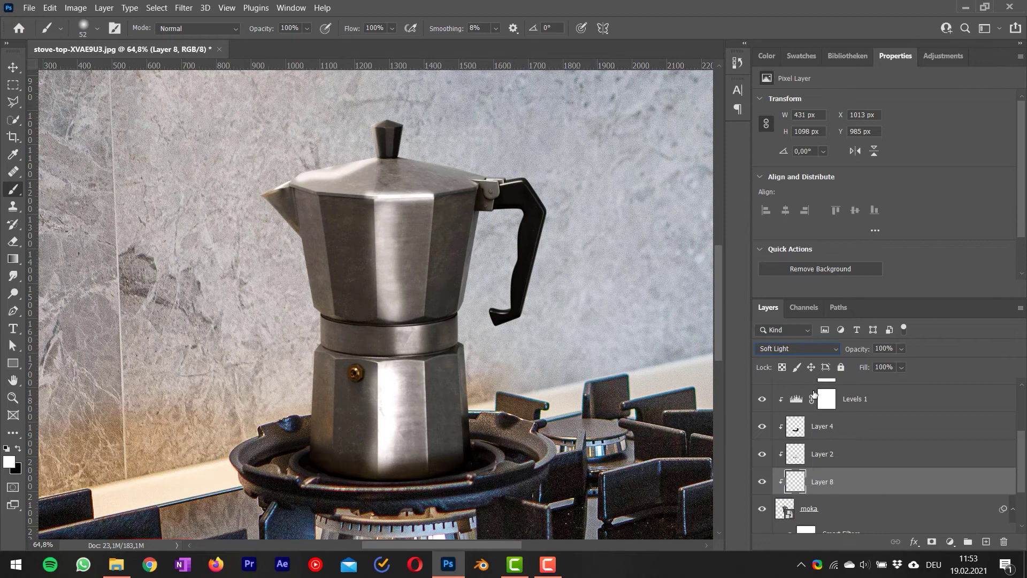
click(184, 7)
mouse_move(236, 169)
click(373, 217)
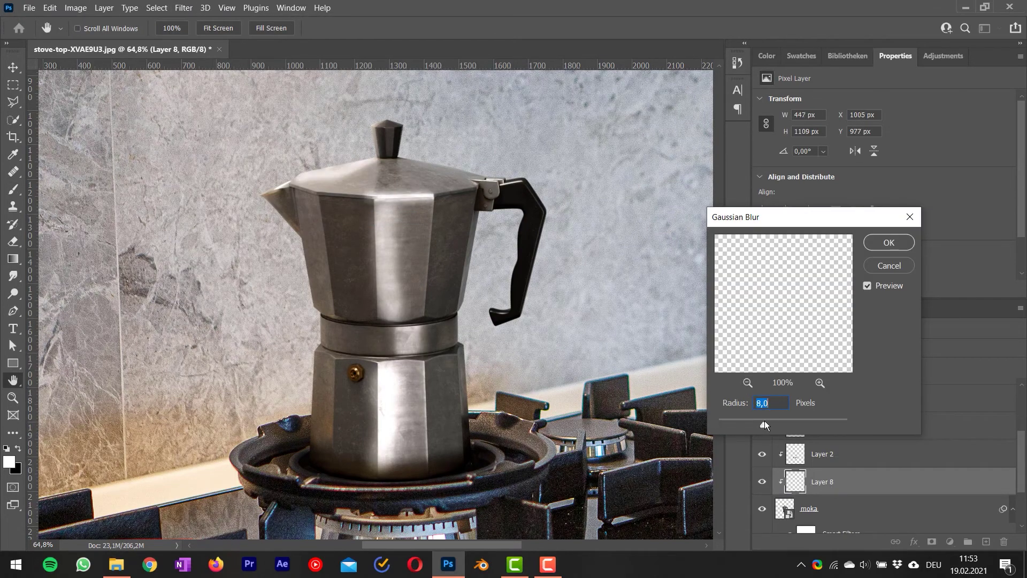
drag(801, 421, 781, 418)
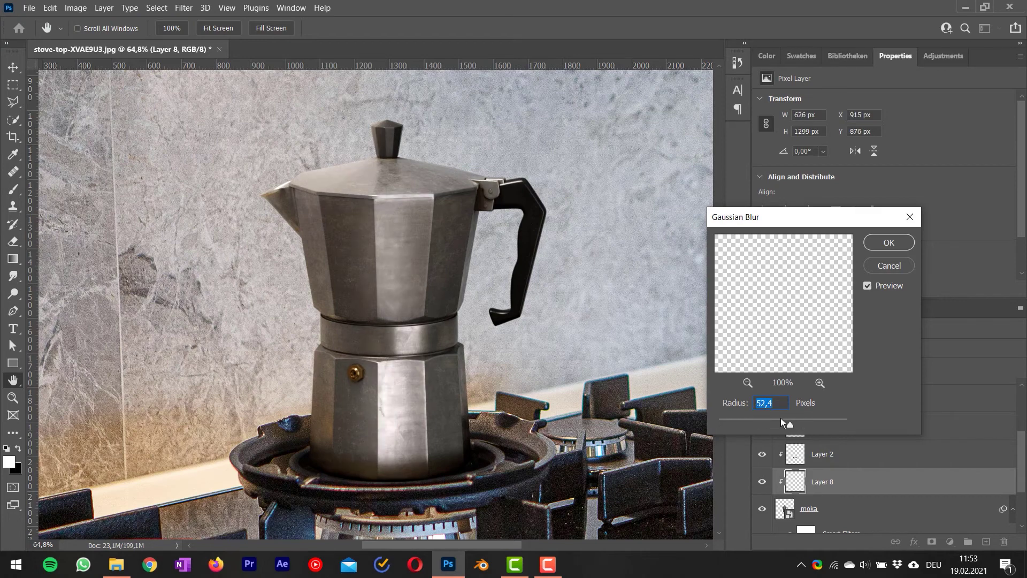
key(Return)
key(b)
alt+scroll(662, 301, down, 3)
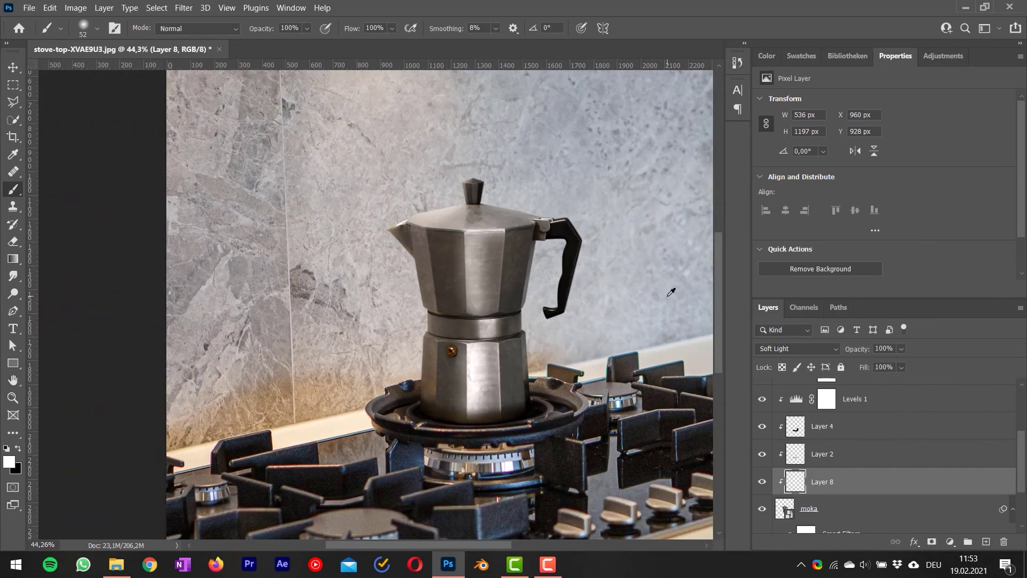
- Lower Layer 8's opacity to 16% and check the highlights on the whole pot
drag(856, 353, 739, 357)
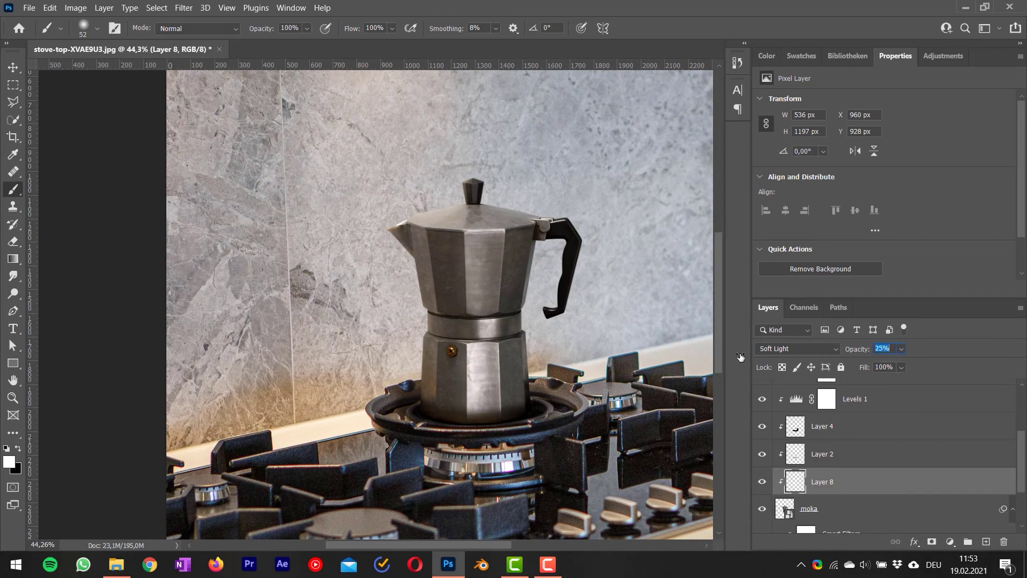
alt+scroll(395, 337, down, 5)
alt+scroll(361, 333, up, 4)
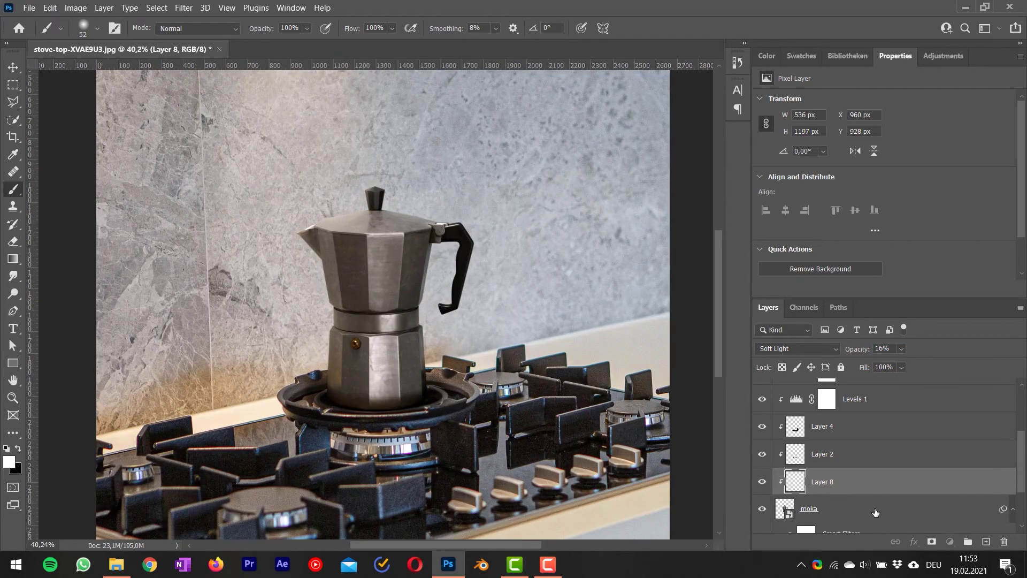
- Add another clipped layer directly above moka and paint black shading on the right of the pot's middle ring with a 108 px brush
click(876, 512)
click(985, 542)
alt+scroll(428, 327, up, 5)
key(x)
alt+scroll(337, 317, up, 3)
alt+right_drag(335, 318, 348, 318)
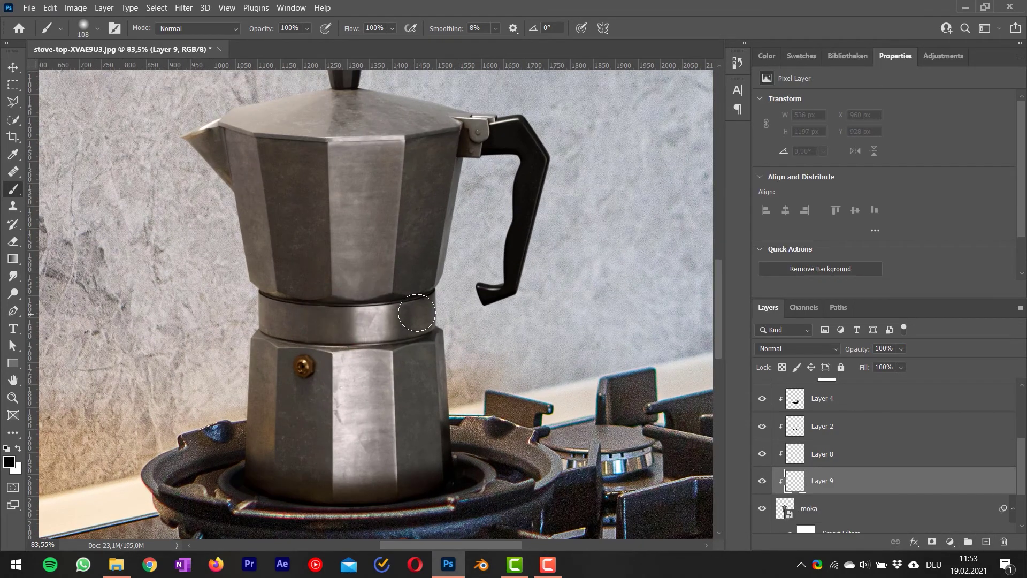
drag(417, 313, 427, 315)
- Paint black shading down the darker facets of both body halves, under the spout and on the lid's right side, using 64 px and 72 px brushes
alt+right_drag(431, 263, 420, 263)
drag(431, 279, 446, 142)
drag(313, 155, 321, 306)
drag(433, 345, 409, 458)
drag(333, 359, 320, 487)
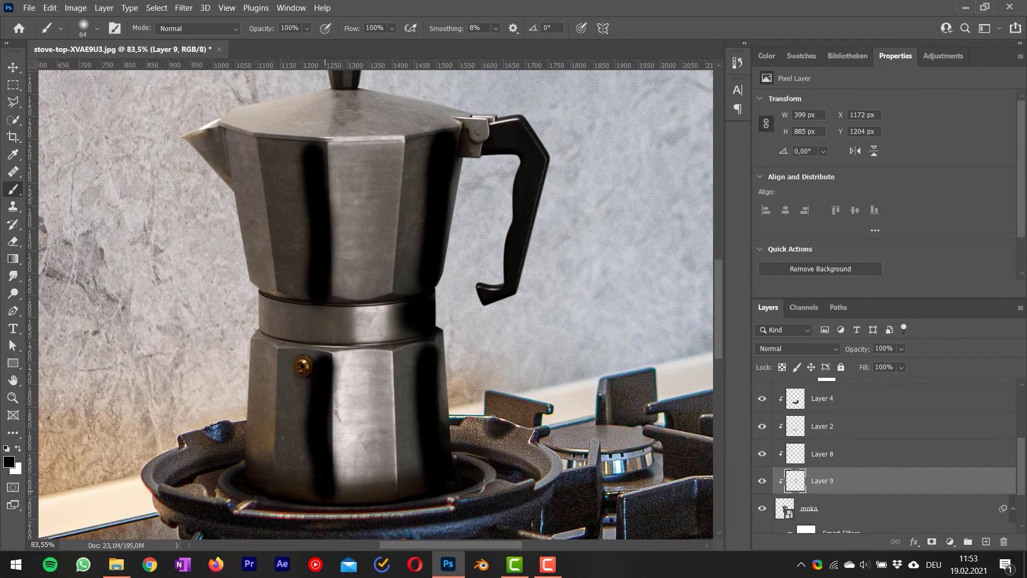
drag(211, 144, 227, 174)
alt+scroll(382, 138, down, 1)
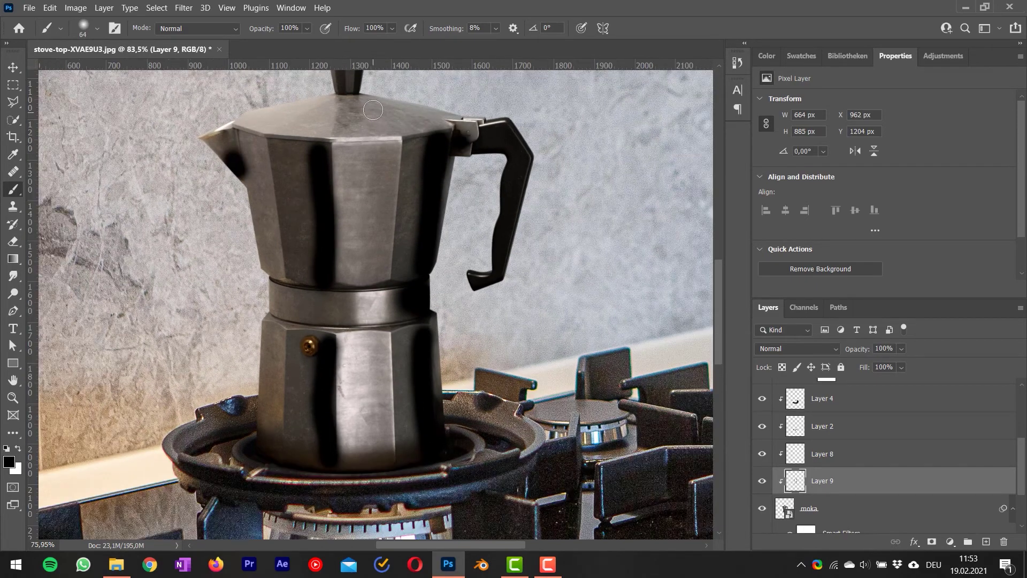
alt+right_drag(388, 121, 395, 121)
drag(396, 121, 455, 121)
alt+scroll(454, 121, down, 2)
- Set the shading layer, Layer 9, to Soft Light and reapply the last Gaussian Blur to it
click(797, 348)
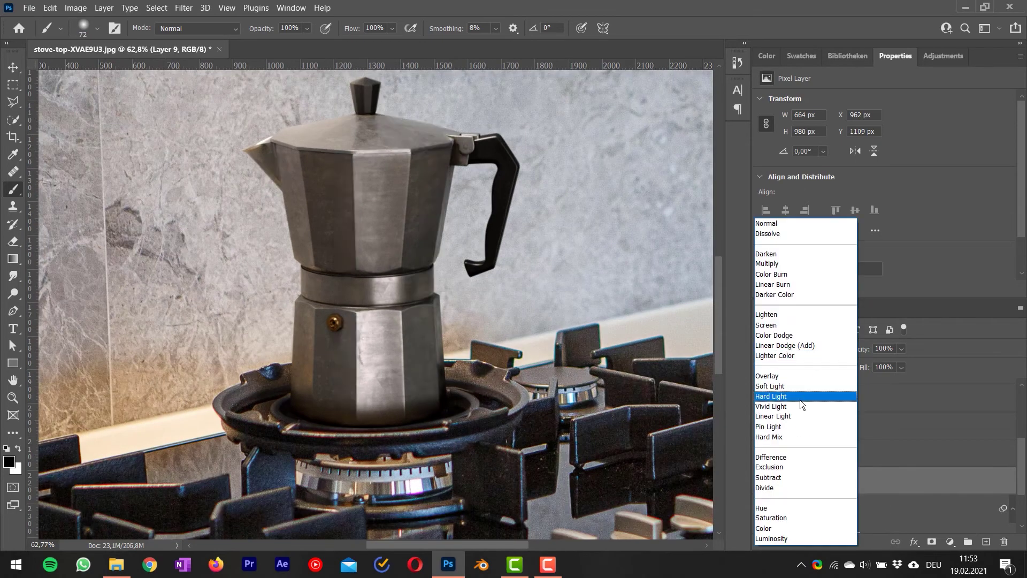
click(792, 389)
click(183, 8)
click(208, 21)
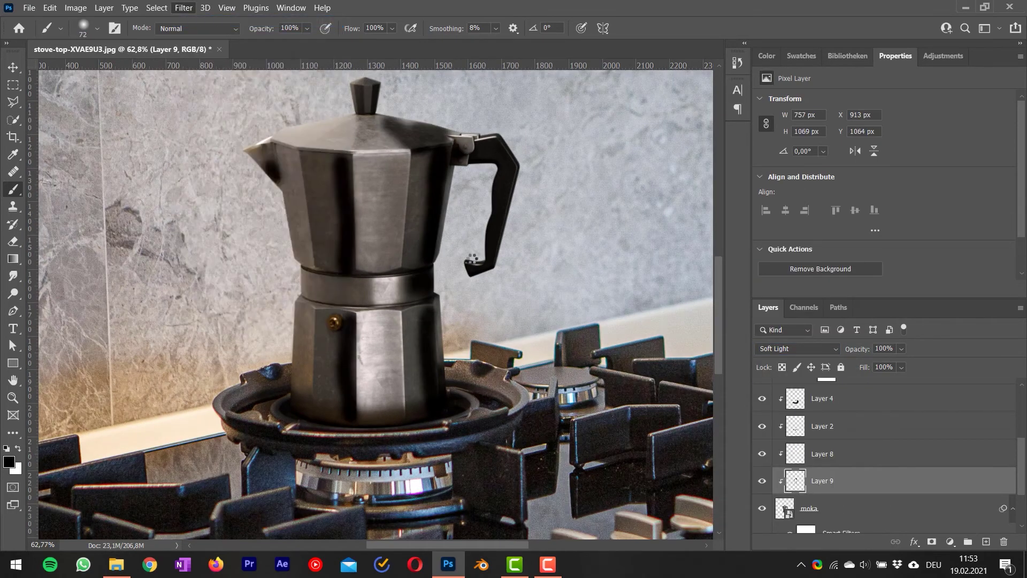
- Lower Layer 9's opacity to 13% and check the shading at overview and closer range
alt+scroll(502, 303, down, 5)
drag(855, 348, 778, 339)
alt+scroll(483, 313, down, 2)
alt+scroll(483, 313, down, 1)
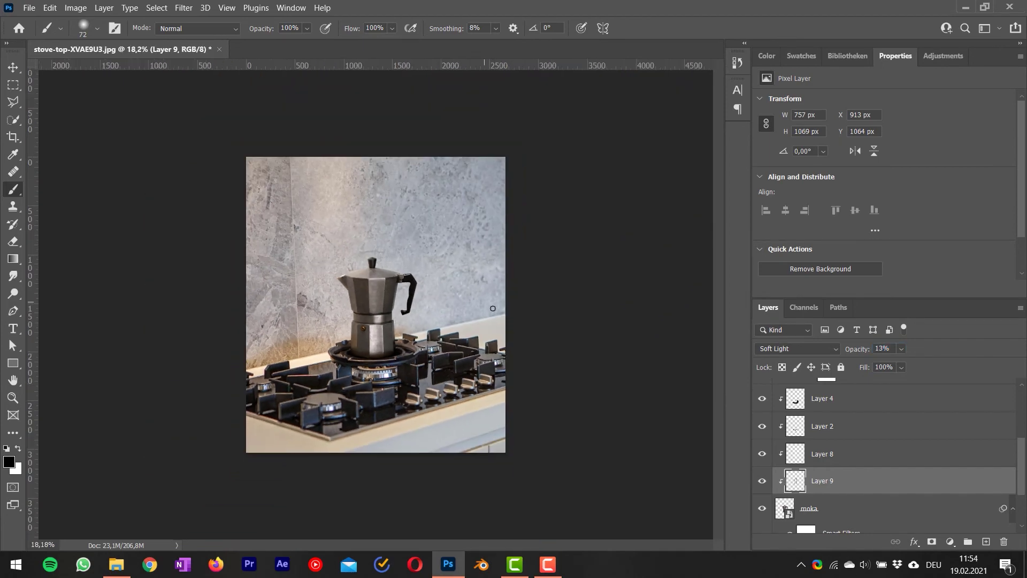
alt+scroll(492, 308, up, 3)
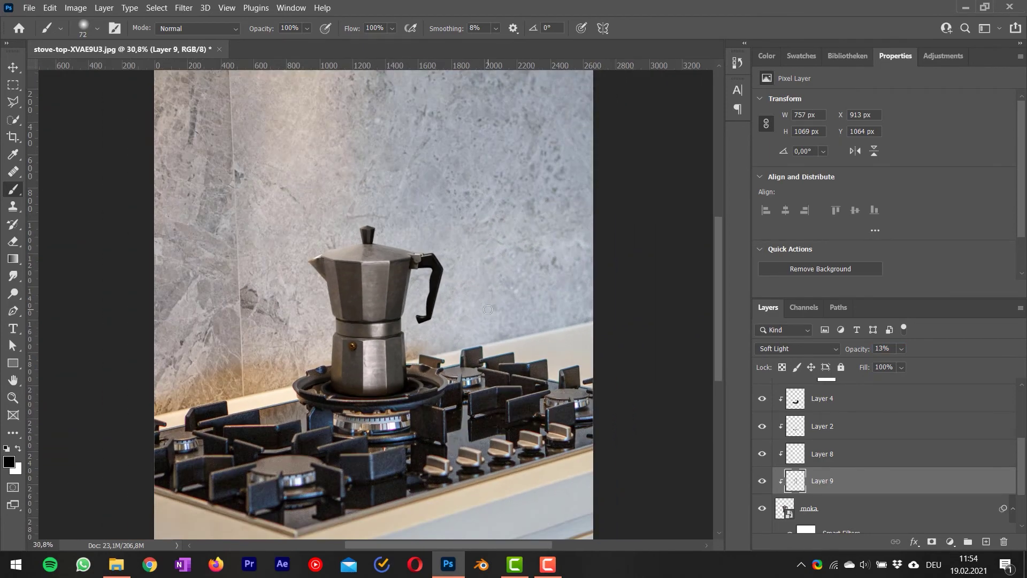
- Compare the pot with Layers 8 and 9 hidden and shown, and check its tones through the Black & White 1 layer
click(763, 454)
click(763, 481)
scroll(829, 466, up, 3)
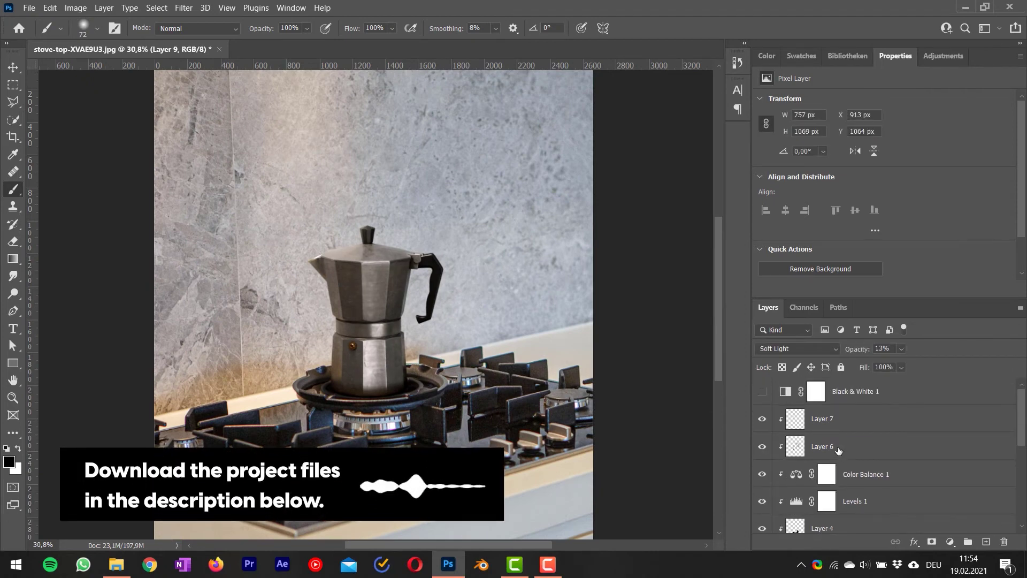
click(877, 424)
click(763, 391)
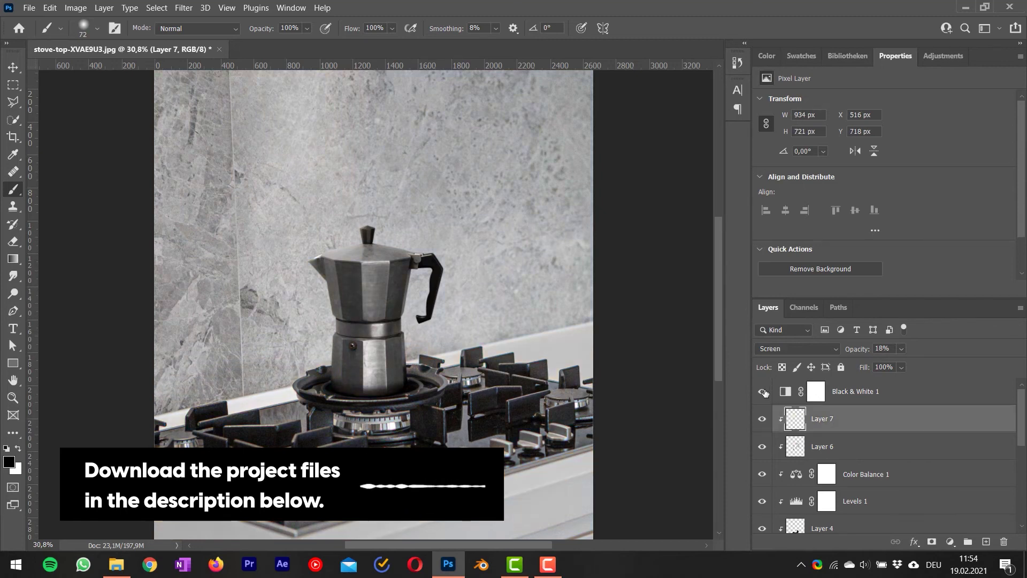
- Add a Color Lookup adjustment above Layer 7, try several 3D LUTs and choose filmstock_50.3dl
click(941, 56)
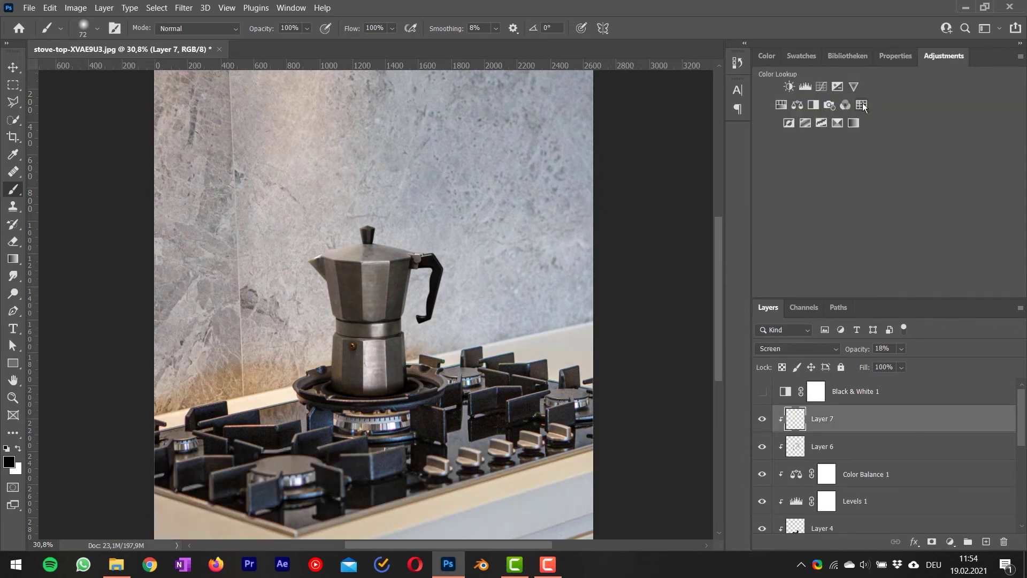
click(895, 56)
click(837, 101)
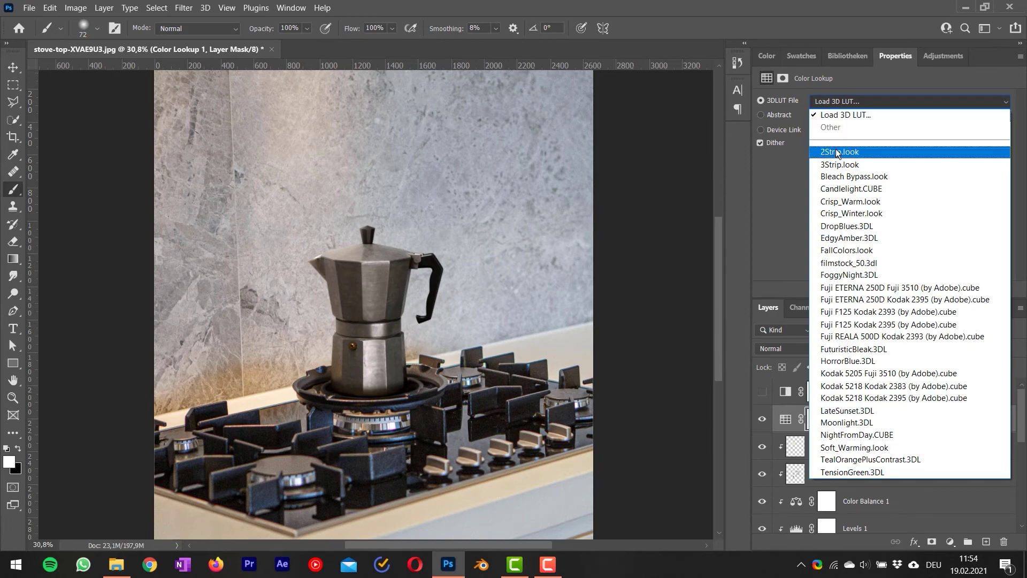
click(834, 152)
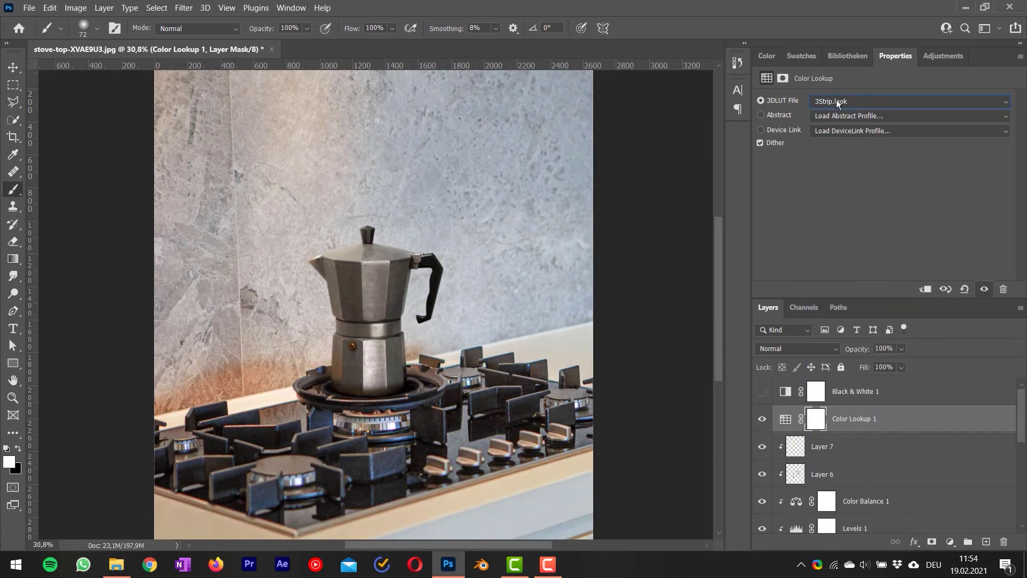
scroll(834, 100, down, 3)
scroll(837, 102, down, 4)
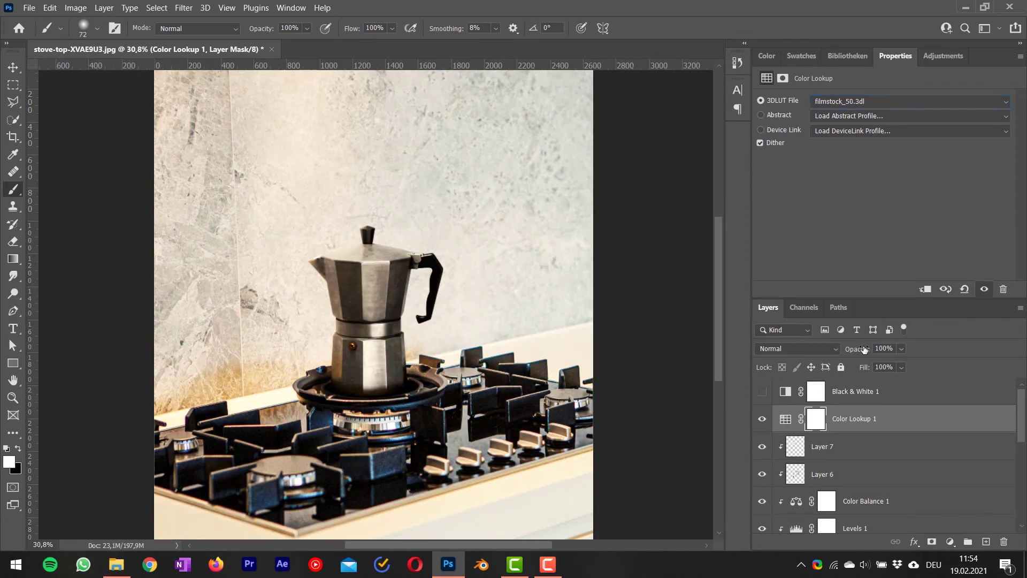
- Lower the Color Lookup 1 adjustment's opacity to 36%
drag(863, 349, 708, 348)
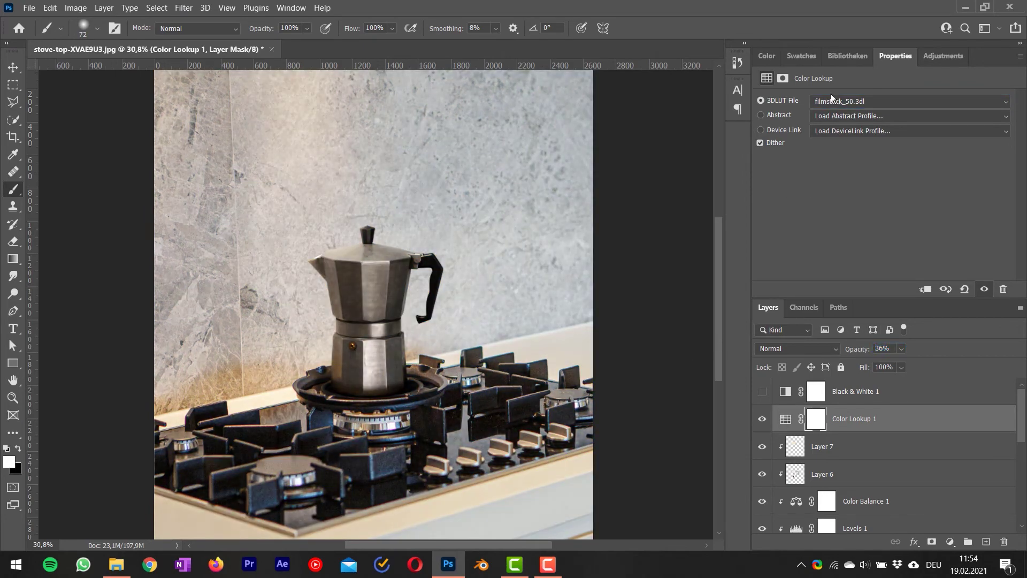
- Add a second Color Lookup adjustment with the Fuji REALA 500D Kodak 2393 LUT, blended in Color mode at 40% opacity
click(942, 56)
click(861, 112)
click(835, 101)
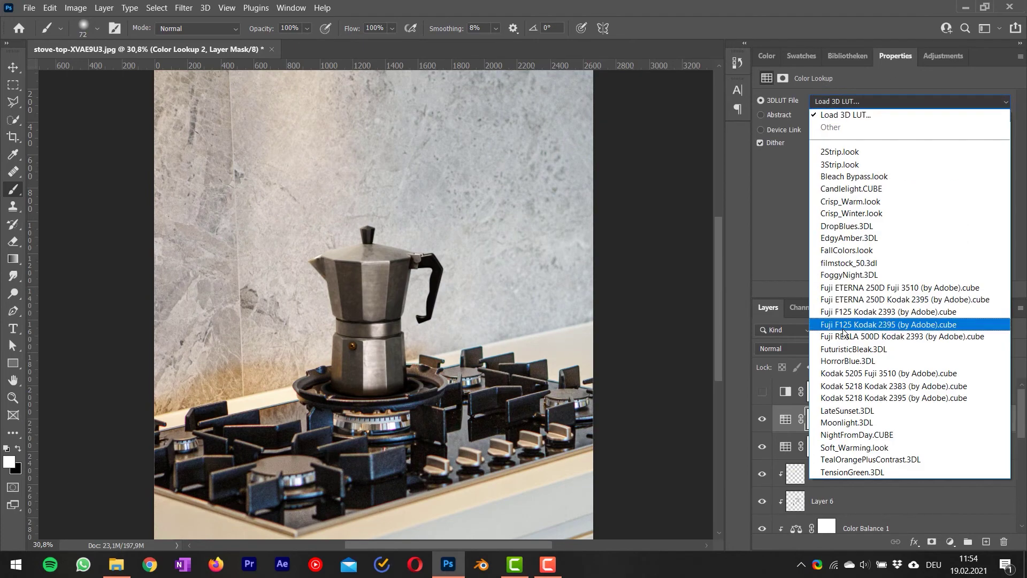
click(843, 327)
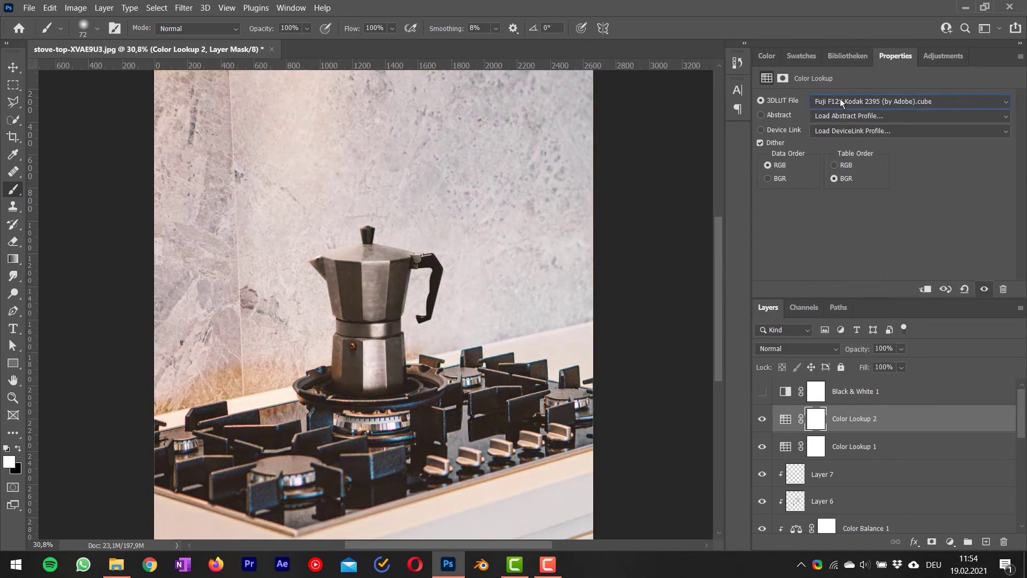
scroll(839, 103, down, 2)
scroll(841, 101, up, 1)
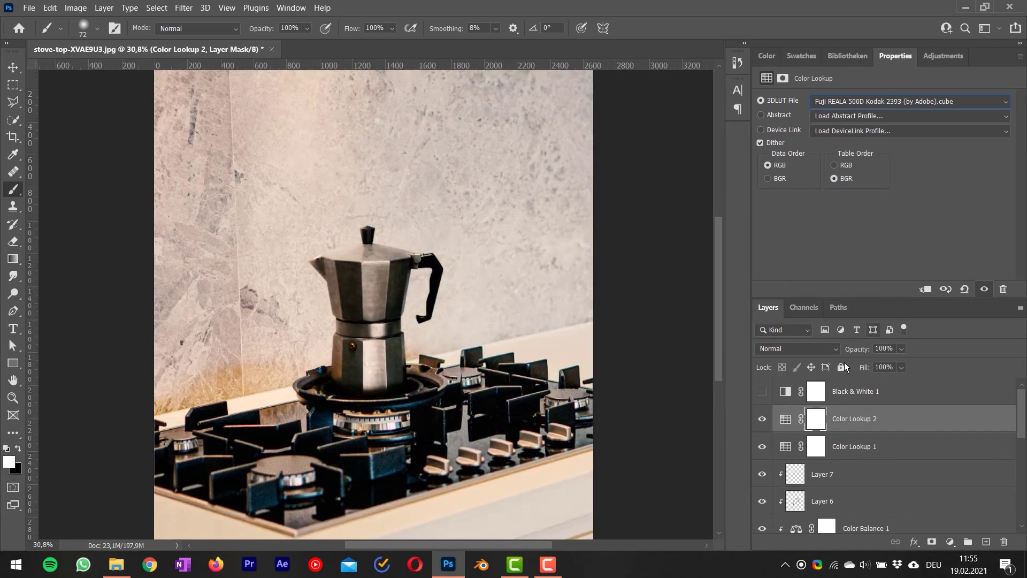
click(818, 348)
click(774, 528)
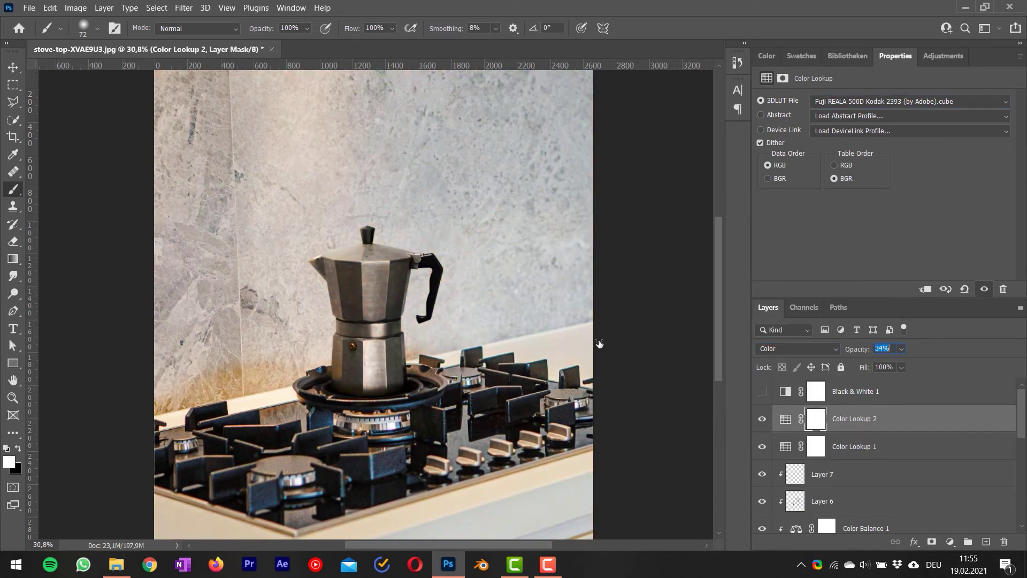
- Try a Channel Mixer adjustment above Color Lookup 2 and delete its layer mask
click(945, 58)
click(852, 106)
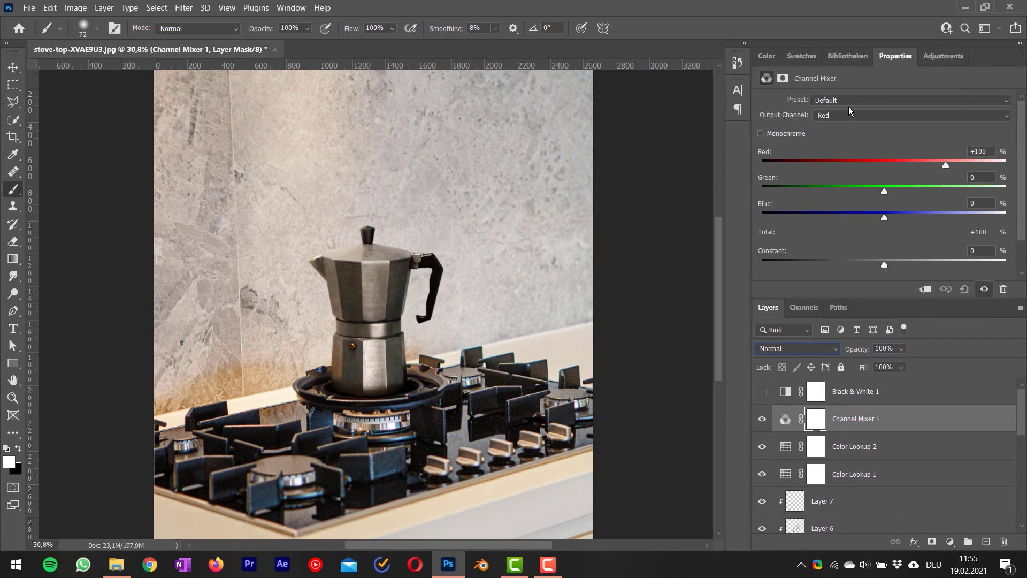
click(852, 103)
click(851, 106)
click(888, 416)
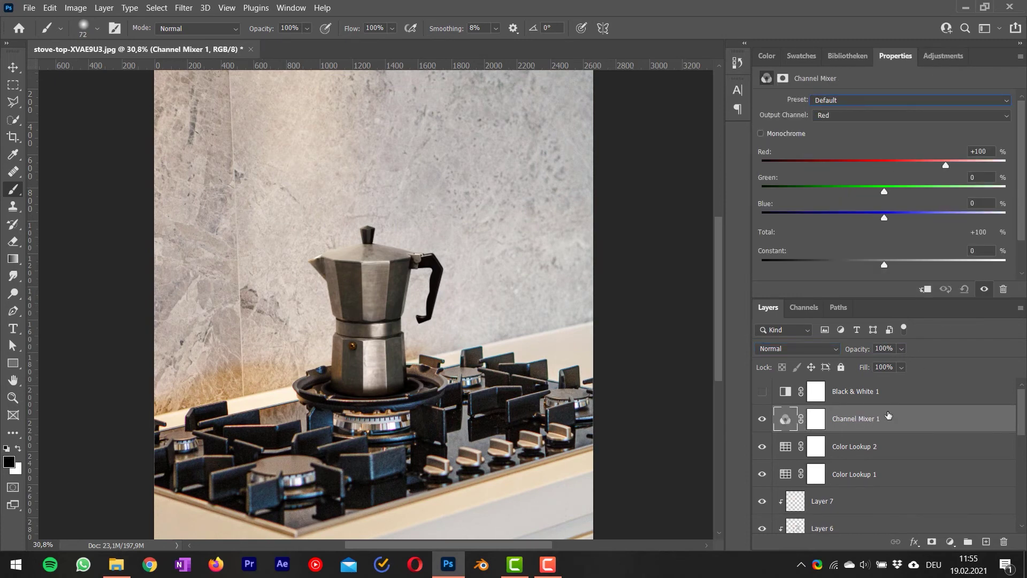
click(878, 453)
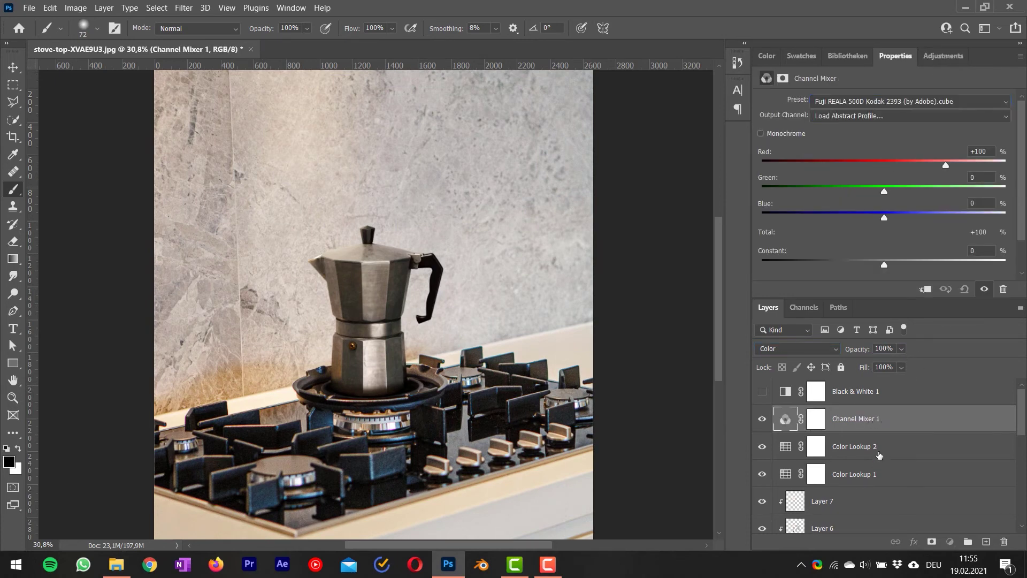
click(886, 429)
key(Delete)
- Save the composite as stove-top-XVAE9U3.psd in the Downloads folder with its layers kept
key(ctrl+shift+s)
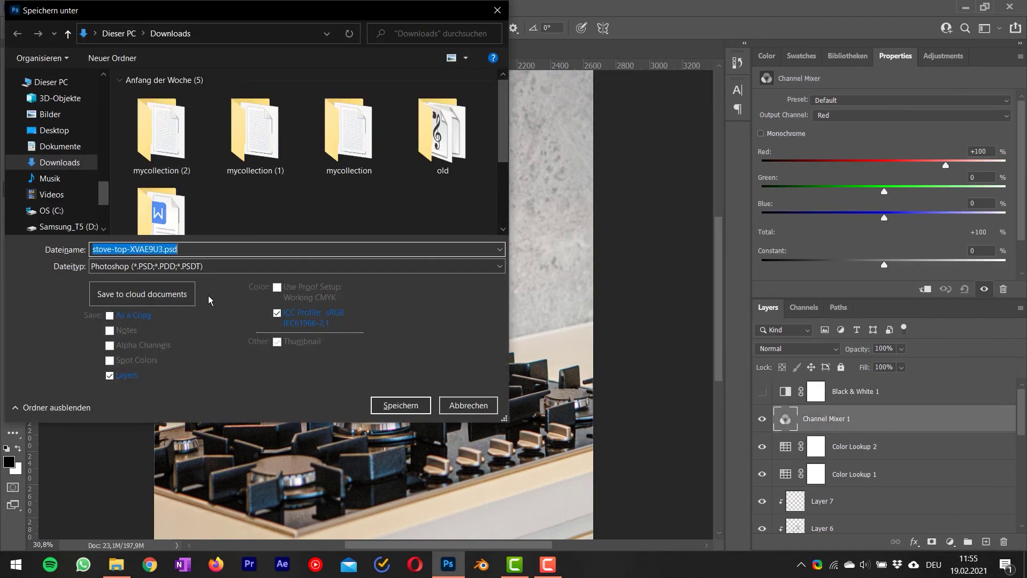
click(401, 406)
alt+scroll(404, 354, down, 3)
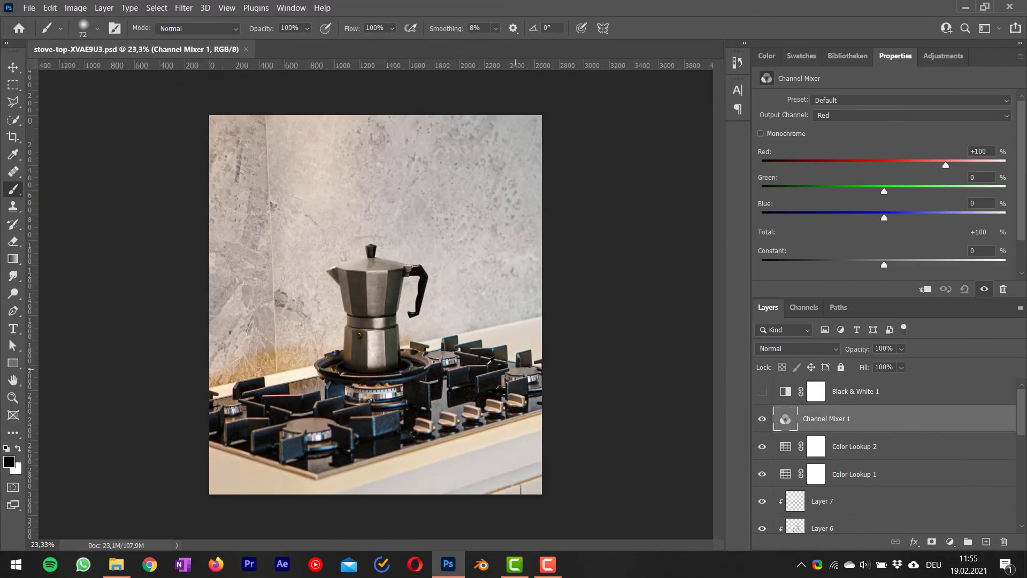
alt+scroll(404, 353, up, 2)
- Delete the Channel Mixer 1 layer and add a third Color Lookup adjustment using DropBlues.3DL
key(Delete)
click(940, 57)
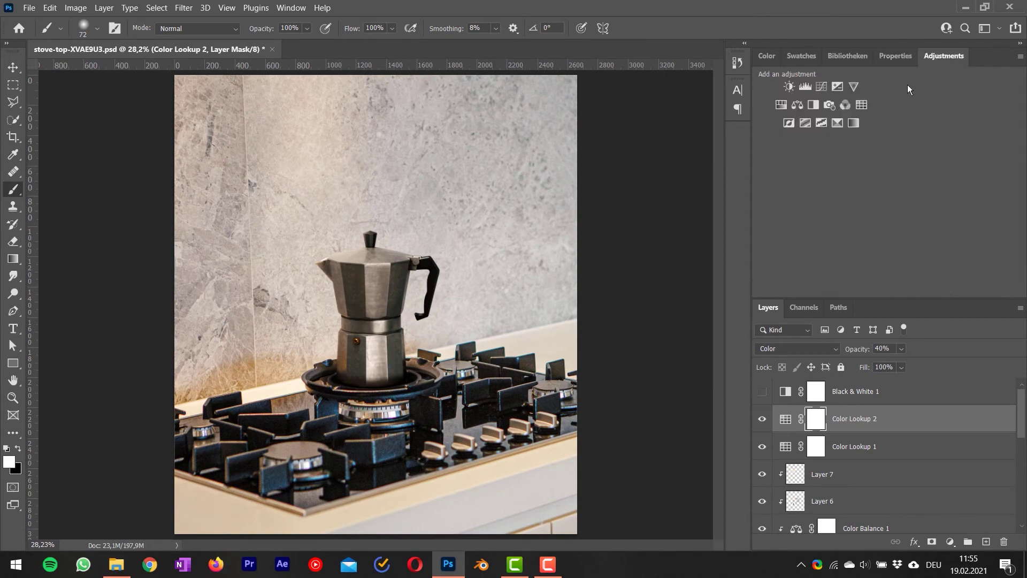
click(861, 104)
click(856, 101)
click(857, 227)
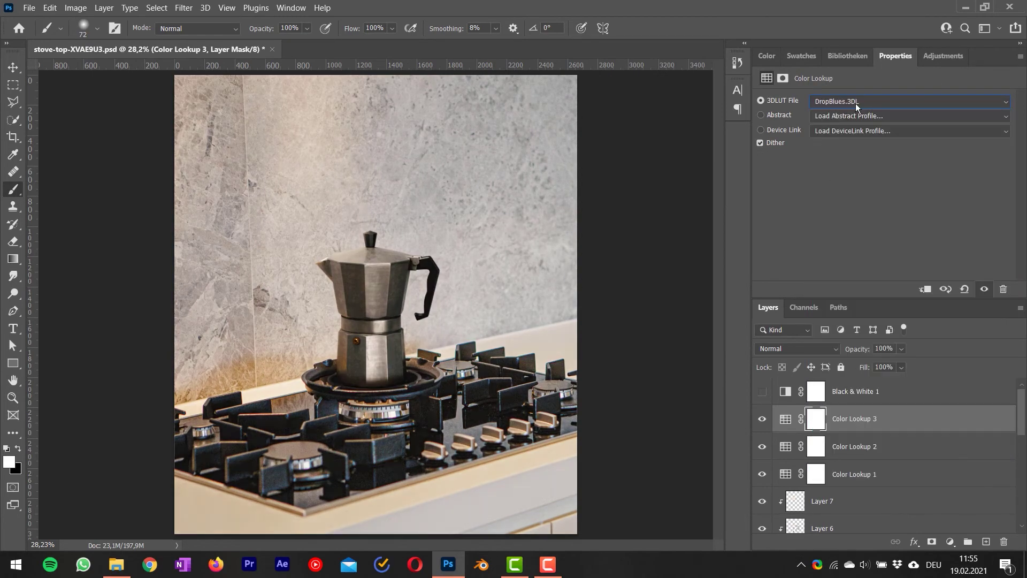
- Try further 3D LUTs on Color Lookup 3, choose Kodak 5218 Kodak 2383 (by Adobe).cube and lower its opacity to 45%
key(Down)
key(Down)
key(Down)
key(Down)
key(Down)
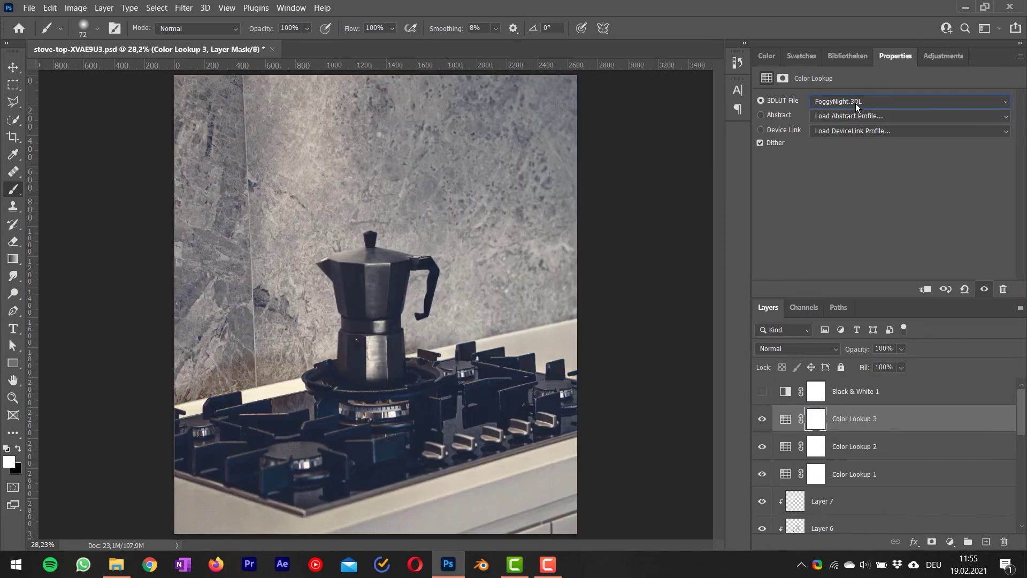
key(Down)
key(Down)
key(Down)
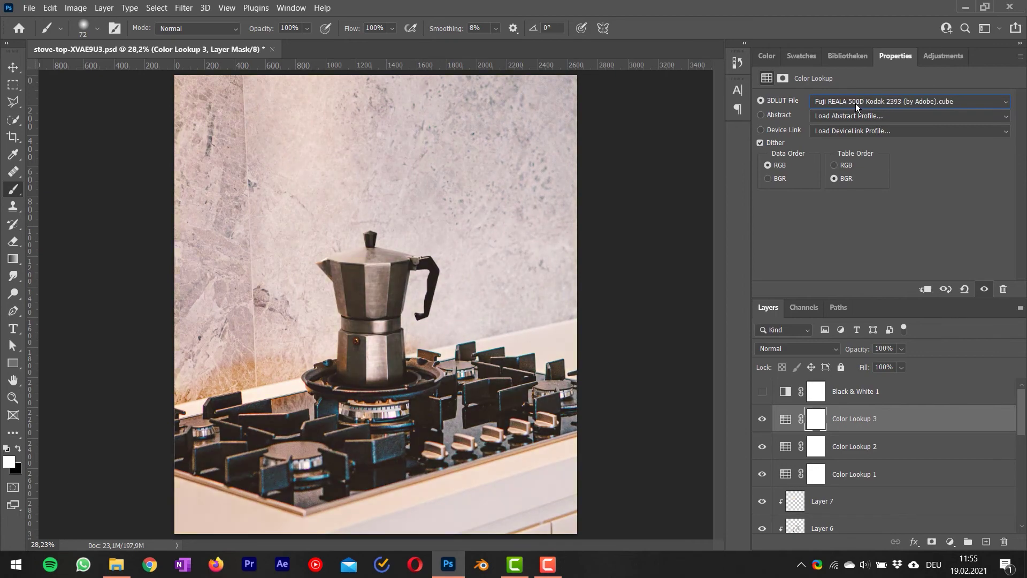
key(Down)
key(Down)
key(Down)
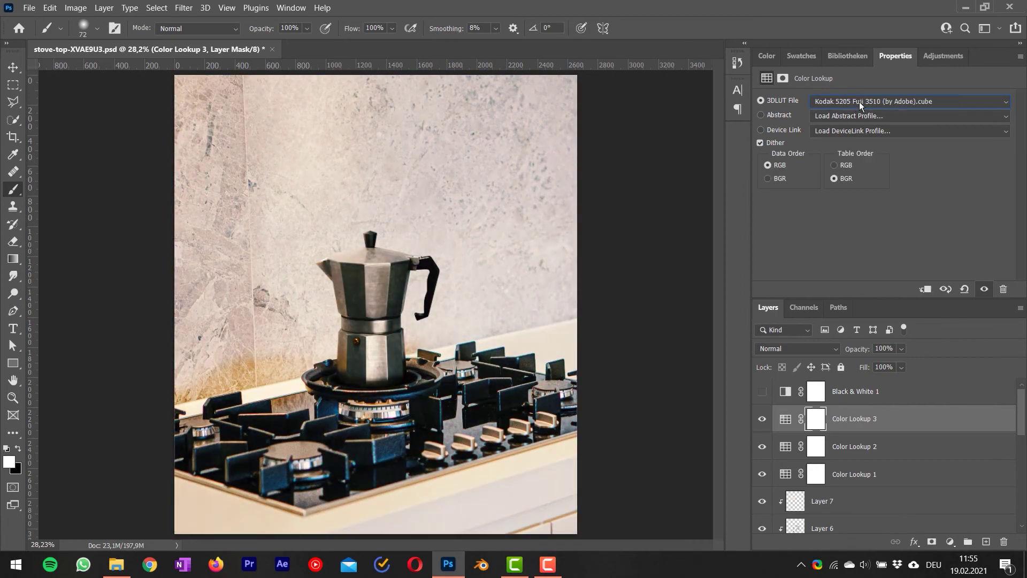
key(Down)
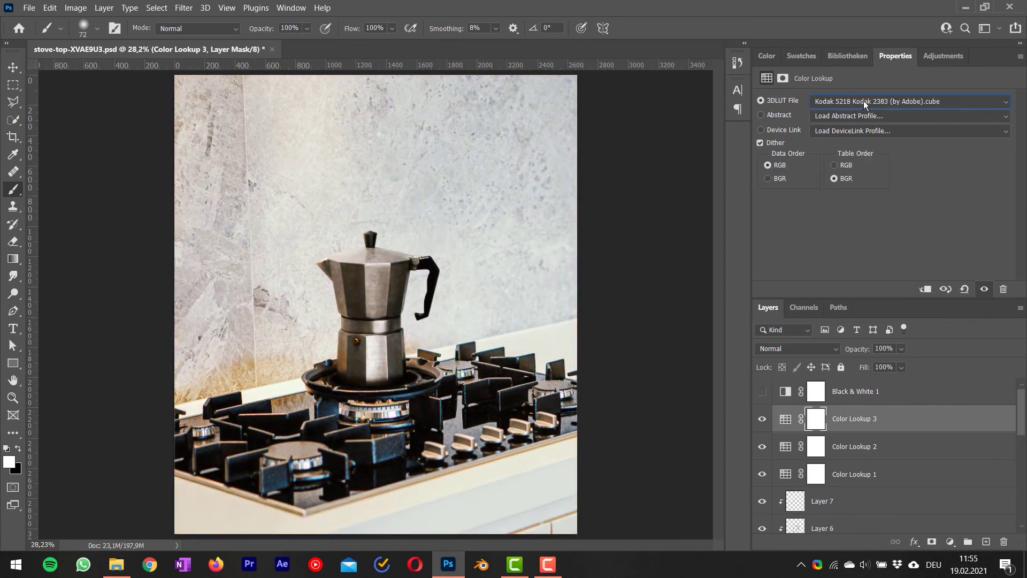
drag(854, 350, 472, 369)
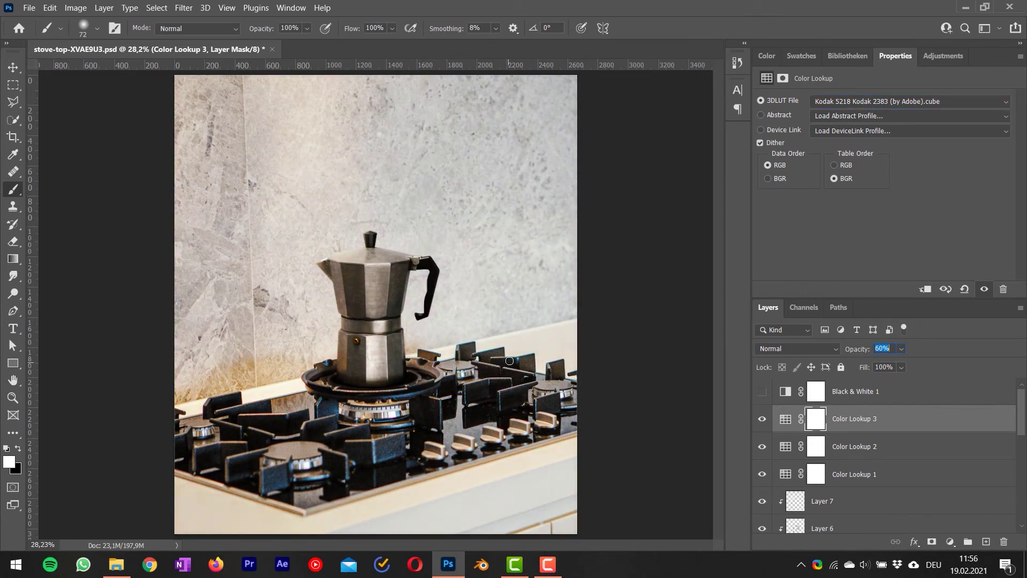
alt+scroll(509, 361, down, 2)
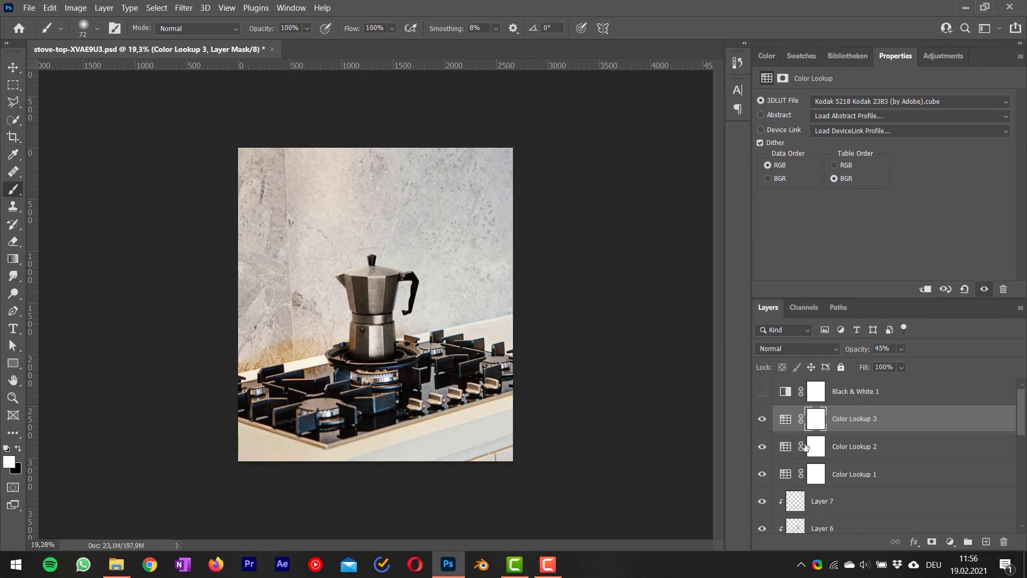
- Group the three Color Lookup adjustment layers together
shift+click(805, 448)
shift+click(855, 474)
key(ctrl+g)
key(x)
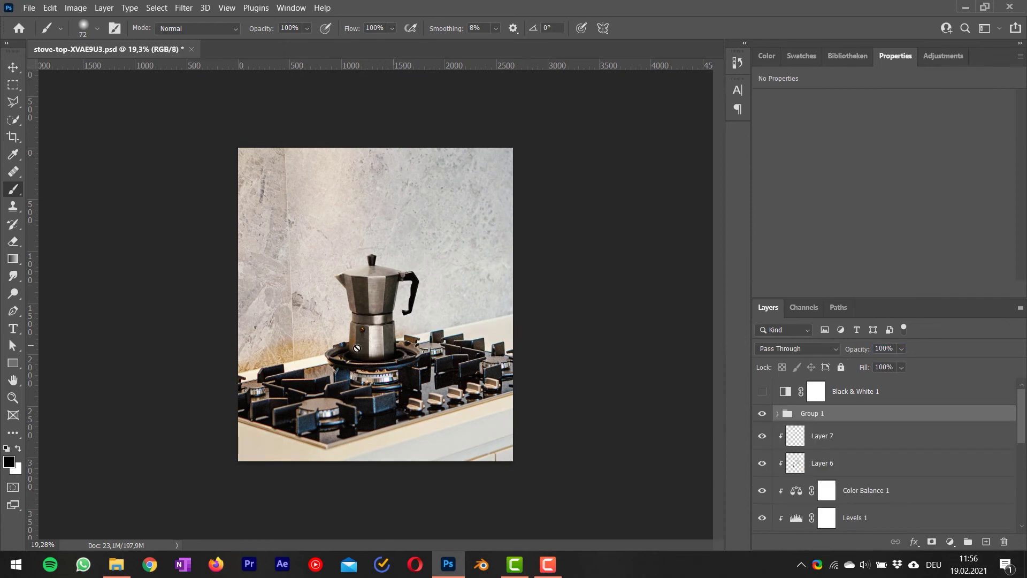
key(v)
alt+scroll(400, 308, up, 2)
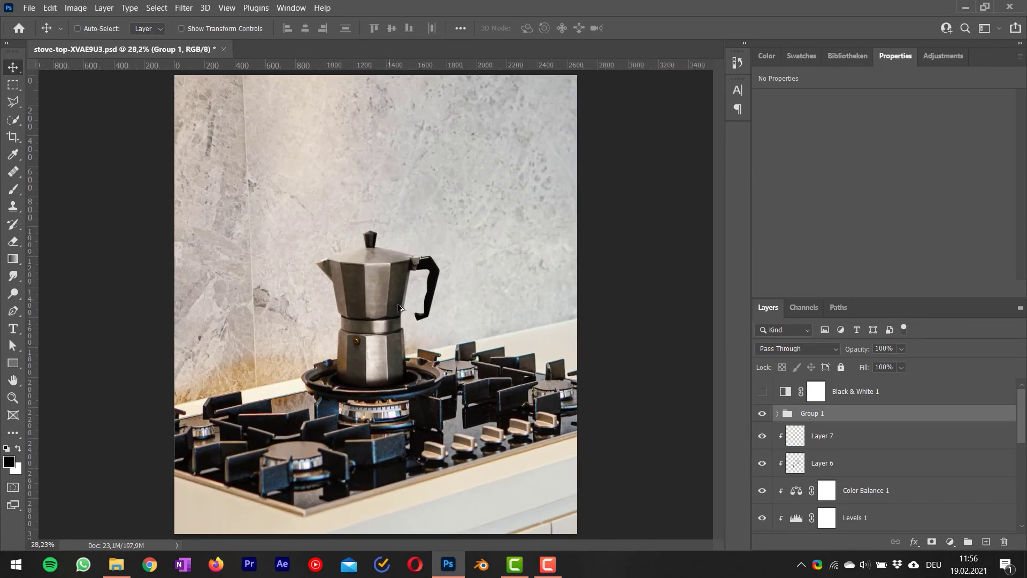
- Compare the image with the colour grading group hidden and shown, and lower the group's opacity to 73%
click(761, 413)
click(760, 414)
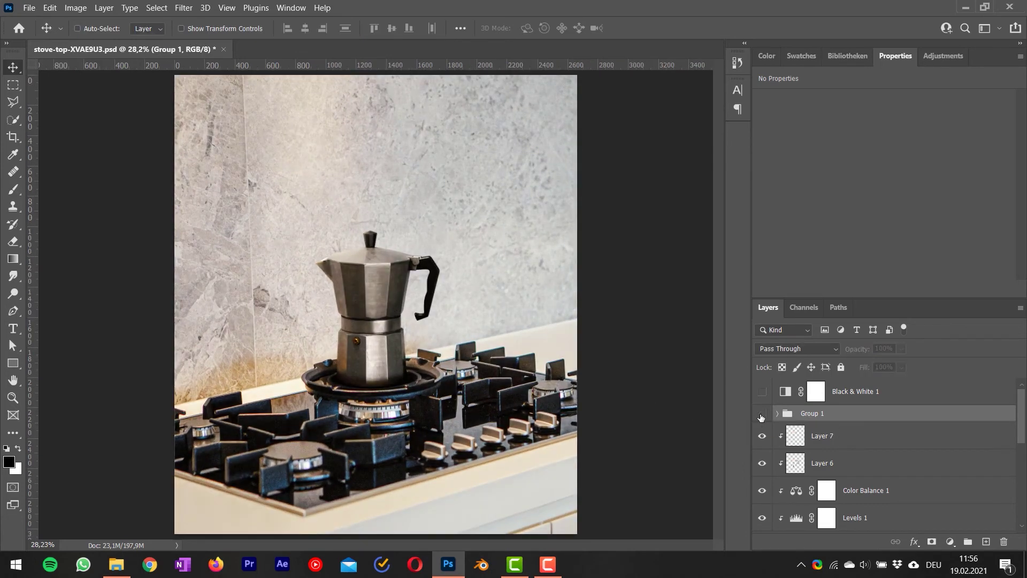
click(761, 415)
click(759, 415)
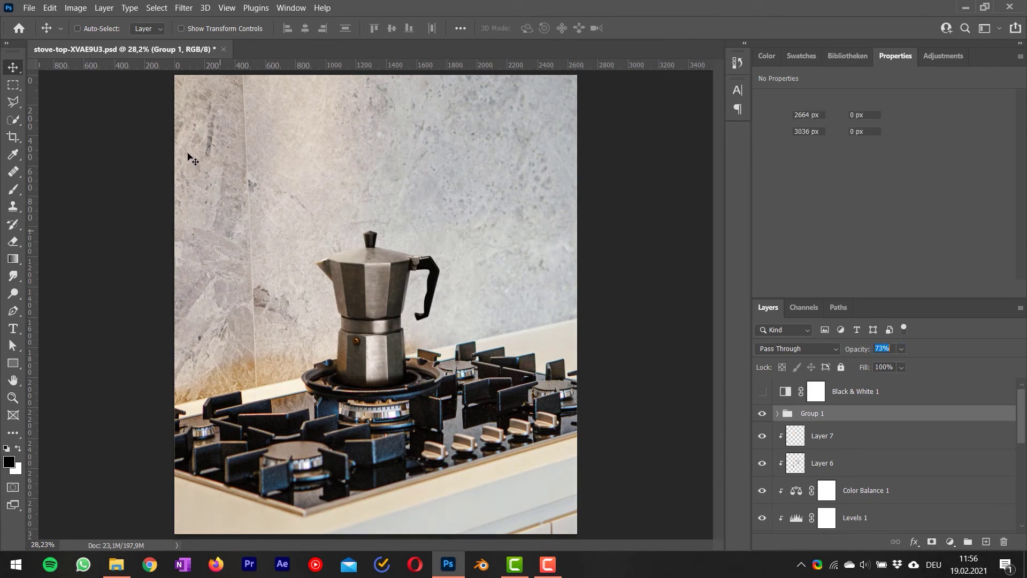
- Stamp all visible layers into a new layer above Group 1 and resize the image to 1600 pixels wide
key(ctrl+alt+shift+e)
click(76, 7)
click(99, 107)
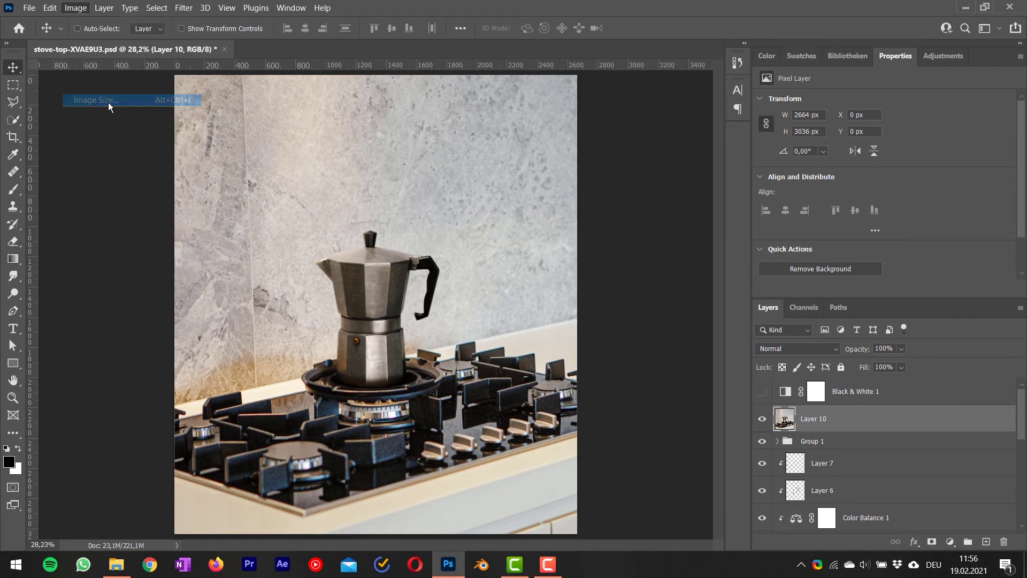
text(1600)
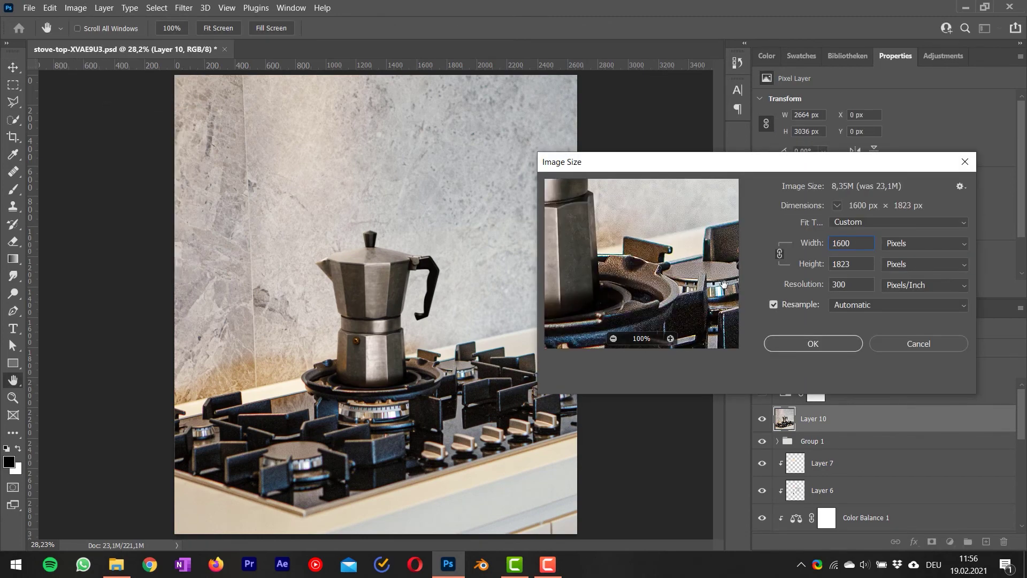
key(Return)
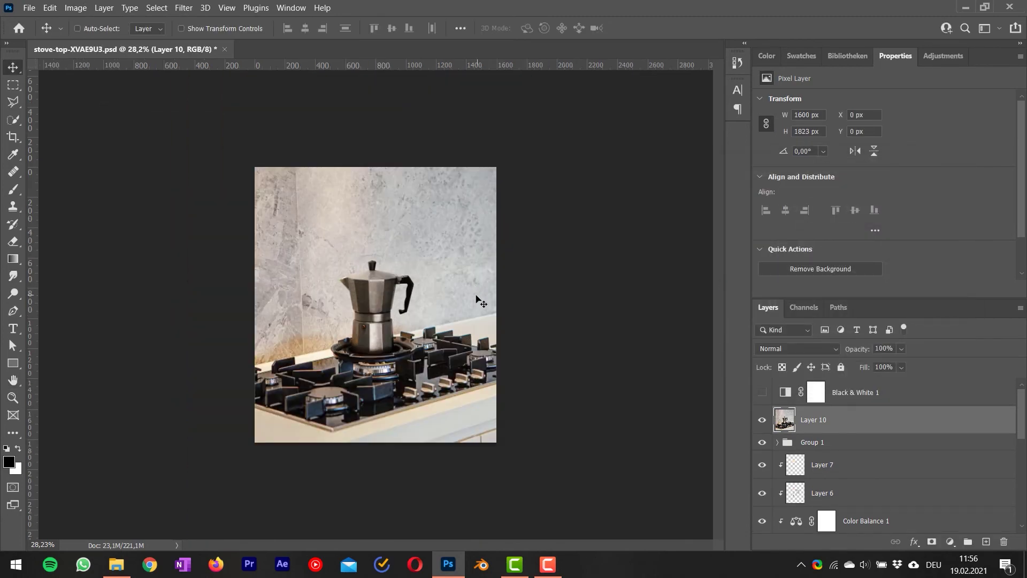
- Apply a High Pass filter to the merged layer, Layer 10
alt+scroll(374, 301, up, 3)
click(185, 8)
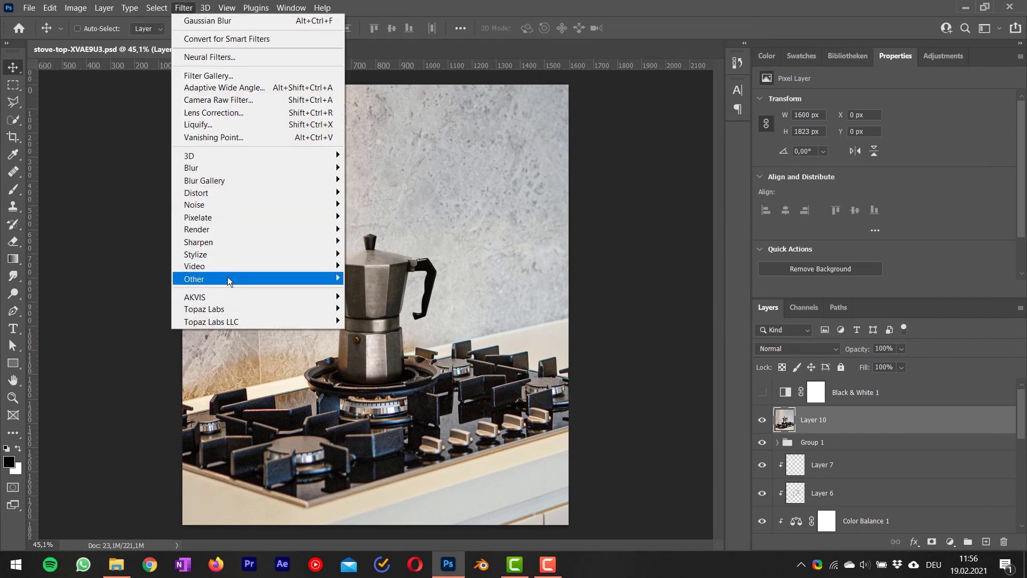
mouse_move(320, 279)
click(397, 292)
drag(436, 295, 437, 300)
click(577, 129)
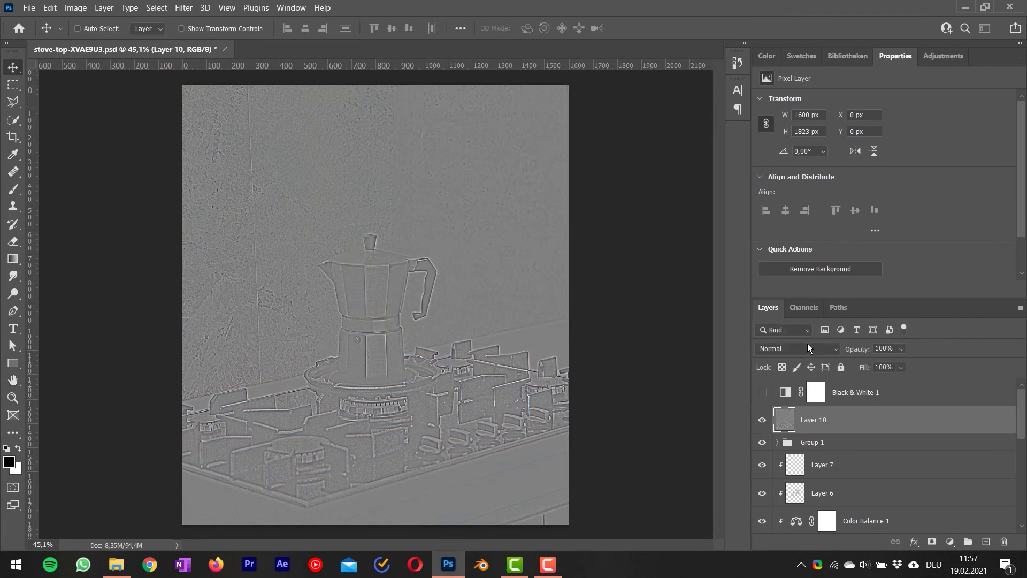
- Set the High Pass layer to Overlay and lower its opacity to 4%
click(805, 348)
click(790, 378)
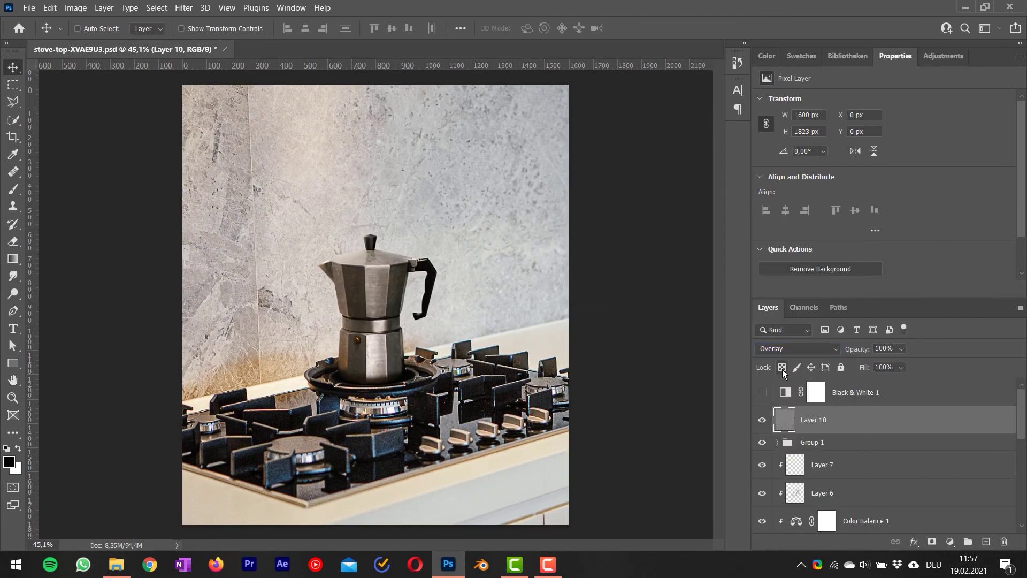
drag(859, 351, 719, 368)
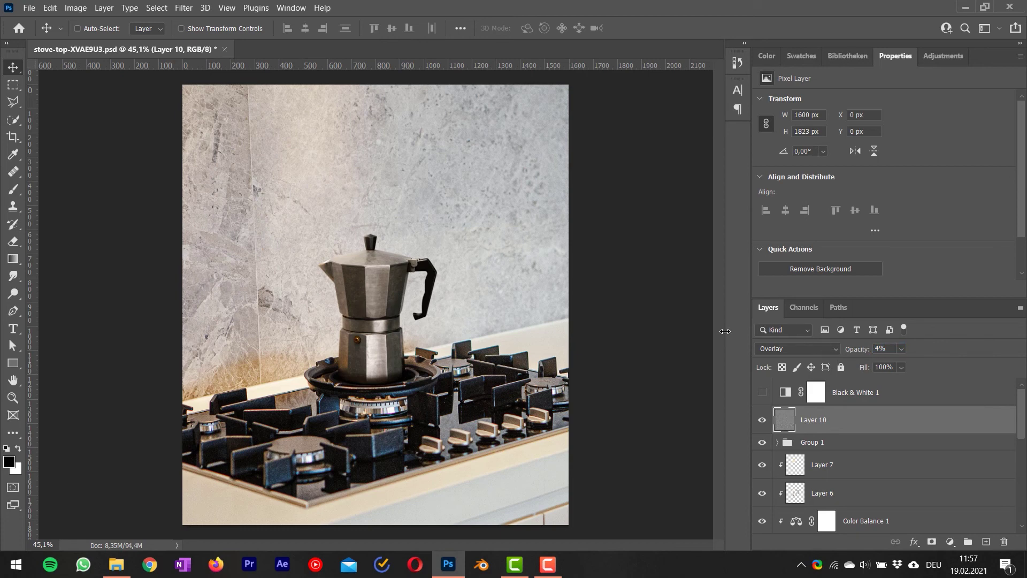
- Add a new layer filled with white above Layer 10
click(985, 541)
key(ctrl+BackSpace)
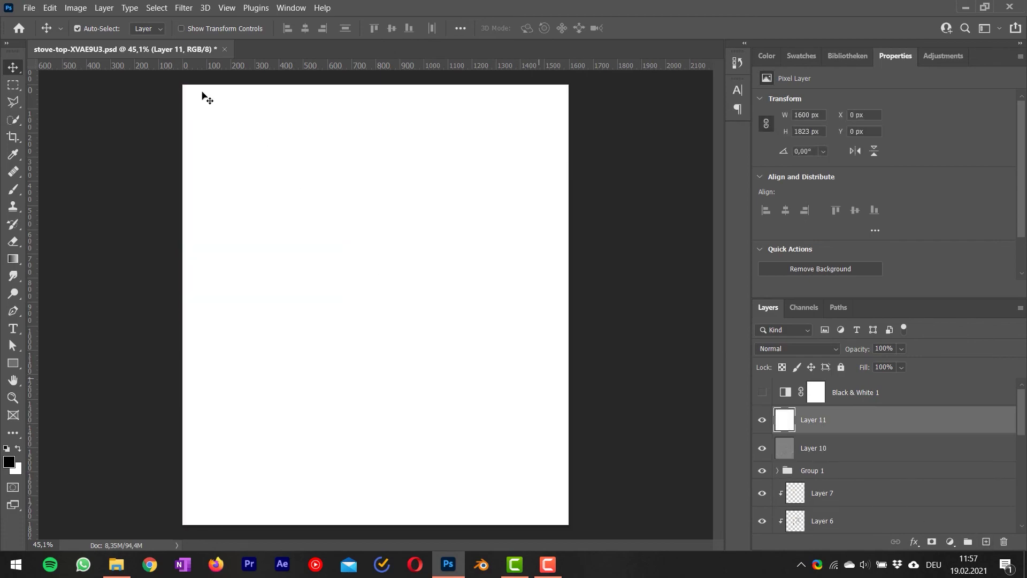
click(184, 8)
mouse_move(220, 204)
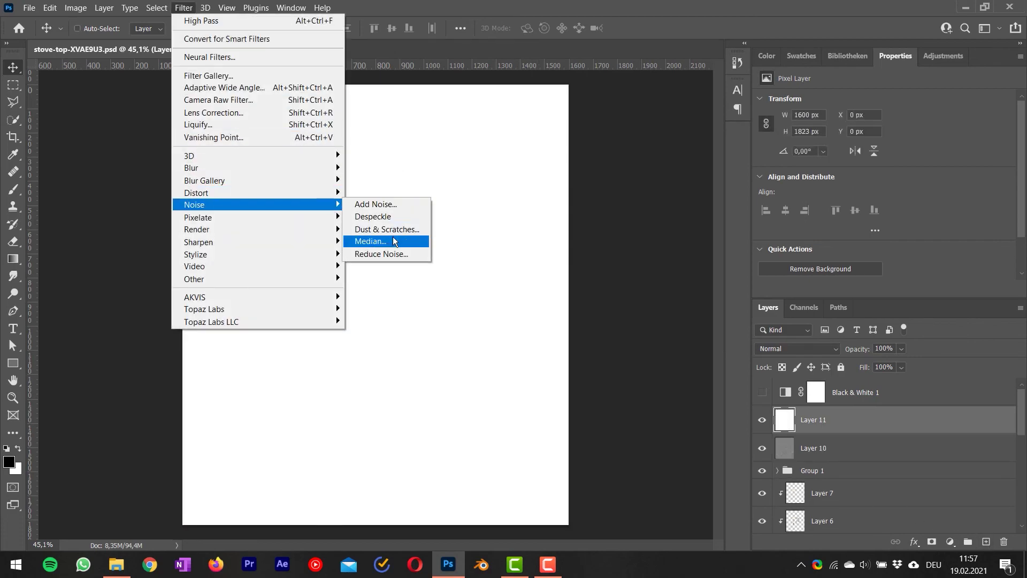
click(398, 213)
- Apply a light monochromatic Gaussian Add Noise filter to the white layer
click(184, 7)
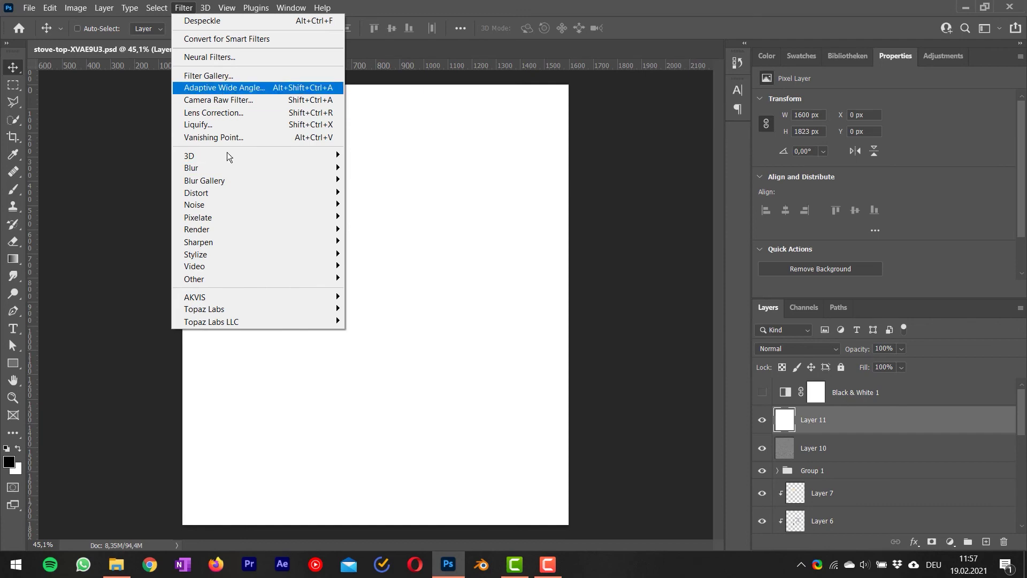
mouse_move(240, 276)
mouse_move(236, 204)
click(376, 200)
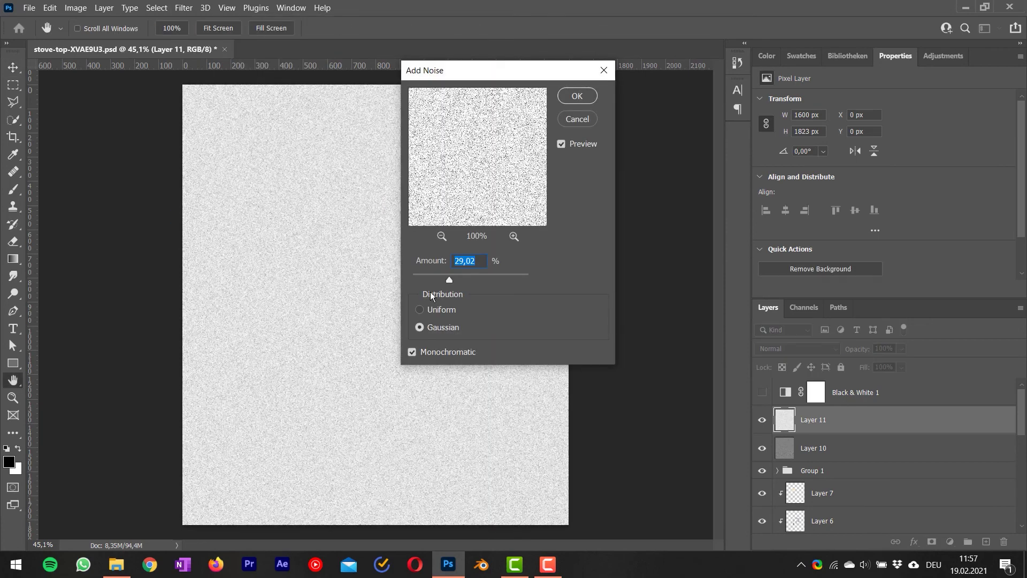
mouse_move(425, 274)
mouse_down()
mouse_move(502, 282)
mouse_move(422, 276)
mouse_up()
click(576, 96)
- Set the noise layer, Layer 11, to Multiply and check the grain on the moka pot up close
click(797, 348)
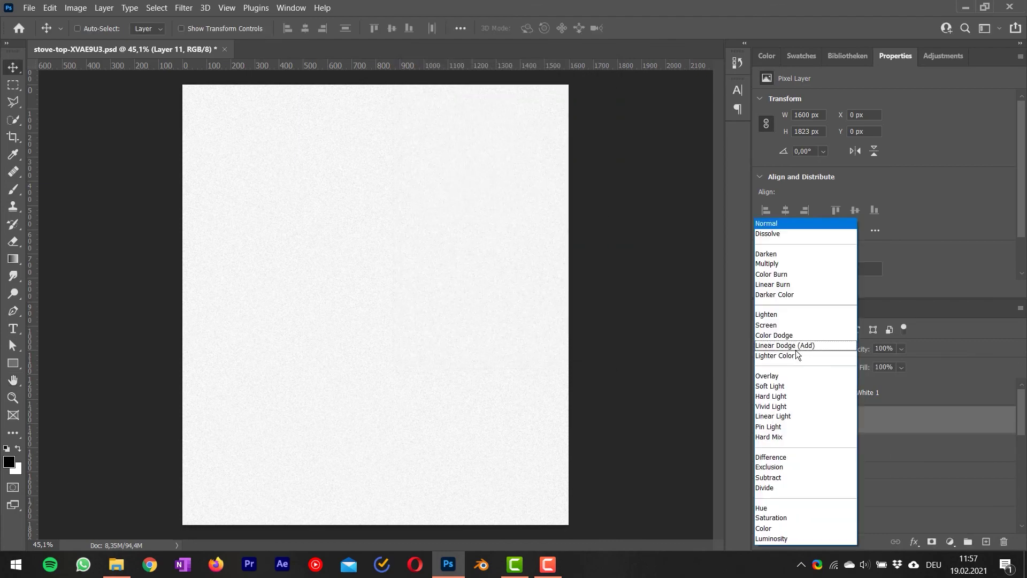
click(777, 265)
ctrl+drag(380, 284, 553, 367)
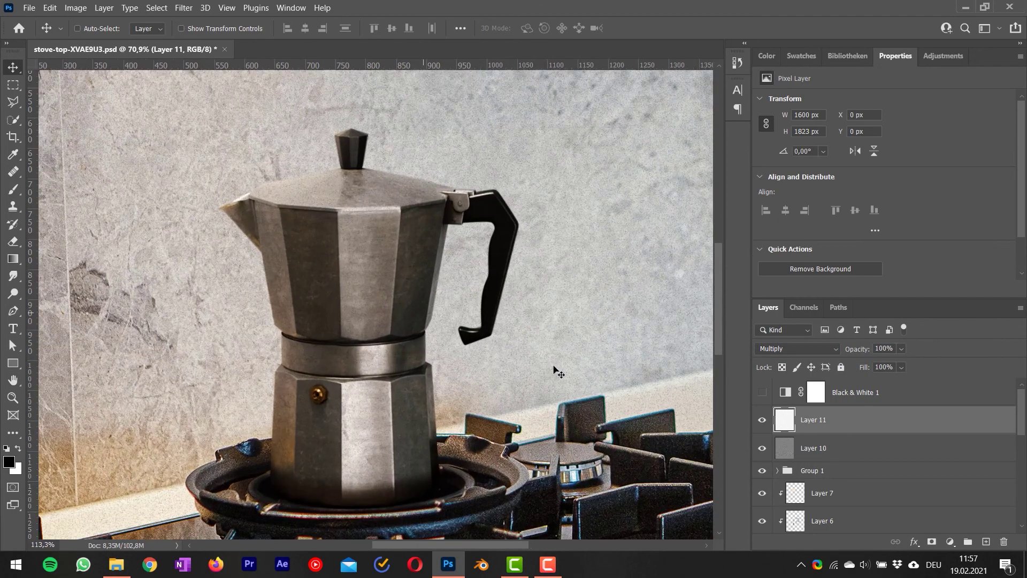
- Duplicate the noise layer, offset the copy 10 px left and up, merge it with the original and set the result to Multiply
key(ctrl+j)
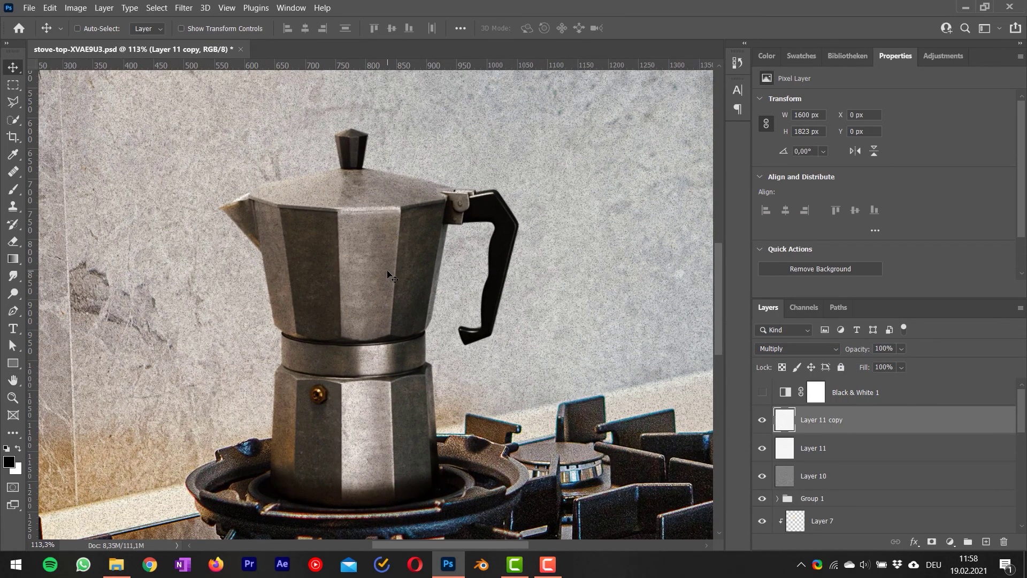
shift+click(793, 450)
key(ctrl+e)
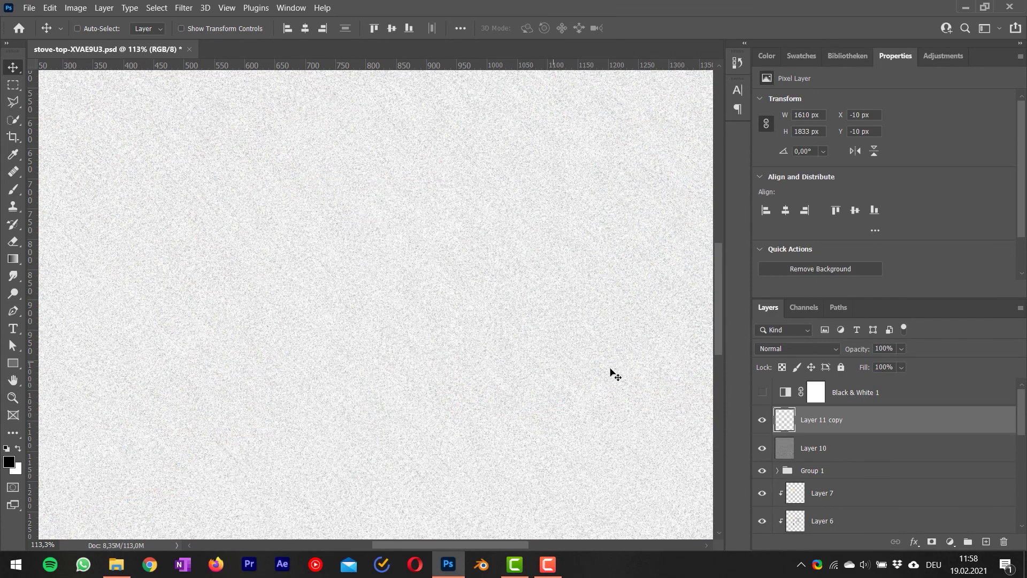
click(781, 350)
click(774, 265)
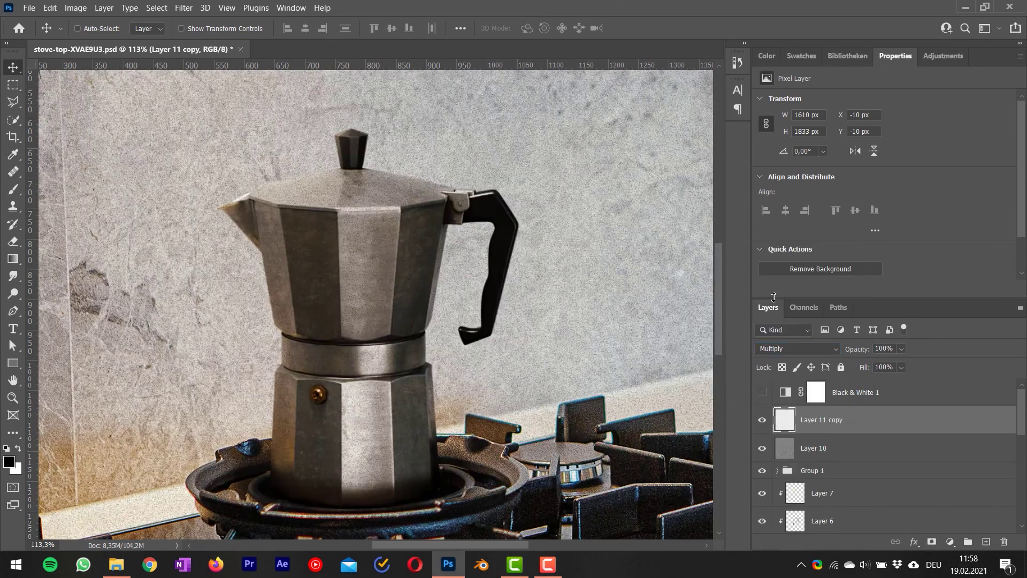
- Soften the merged noise layer with a Gaussian Blur of 1.4 pixels radius
click(184, 9)
mouse_move(241, 166)
click(379, 217)
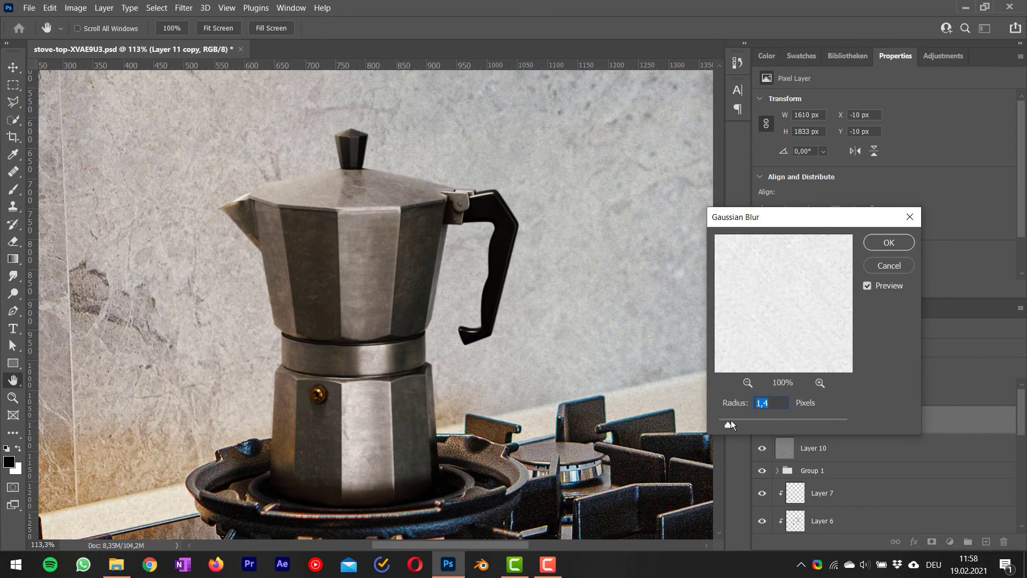
click(883, 244)
- Compare the image with and without the blurred grain layer, and lower that layer's opacity to 24%
alt+scroll(544, 330, down, 6)
click(760, 423)
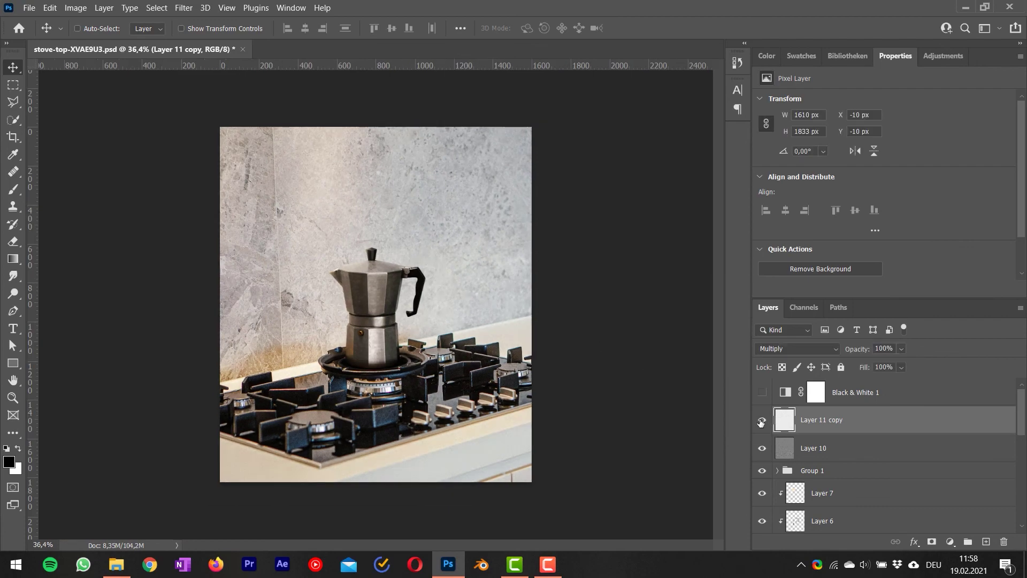
click(761, 423)
alt+scroll(409, 348, up, 4)
drag(858, 354, 806, 356)
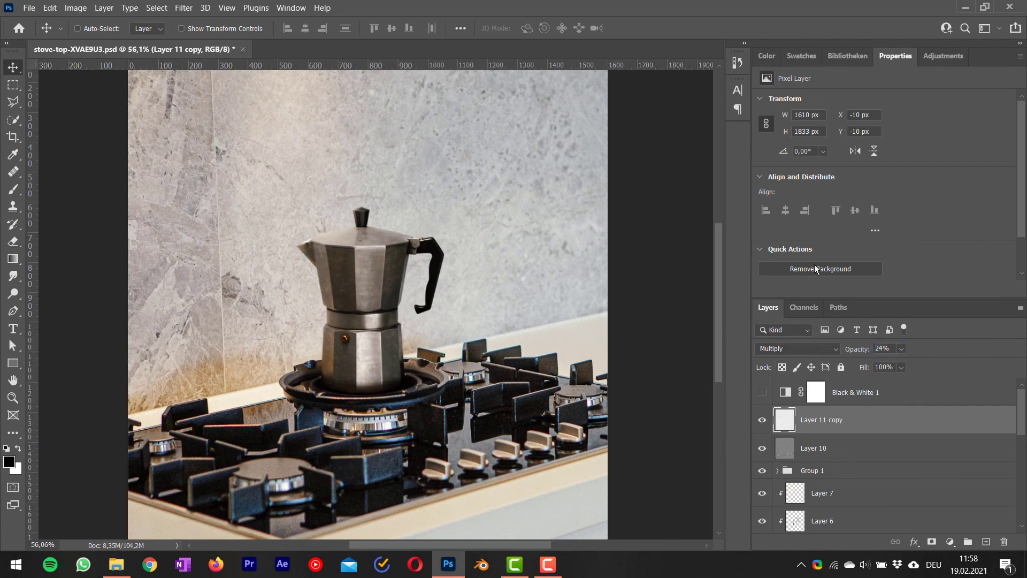
- Add a Levels adjustment above the grain layer with the white input at 244 and the midtones at 1.12
click(937, 59)
click(807, 91)
drag(979, 197, 970, 199)
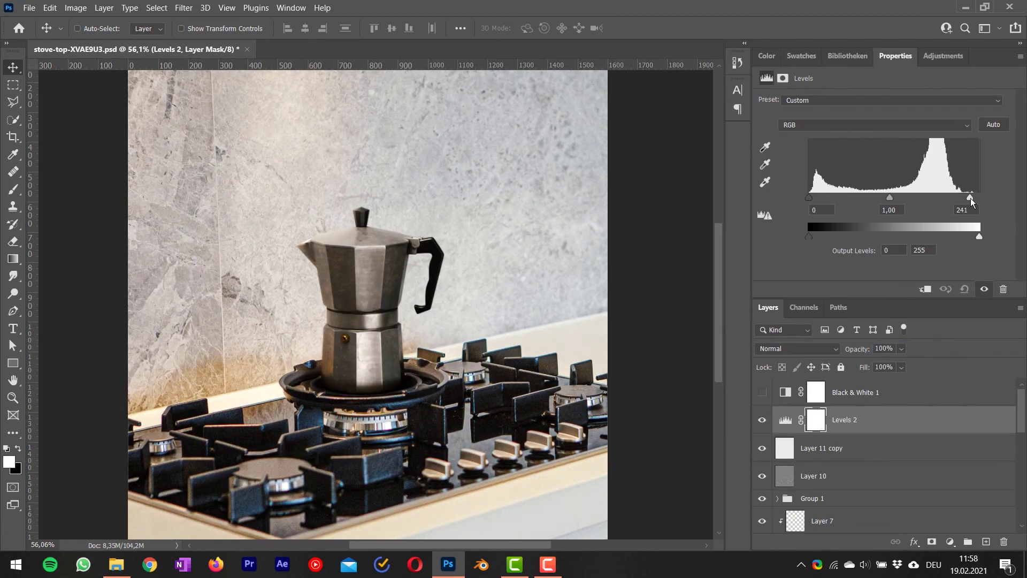
drag(895, 201, 882, 201)
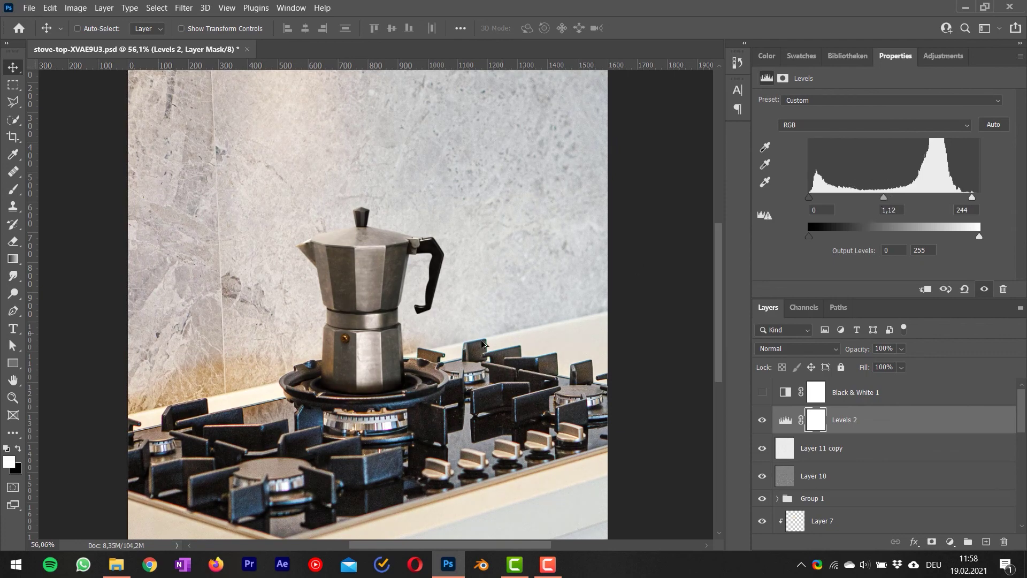
alt+scroll(483, 344, down, 2)
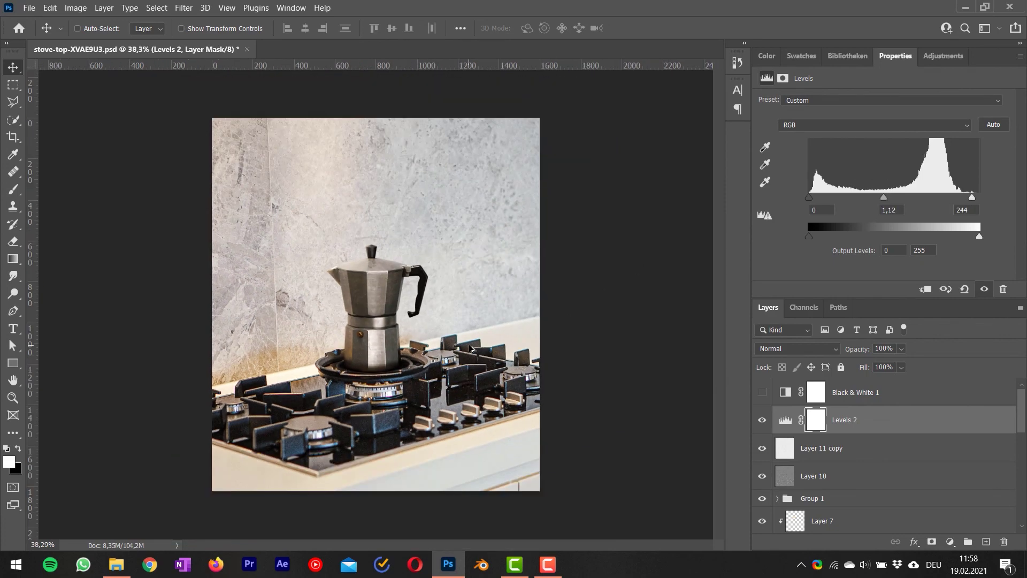
- Group all layers from the Levels adjustment down to the one just above Layer 0
scroll(823, 425, down, 10)
shift+click(839, 498)
key(ctrl+g)
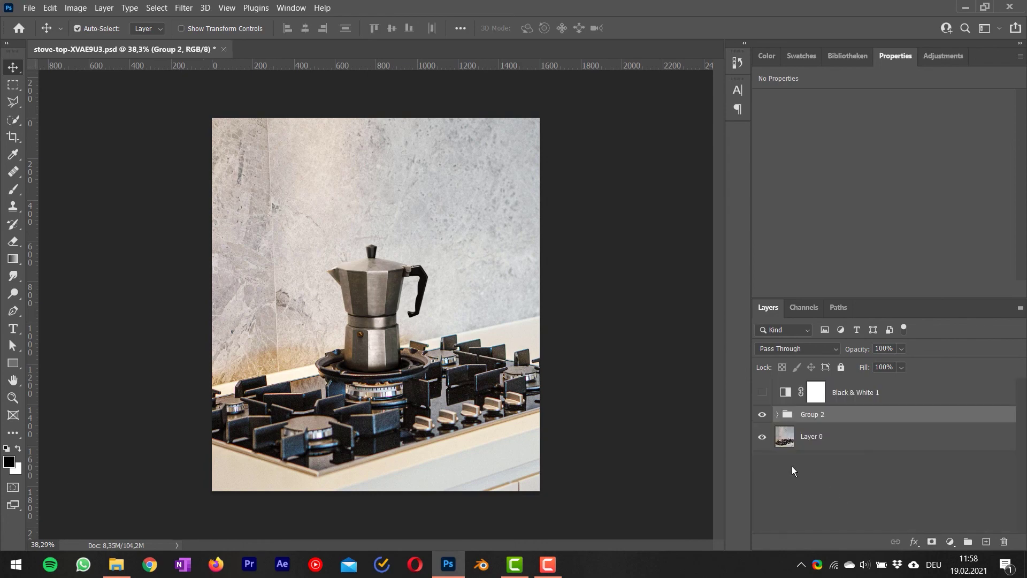
- Compare the original photo with the finished composite by toggling Group 2, and view the result in full-screen mode
click(762, 415)
click(762, 415)
click(762, 415)
click(762, 416)
key(f)
key(f)
alt+scroll(574, 334, up, 2)
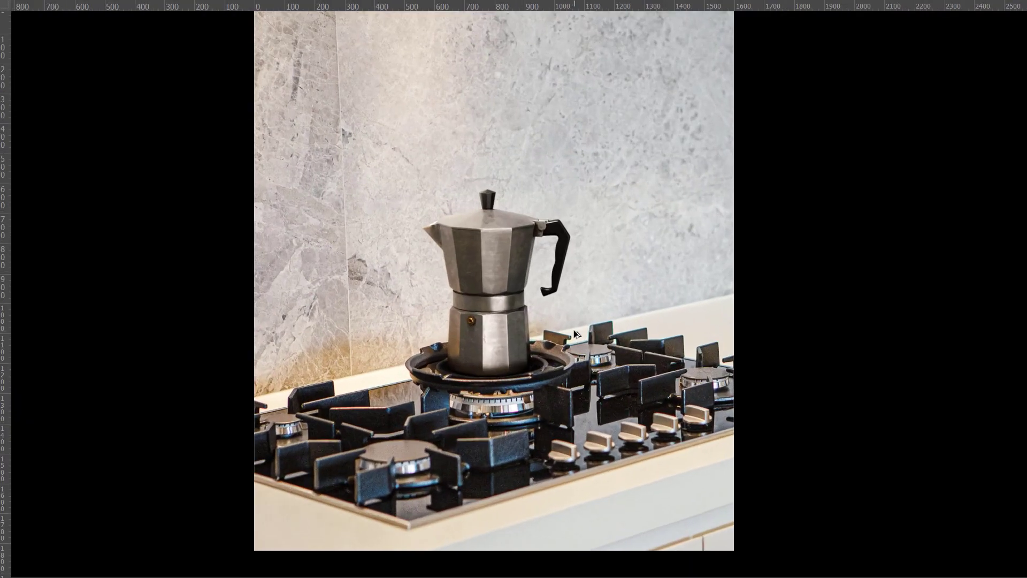